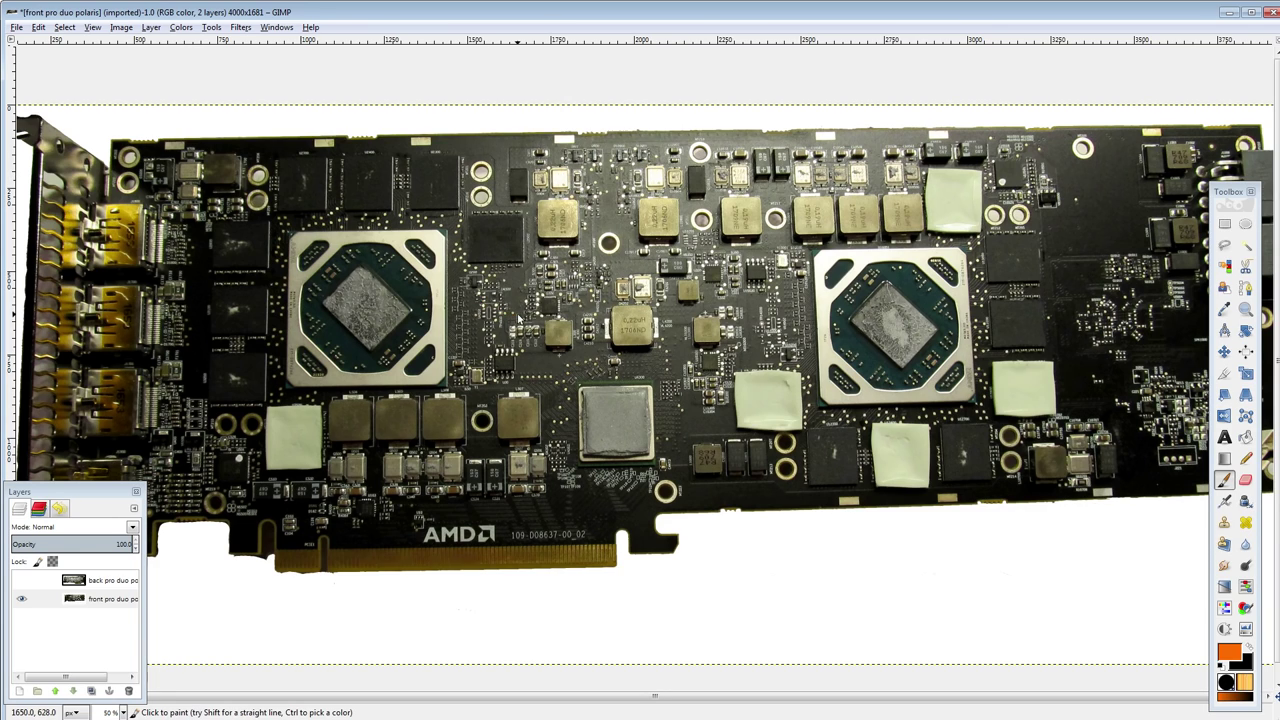
{"action": "left_click_drag", "start_coordinate": [519, 317], "coordinate": [567, 302]}
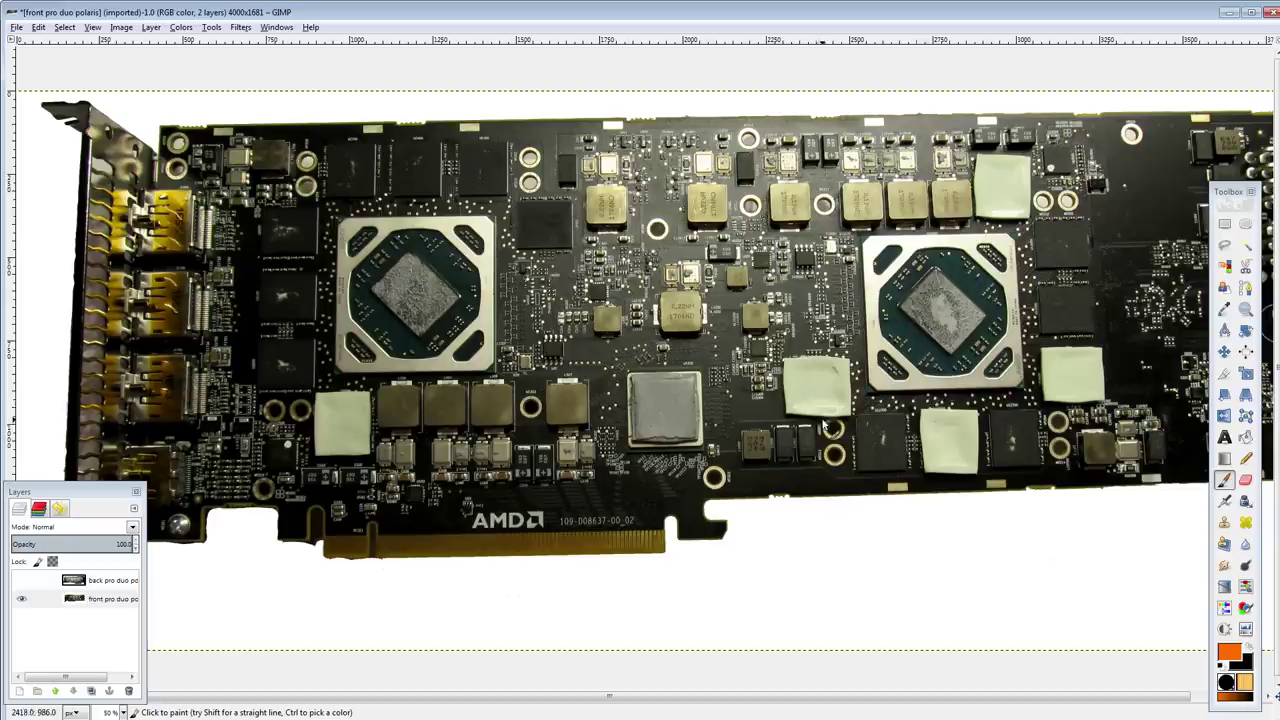
{"action": "mouse_move", "coordinate": [334, 418]}
{"action": "left_mouse_down"}
{"action": "mouse_move", "coordinate": [260, 330]}
{"action": "mouse_move", "coordinate": [563, 232]}
{"action": "left_mouse_up"}
{"action": "key", "text": "ctrl+z"}
{"action": "mouse_move", "coordinate": [813, 402]}
{"action": "left_mouse_down"}
{"action": "mouse_move", "coordinate": [1056, 300]}
{"action": "mouse_move", "coordinate": [1012, 195]}
{"action": "left_mouse_up"}
{"action": "key", "text": "ctrl+z"}
Step: Show the back-side layer to examine the rear of the board, and hide it again to return to the front view
{"action": "left_click", "coordinate": [22, 580]}
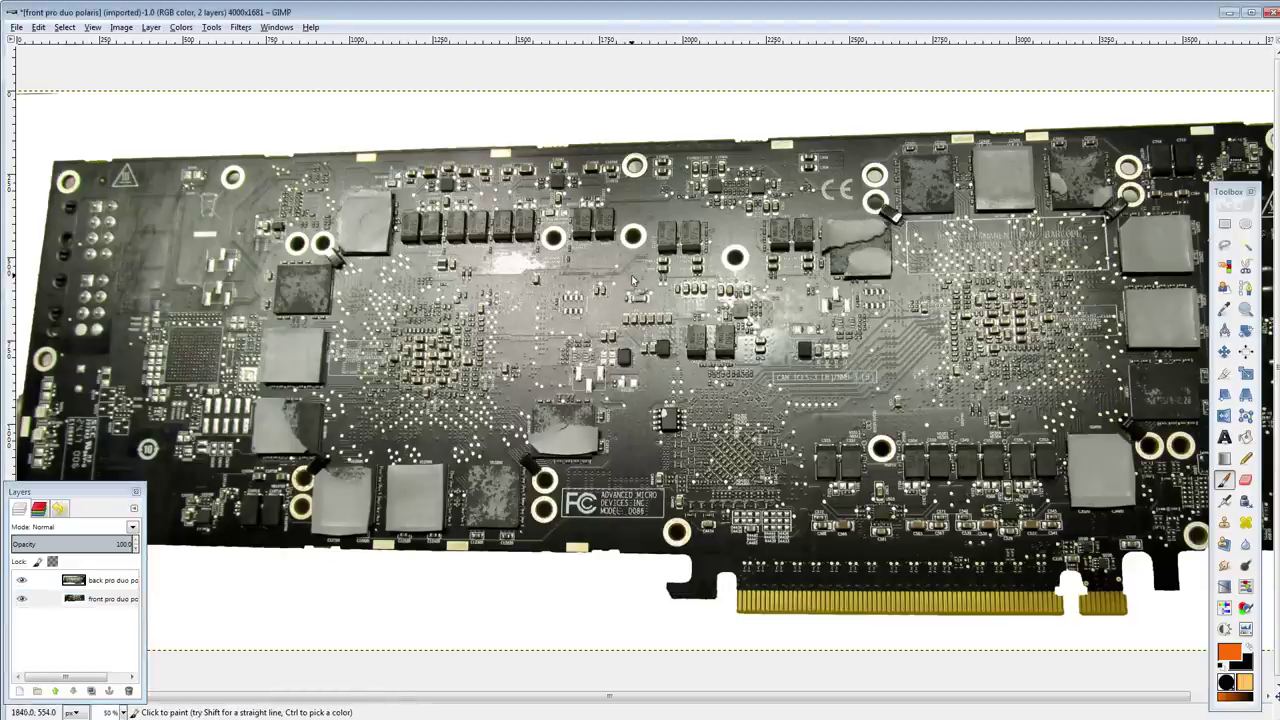
{"action": "left_click_drag", "start_coordinate": [646, 272], "coordinate": [477, 241]}
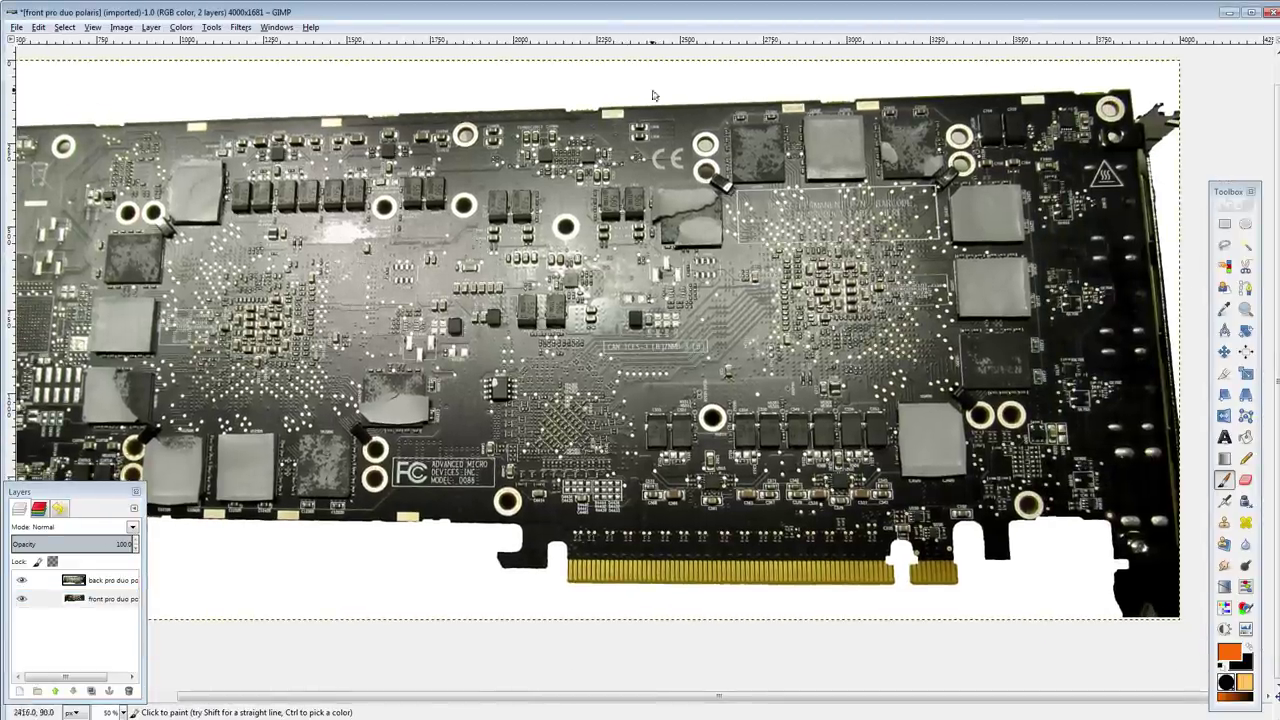
{"action": "left_click_drag", "start_coordinate": [478, 465], "coordinate": [649, 474]}
{"action": "left_click", "coordinate": [22, 580]}
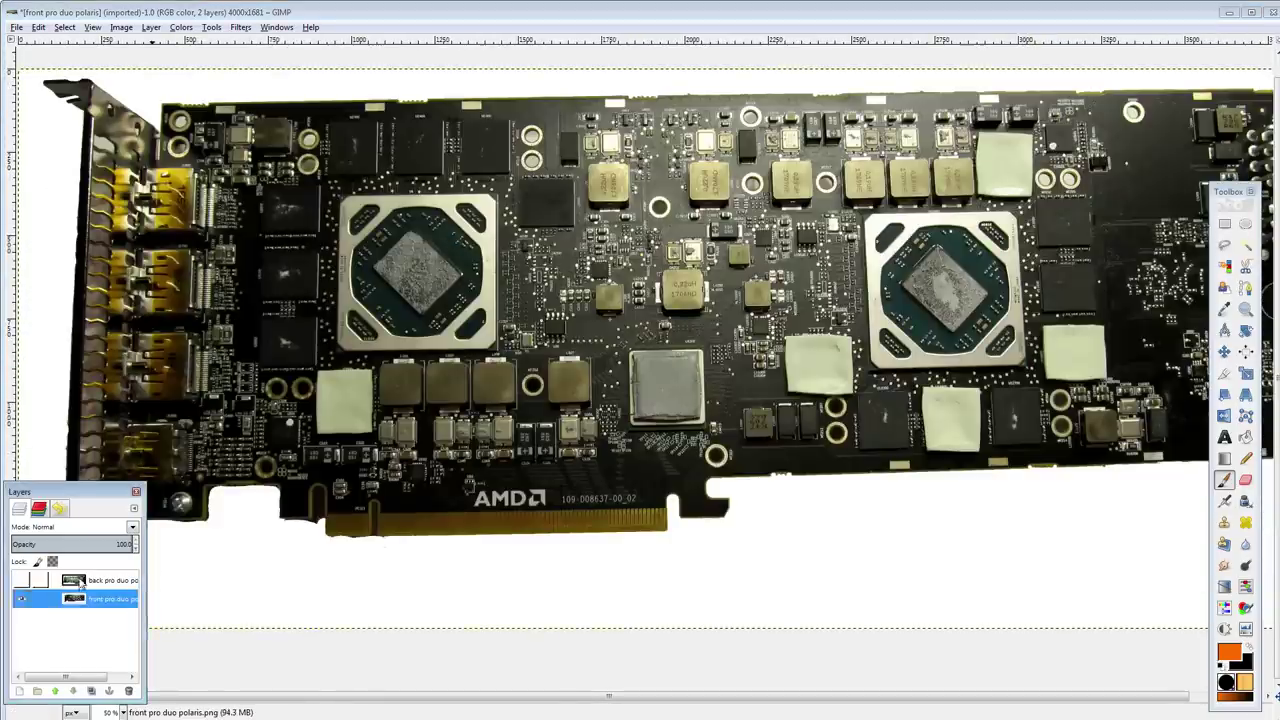
{"action": "mouse_move", "coordinate": [362, 352]}
{"action": "left_mouse_down"}
{"action": "mouse_move", "coordinate": [384, 356]}
{"action": "mouse_move", "coordinate": [384, 382]}
{"action": "mouse_move", "coordinate": [354, 396]}
{"action": "mouse_move", "coordinate": [392, 415]}
{"action": "left_mouse_up"}
{"action": "key", "text": "ctrl+z"}
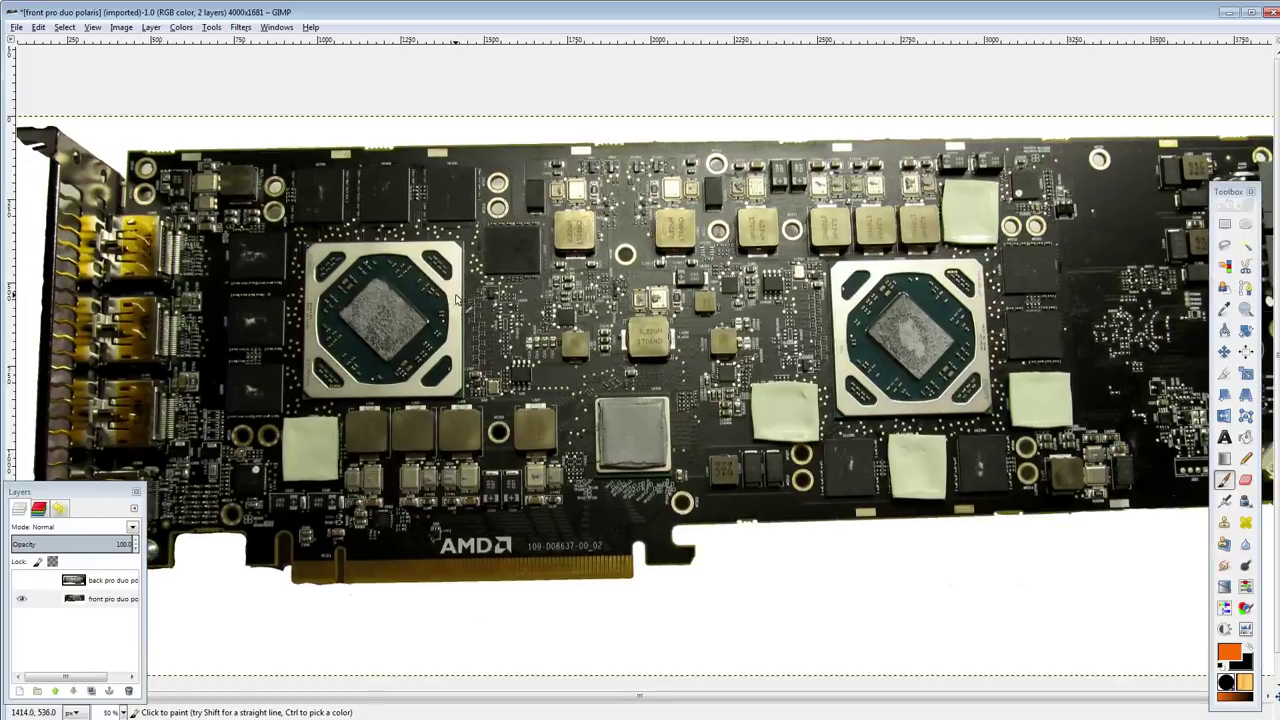
Step: Handwrite the orange label "polaris20" across the GPU nearest the display connectors
{"action": "scroll", "coordinate": [457, 298], "scroll_direction": "up", "scroll_amount": 1, "text": "ctrl"}
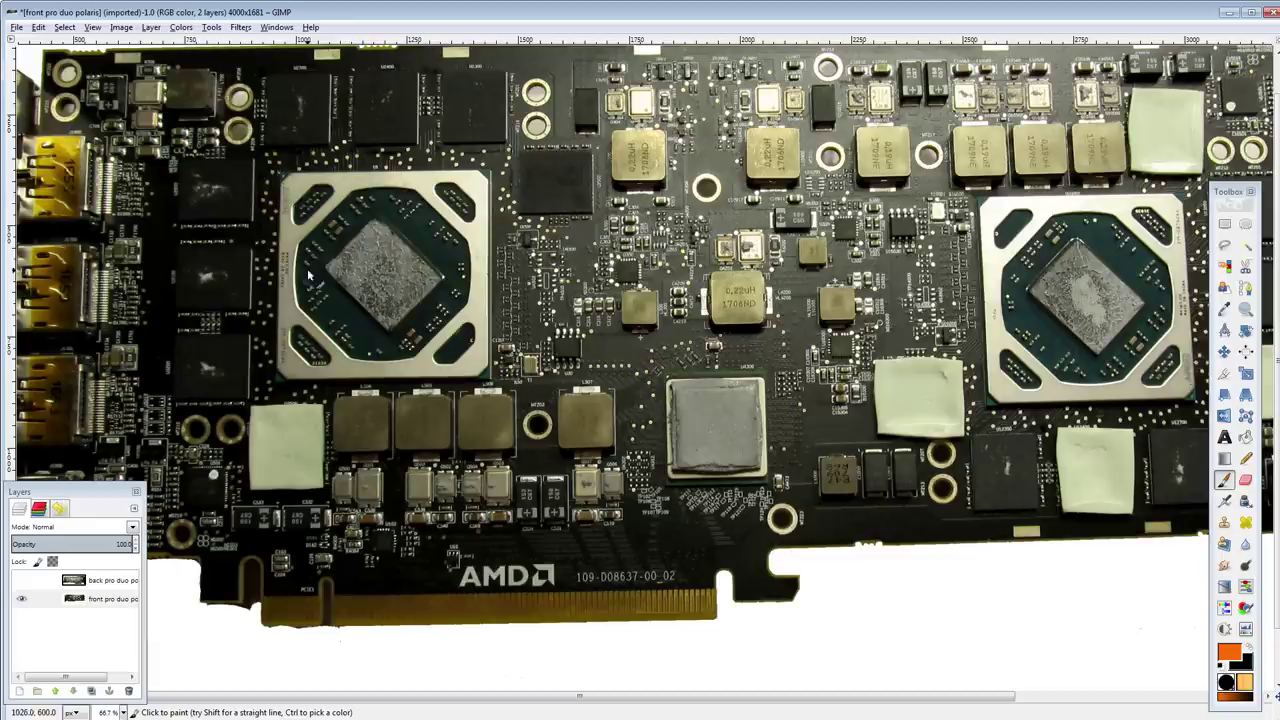
{"action": "mouse_move", "coordinate": [318, 296]}
{"action": "left_mouse_down"}
{"action": "mouse_move", "coordinate": [338, 262]}
{"action": "mouse_move", "coordinate": [367, 262]}
{"action": "mouse_move", "coordinate": [428, 222]}
{"action": "mouse_move", "coordinate": [446, 240]}
{"action": "mouse_move", "coordinate": [472, 182]}
{"action": "left_mouse_up"}
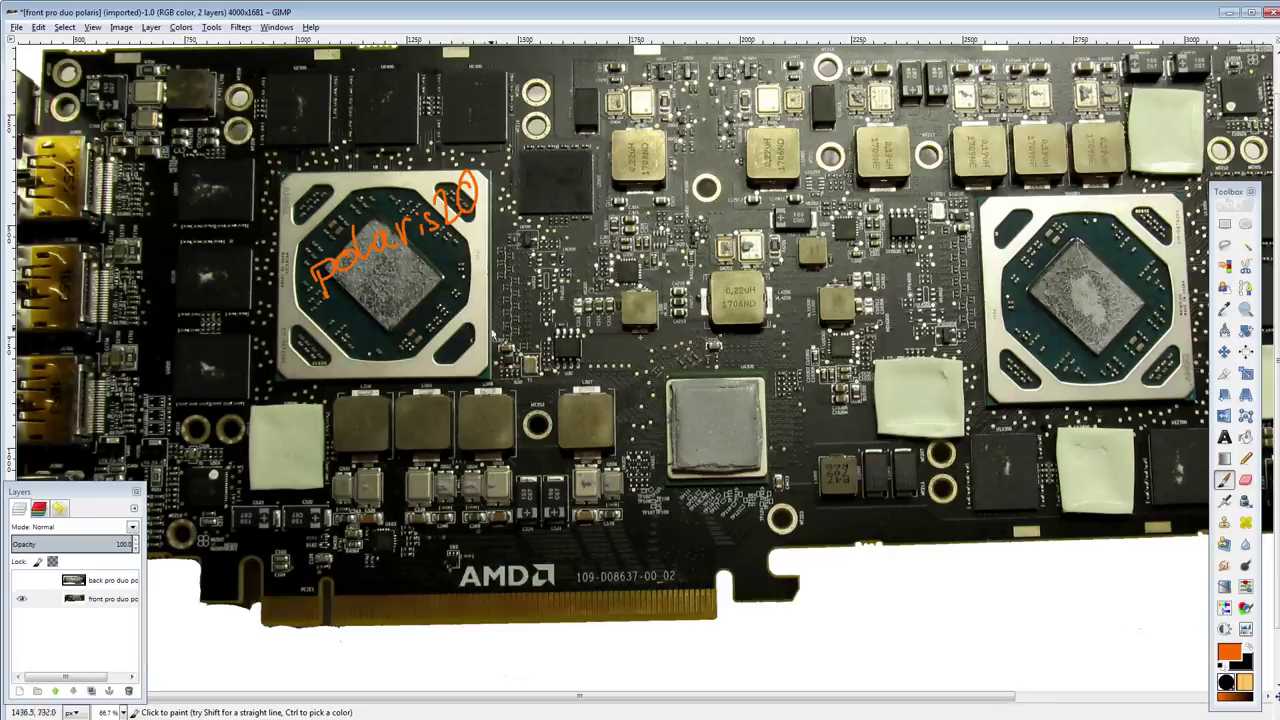
{"action": "left_click_drag", "start_coordinate": [462, 227], "coordinate": [262, 242]}
{"action": "mouse_move", "coordinate": [681, 132]}
{"action": "left_mouse_down"}
{"action": "mouse_move", "coordinate": [436, 166]}
{"action": "mouse_move", "coordinate": [418, 107]}
{"action": "mouse_move", "coordinate": [654, 99]}
{"action": "mouse_move", "coordinate": [905, 160]}
{"action": "left_mouse_up"}
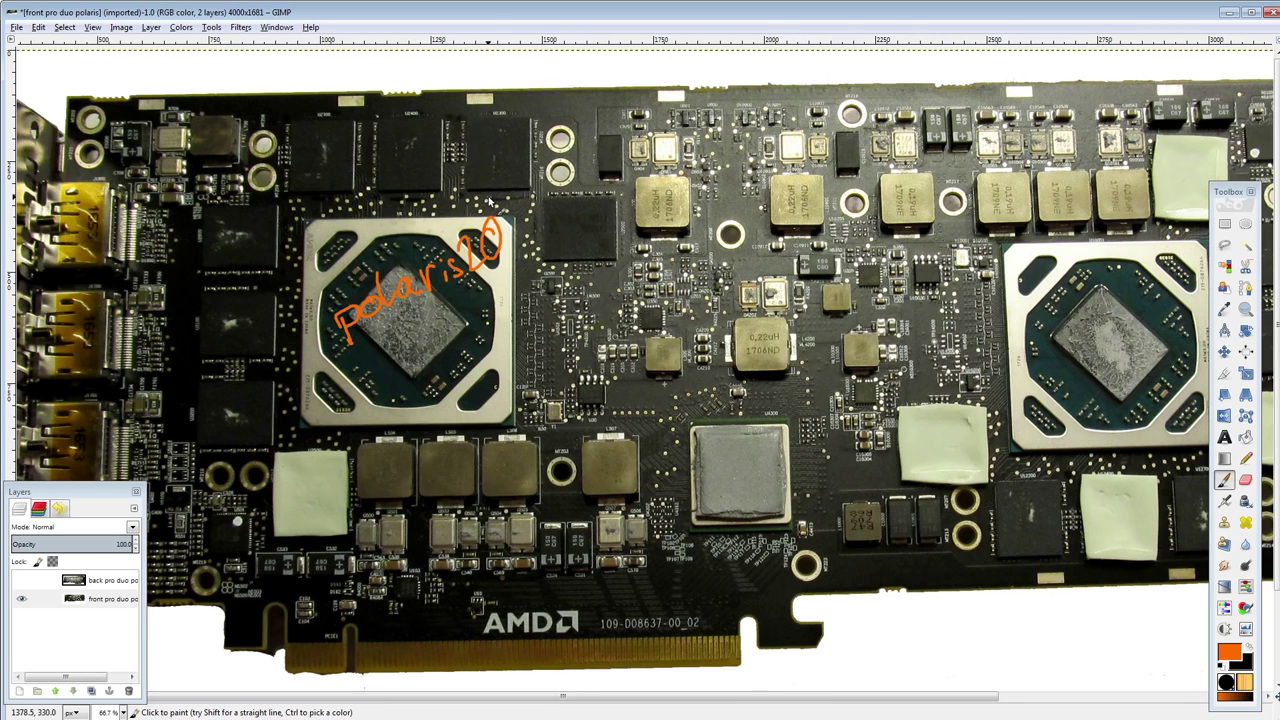
Step: Outline the four-inductor power phase row below the polaris20 GPU with straight orange lines and label it "Vcore1"
{"action": "scroll", "coordinate": [487, 374], "scroll_direction": "down", "scroll_amount": 3}
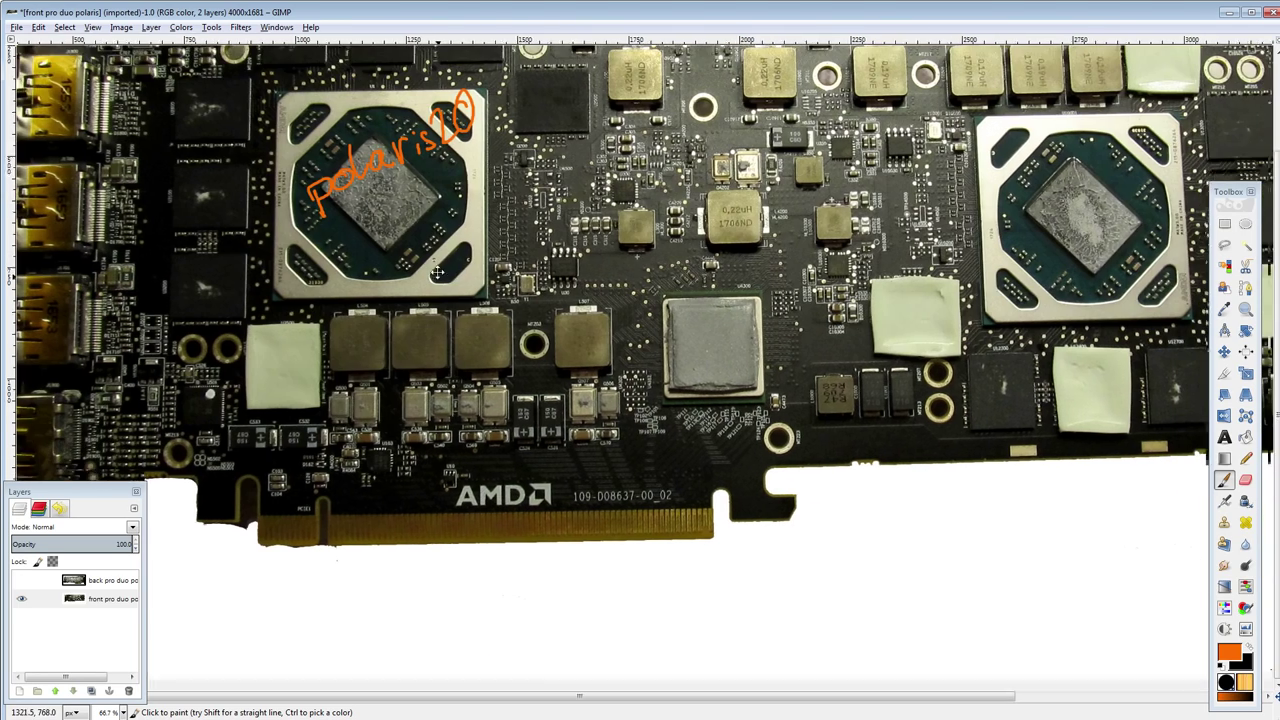
{"action": "left_click", "coordinate": [327, 420]}
{"action": "left_click", "coordinate": [327, 313], "text": "shift"}
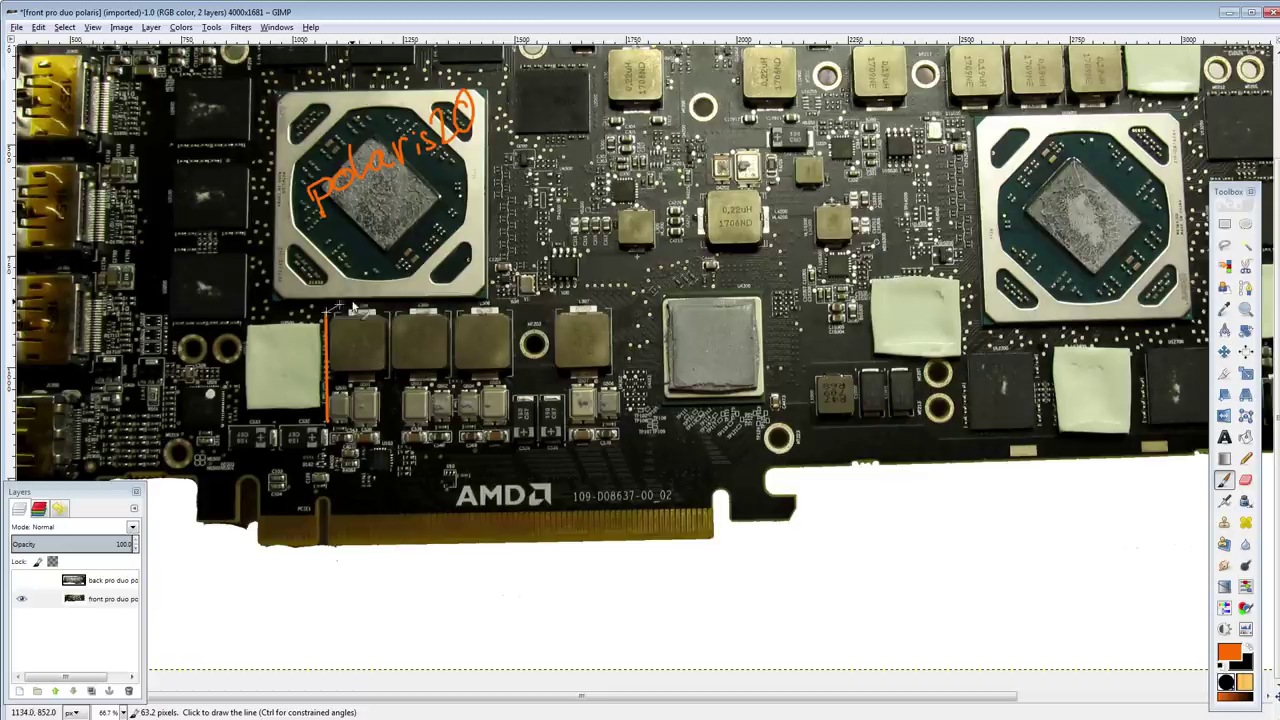
{"action": "left_click", "coordinate": [612, 298], "text": "shift"}
{"action": "left_click", "coordinate": [627, 428], "text": "shift"}
{"action": "left_click", "coordinate": [327, 428], "text": "shift"}
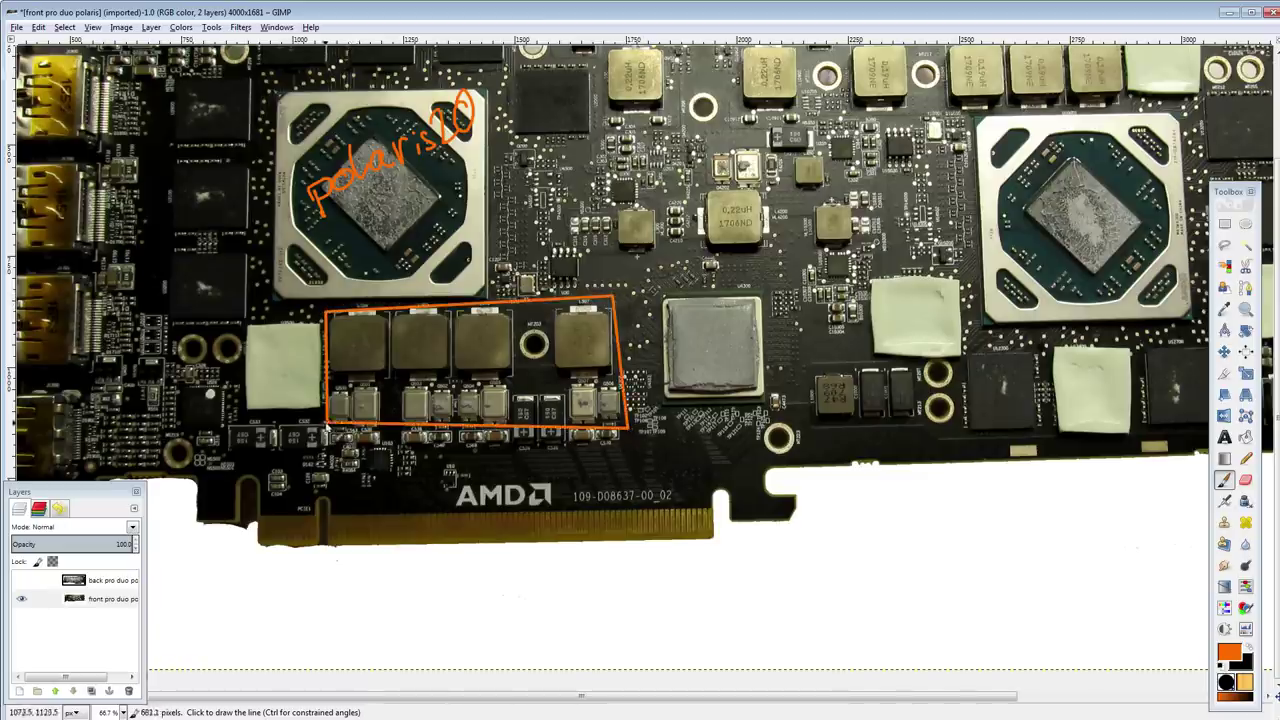
{"action": "mouse_move", "coordinate": [418, 276]}
{"action": "left_mouse_down"}
{"action": "mouse_move", "coordinate": [426, 290]}
{"action": "mouse_move", "coordinate": [436, 250]}
{"action": "mouse_move", "coordinate": [452, 292]}
{"action": "mouse_move", "coordinate": [516, 262]}
{"action": "mouse_move", "coordinate": [578, 280]}
{"action": "left_mouse_up"}
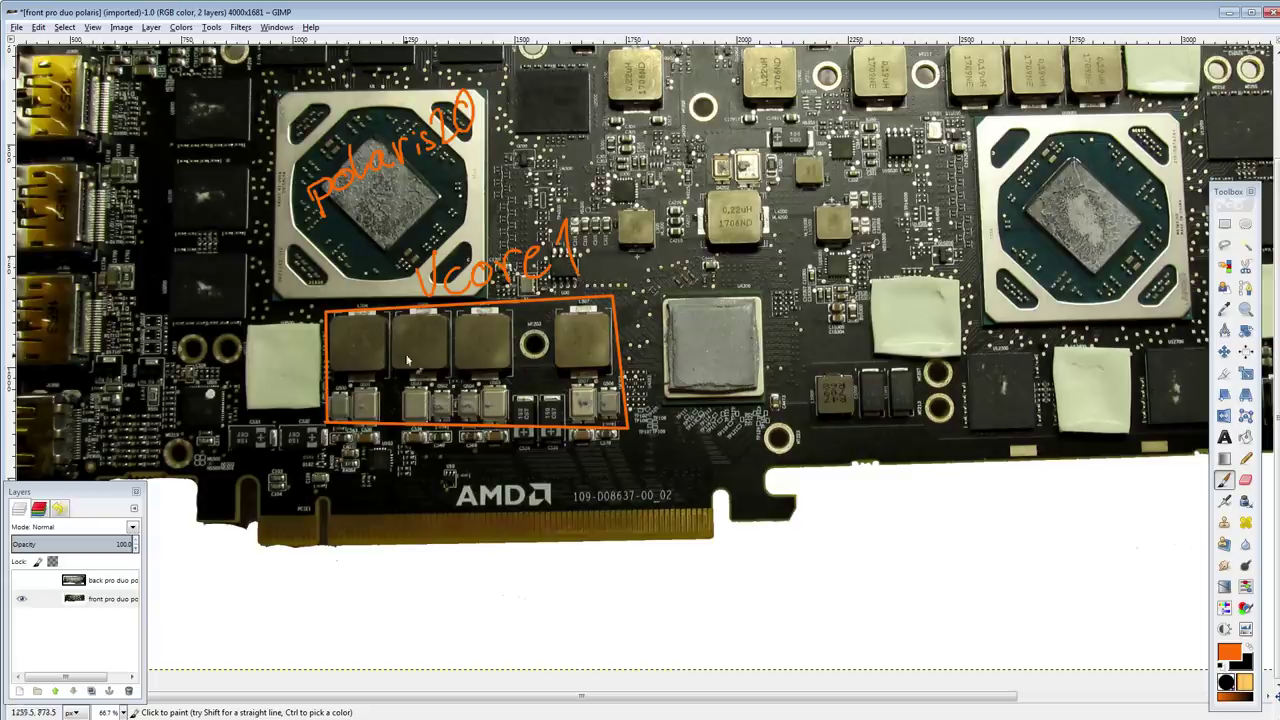
Step: Draw a straight line from the Vcore1 box to the small controller chip beside it and mark the chip with an X
{"action": "left_click", "coordinate": [205, 410]}
{"action": "left_click", "coordinate": [325, 380], "text": "shift"}
{"action": "mouse_move", "coordinate": [193, 400]}
{"action": "left_mouse_down"}
{"action": "mouse_move", "coordinate": [212, 421]}
{"action": "mouse_move", "coordinate": [194, 422]}
{"action": "left_mouse_up"}
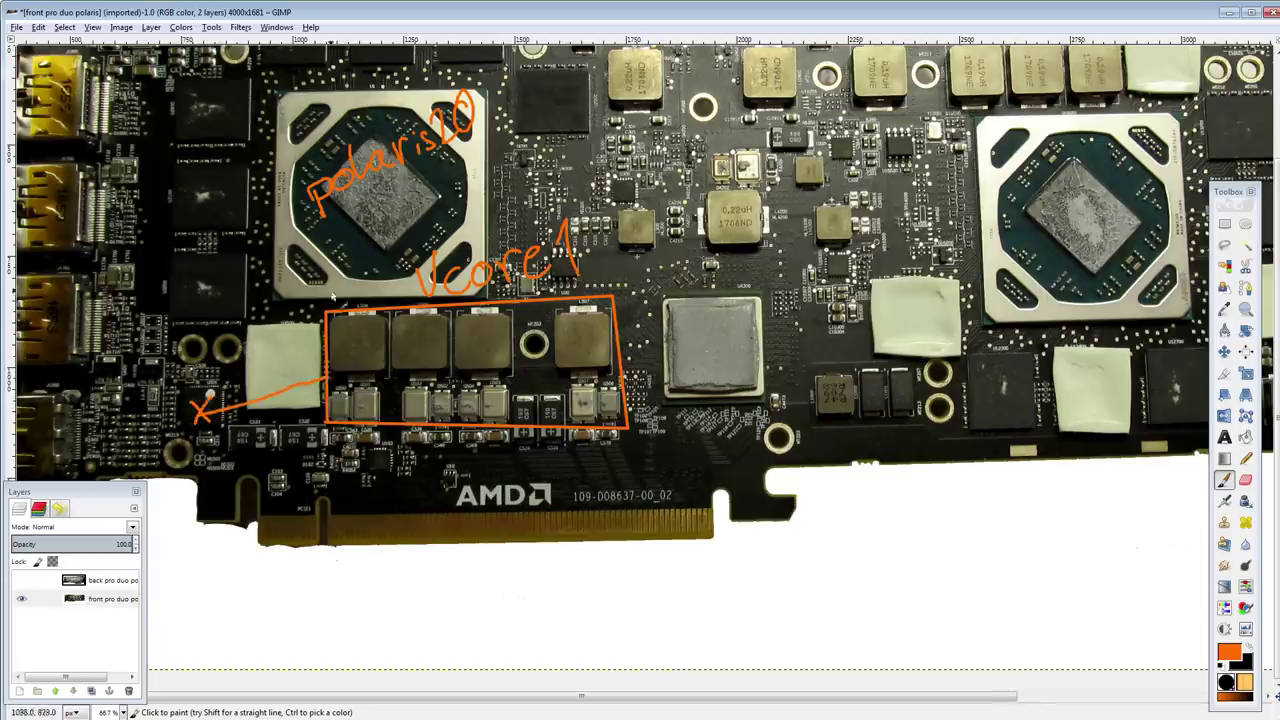
Step: Box the single memory power phase in the board corner above the display connectors and label it "Vmem1"
{"action": "scroll", "coordinate": [337, 295], "scroll_direction": "up", "scroll_amount": 5}
{"action": "scroll", "coordinate": [337, 295], "scroll_direction": "left", "scroll_amount": 3}
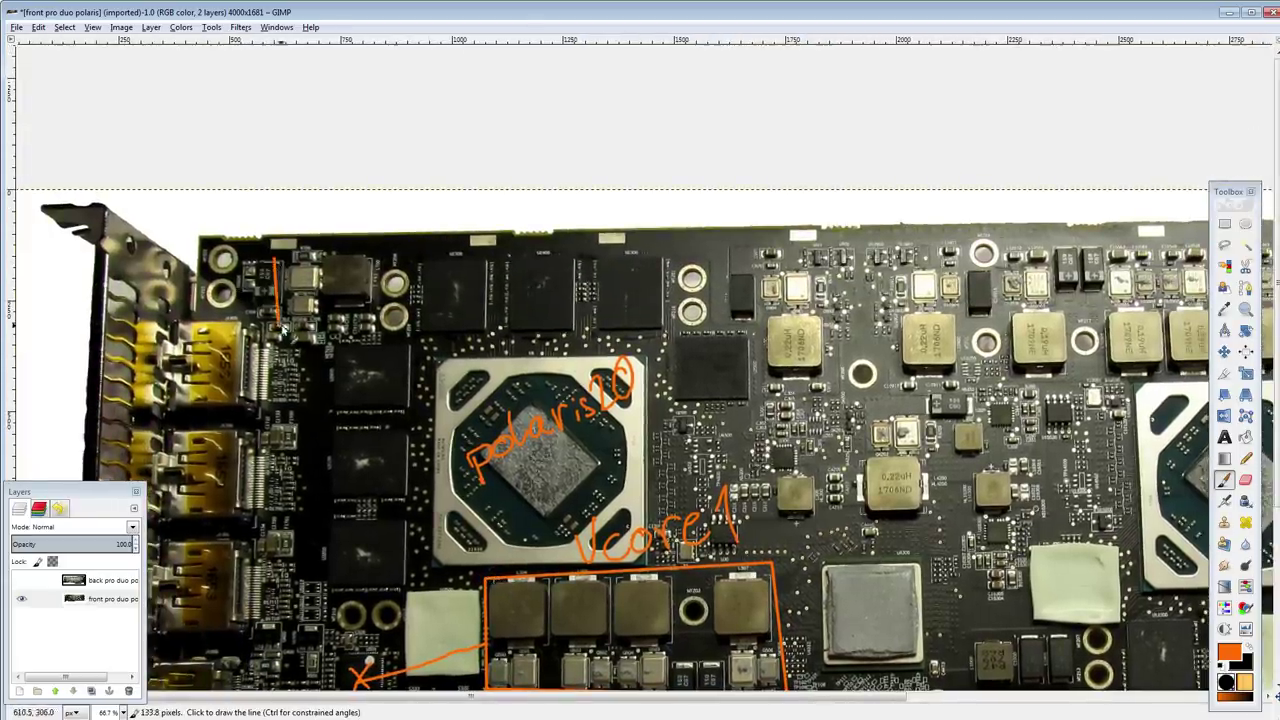
{"action": "mouse_move", "coordinate": [283, 328]}
{"action": "left_mouse_down"}
{"action": "mouse_move", "coordinate": [378, 320]}
{"action": "mouse_move", "coordinate": [360, 250]}
{"action": "mouse_move", "coordinate": [276, 258]}
{"action": "mouse_move", "coordinate": [382, 226]}
{"action": "left_mouse_up"}
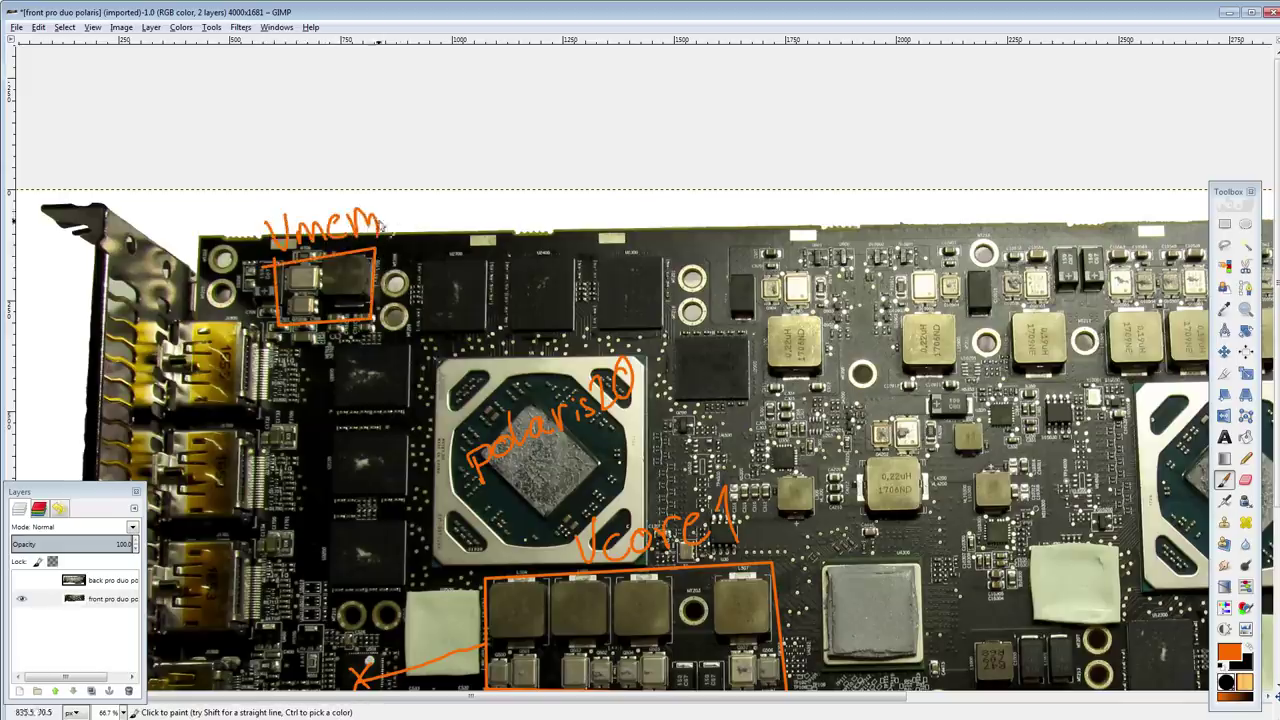
Step: Outline the first single power phase along the board's upper edge with straight lines and label it "VDDCI"
{"action": "scroll", "coordinate": [420, 222], "scroll_direction": "down", "scroll_amount": 1}
{"action": "scroll", "coordinate": [420, 222], "scroll_direction": "right", "scroll_amount": 6}
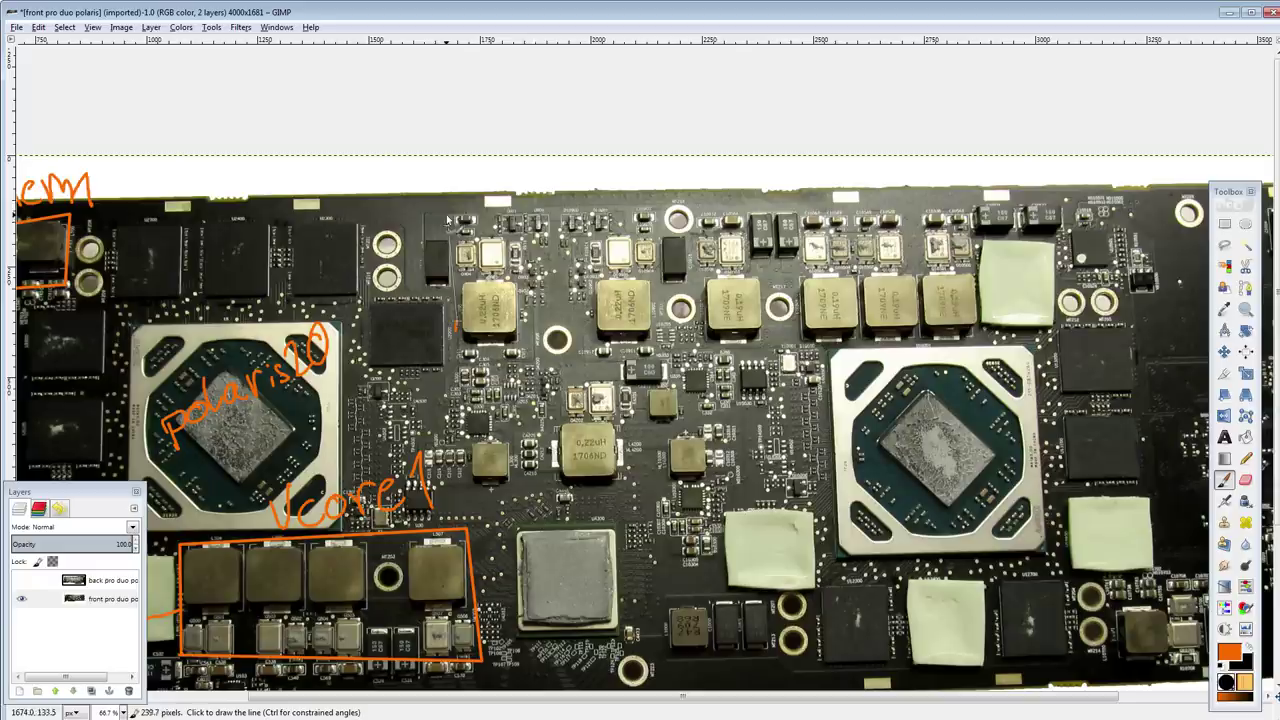
{"action": "left_click", "coordinate": [448, 207], "text": "shift"}
{"action": "left_click", "coordinate": [525, 205], "text": "shift"}
{"action": "left_click", "coordinate": [521, 341], "text": "shift"}
{"action": "left_click", "coordinate": [453, 342], "text": "shift"}
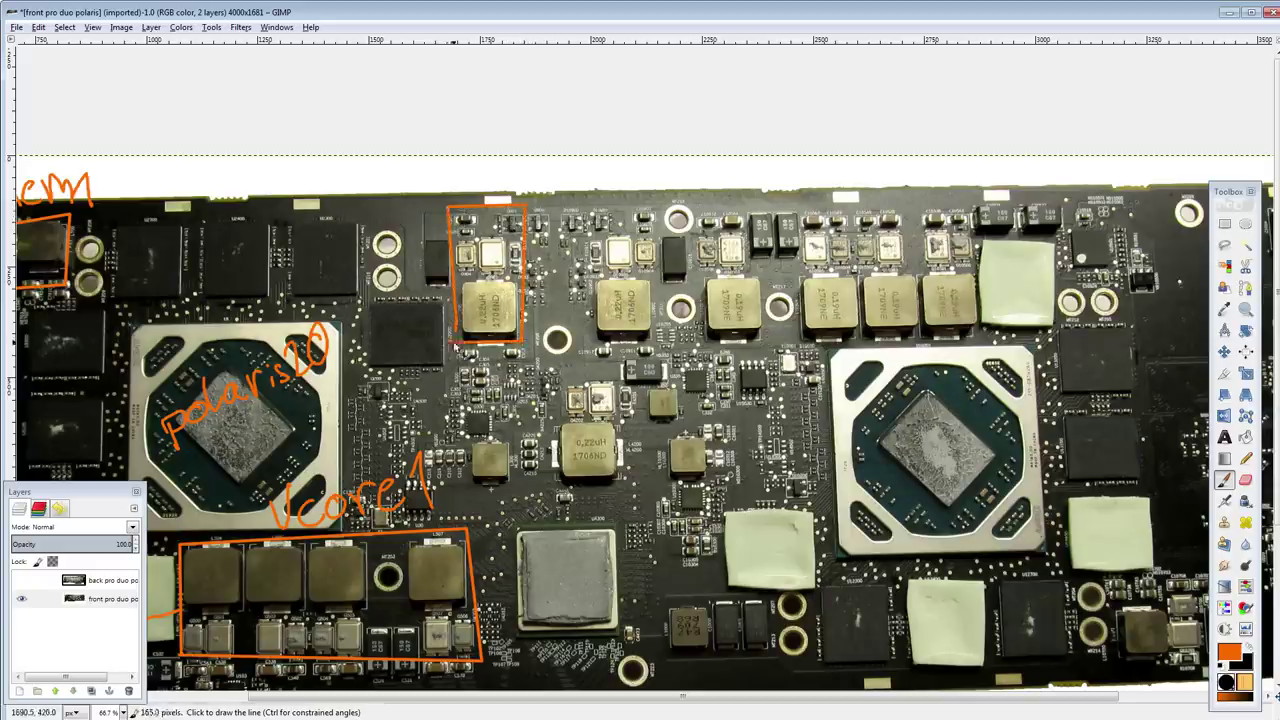
{"action": "mouse_move", "coordinate": [426, 166]}
{"action": "left_mouse_down"}
{"action": "mouse_move", "coordinate": [490, 180]}
{"action": "mouse_move", "coordinate": [472, 200]}
{"action": "mouse_move", "coordinate": [549, 194]}
{"action": "left_mouse_up"}
{"action": "mouse_move", "coordinate": [542, 167]}
{"action": "left_mouse_down"}
{"action": "mouse_move", "coordinate": [562, 164]}
{"action": "mouse_move", "coordinate": [563, 192]}
{"action": "left_mouse_up"}
Step: Circle the 0.22uH phase above the central bridge chip and write "VPLX" beneath it
{"action": "mouse_move", "coordinate": [632, 383]}
{"action": "left_mouse_down"}
{"action": "mouse_move", "coordinate": [598, 343]}
{"action": "mouse_move", "coordinate": [583, 252]}
{"action": "left_mouse_up"}
{"action": "left_click_drag", "start_coordinate": [583, 252], "coordinate": [540, 245]}
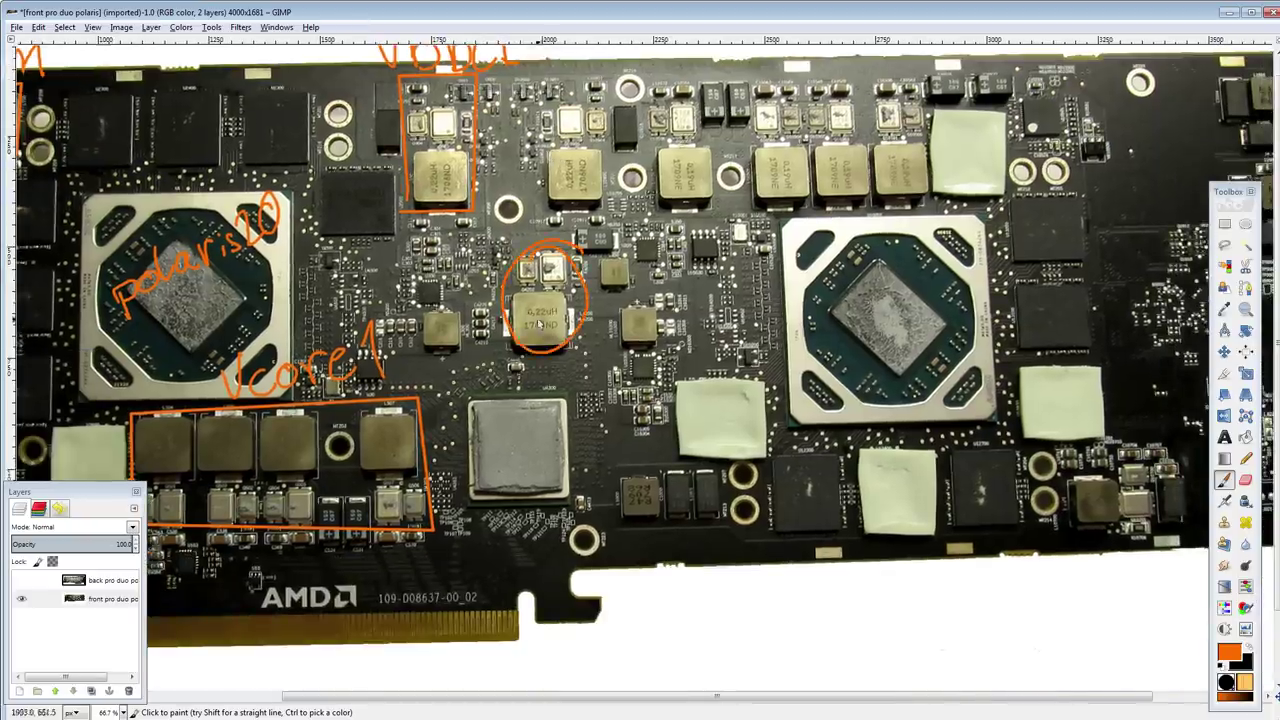
{"action": "scroll", "coordinate": [519, 295], "scroll_direction": "down", "scroll_amount": 2}
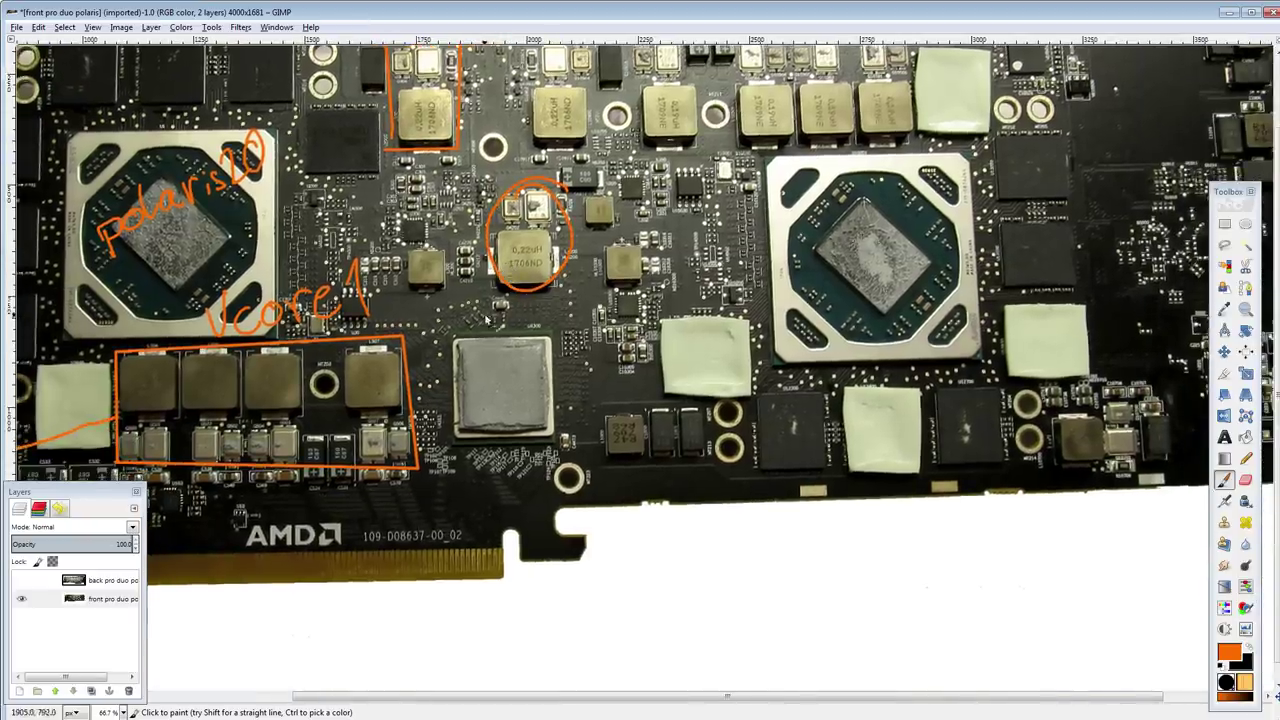
{"action": "mouse_move", "coordinate": [477, 297]}
{"action": "left_mouse_down"}
{"action": "mouse_move", "coordinate": [496, 292]}
{"action": "mouse_move", "coordinate": [504, 321]}
{"action": "left_mouse_up"}
{"action": "left_click_drag", "start_coordinate": [499, 294], "coordinate": [503, 309]}
{"action": "mouse_move", "coordinate": [514, 293]}
{"action": "left_mouse_down"}
{"action": "mouse_move", "coordinate": [521, 322]}
{"action": "mouse_move", "coordinate": [554, 320]}
{"action": "left_mouse_up"}
{"action": "left_click_drag", "start_coordinate": [554, 288], "coordinate": [536, 318]}
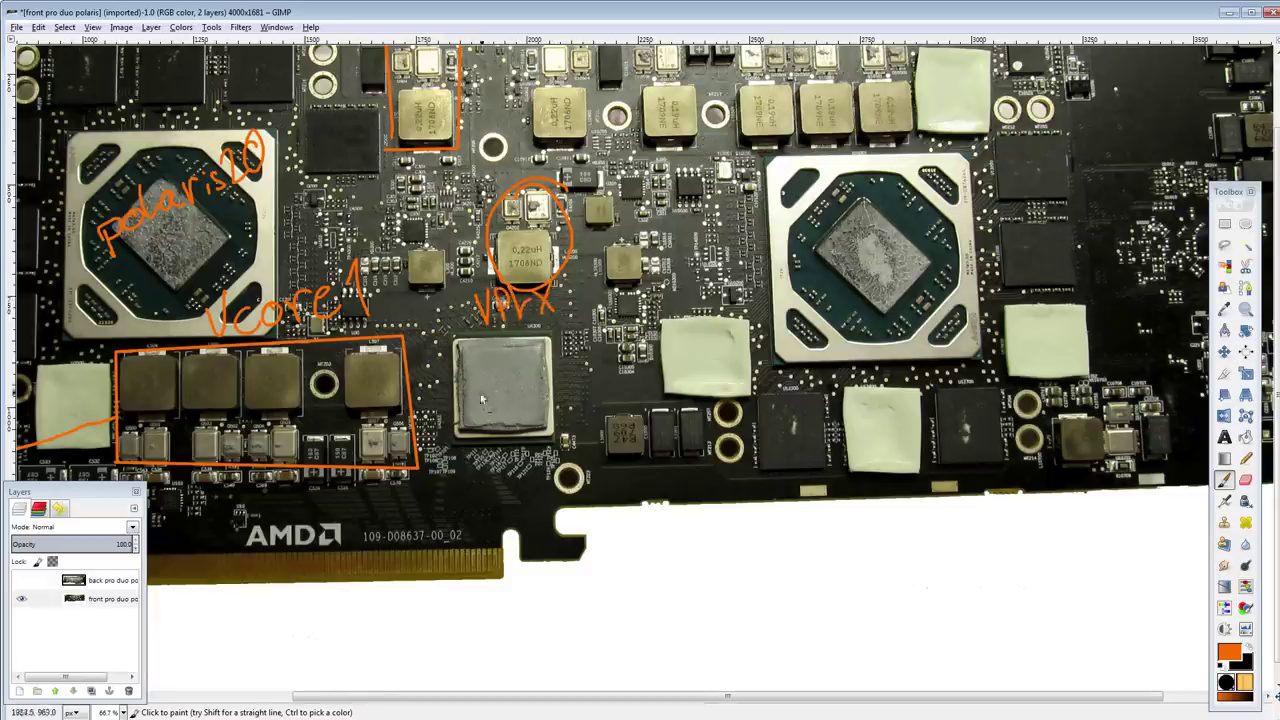
{"action": "key", "text": "ctrl+z"}
{"action": "left_click_drag", "start_coordinate": [540, 345], "coordinate": [540, 434]}
{"action": "key", "text": "ctrl+z"}
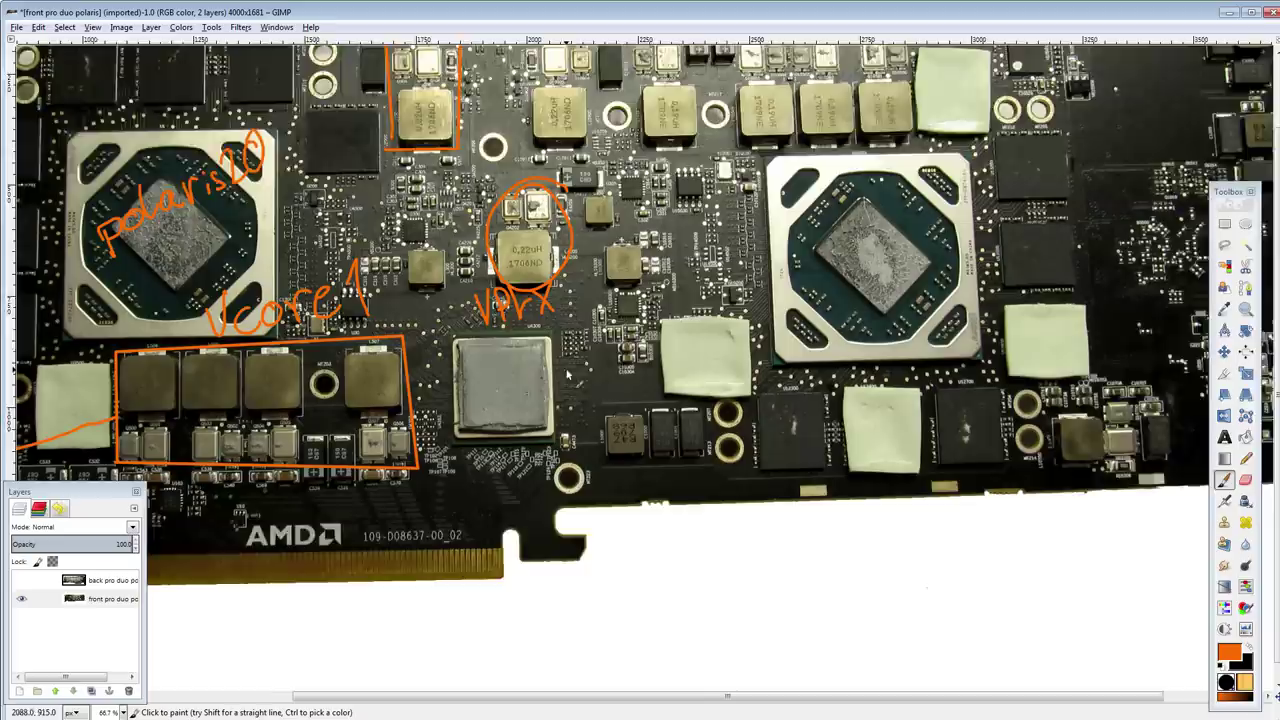
Step: Draw arrows from the PCIe connector to the central bridge chip and from that chip to each GPU
{"action": "left_click_drag", "start_coordinate": [621, 355], "coordinate": [711, 214]}
{"action": "mouse_move", "coordinate": [336, 447]}
{"action": "left_mouse_down"}
{"action": "mouse_move", "coordinate": [510, 372]}
{"action": "mouse_move", "coordinate": [566, 291]}
{"action": "mouse_move", "coordinate": [582, 316]}
{"action": "left_mouse_up"}
{"action": "mouse_move", "coordinate": [660, 224]}
{"action": "left_mouse_down"}
{"action": "mouse_move", "coordinate": [858, 121]}
{"action": "mouse_move", "coordinate": [836, 134]}
{"action": "left_mouse_up"}
{"action": "left_click_drag", "start_coordinate": [570, 240], "coordinate": [436, 156]}
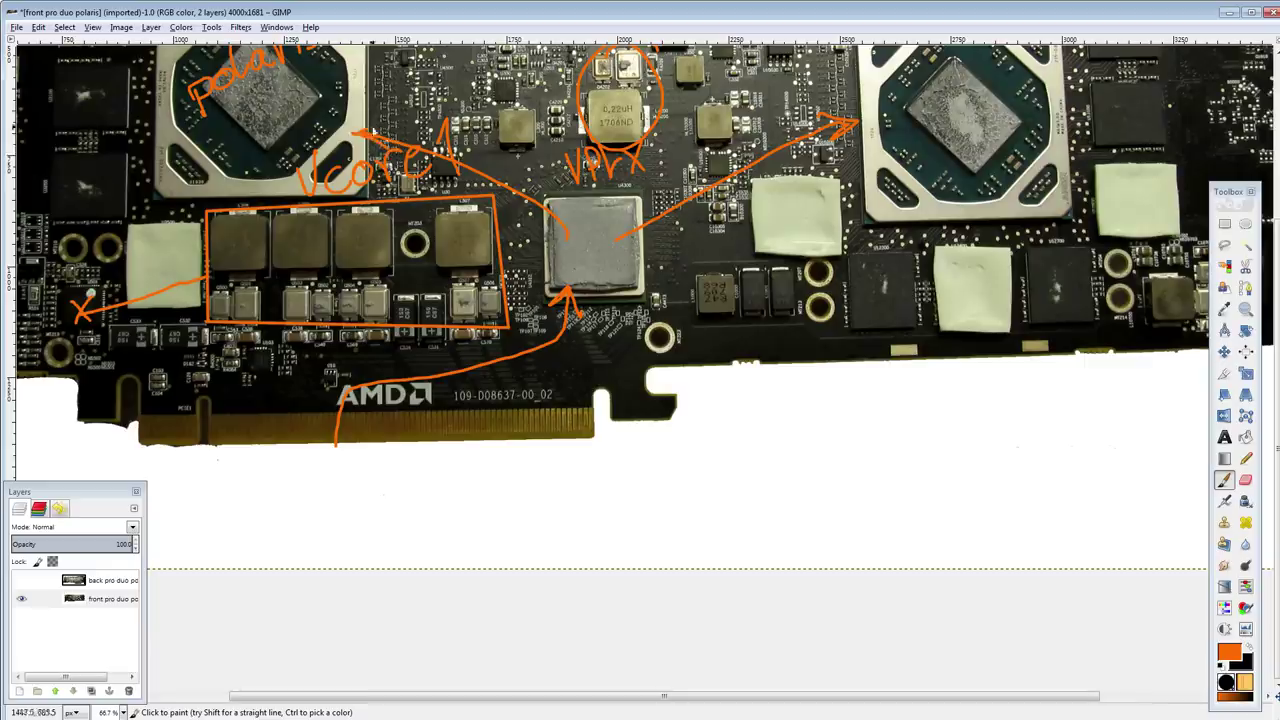
{"action": "scroll", "coordinate": [480, 372], "scroll_direction": "up", "scroll_amount": 4}
{"action": "scroll", "coordinate": [480, 372], "scroll_direction": "right", "scroll_amount": 2}
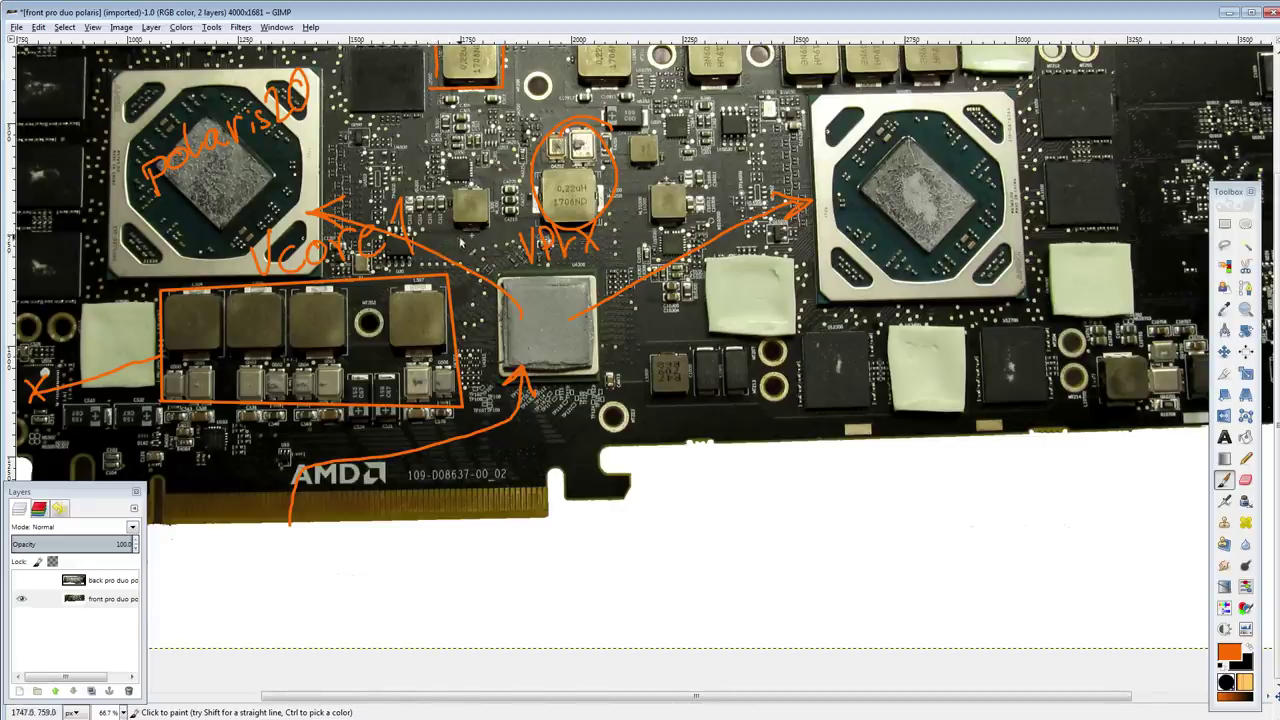
{"action": "left_click_drag", "start_coordinate": [446, 290], "coordinate": [309, 329]}
{"action": "scroll", "coordinate": [489, 343], "scroll_direction": "left", "scroll_amount": 3}
{"action": "scroll", "coordinate": [489, 343], "scroll_direction": "down", "scroll_amount": 1}
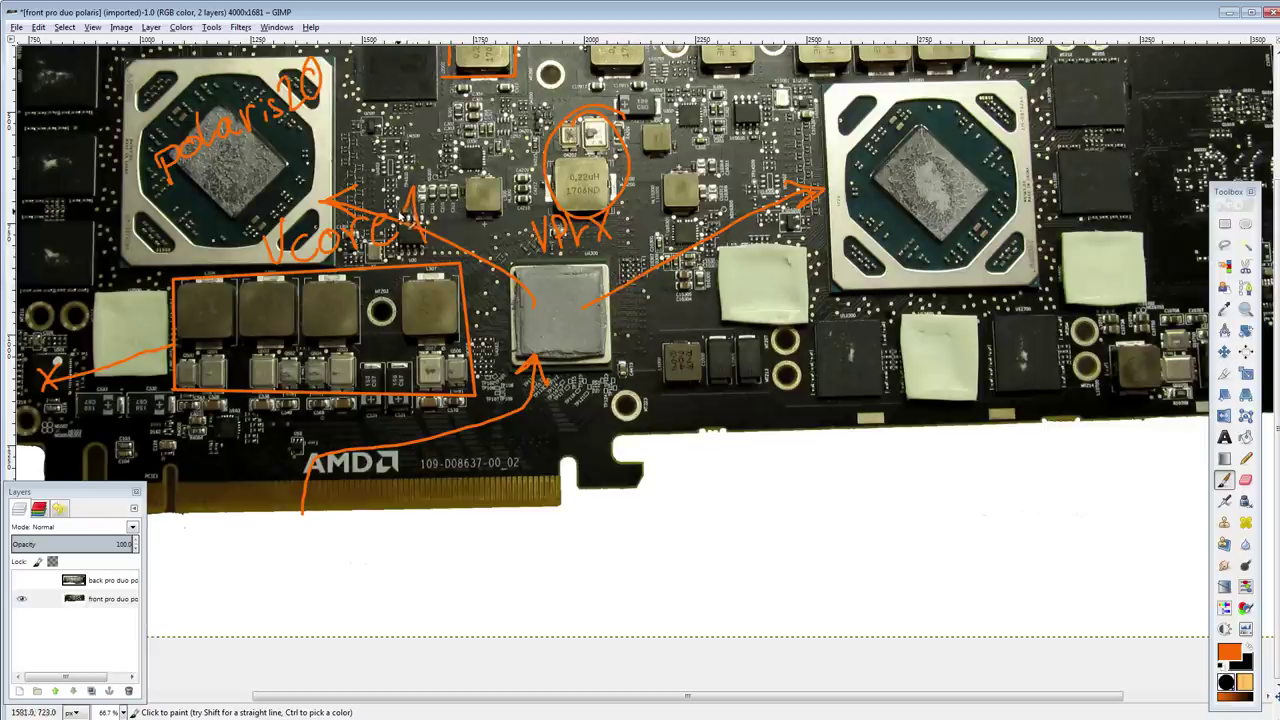
Step: Undo the arrows around the central bridge chip and write "PLX" on the chip
{"action": "left_click_drag", "start_coordinate": [398, 213], "coordinate": [380, 232]}
{"action": "key", "text": "ctrl+z"}
{"action": "key", "text": "ctrl+z"}
{"action": "key", "text": "ctrl+z"}
{"action": "left_click_drag", "start_coordinate": [481, 243], "coordinate": [423, 341]}
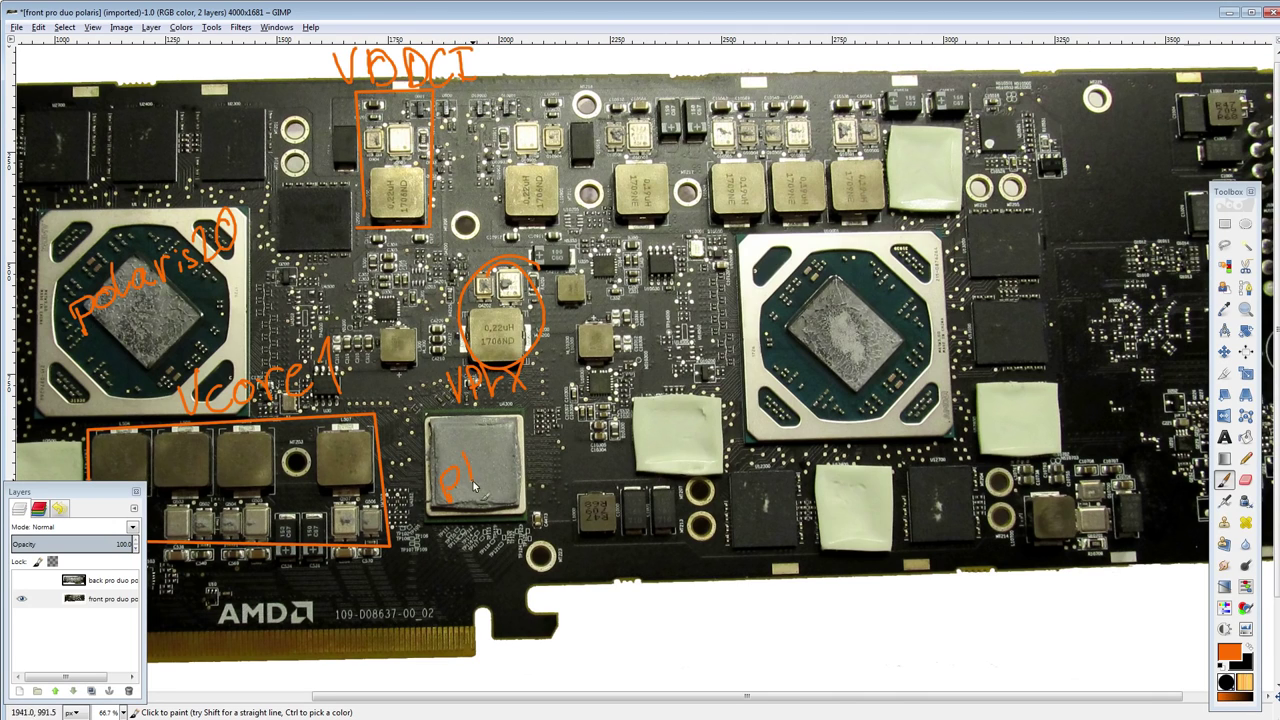
Step: Box the second single phase along the upper edge, label it "VDDCI2", and add a 1 to the first VDDCI label
{"action": "scroll", "coordinate": [499, 418], "scroll_direction": "up", "scroll_amount": 5}
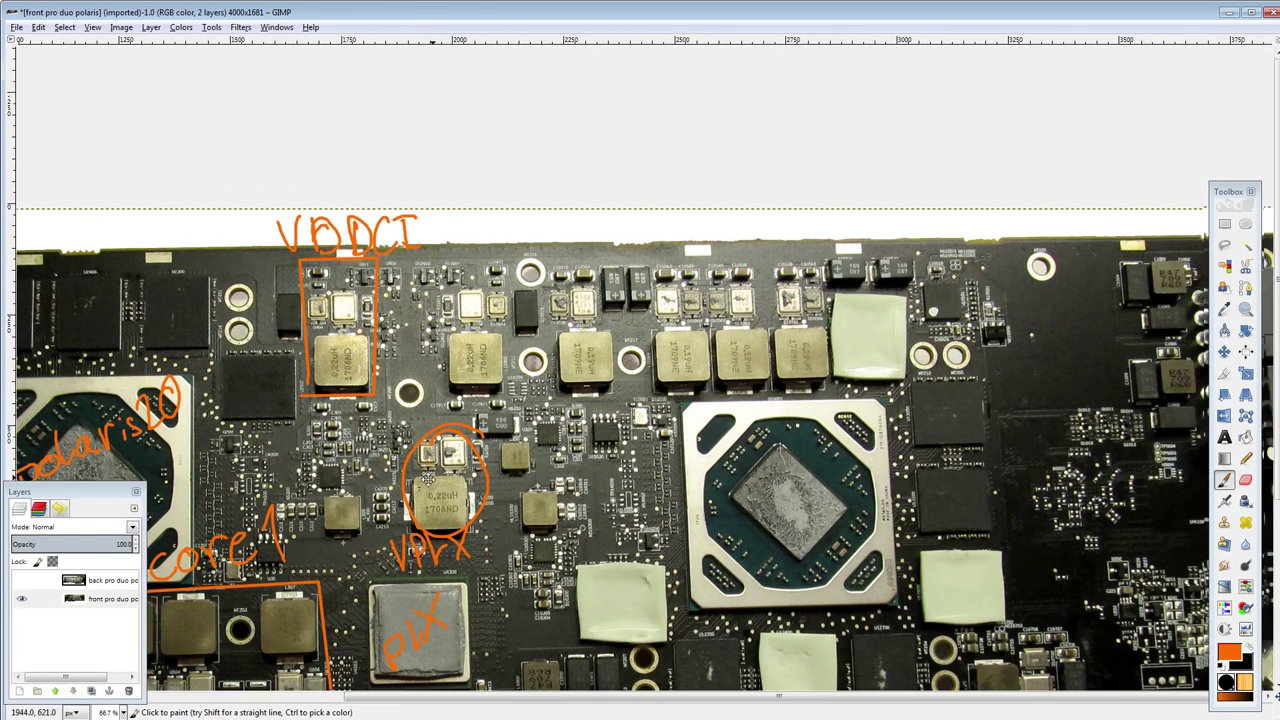
{"action": "left_click", "coordinate": [437, 291]}
{"action": "left_click", "coordinate": [510, 290], "text": "shift"}
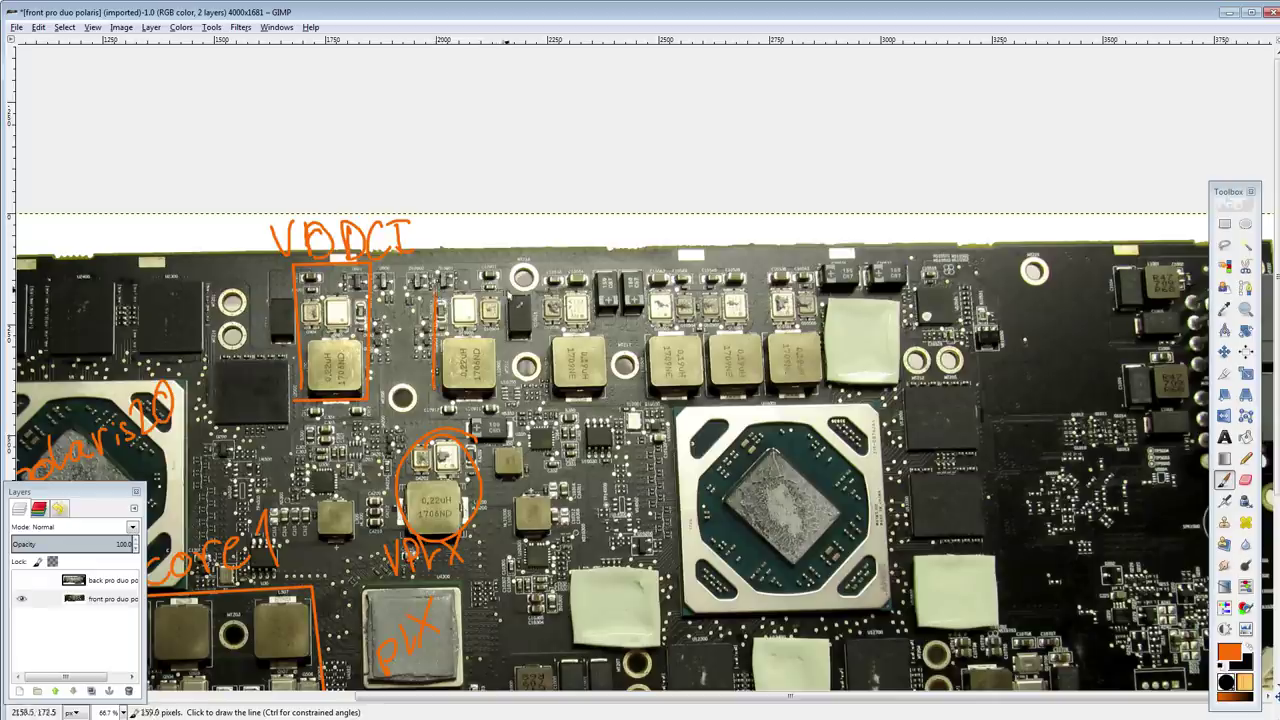
{"action": "left_click", "coordinate": [510, 398], "text": "shift"}
{"action": "left_click", "coordinate": [436, 397], "text": "shift"}
{"action": "left_click", "coordinate": [437, 291], "text": "shift"}
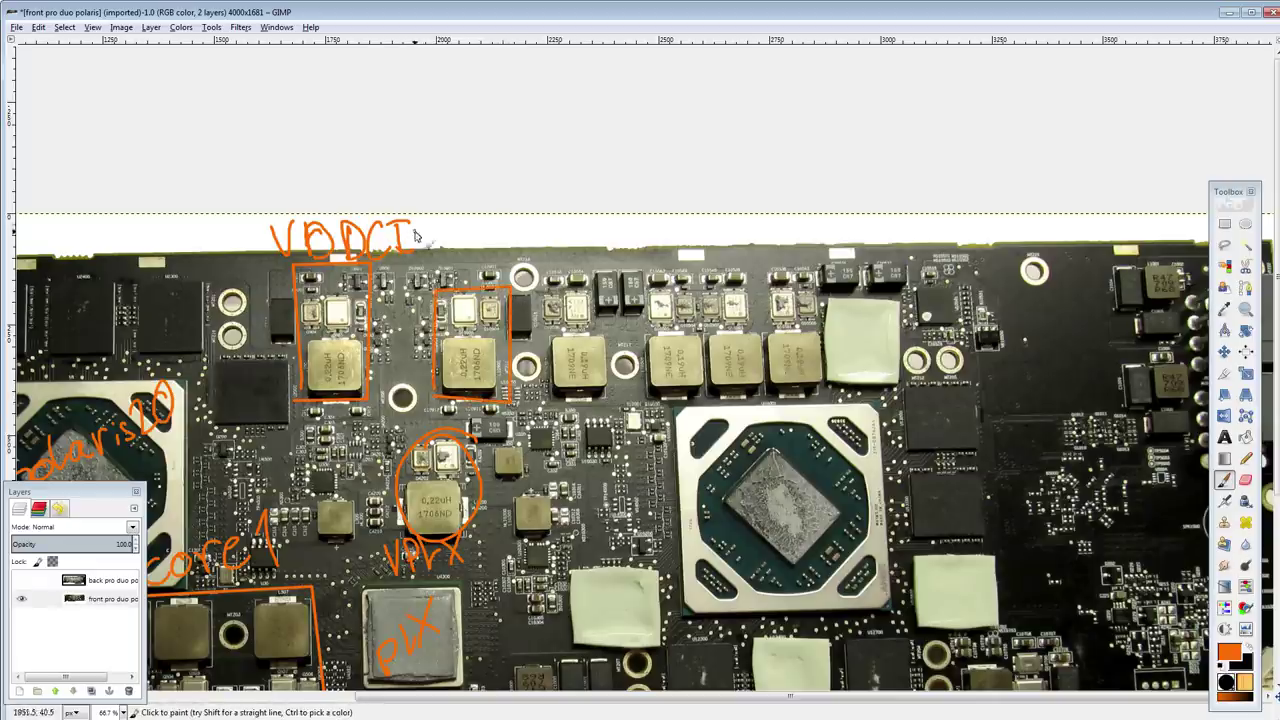
{"action": "mouse_move", "coordinate": [415, 233]}
{"action": "left_mouse_down"}
{"action": "mouse_move", "coordinate": [424, 250]}
{"action": "mouse_move", "coordinate": [536, 262]}
{"action": "mouse_move", "coordinate": [555, 219]}
{"action": "mouse_move", "coordinate": [601, 231]}
{"action": "mouse_move", "coordinate": [561, 164]}
{"action": "left_mouse_up"}
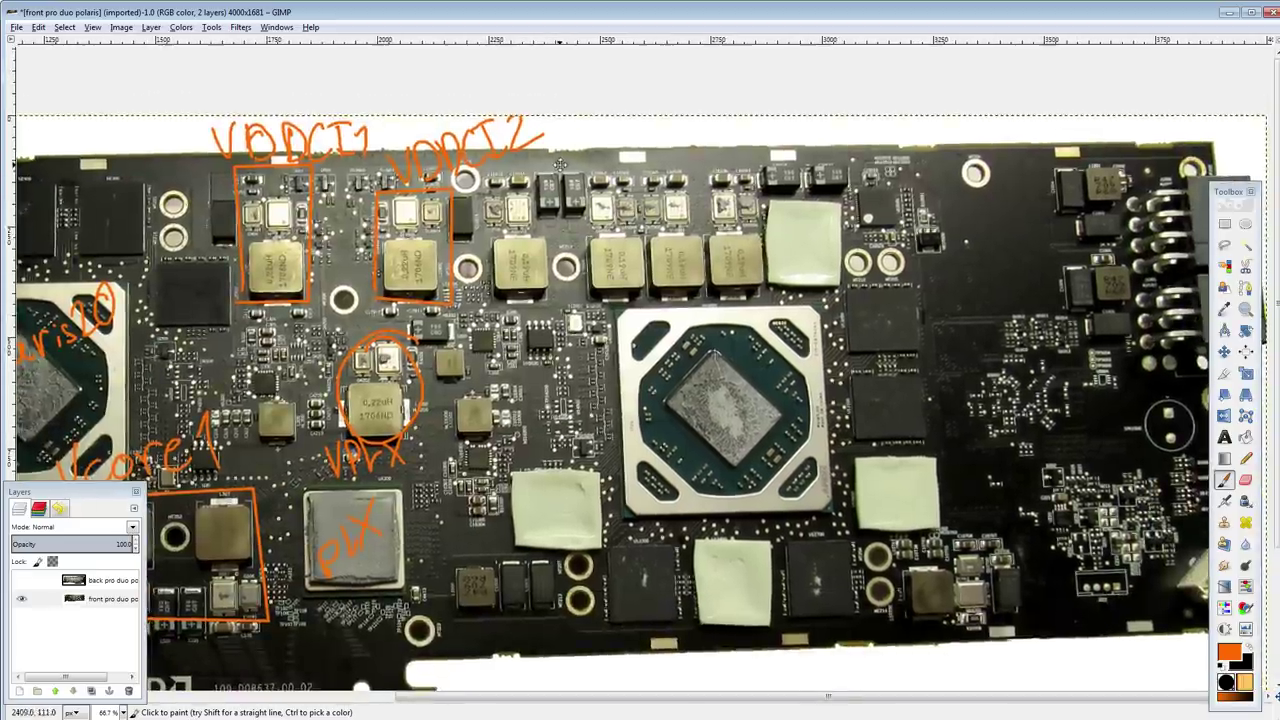
Step: Outline the four-inductor phase group above the second GPU with straight lines and label it "Vcore2"
{"action": "mouse_move", "coordinate": [482, 176]}
{"action": "left_mouse_down"}
{"action": "mouse_move", "coordinate": [487, 298]}
{"action": "mouse_move", "coordinate": [726, 296]}
{"action": "mouse_move", "coordinate": [772, 202]}
{"action": "mouse_move", "coordinate": [760, 174]}
{"action": "left_mouse_up"}
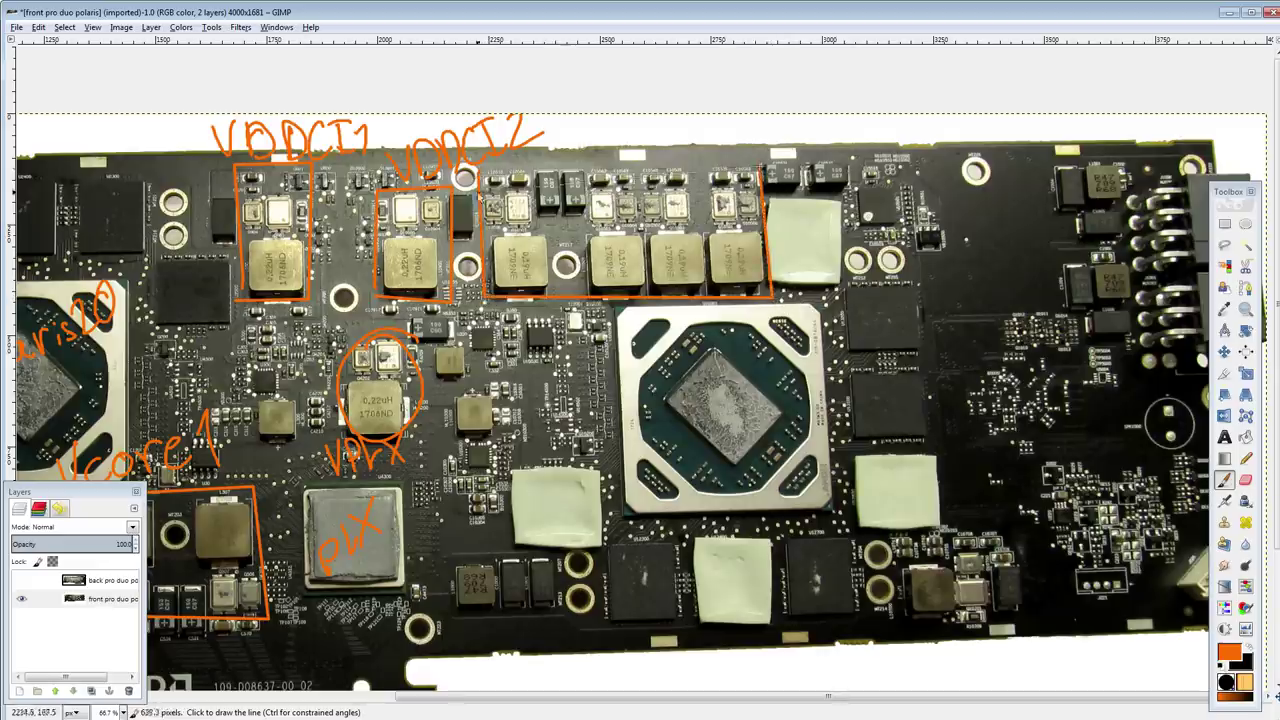
{"action": "left_click", "coordinate": [481, 172], "text": "shift"}
{"action": "mouse_move", "coordinate": [570, 131]}
{"action": "left_mouse_down"}
{"action": "mouse_move", "coordinate": [600, 133]}
{"action": "mouse_move", "coordinate": [613, 157]}
{"action": "mouse_move", "coordinate": [684, 152]}
{"action": "left_mouse_up"}
{"action": "mouse_move", "coordinate": [690, 131]}
{"action": "left_mouse_down"}
{"action": "mouse_move", "coordinate": [700, 126]}
{"action": "mouse_move", "coordinate": [714, 156]}
{"action": "left_mouse_up"}
Step: Mark the controller chip beyond the Vcore2 box with an X and connect it by lines to that box and the lower memory phase
{"action": "mouse_move", "coordinate": [862, 214]}
{"action": "left_mouse_down"}
{"action": "mouse_move", "coordinate": [636, 160]}
{"action": "mouse_move", "coordinate": [665, 160]}
{"action": "left_mouse_up"}
{"action": "mouse_move", "coordinate": [665, 136]}
{"action": "left_mouse_down"}
{"action": "mouse_move", "coordinate": [648, 160]}
{"action": "mouse_move", "coordinate": [593, 119]}
{"action": "left_mouse_up"}
{"action": "left_click", "coordinate": [536, 134], "text": "shift"}
{"action": "scroll", "coordinate": [594, 119], "scroll_direction": "down", "scroll_amount": 1}
{"action": "scroll", "coordinate": [594, 119], "scroll_direction": "right", "scroll_amount": 4}
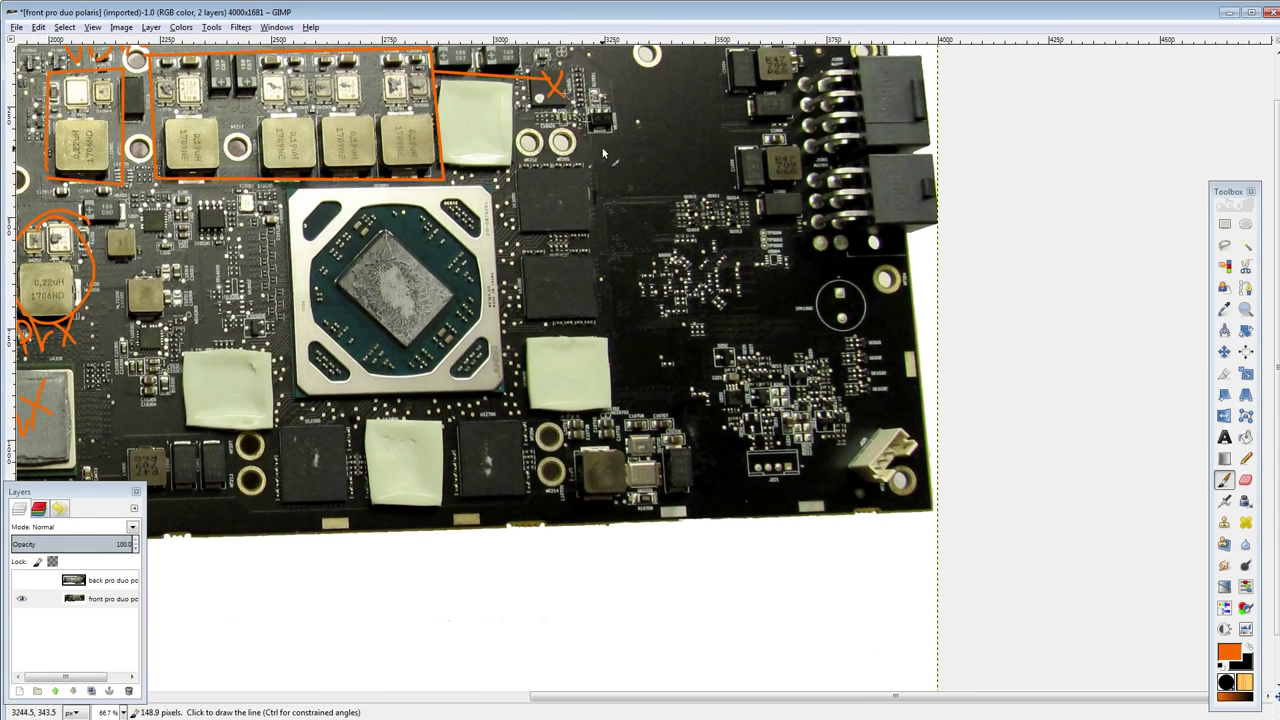
{"action": "left_click", "coordinate": [642, 424], "text": "shift"}
{"action": "scroll", "coordinate": [600, 410], "scroll_direction": "right", "scroll_amount": 1}
{"action": "scroll", "coordinate": [600, 410], "scroll_direction": "down", "scroll_amount": 1}
Step: Box the memory power phase near the board's lower edge past the second GPU and label it "Vmem2"
{"action": "left_click", "coordinate": [540, 364]}
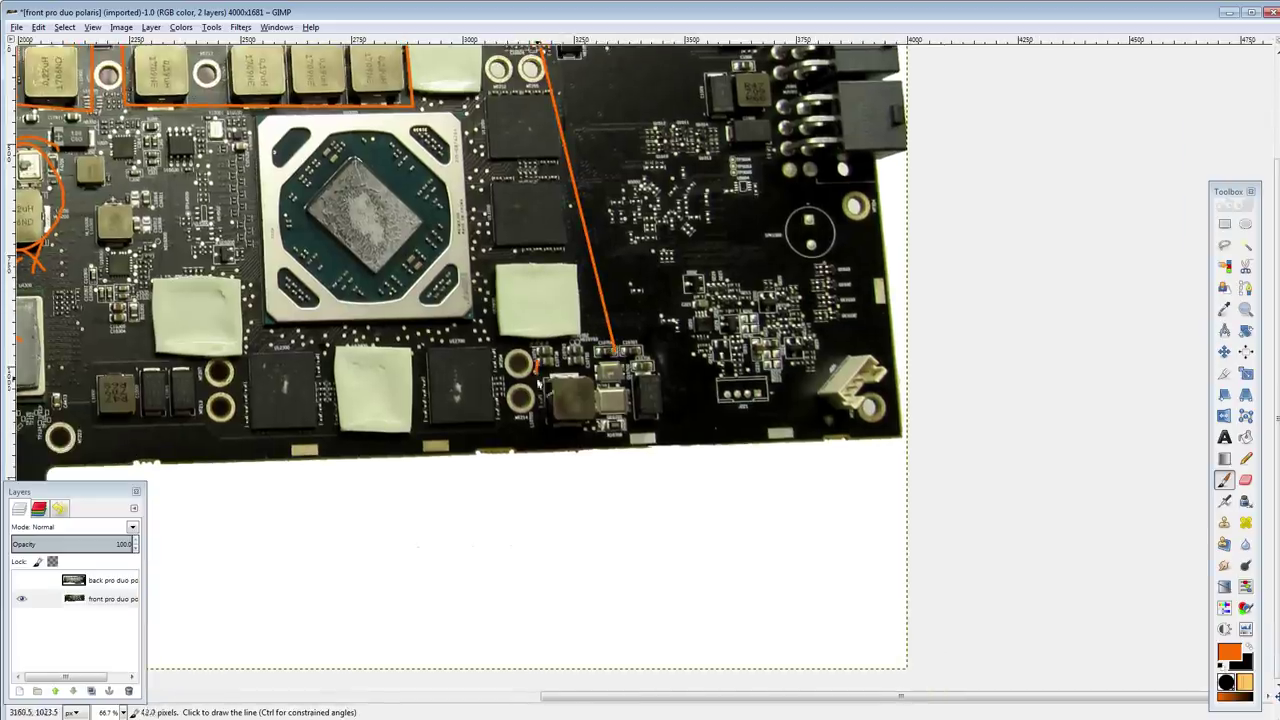
{"action": "left_click", "coordinate": [540, 432], "text": "shift"}
{"action": "left_click", "coordinate": [652, 432], "text": "shift"}
{"action": "left_click", "coordinate": [652, 362], "text": "shift"}
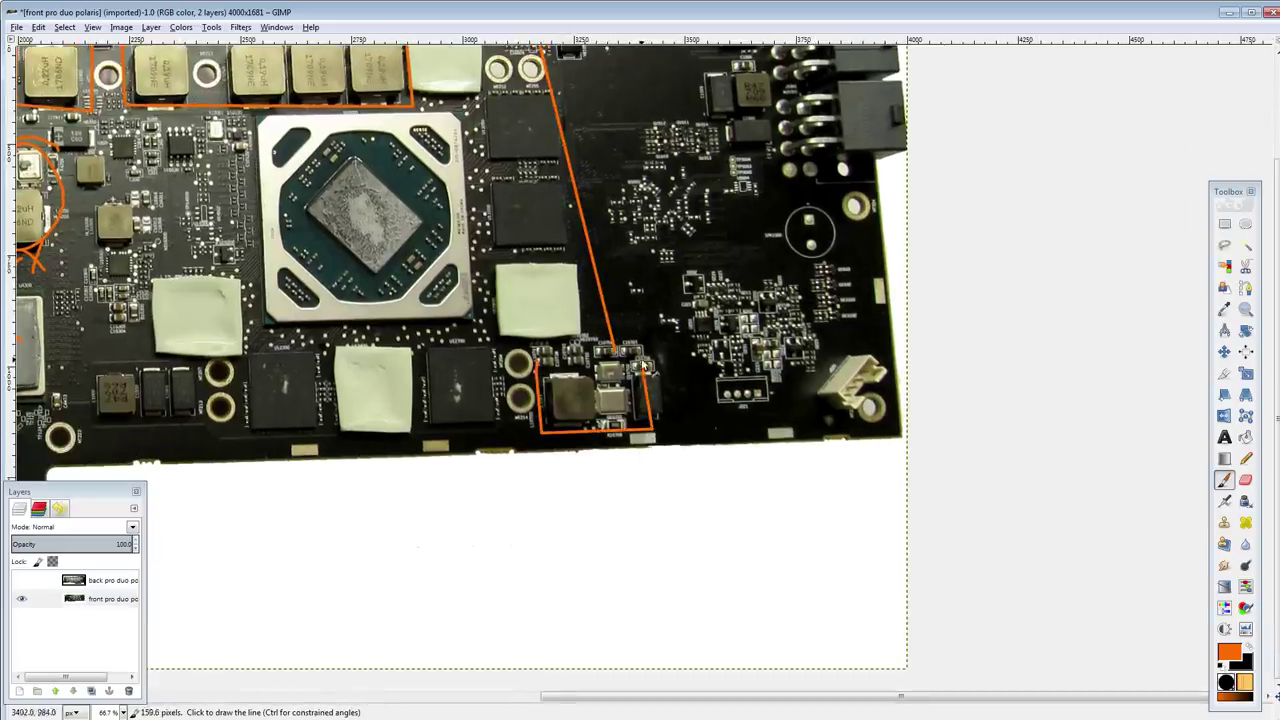
{"action": "left_click", "coordinate": [540, 364], "text": "shift"}
{"action": "scroll", "coordinate": [540, 364], "scroll_direction": "down", "scroll_amount": 3}
{"action": "scroll", "coordinate": [540, 364], "scroll_direction": "right", "scroll_amount": 1}
{"action": "mouse_move", "coordinate": [525, 280]}
{"action": "left_mouse_down"}
{"action": "mouse_move", "coordinate": [537, 306]}
{"action": "mouse_move", "coordinate": [545, 281]}
{"action": "mouse_move", "coordinate": [580, 306]}
{"action": "mouse_move", "coordinate": [594, 294]}
{"action": "mouse_move", "coordinate": [614, 309]}
{"action": "mouse_move", "coordinate": [636, 292]}
{"action": "mouse_move", "coordinate": [691, 298]}
{"action": "left_mouse_up"}
Step: Circle the two small power phases on either side of the VPLX phase
{"action": "scroll", "coordinate": [670, 300], "scroll_direction": "down", "scroll_amount": 1}
{"action": "left_click_drag", "start_coordinate": [451, 311], "coordinate": [720, 241]}
{"action": "scroll", "coordinate": [720, 240], "scroll_direction": "left", "scroll_amount": 3}
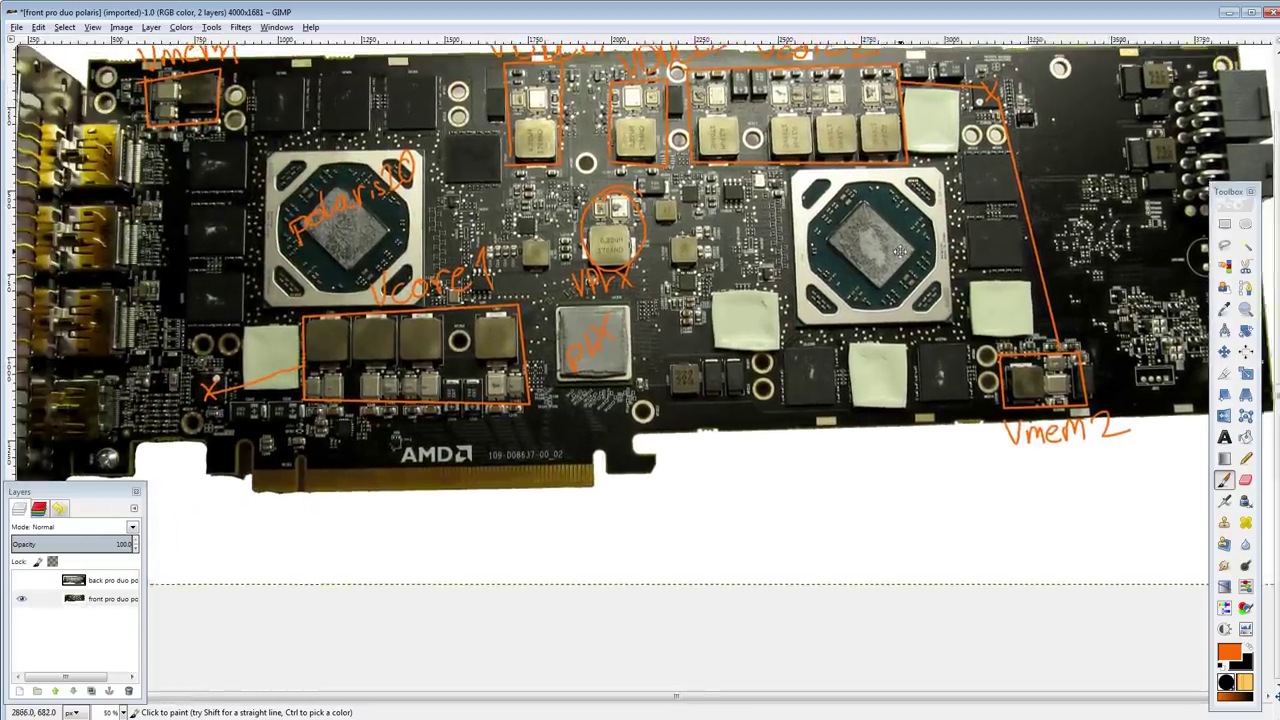
{"action": "left_click_drag", "start_coordinate": [537, 215], "coordinate": [548, 280]}
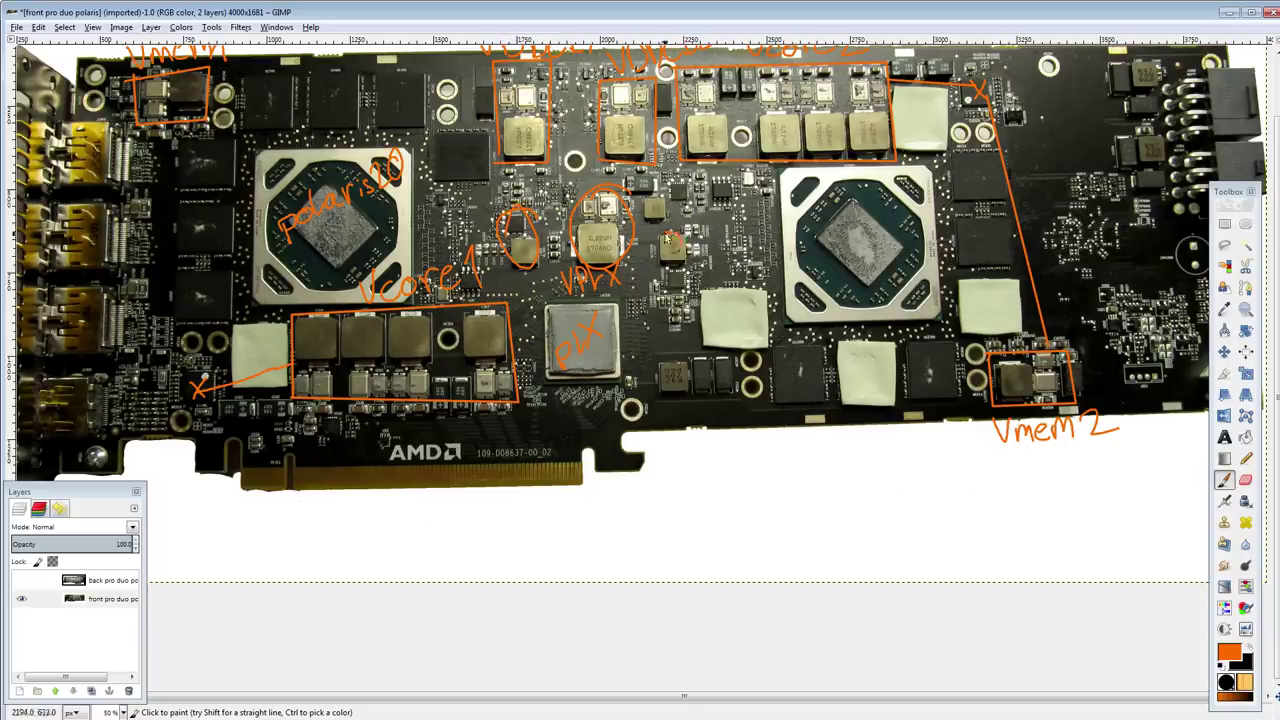
{"action": "left_click_drag", "start_coordinate": [666, 238], "coordinate": [672, 296]}
Step: Try circling the small phase above the circled one beyond VPLX, undo the circle, and mark it with a question mark instead
{"action": "scroll", "coordinate": [674, 229], "scroll_direction": "up", "scroll_amount": 2}
{"action": "left_click_drag", "start_coordinate": [674, 229], "coordinate": [625, 372]}
{"action": "mouse_move", "coordinate": [656, 287]}
{"action": "left_mouse_down"}
{"action": "mouse_move", "coordinate": [606, 370]}
{"action": "mouse_move", "coordinate": [648, 283]}
{"action": "left_mouse_up"}
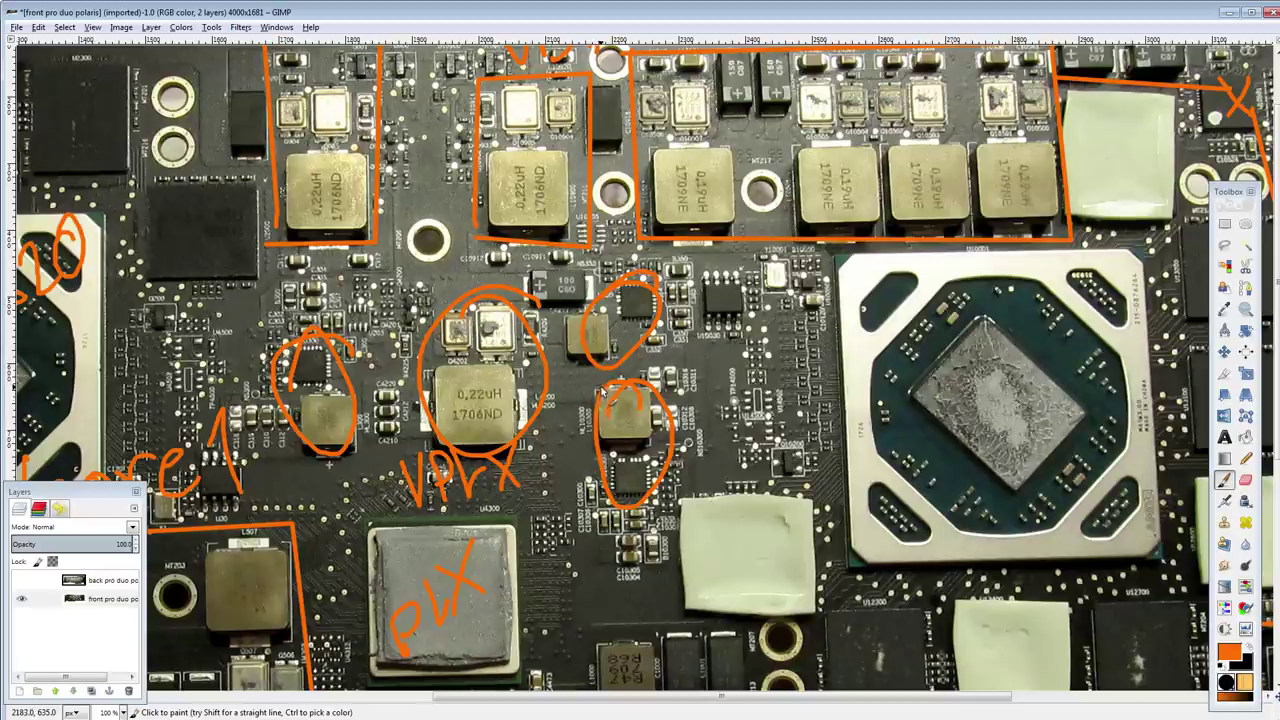
{"action": "key", "text": "ctrl+z"}
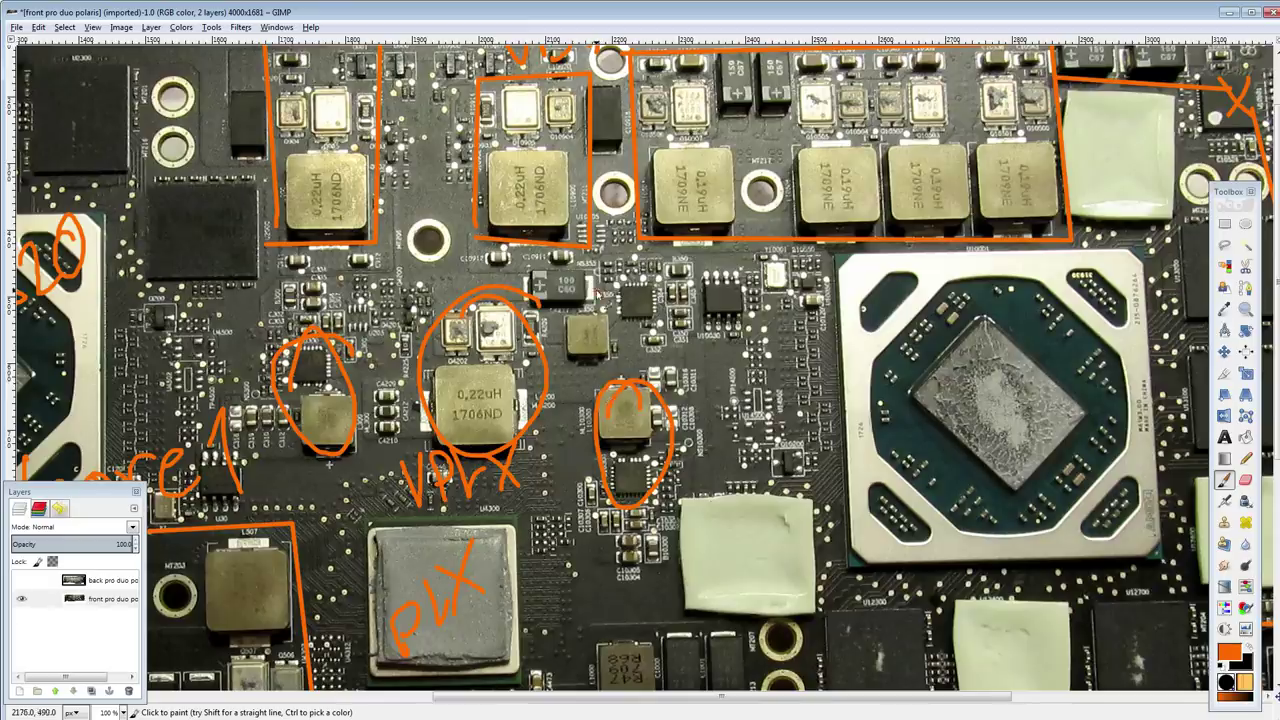
{"action": "left_click_drag", "start_coordinate": [598, 289], "coordinate": [616, 314]}
{"action": "left_click", "coordinate": [617, 327]}
Step: Try circling the small component beside the X-marked controller chip and undo the circle
{"action": "scroll", "coordinate": [625, 334], "scroll_direction": "down", "scroll_amount": 1}
{"action": "left_click_drag", "start_coordinate": [572, 396], "coordinate": [305, 337]}
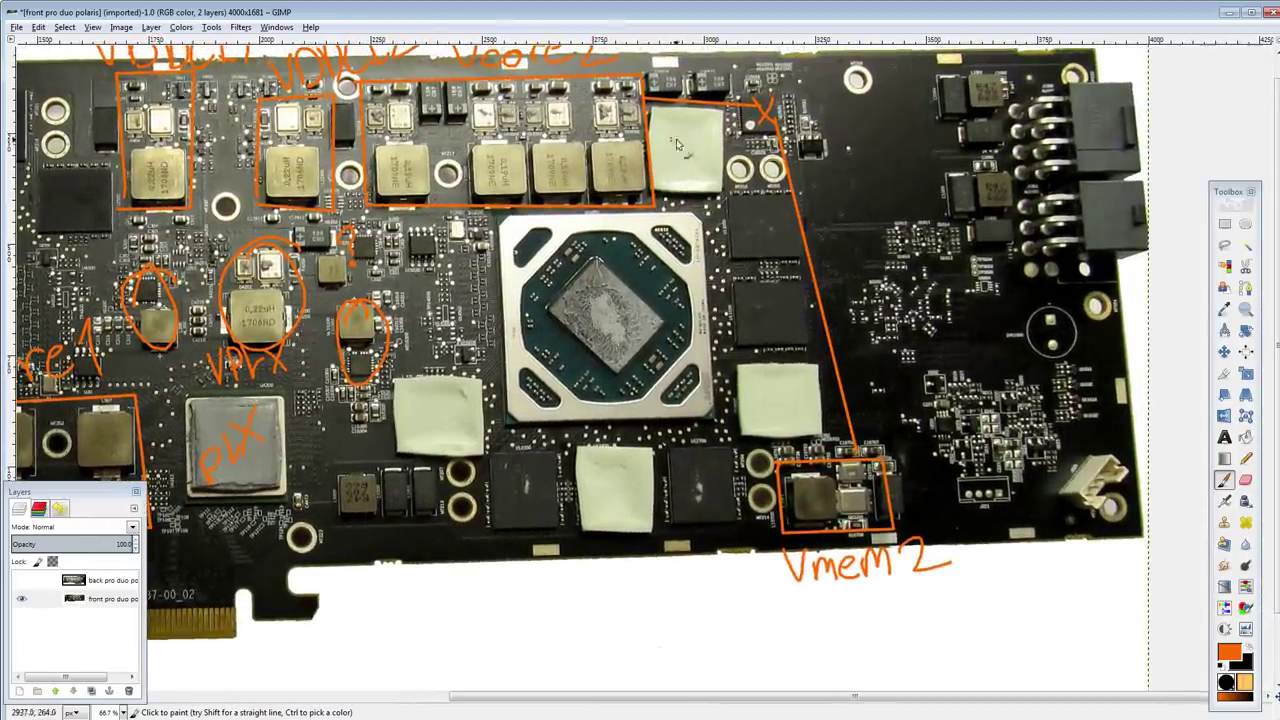
{"action": "left_click_drag", "start_coordinate": [818, 128], "coordinate": [820, 124]}
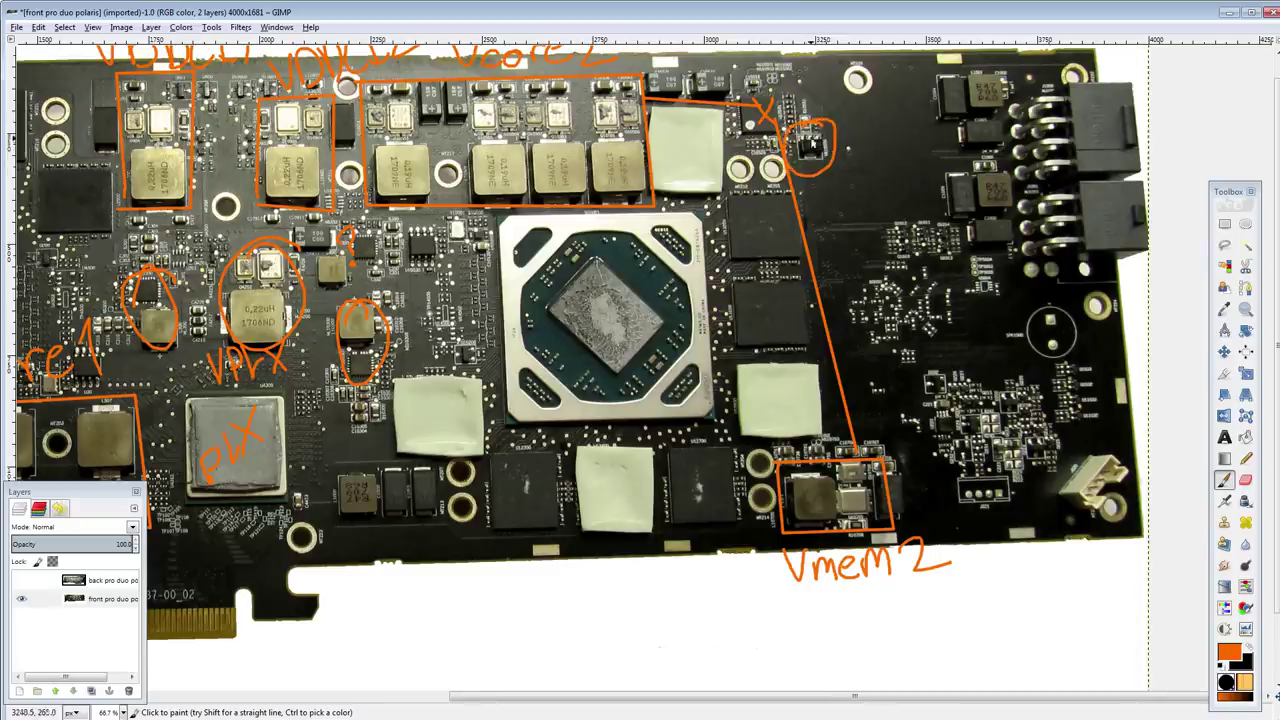
{"action": "scroll", "coordinate": [750, 150], "scroll_direction": "down", "scroll_amount": 1}
{"action": "scroll", "coordinate": [444, 215], "scroll_direction": "up", "scroll_amount": 1}
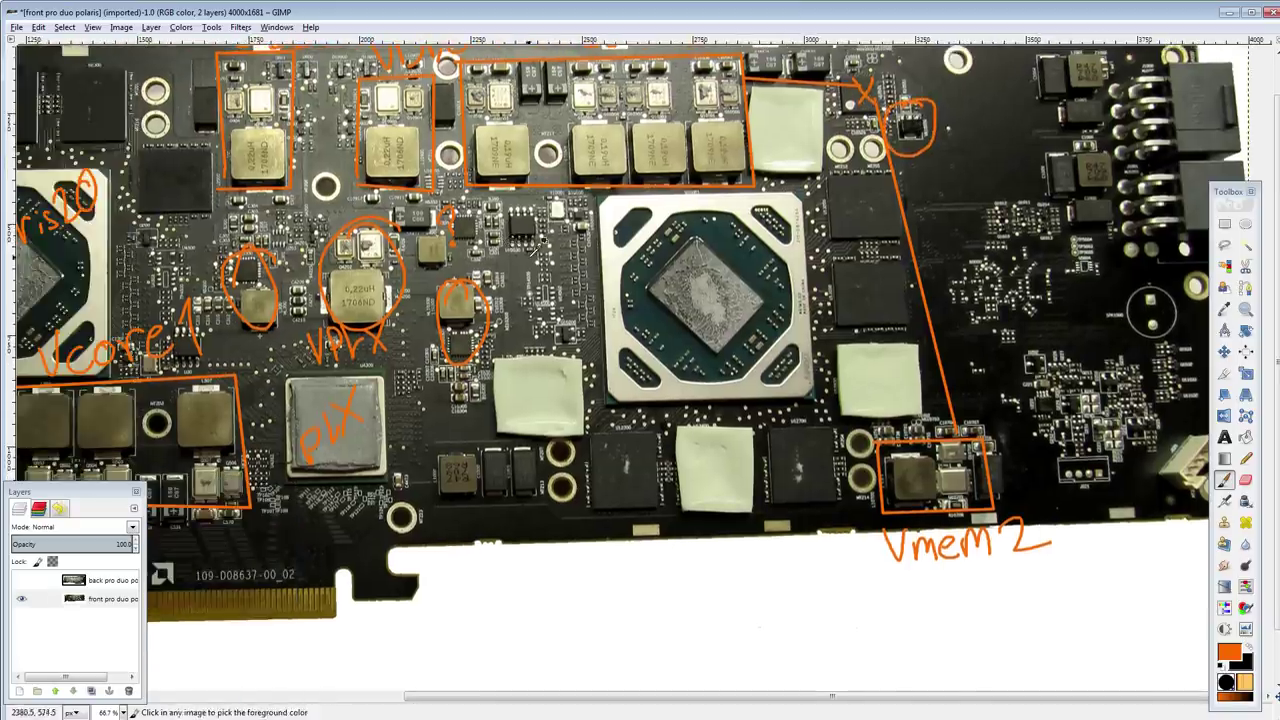
{"action": "key", "text": "ctrl+z"}
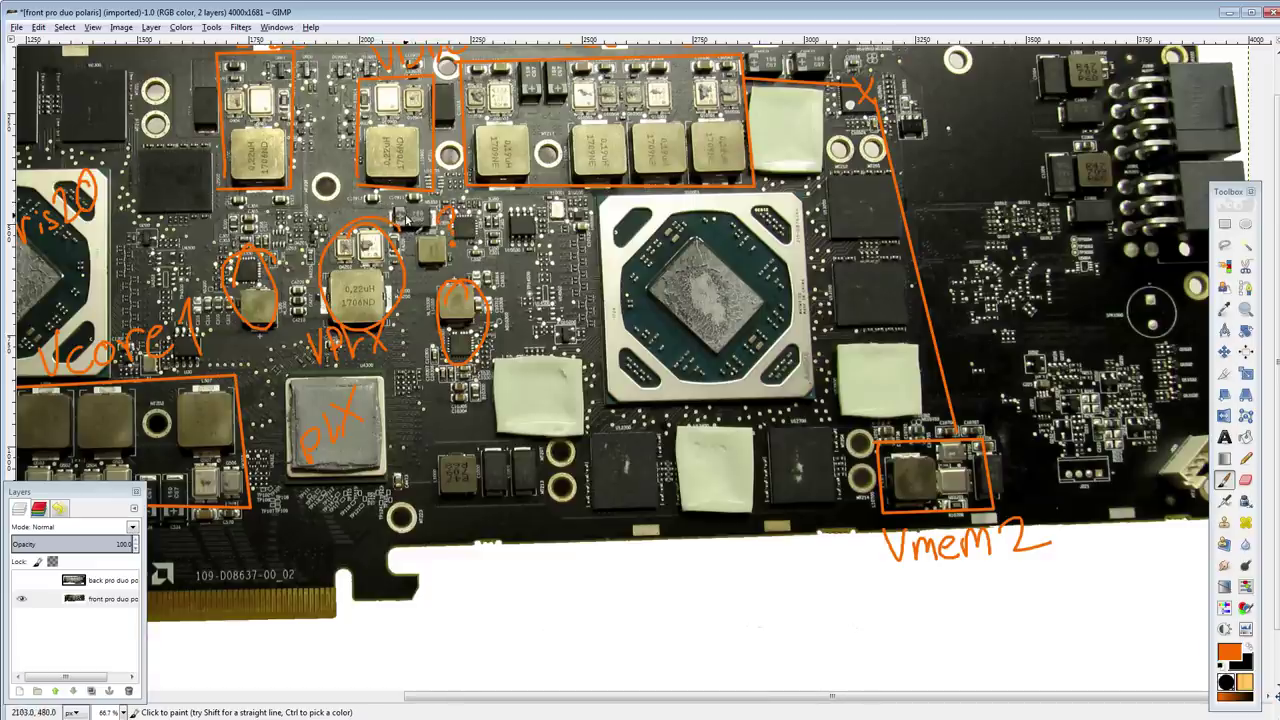
Step: Retouch the question mark on the uncircled small phase and undo its strokes
{"action": "left_click_drag", "start_coordinate": [460, 209], "coordinate": [465, 226]}
{"action": "left_click", "coordinate": [466, 233]}
{"action": "key", "text": "ctrl"}
{"action": "key", "text": "ctrl+z"}
{"action": "key", "text": "ctrl+z"}
{"action": "key", "text": "ctrl+z"}
Step: Thicken the circles around the two small phases beside VPLX and label them "Vdisp1" and "Vdisp2"
{"action": "mouse_move", "coordinate": [297, 302]}
{"action": "left_mouse_down"}
{"action": "mouse_move", "coordinate": [358, 317]}
{"action": "mouse_move", "coordinate": [338, 337]}
{"action": "mouse_move", "coordinate": [306, 333]}
{"action": "left_mouse_up"}
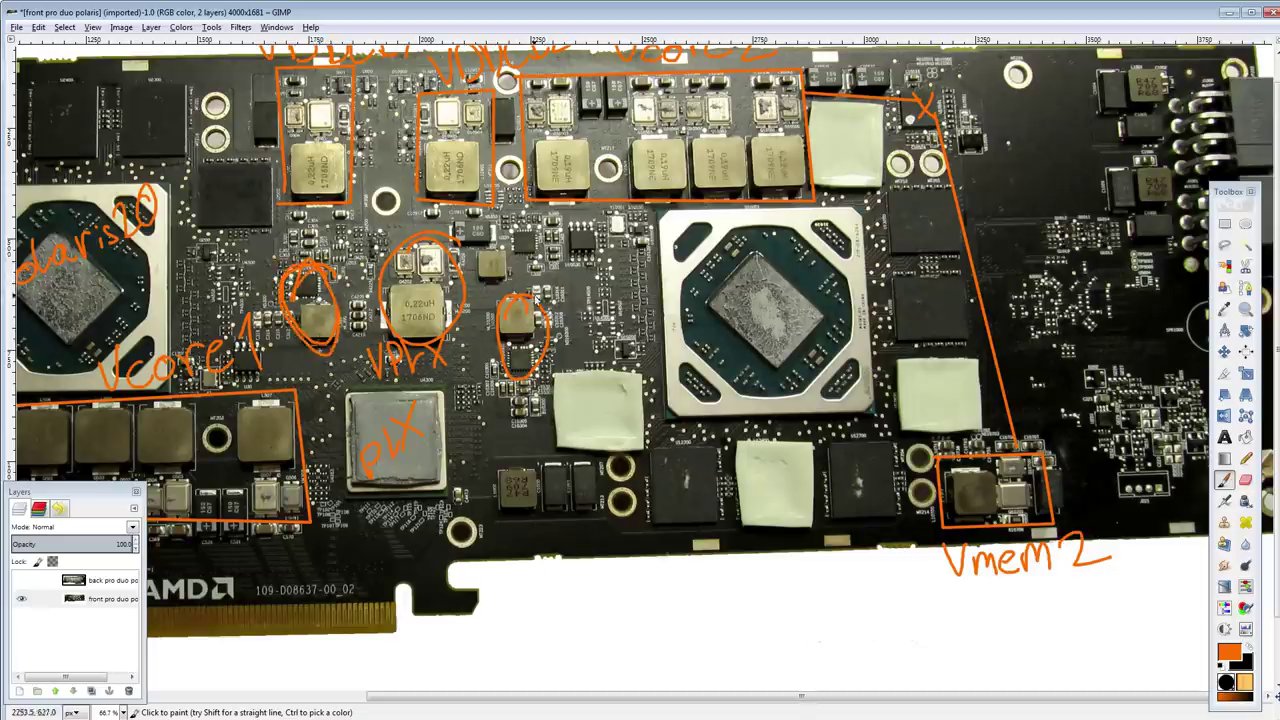
{"action": "left_click_drag", "start_coordinate": [540, 298], "coordinate": [530, 375]}
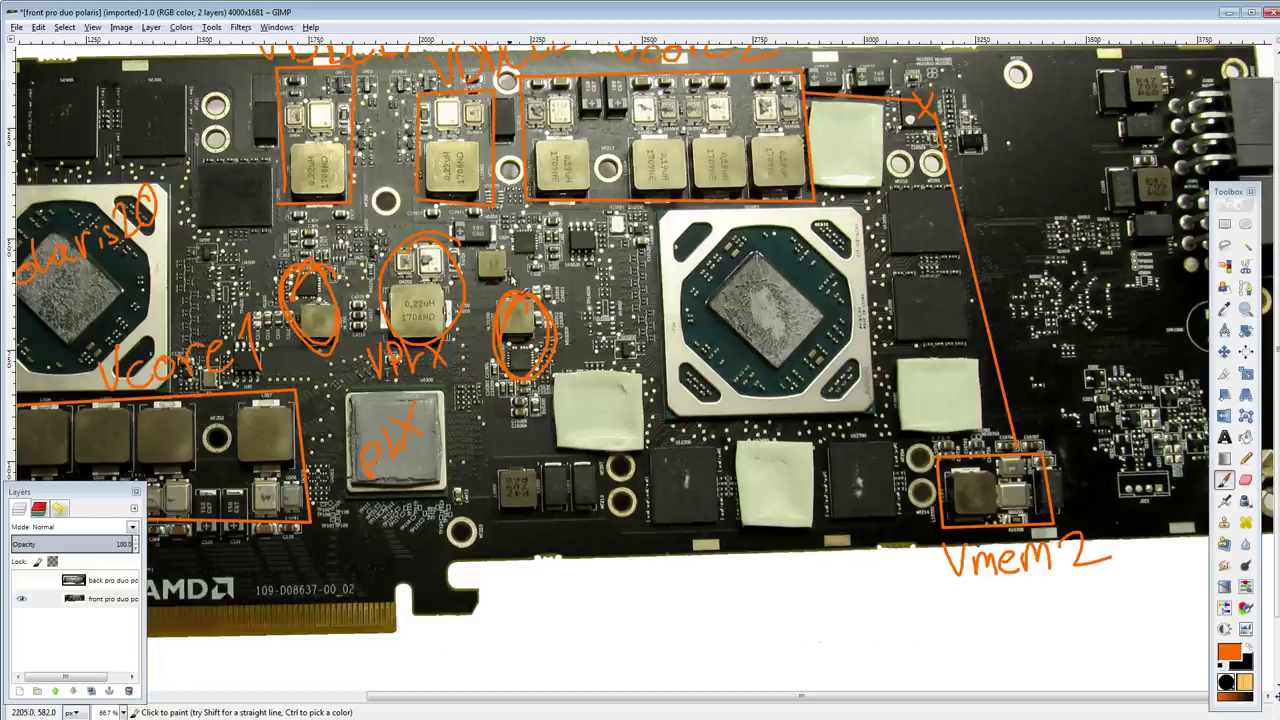
{"action": "mouse_move", "coordinate": [538, 271]}
{"action": "left_mouse_down"}
{"action": "mouse_move", "coordinate": [558, 281]}
{"action": "mouse_move", "coordinate": [612, 262]}
{"action": "left_mouse_up"}
{"action": "left_click", "coordinate": [549, 255]}
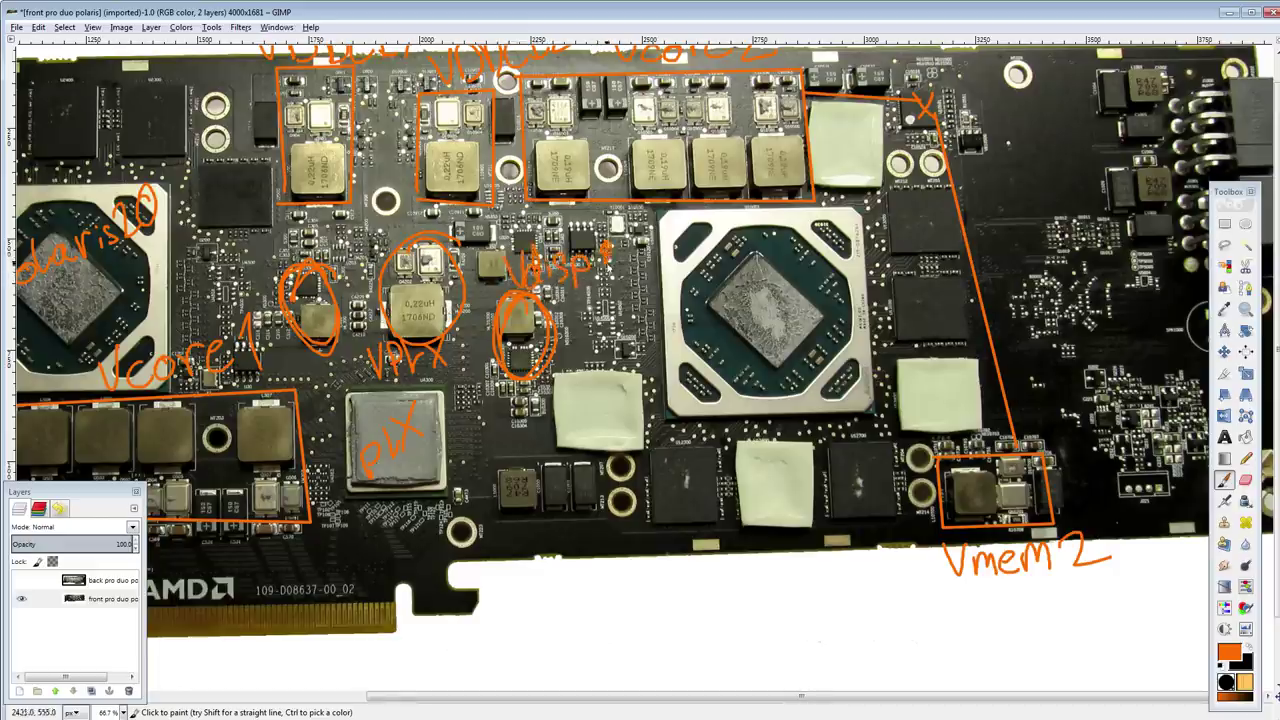
{"action": "mouse_move", "coordinate": [242, 250]}
{"action": "left_mouse_down"}
{"action": "mouse_move", "coordinate": [262, 276]}
{"action": "mouse_move", "coordinate": [296, 240]}
{"action": "mouse_move", "coordinate": [311, 256]}
{"action": "mouse_move", "coordinate": [340, 238]}
{"action": "left_mouse_up"}
Step: Circle the remaining small phase above the Vdisp2 circle and mark it with a question mark
{"action": "mouse_move", "coordinate": [432, 360]}
{"action": "left_mouse_down"}
{"action": "mouse_move", "coordinate": [586, 240]}
{"action": "mouse_move", "coordinate": [548, 256]}
{"action": "mouse_move", "coordinate": [535, 246]}
{"action": "left_mouse_up"}
{"action": "scroll", "coordinate": [564, 265], "scroll_direction": "down", "scroll_amount": 2}
{"action": "scroll", "coordinate": [492, 370], "scroll_direction": "up", "scroll_amount": 2}
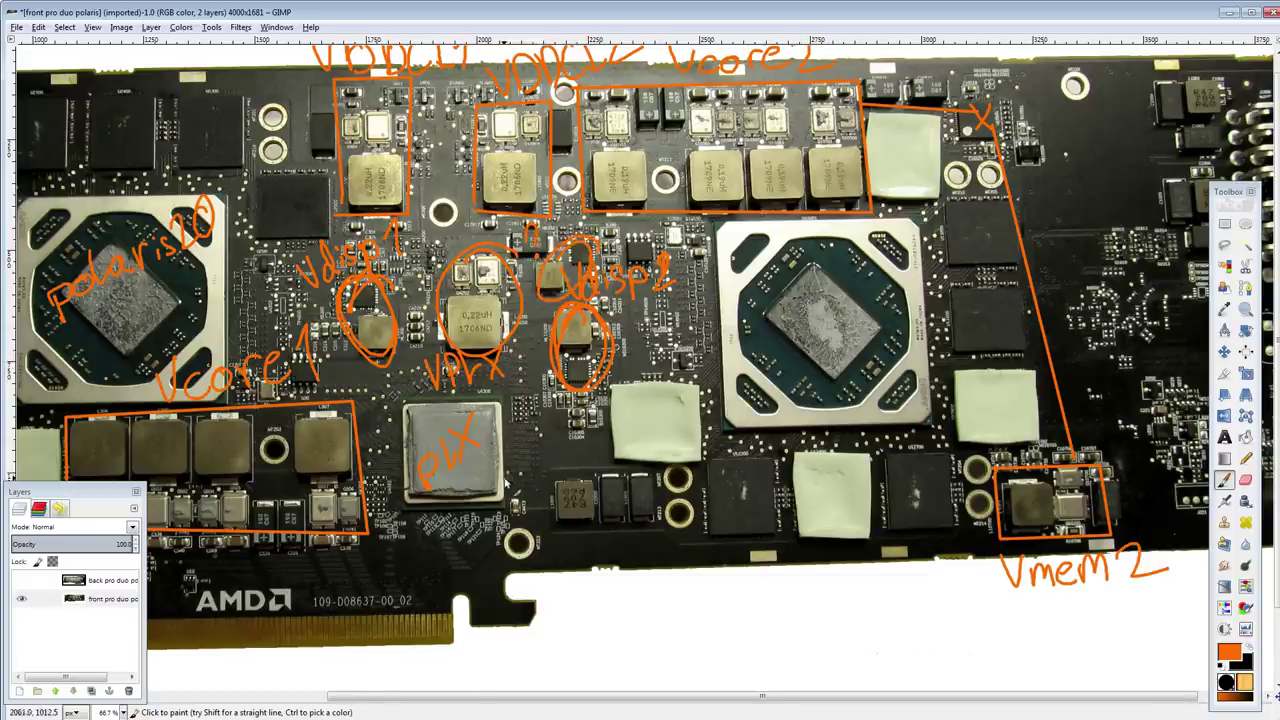
{"action": "scroll", "coordinate": [506, 482], "scroll_direction": "down", "scroll_amount": 2}
{"action": "scroll", "coordinate": [409, 475], "scroll_direction": "up", "scroll_amount": 2}
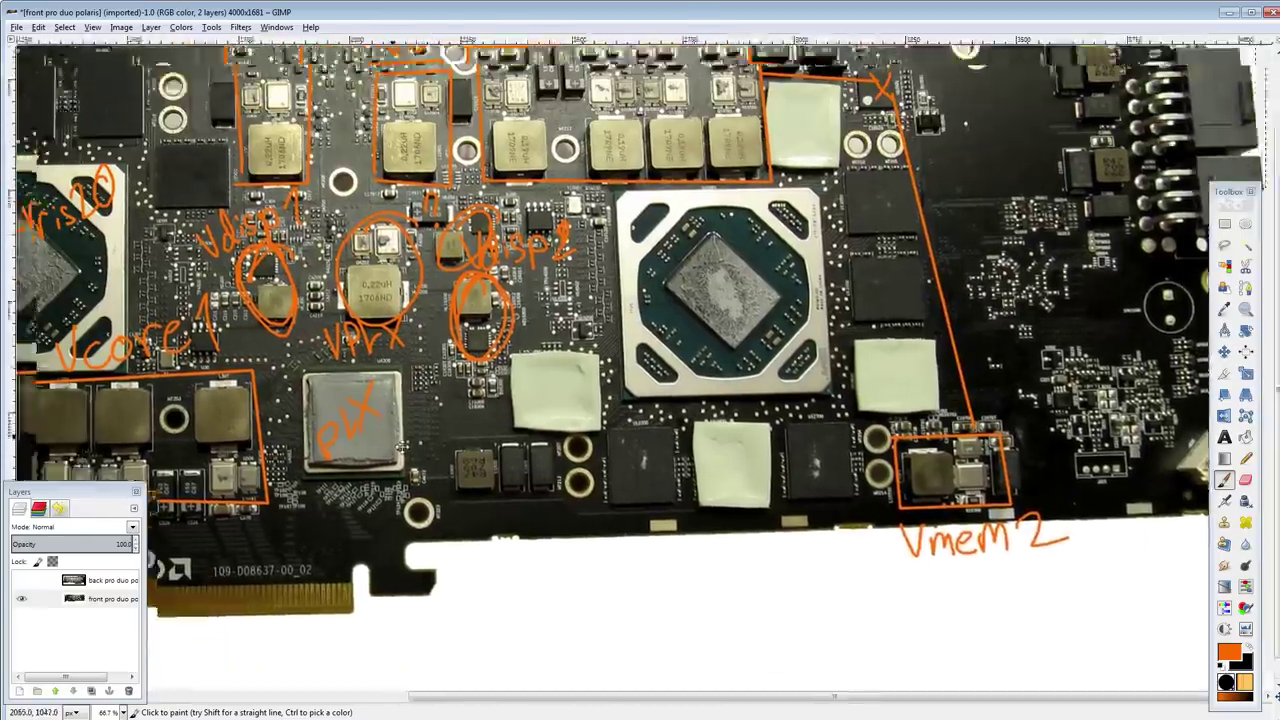
Step: Circle the small component beside the X-marked controller chip near the board's upper edge
{"action": "left_click_drag", "start_coordinate": [402, 448], "coordinate": [481, 529]}
{"action": "left_click_drag", "start_coordinate": [560, 271], "coordinate": [570, 362]}
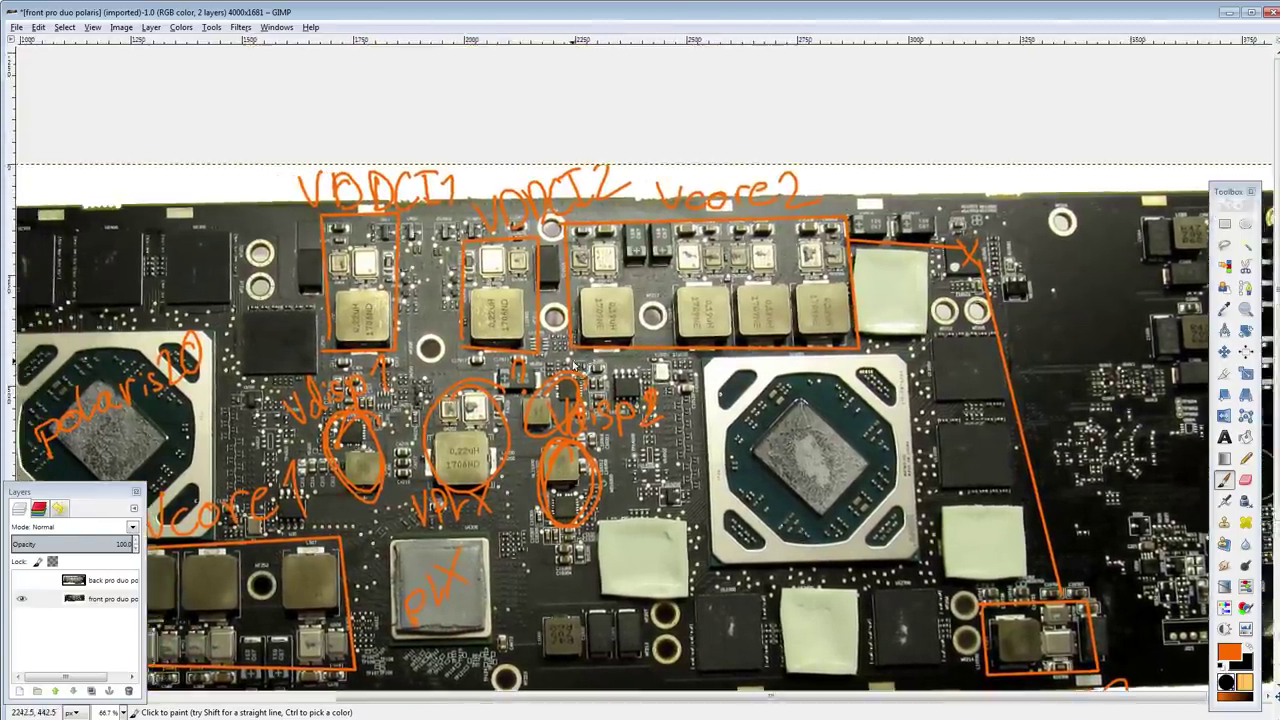
{"action": "left_click_drag", "start_coordinate": [330, 358], "coordinate": [631, 171]}
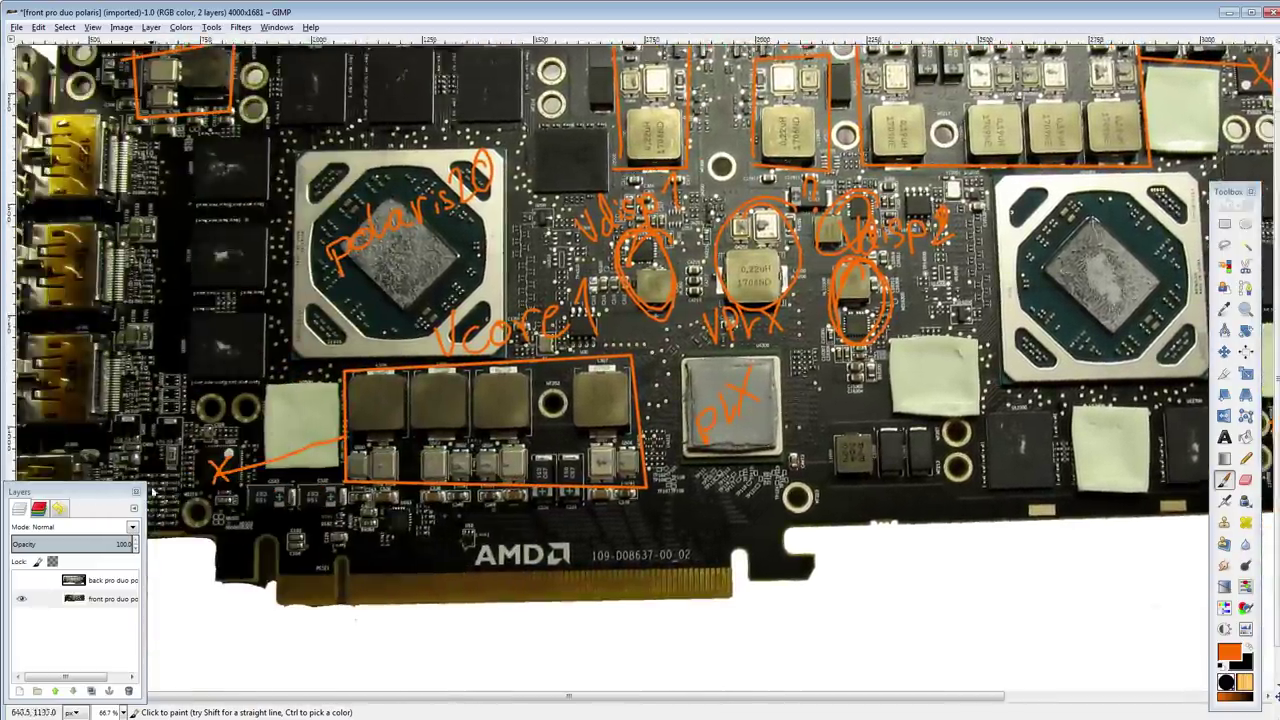
{"action": "left_click_drag", "start_coordinate": [152, 491], "coordinate": [323, 417]}
{"action": "left_click_drag", "start_coordinate": [334, 337], "coordinate": [337, 375]}
{"action": "scroll", "coordinate": [563, 268], "scroll_direction": "right", "scroll_amount": 6}
{"action": "scroll", "coordinate": [420, 360], "scroll_direction": "up", "scroll_amount": 4}
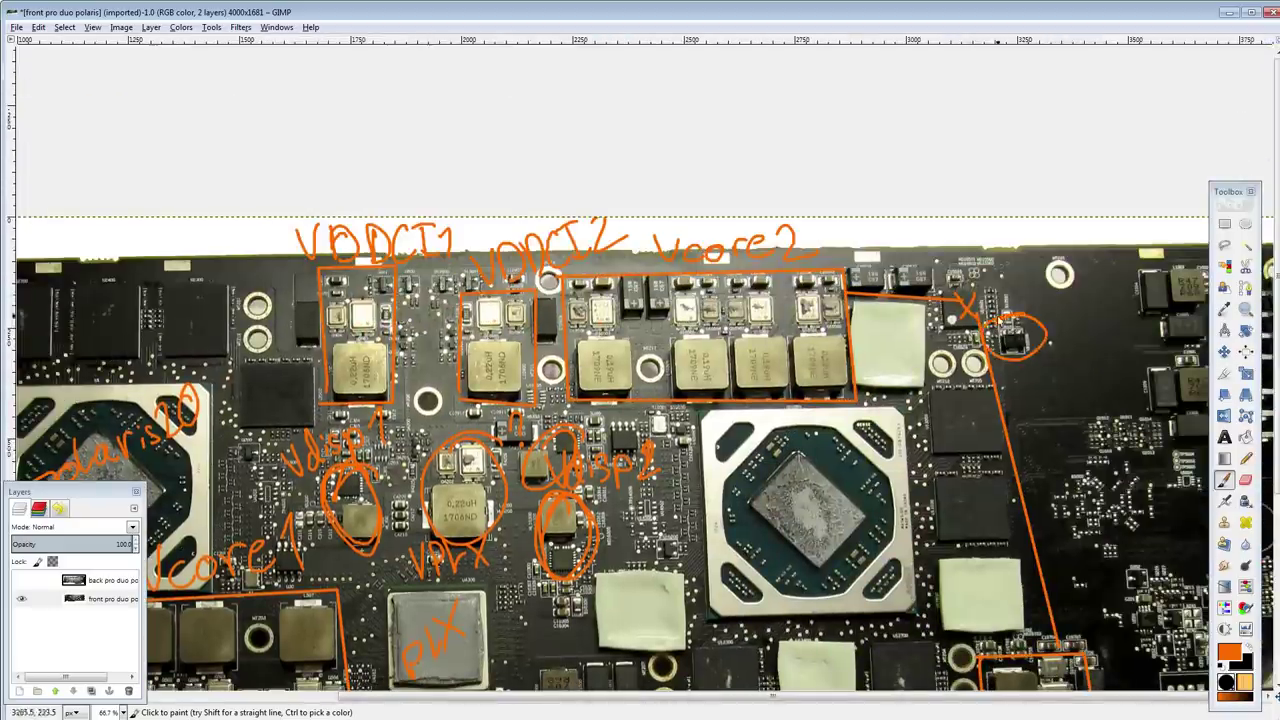
{"action": "scroll", "coordinate": [783, 237], "scroll_direction": "down", "scroll_amount": 2}
{"action": "scroll", "coordinate": [783, 237], "scroll_direction": "right", "scroll_amount": 1}
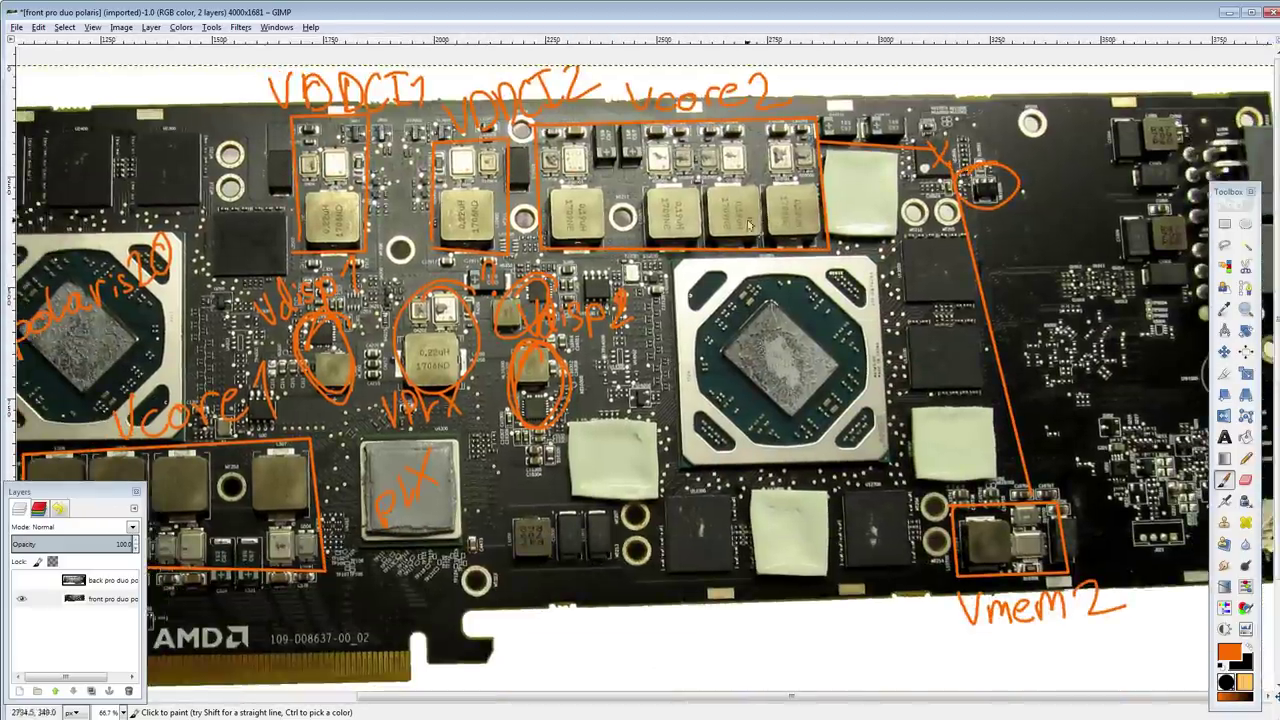
Step: Label the X-marked controller chip next to the Vcore2 box "IR35217"
{"action": "left_click_drag", "start_coordinate": [515, 287], "coordinate": [450, 356]}
{"action": "scroll", "coordinate": [498, 348], "scroll_direction": "up", "scroll_amount": 2}
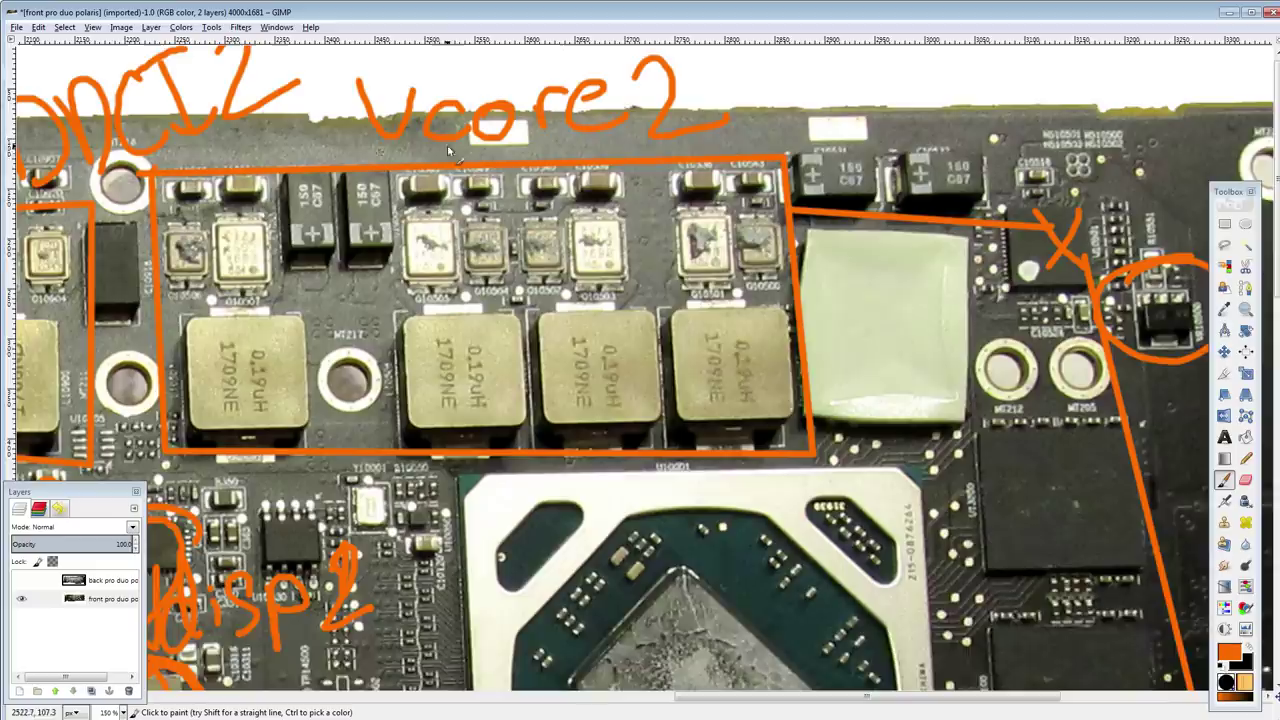
{"action": "scroll", "coordinate": [330, 375], "scroll_direction": "up", "scroll_amount": 2}
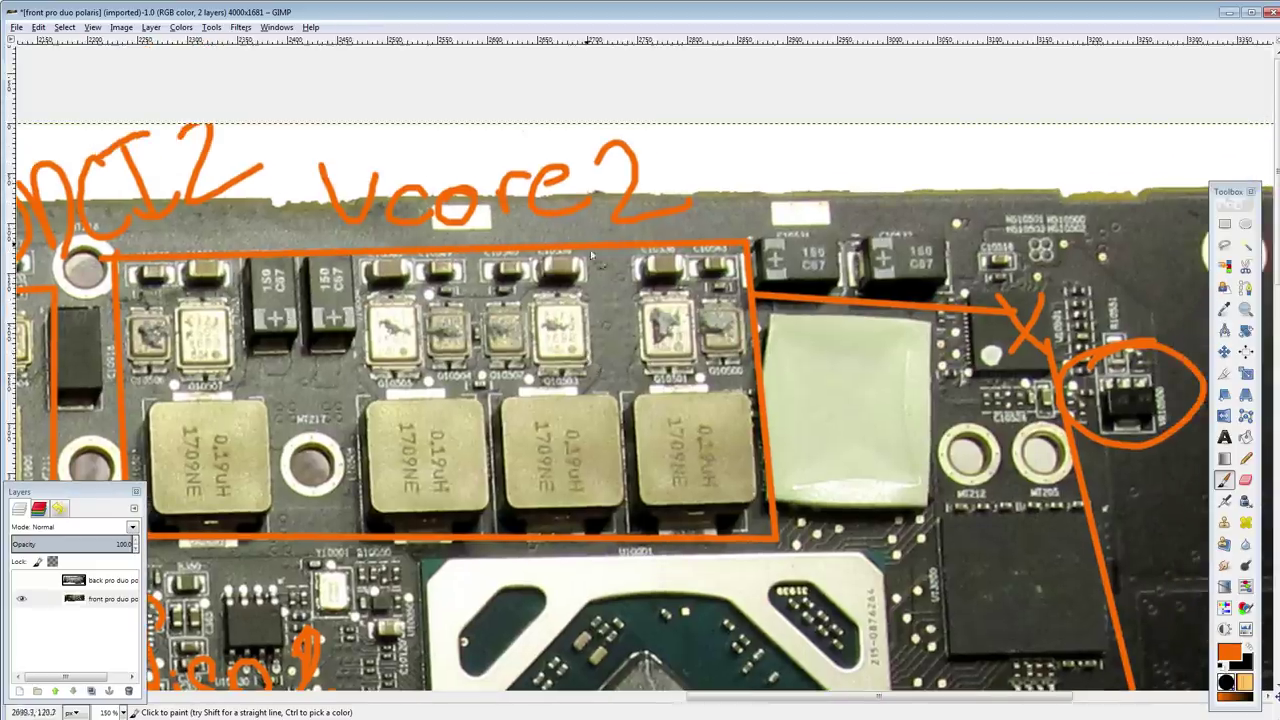
{"action": "left_click_drag", "start_coordinate": [815, 295], "coordinate": [570, 195]}
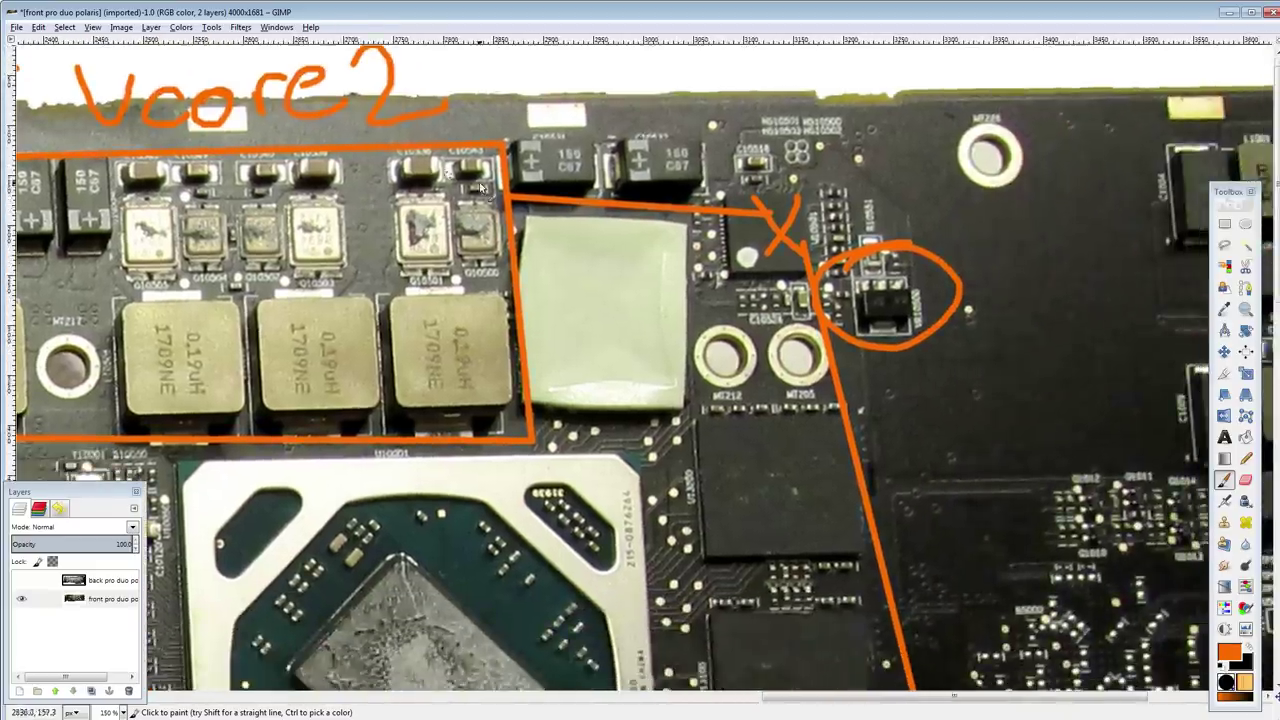
{"action": "scroll", "coordinate": [481, 187], "scroll_direction": "up", "scroll_amount": 2}
{"action": "scroll", "coordinate": [481, 187], "scroll_direction": "left", "scroll_amount": 1}
{"action": "mouse_move", "coordinate": [748, 205]}
{"action": "left_mouse_down"}
{"action": "mouse_move", "coordinate": [785, 235]}
{"action": "mouse_move", "coordinate": [730, 257]}
{"action": "left_mouse_up"}
{"action": "key", "text": "ctrl+z"}
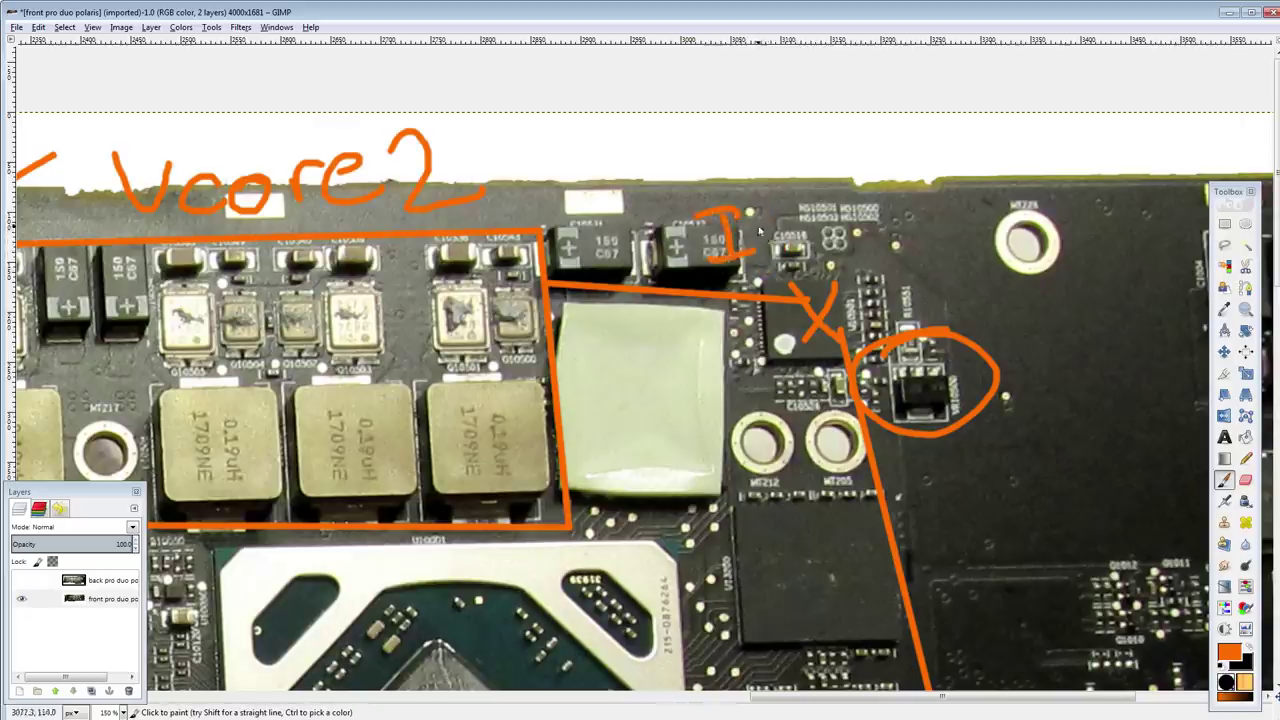
{"action": "left_click_drag", "start_coordinate": [760, 206], "coordinate": [768, 255]}
{"action": "left_click_drag", "start_coordinate": [757, 205], "coordinate": [799, 247]}
{"action": "left_click_drag", "start_coordinate": [810, 194], "coordinate": [820, 243]}
{"action": "mouse_move", "coordinate": [885, 178]}
{"action": "left_mouse_down"}
{"action": "mouse_move", "coordinate": [848, 182]}
{"action": "mouse_move", "coordinate": [862, 240]}
{"action": "mouse_move", "coordinate": [995, 228]}
{"action": "left_mouse_up"}
{"action": "left_click_drag", "start_coordinate": [992, 160], "coordinate": [1012, 212]}
{"action": "left_click_drag", "start_coordinate": [1035, 160], "coordinate": [1062, 215]}
{"action": "left_click_drag", "start_coordinate": [1035, 188], "coordinate": [1100, 183]}
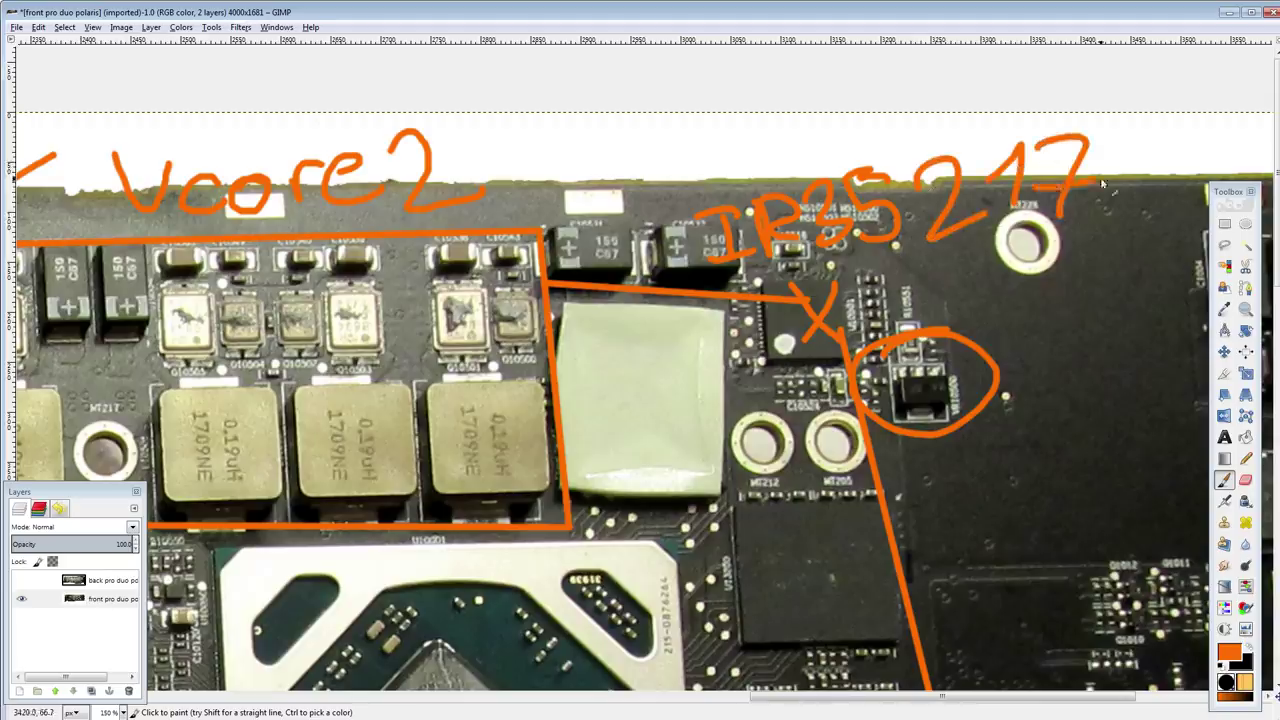
{"action": "scroll", "coordinate": [1103, 183], "scroll_direction": "down", "scroll_amount": 3}
{"action": "scroll", "coordinate": [757, 318], "scroll_direction": "up", "scroll_amount": 2}
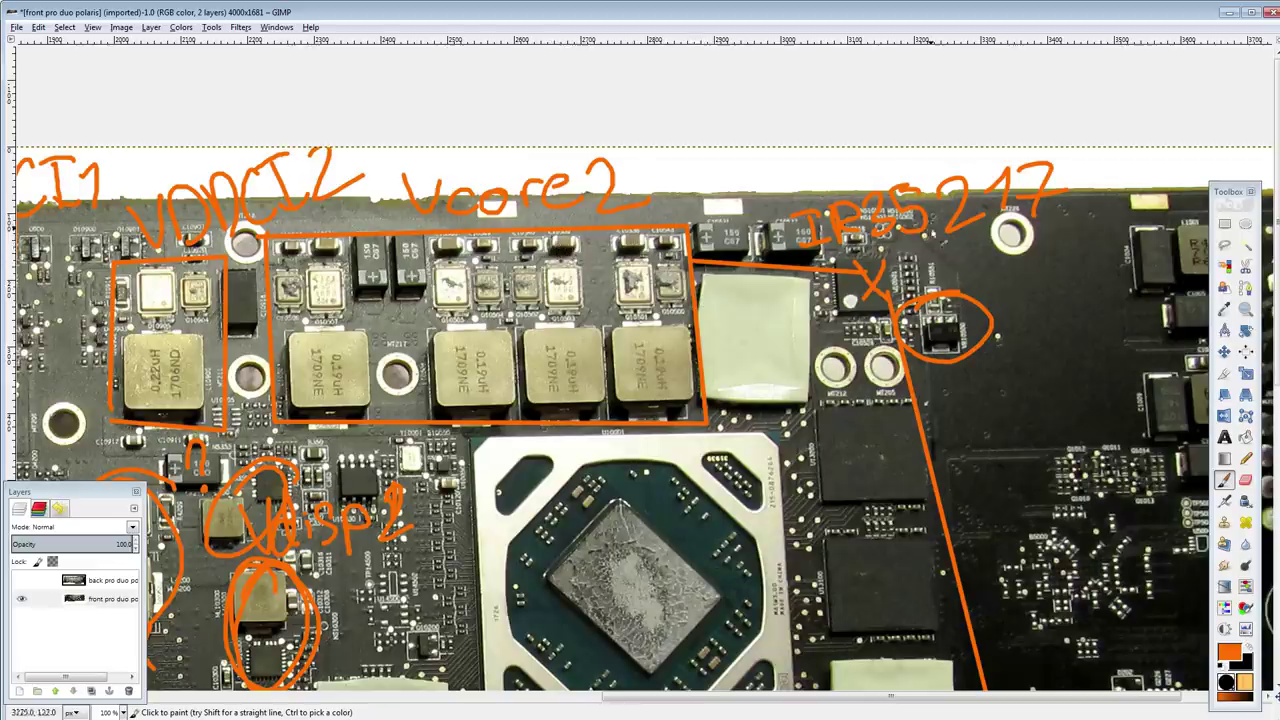
{"action": "left_click", "coordinate": [790, 286]}
{"action": "left_click", "coordinate": [1140, 216], "text": "shift"}
{"action": "key", "text": "ctrl+z"}
Step: Write the phase configuration "4+1" beneath the IR35217 label
{"action": "left_click_drag", "start_coordinate": [524, 293], "coordinate": [518, 291]}
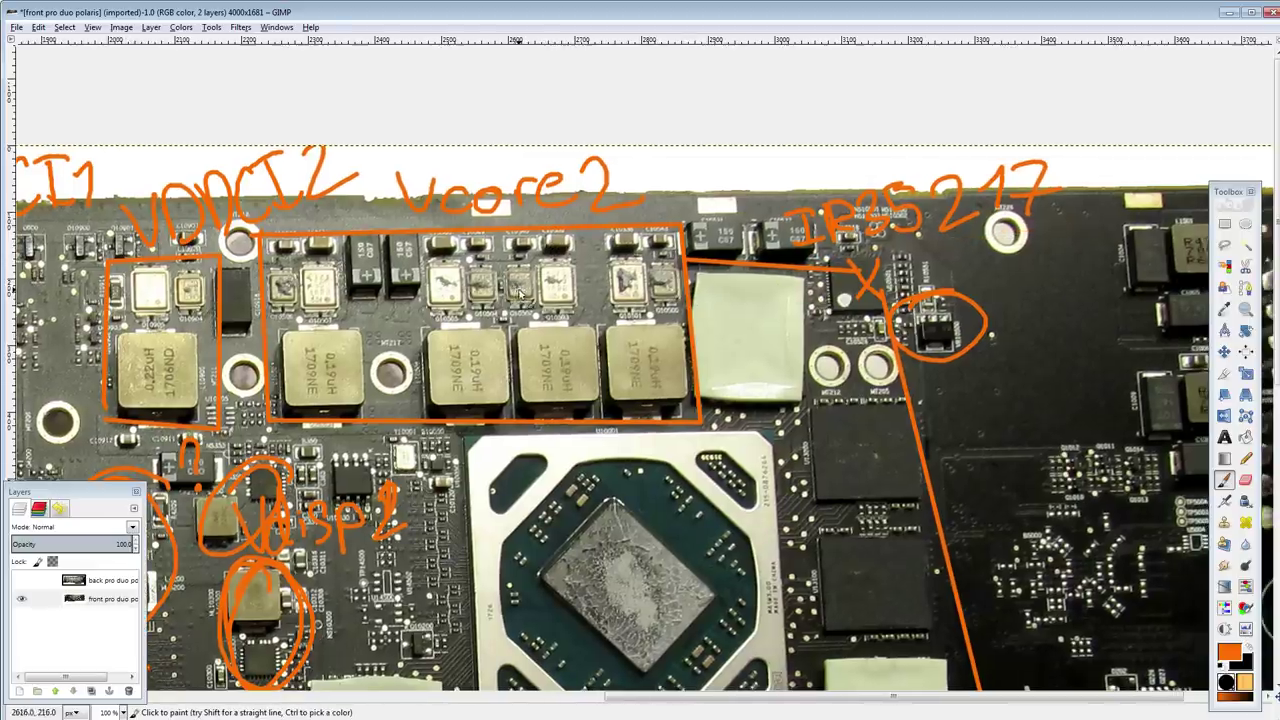
{"action": "left_click_drag", "start_coordinate": [823, 231], "coordinate": [695, 202]}
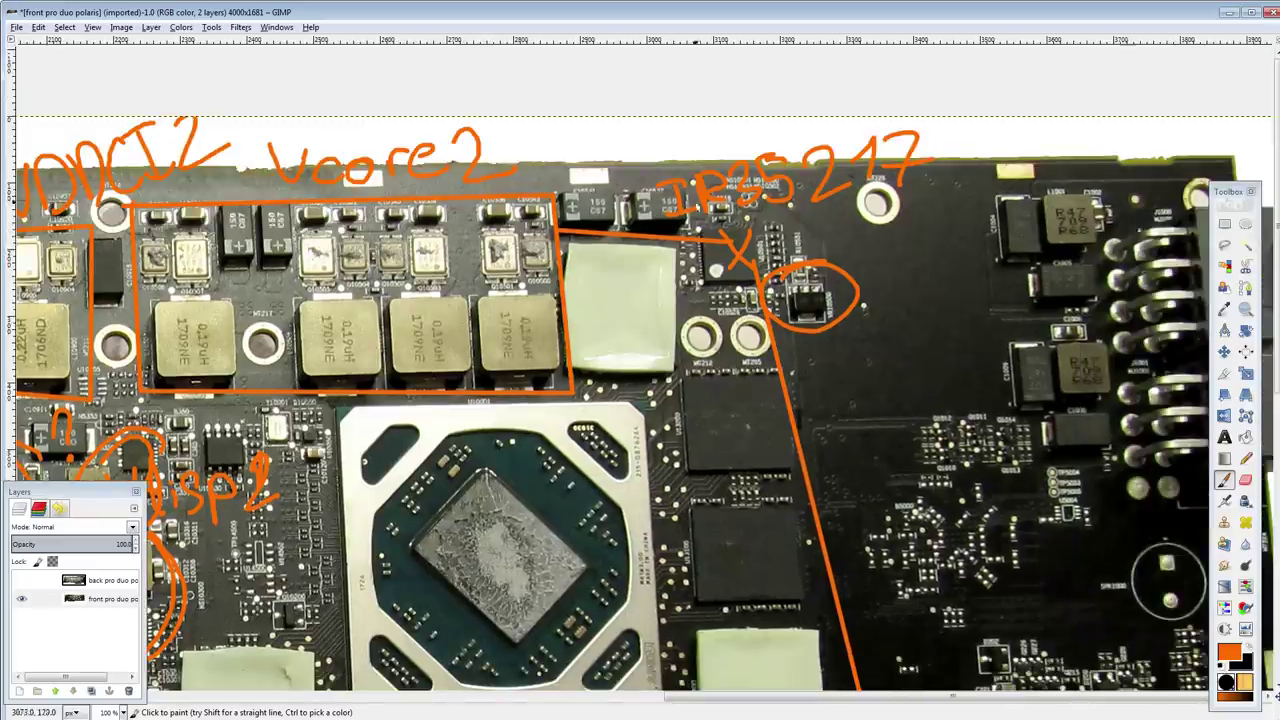
{"action": "left_click_drag", "start_coordinate": [798, 228], "coordinate": [816, 232]}
{"action": "mouse_move", "coordinate": [806, 220]}
{"action": "left_mouse_down"}
{"action": "mouse_move", "coordinate": [802, 246]}
{"action": "mouse_move", "coordinate": [836, 228]}
{"action": "left_mouse_up"}
{"action": "left_click_drag", "start_coordinate": [826, 217], "coordinate": [826, 239]}
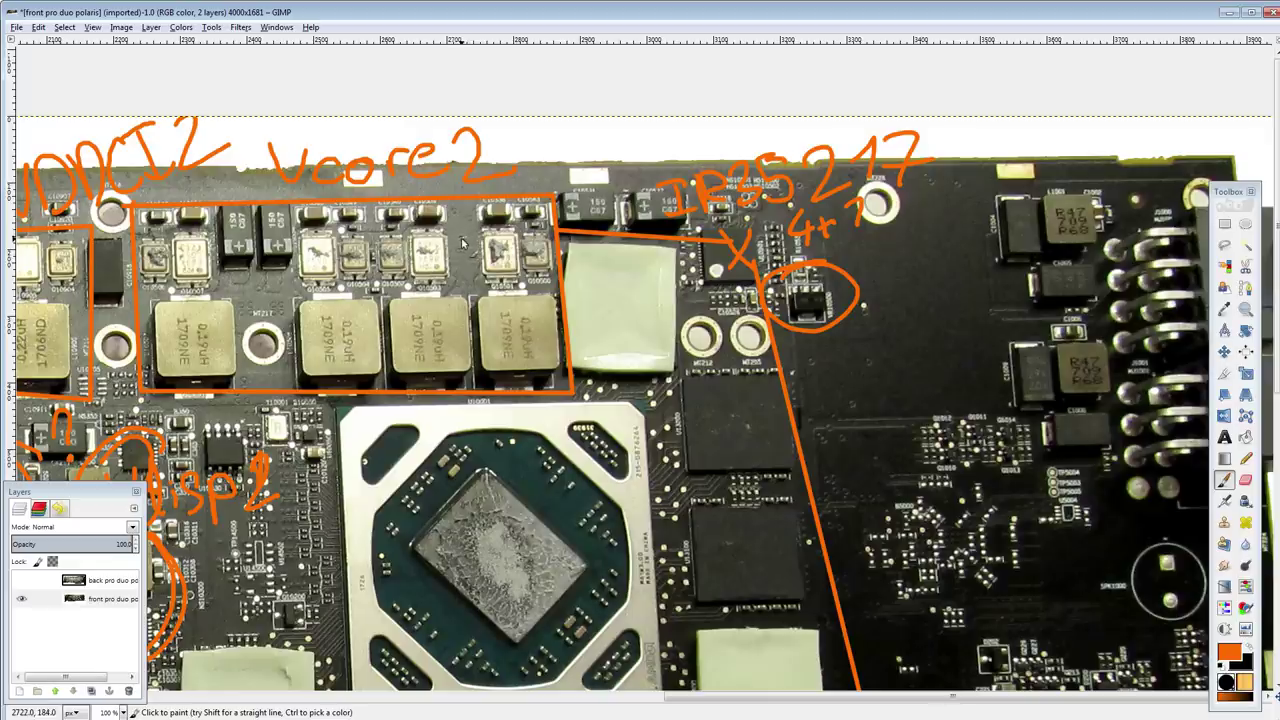
Step: Divide the Vcore2 box into its four phases with three straight lines between the inductors
{"action": "left_click_drag", "start_coordinate": [565, 434], "coordinate": [805, 410]}
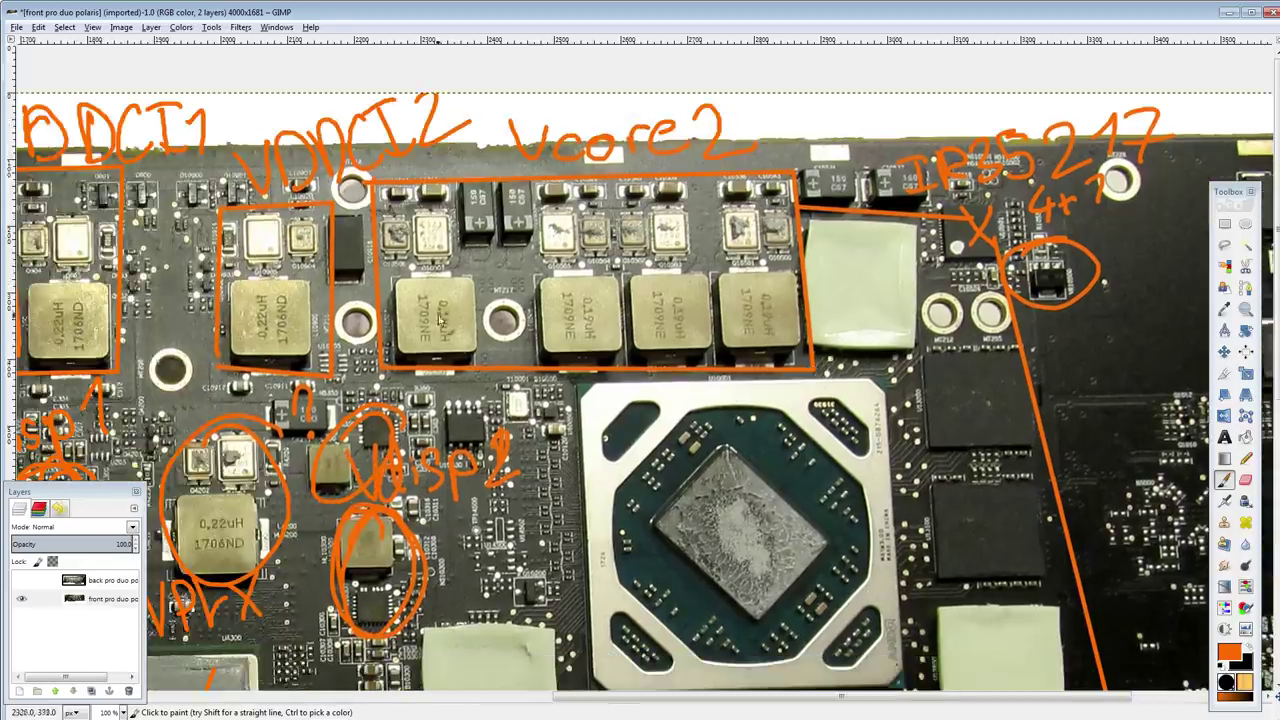
{"action": "left_click", "coordinate": [475, 369]}
{"action": "left_click", "coordinate": [463, 184], "text": "shift"}
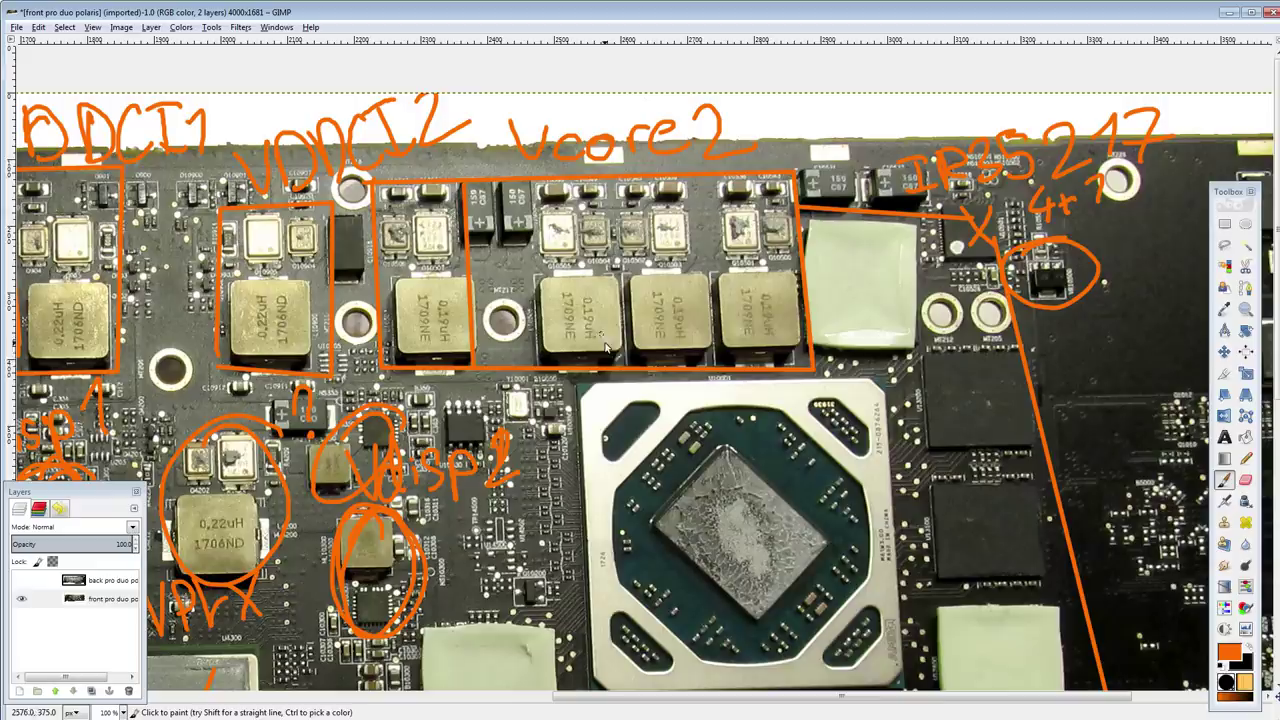
{"action": "left_click", "coordinate": [622, 368]}
{"action": "left_click", "coordinate": [613, 178], "text": "shift"}
{"action": "left_click", "coordinate": [724, 363]}
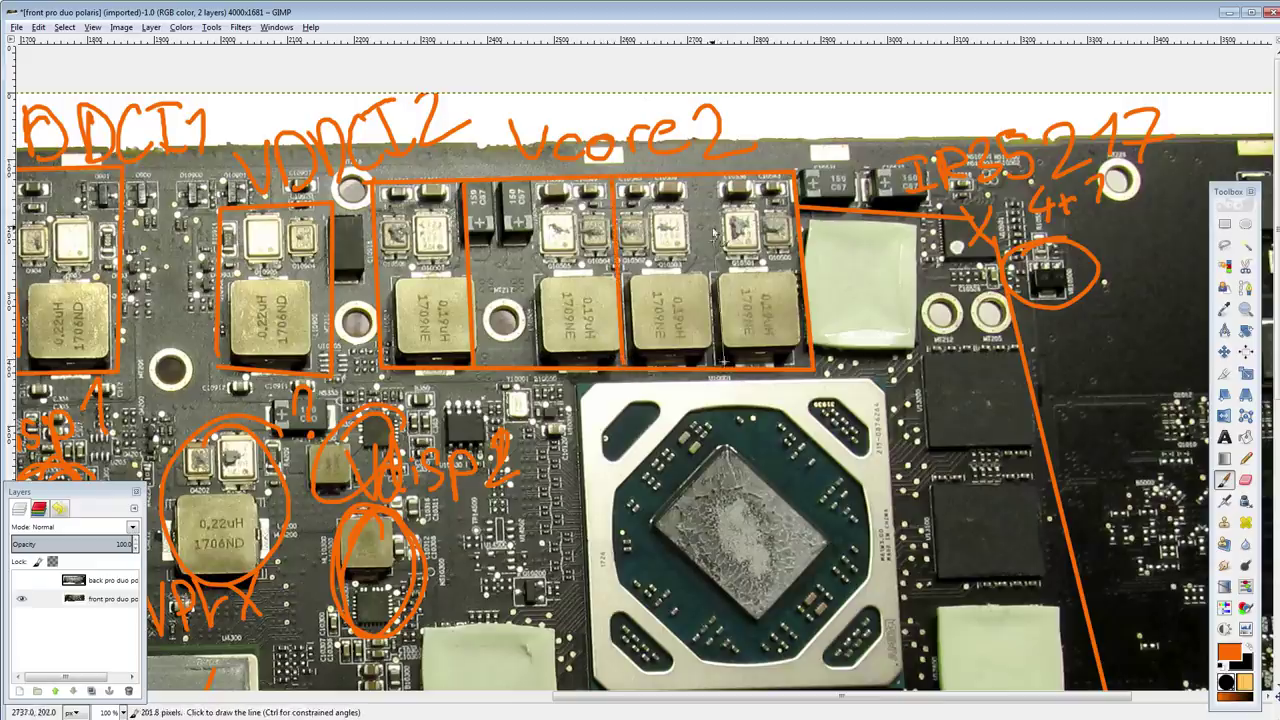
{"action": "left_click", "coordinate": [711, 176], "text": "shift"}
Step: Show the back board photo layer and circle the two small driver chips above the long capacitor row
{"action": "left_click", "coordinate": [22, 580]}
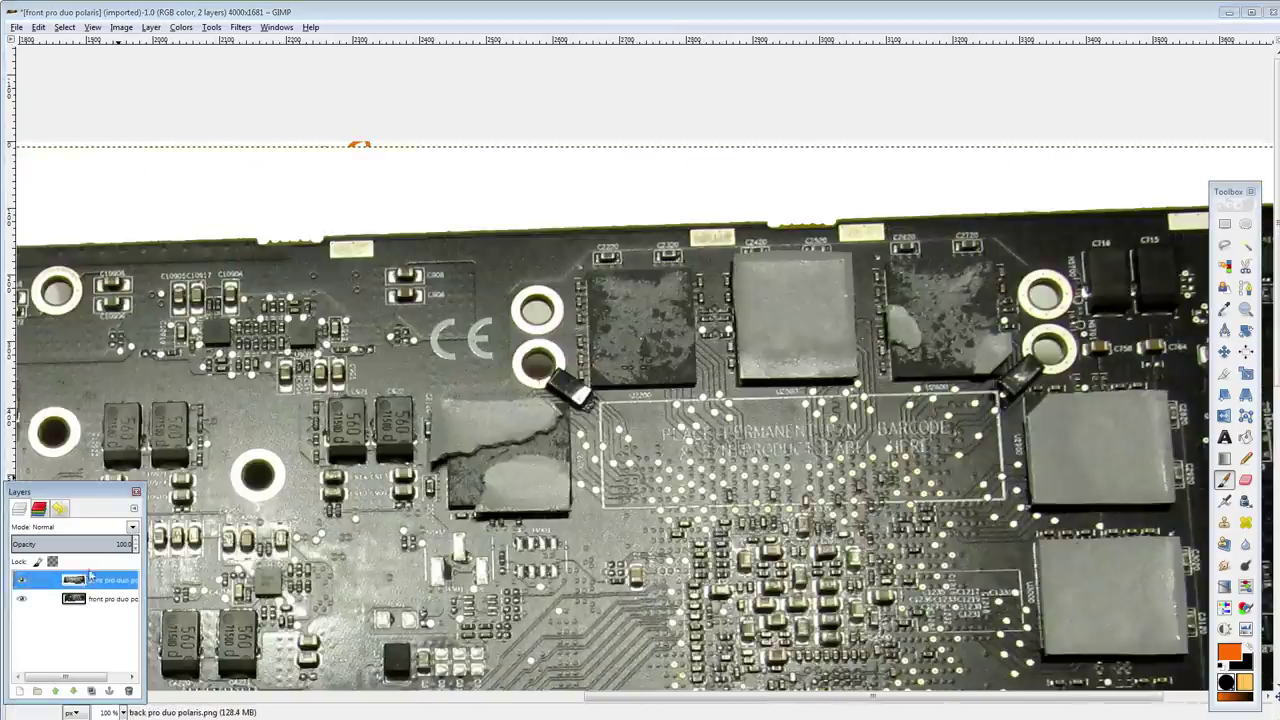
{"action": "left_click_drag", "start_coordinate": [330, 340], "coordinate": [283, 395]}
{"action": "key", "text": "ctrl+z"}
{"action": "mouse_move", "coordinate": [255, 410]}
{"action": "left_mouse_down"}
{"action": "mouse_move", "coordinate": [489, 325]}
{"action": "mouse_move", "coordinate": [849, 242]}
{"action": "left_mouse_up"}
{"action": "left_click_drag", "start_coordinate": [212, 160], "coordinate": [372, 250]}
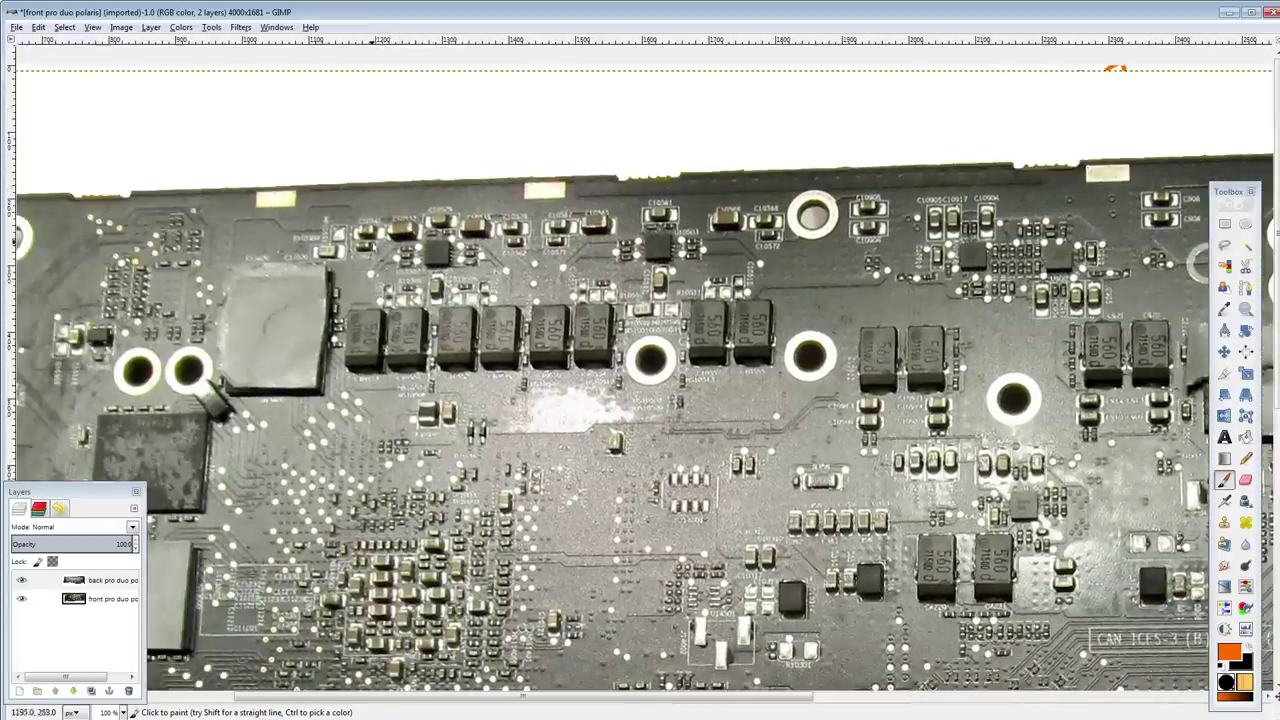
{"action": "left_click_drag", "start_coordinate": [447, 238], "coordinate": [424, 244]}
{"action": "left_click_drag", "start_coordinate": [678, 238], "coordinate": [676, 236]}
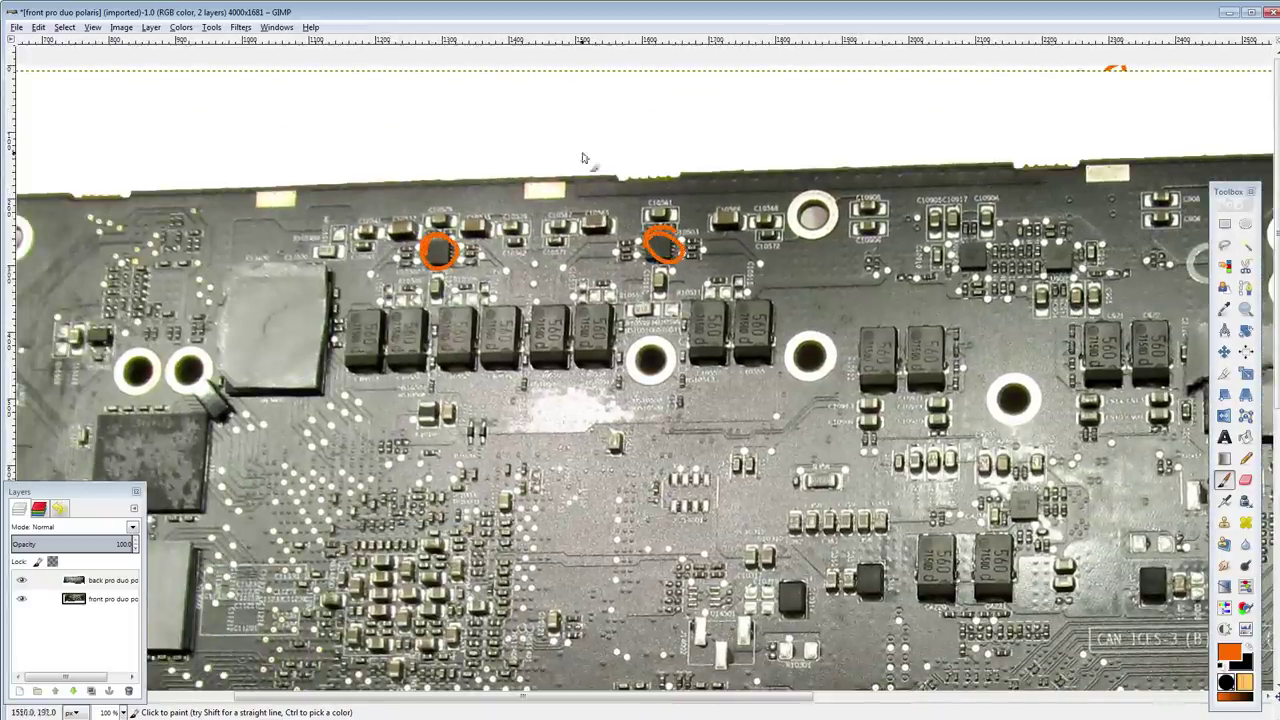
Step: Draw a leader line from the first circled driver chip and label it "IR3598"
{"action": "mouse_move", "coordinate": [455, 250]}
{"action": "left_mouse_down"}
{"action": "mouse_move", "coordinate": [478, 164]}
{"action": "mouse_move", "coordinate": [503, 203]}
{"action": "mouse_move", "coordinate": [542, 198]}
{"action": "left_mouse_up"}
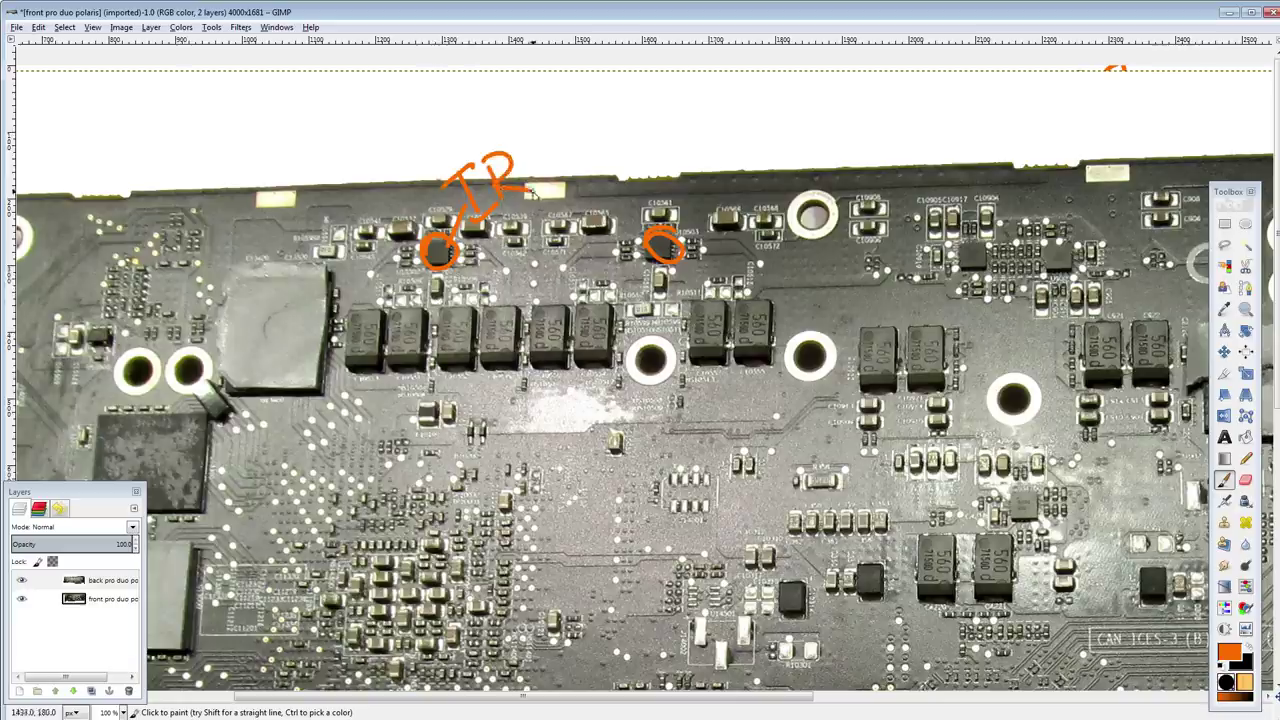
{"action": "mouse_move", "coordinate": [522, 140]}
{"action": "left_mouse_down"}
{"action": "mouse_move", "coordinate": [562, 162]}
{"action": "mouse_move", "coordinate": [546, 195]}
{"action": "left_mouse_up"}
{"action": "mouse_move", "coordinate": [582, 122]}
{"action": "left_mouse_down"}
{"action": "mouse_move", "coordinate": [606, 168]}
{"action": "mouse_move", "coordinate": [627, 161]}
{"action": "left_mouse_up"}
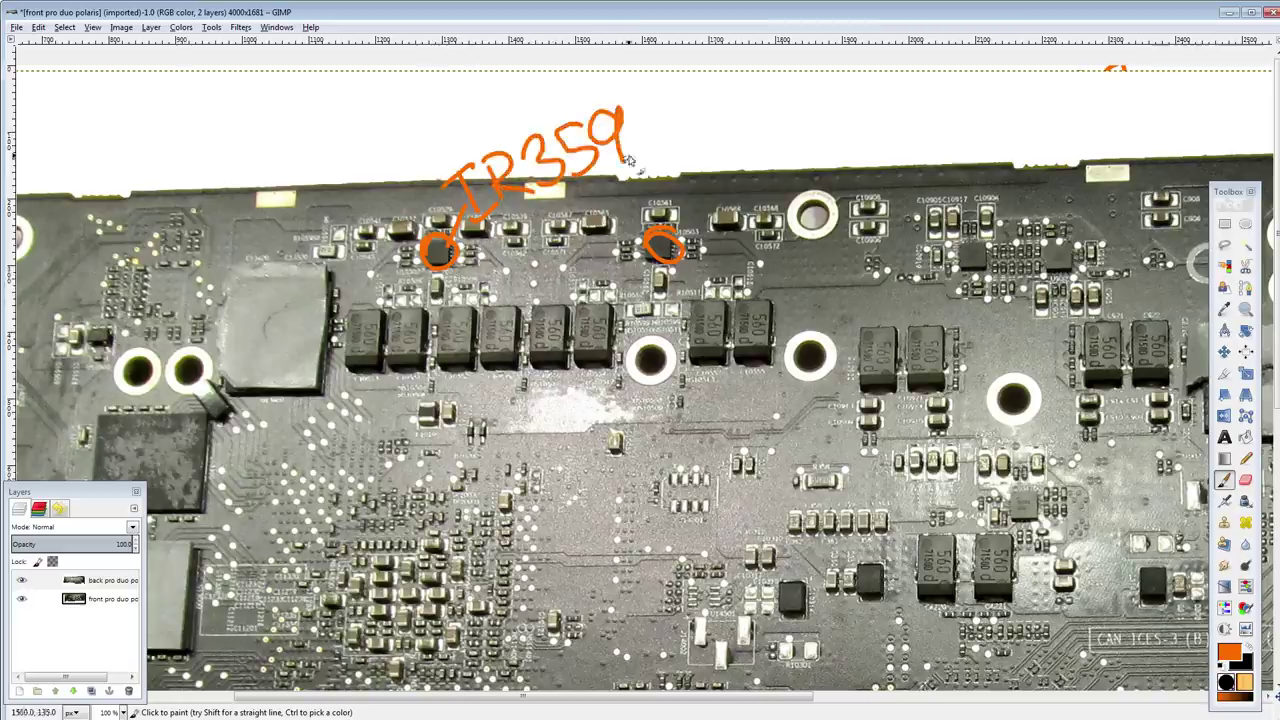
{"action": "mouse_move", "coordinate": [660, 108]}
{"action": "left_mouse_down"}
{"action": "mouse_move", "coordinate": [652, 132]}
{"action": "mouse_move", "coordinate": [642, 104]}
{"action": "left_mouse_up"}
{"action": "left_click_drag", "start_coordinate": [492, 334], "coordinate": [428, 368]}
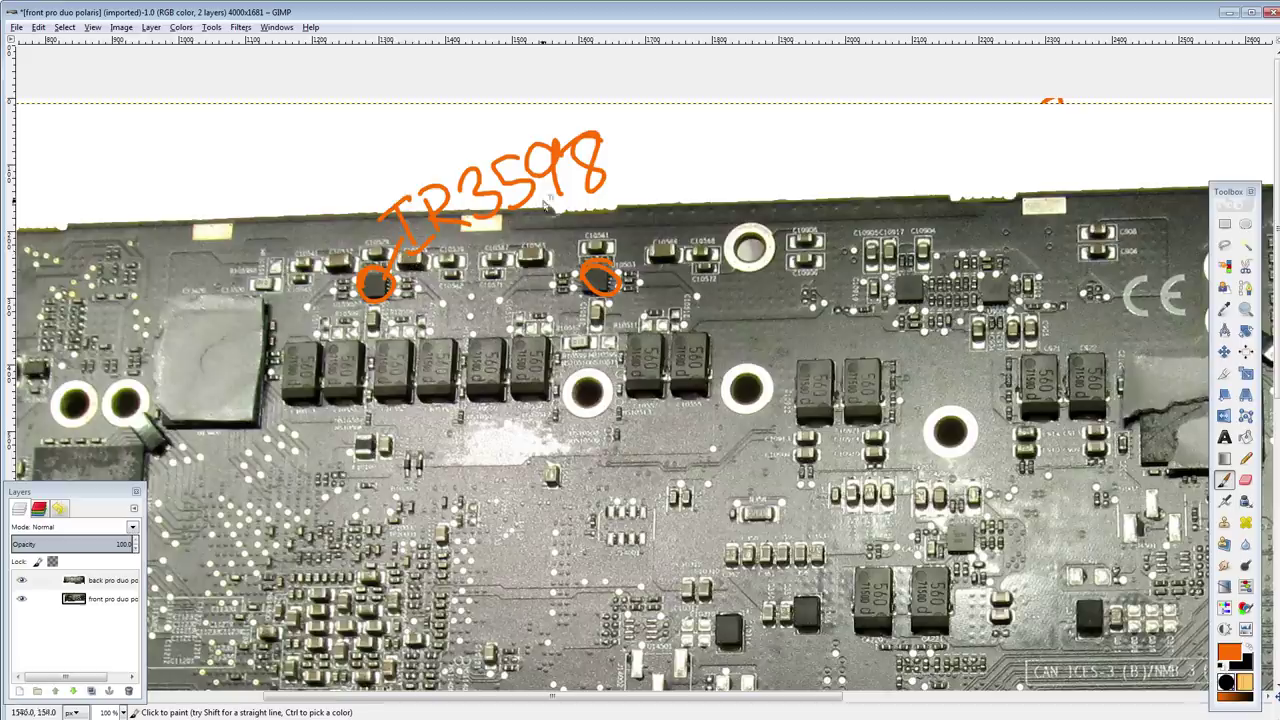
Step: Hide the back board photo layer and view the annotated front board from the PLX area to the IR35217 controller
{"action": "scroll", "coordinate": [547, 205], "scroll_direction": "down", "scroll_amount": 3}
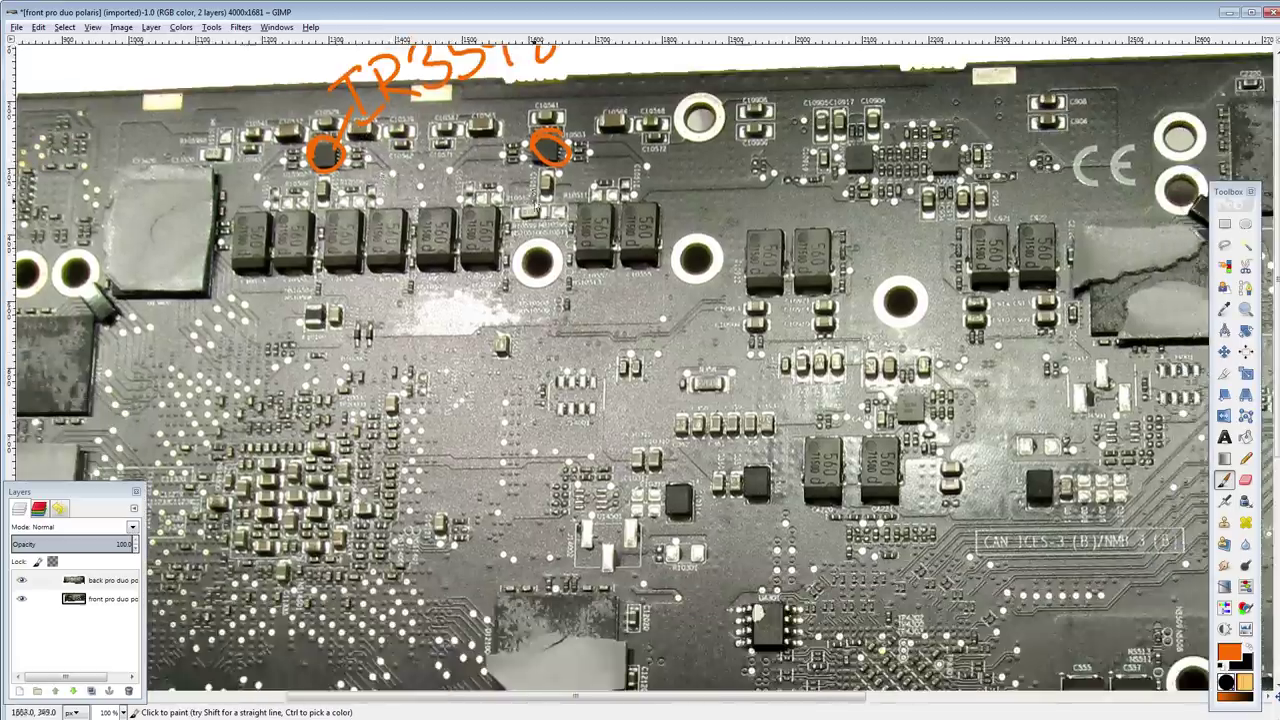
{"action": "scroll", "coordinate": [495, 330], "scroll_direction": "up", "scroll_amount": 1}
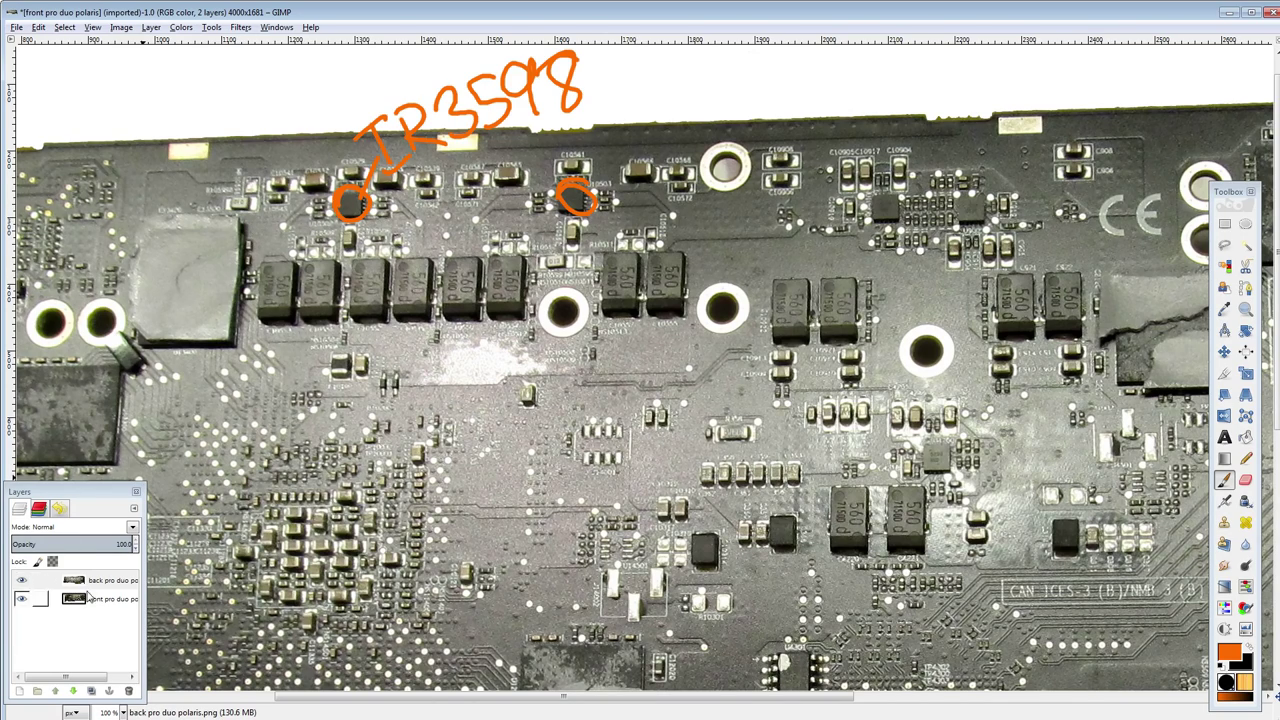
{"action": "left_click", "coordinate": [21, 580]}
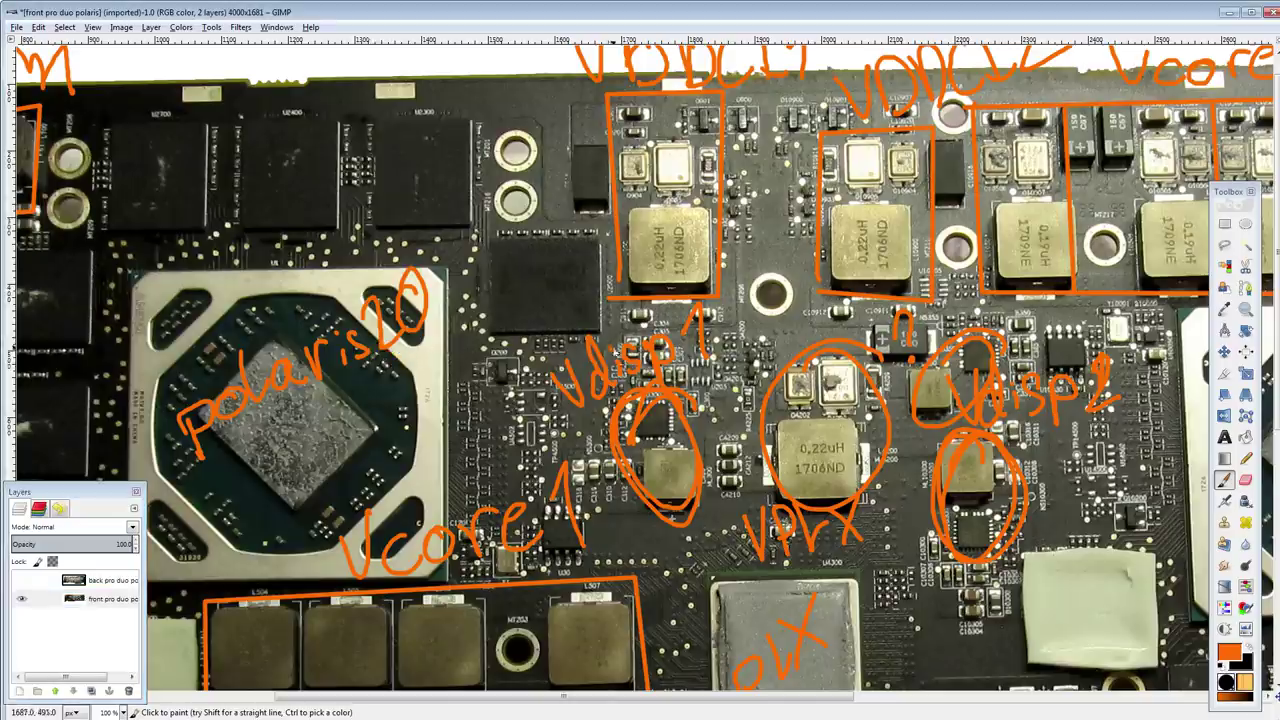
{"action": "left_click_drag", "start_coordinate": [329, 601], "coordinate": [410, 311]}
{"action": "left_click_drag", "start_coordinate": [1105, 219], "coordinate": [540, 330]}
{"action": "left_click_drag", "start_coordinate": [810, 208], "coordinate": [652, 411]}
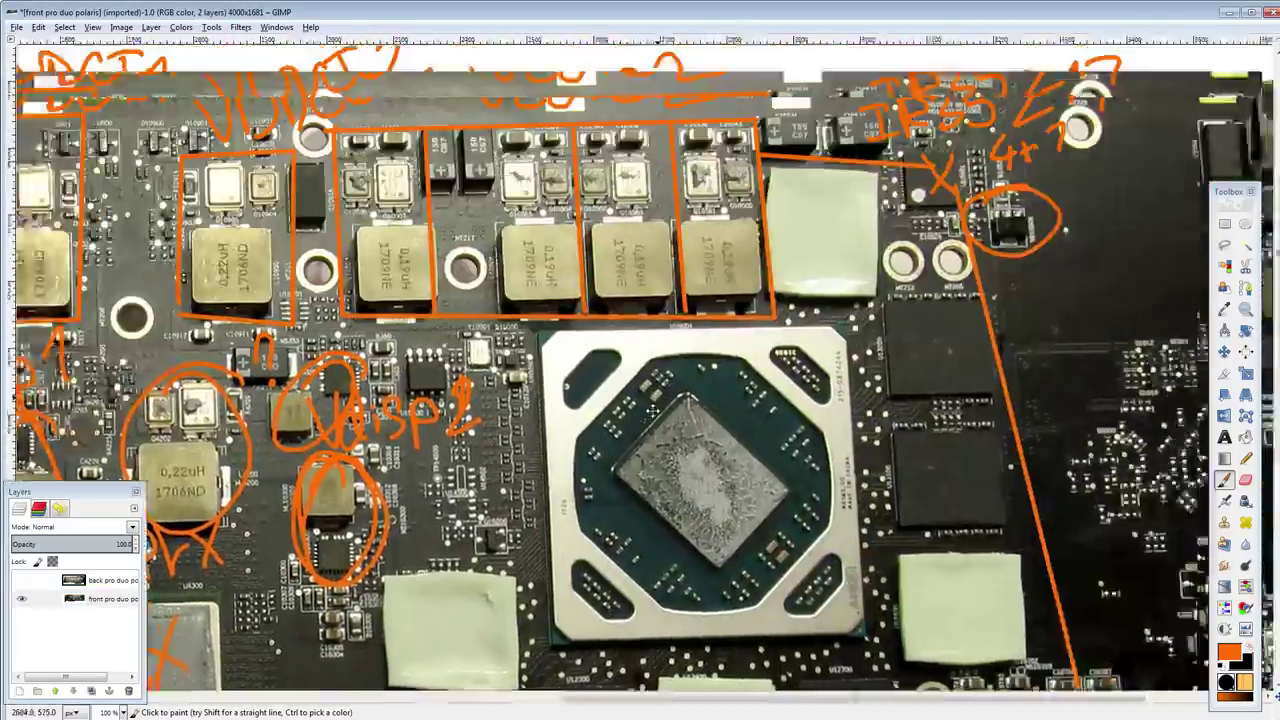
{"action": "scroll", "coordinate": [652, 409], "scroll_direction": "up", "scroll_amount": 3}
{"action": "scroll", "coordinate": [652, 409], "scroll_direction": "left", "scroll_amount": 2}
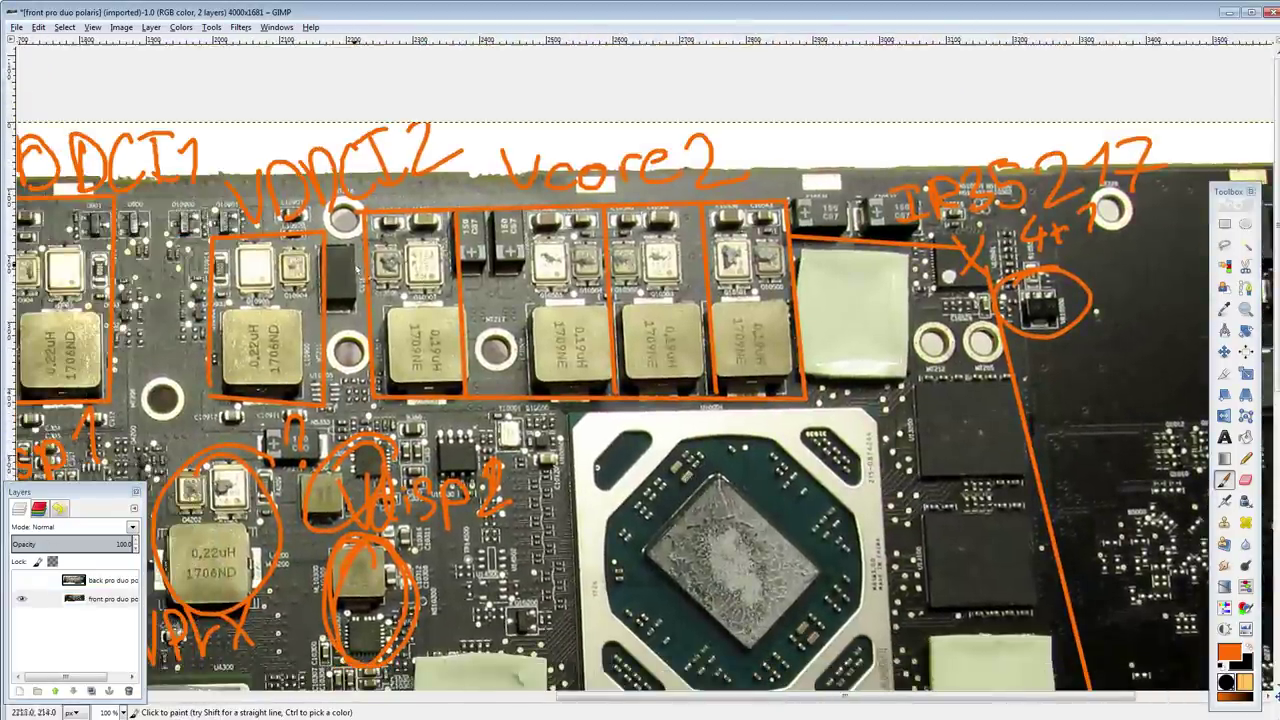
{"action": "left_click_drag", "start_coordinate": [450, 318], "coordinate": [942, 156]}
{"action": "scroll", "coordinate": [946, 159], "scroll_direction": "down", "scroll_amount": 1}
{"action": "left_click_drag", "start_coordinate": [926, 211], "coordinate": [655, 237]}
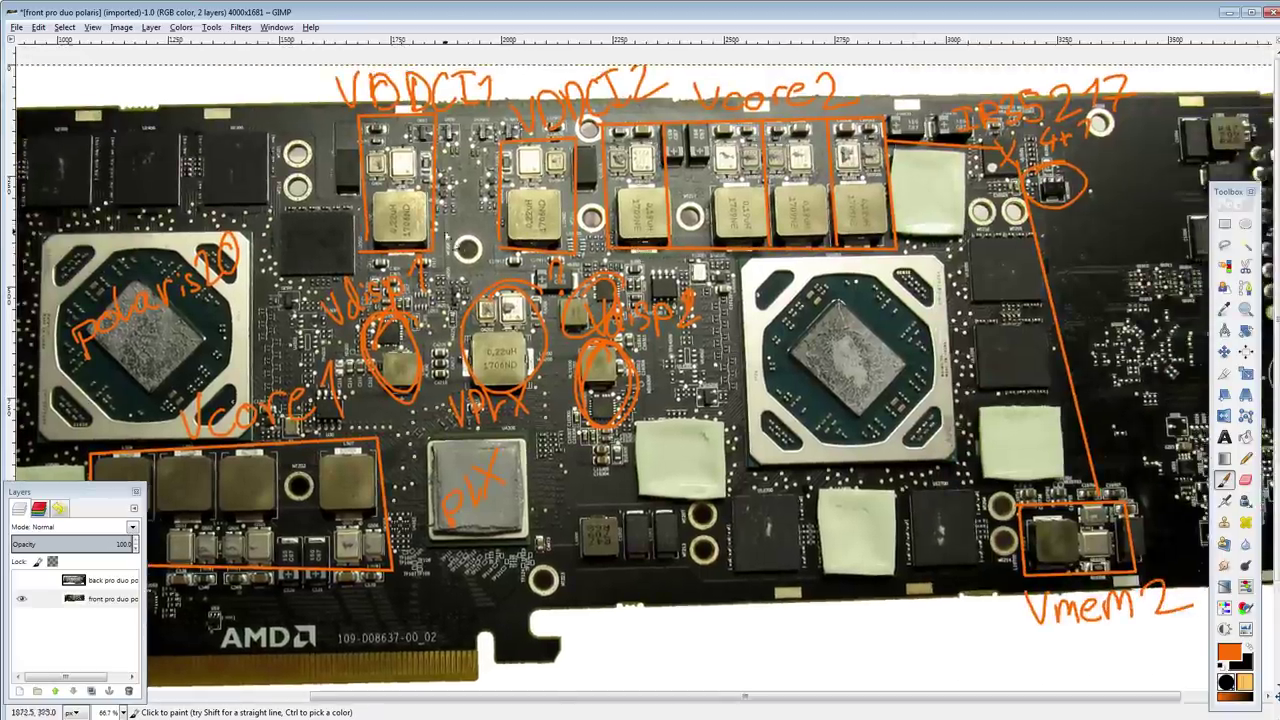
Step: Write "Vcore + Vmem" beneath the phase configuration under the IR35217 label
{"action": "scroll", "coordinate": [666, 212], "scroll_direction": "left", "scroll_amount": 5}
{"action": "scroll", "coordinate": [666, 212], "scroll_direction": "right", "scroll_amount": 4}
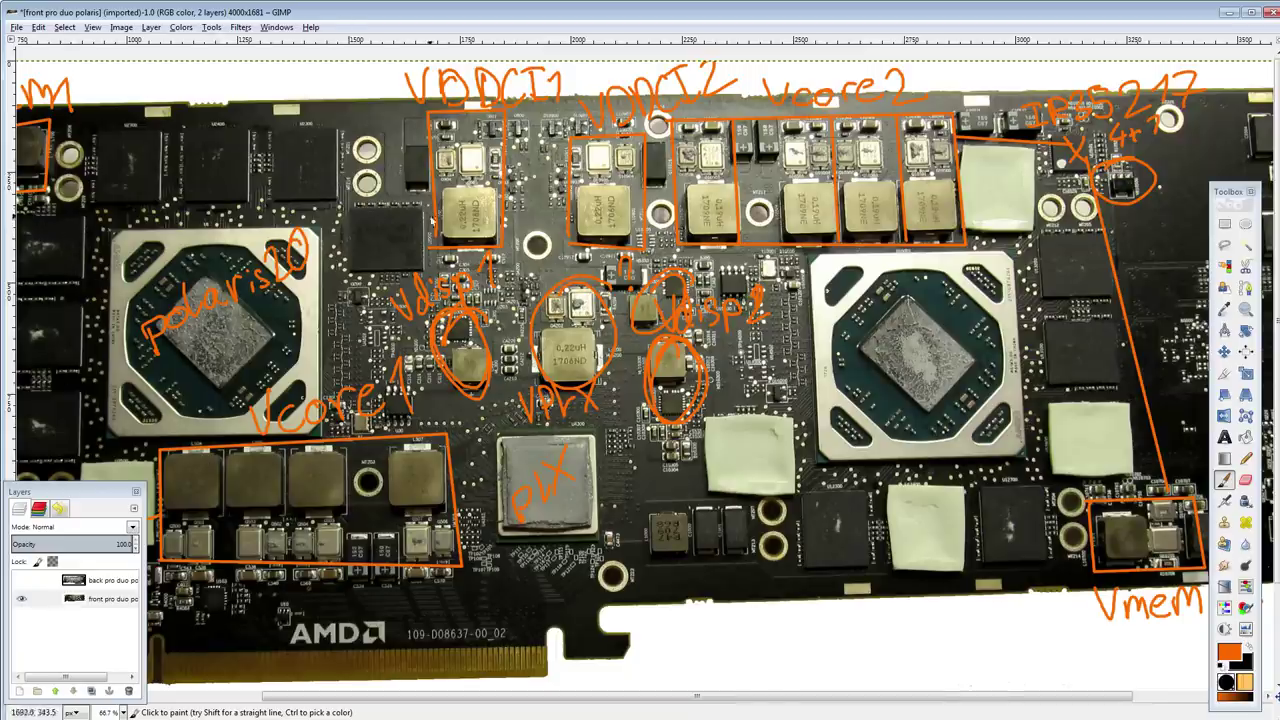
{"action": "left_click_drag", "start_coordinate": [432, 218], "coordinate": [289, 383]}
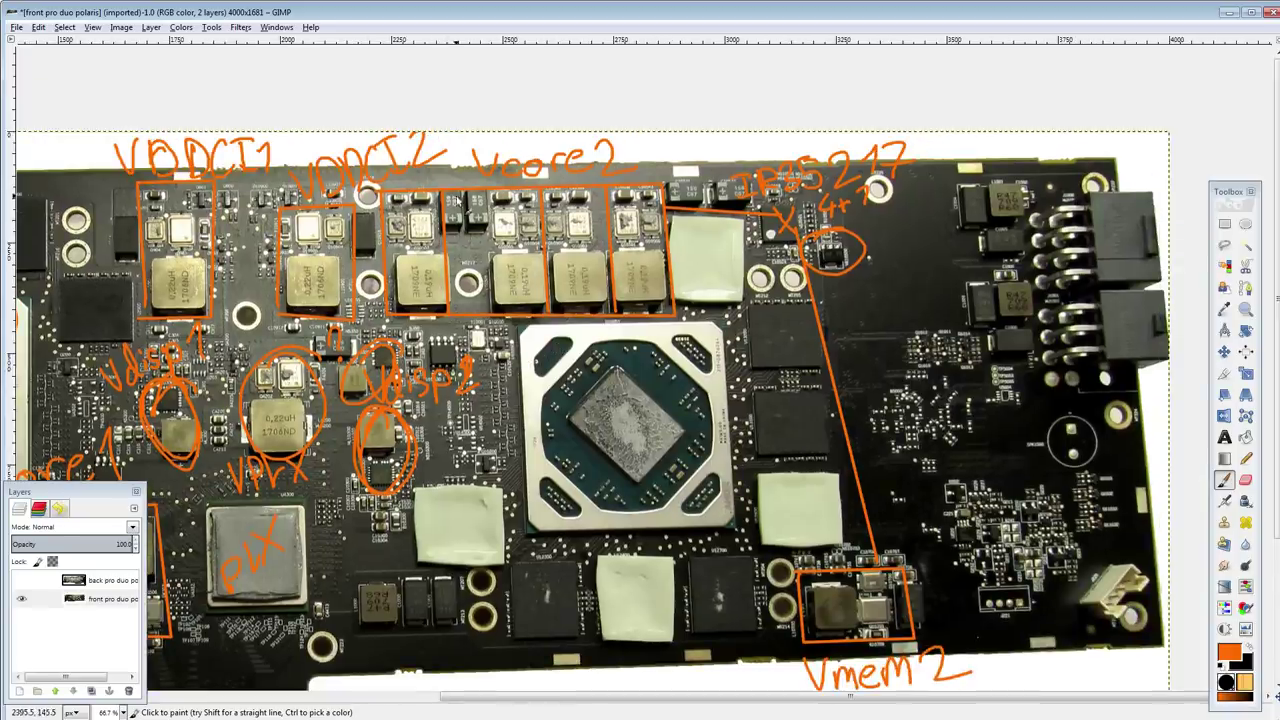
{"action": "scroll", "coordinate": [424, 228], "scroll_direction": "up", "scroll_amount": 2, "text": "ctrl"}
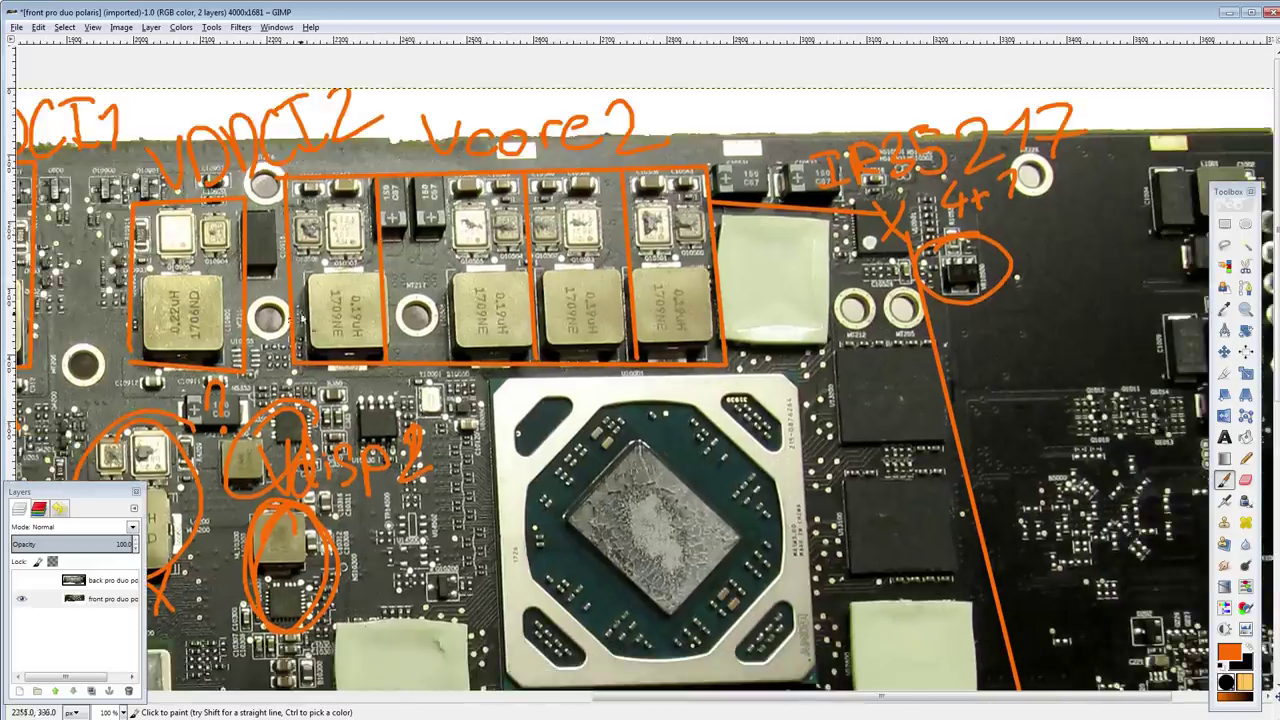
{"action": "left_click_drag", "start_coordinate": [796, 154], "coordinate": [583, 196]}
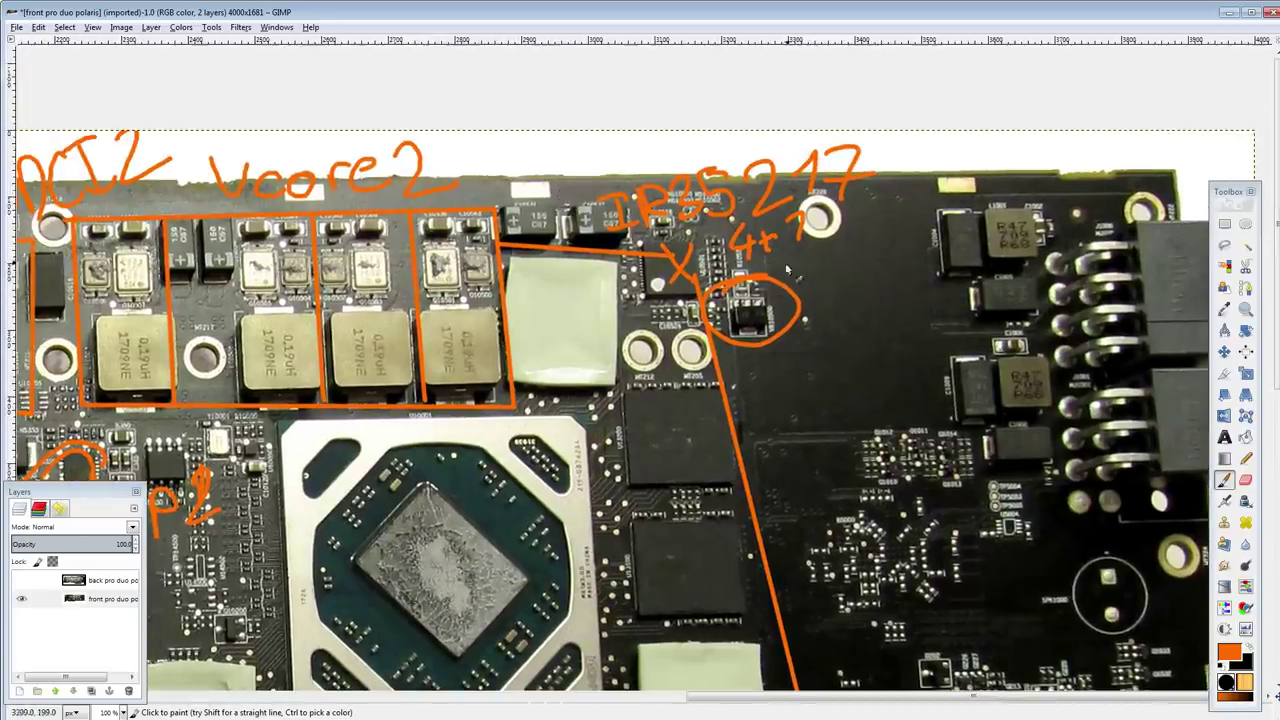
{"action": "mouse_move", "coordinate": [786, 269]}
{"action": "left_mouse_down"}
{"action": "mouse_move", "coordinate": [591, 184]}
{"action": "mouse_move", "coordinate": [609, 204]}
{"action": "left_mouse_up"}
{"action": "mouse_move", "coordinate": [615, 186]}
{"action": "left_mouse_down"}
{"action": "mouse_move", "coordinate": [680, 182]}
{"action": "mouse_move", "coordinate": [752, 132]}
{"action": "mouse_move", "coordinate": [790, 140]}
{"action": "mouse_move", "coordinate": [797, 120]}
{"action": "mouse_move", "coordinate": [835, 118]}
{"action": "left_mouse_up"}
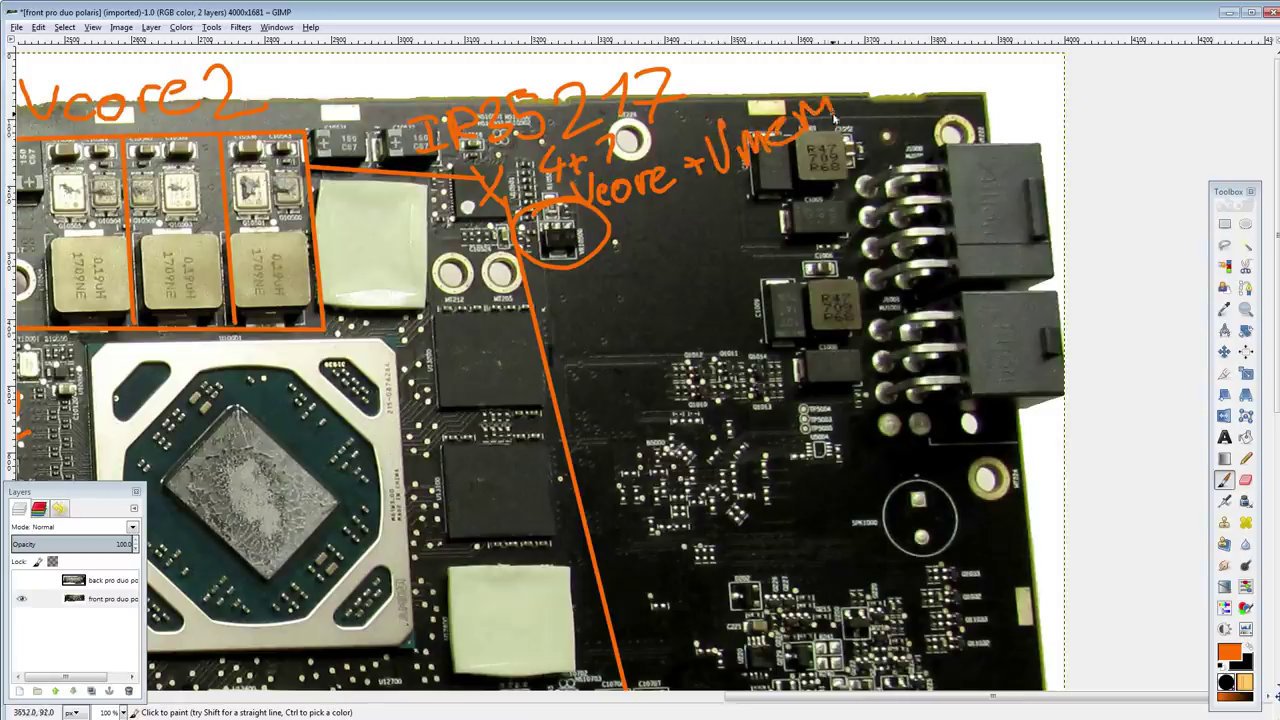
Step: Circle the VDDCI1 phase, the VDDCI2 phase and the first phase of the Vcore2 box
{"action": "scroll", "coordinate": [565, 503], "scroll_direction": "up", "scroll_amount": 3}
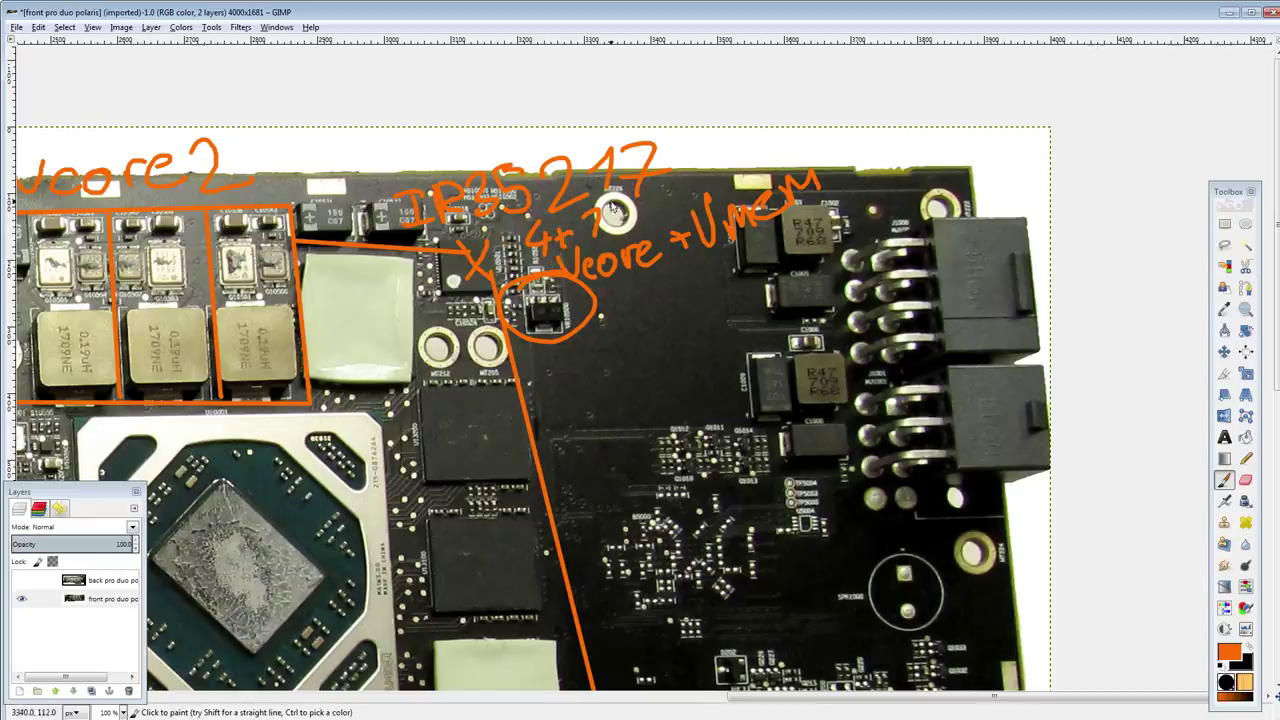
{"action": "left_click_drag", "start_coordinate": [612, 204], "coordinate": [606, 236]}
{"action": "scroll", "coordinate": [358, 347], "scroll_direction": "down", "scroll_amount": 10}
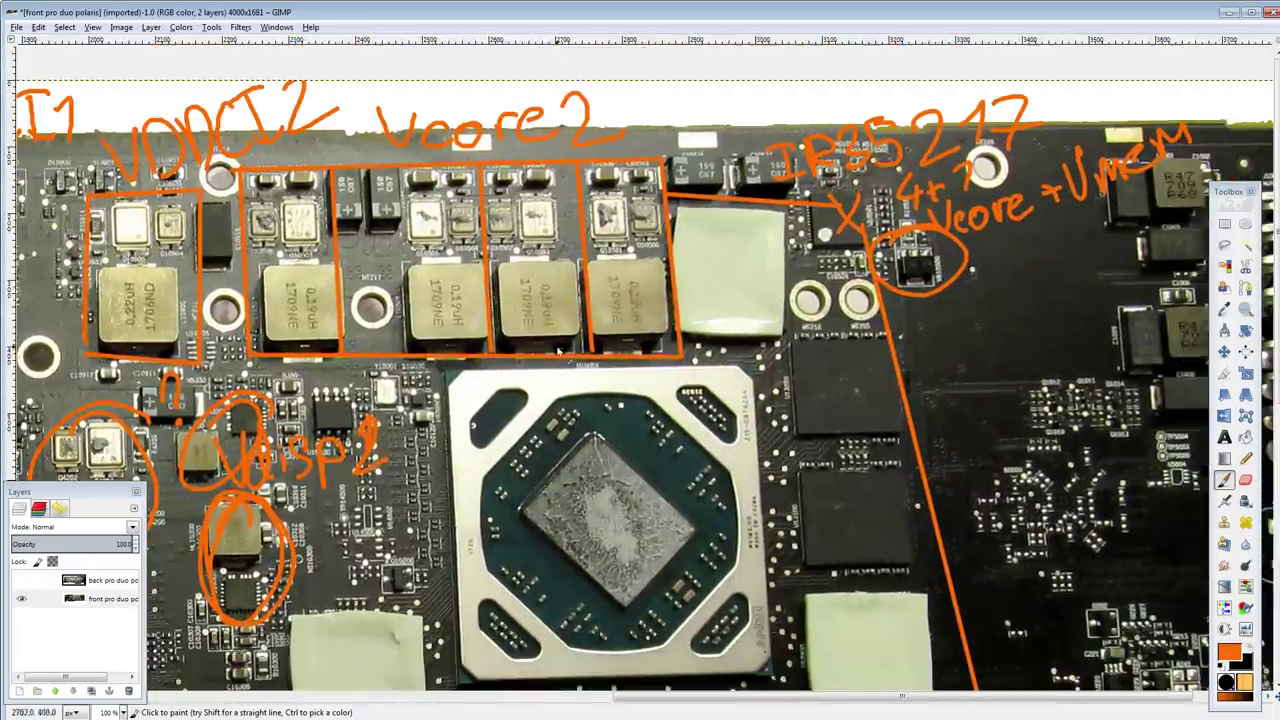
{"action": "left_click_drag", "start_coordinate": [268, 240], "coordinate": [408, 224]}
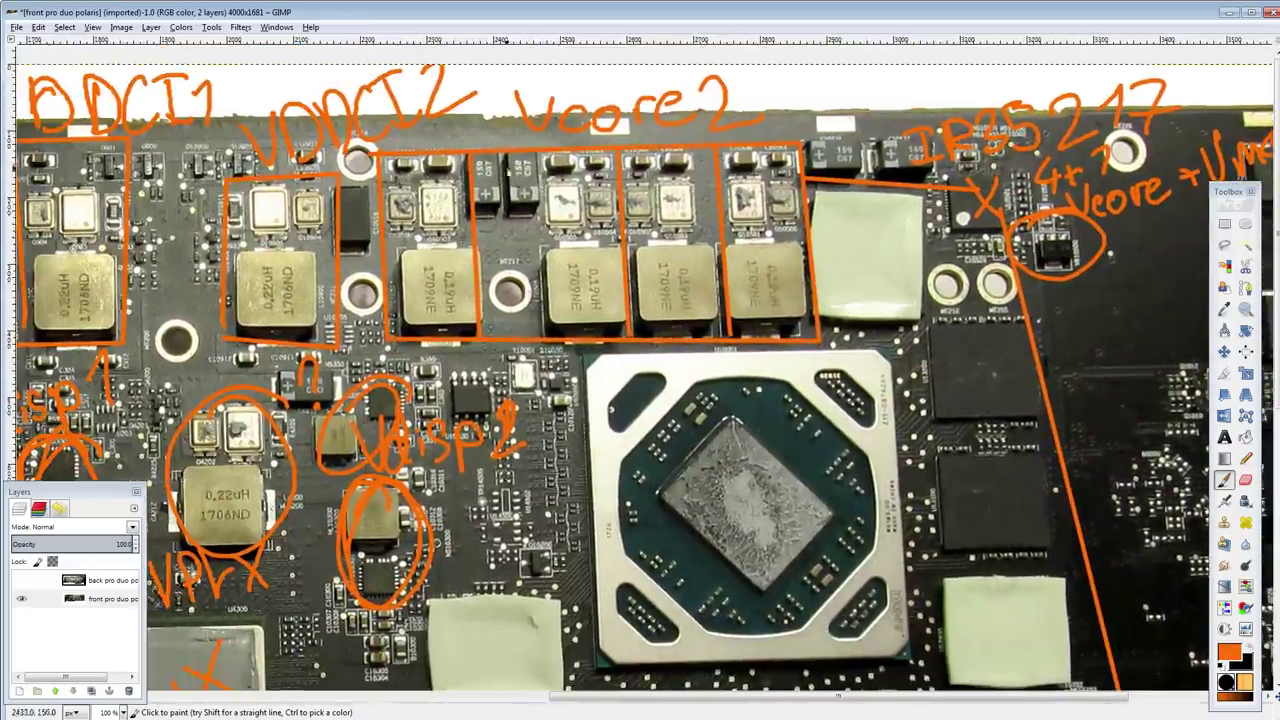
{"action": "left_click_drag", "start_coordinate": [494, 304], "coordinate": [656, 306]}
{"action": "scroll", "coordinate": [611, 258], "scroll_direction": "down", "scroll_amount": 1}
{"action": "left_click_drag", "start_coordinate": [570, 216], "coordinate": [672, 134]}
{"action": "left_click_drag", "start_coordinate": [664, 188], "coordinate": [880, 247]}
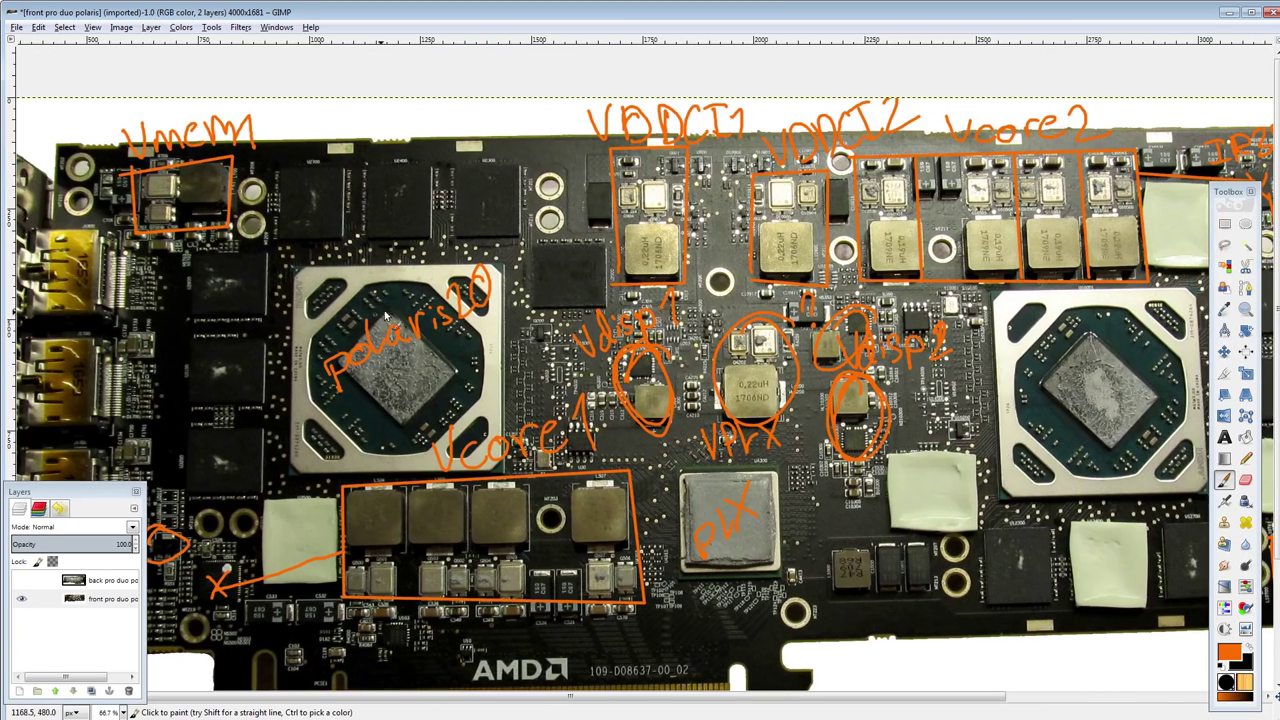
{"action": "scroll", "coordinate": [385, 316], "scroll_direction": "right", "scroll_amount": 3}
{"action": "scroll", "coordinate": [385, 316], "scroll_direction": "down", "scroll_amount": 1}
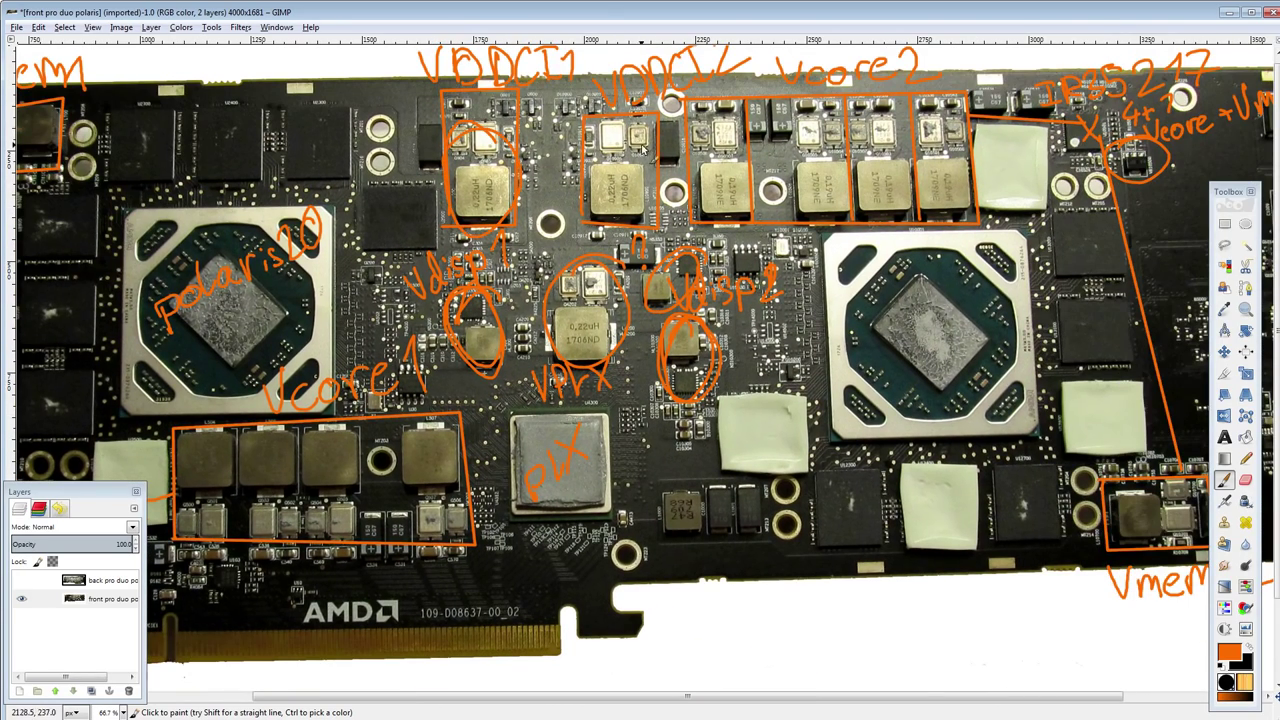
{"action": "left_click_drag", "start_coordinate": [640, 148], "coordinate": [642, 142]}
{"action": "left_click_drag", "start_coordinate": [745, 120], "coordinate": [713, 136]}
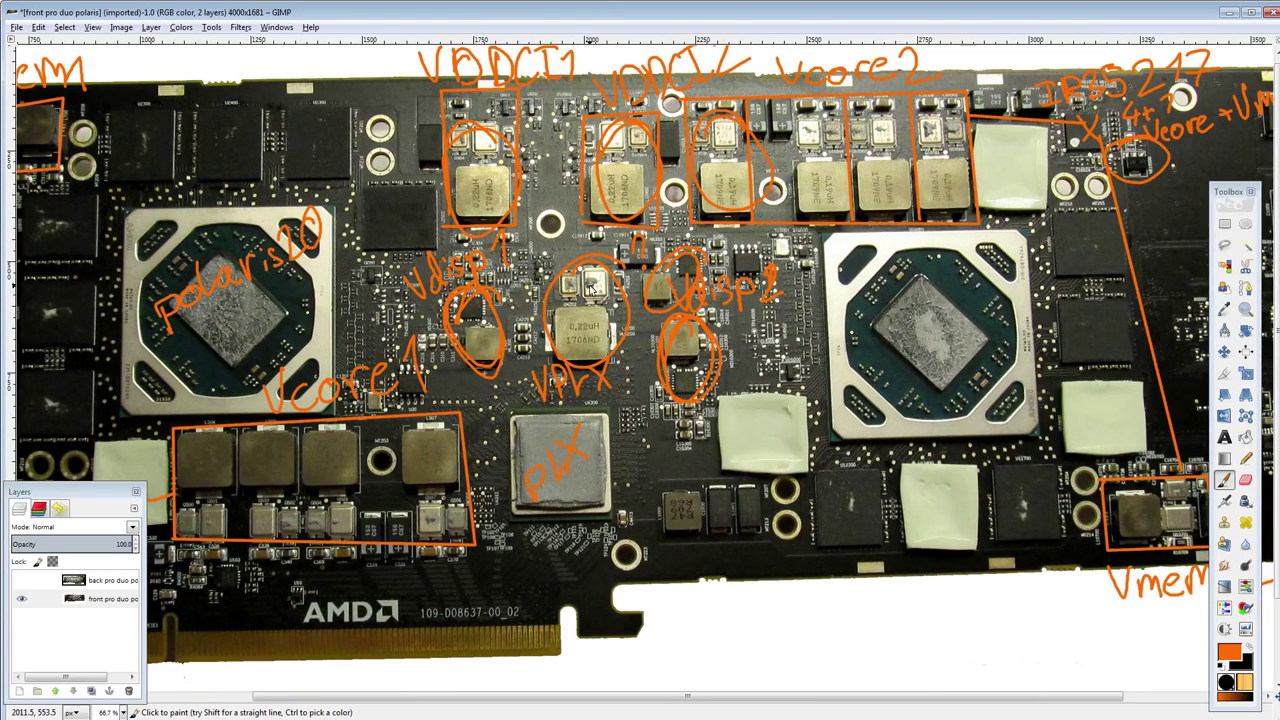
Step: Circle the last Vcore1 phase, the Vmem1 phase and the Vmem2 phase, and outline the VPLX phase again
{"action": "scroll", "coordinate": [600, 300], "scroll_direction": "down", "scroll_amount": 3}
{"action": "scroll", "coordinate": [600, 300], "scroll_direction": "left", "scroll_amount": 3}
{"action": "mouse_move", "coordinate": [650, 165]}
{"action": "left_mouse_down"}
{"action": "mouse_move", "coordinate": [639, 198]}
{"action": "mouse_move", "coordinate": [711, 472]}
{"action": "mouse_move", "coordinate": [795, 523]}
{"action": "left_mouse_up"}
{"action": "left_click_drag", "start_coordinate": [416, 178], "coordinate": [440, 160]}
{"action": "mouse_move", "coordinate": [370, 226]}
{"action": "left_mouse_down"}
{"action": "mouse_move", "coordinate": [536, 258]}
{"action": "mouse_move", "coordinate": [52, 145]}
{"action": "left_mouse_up"}
{"action": "left_click_drag", "start_coordinate": [962, 350], "coordinate": [460, 203]}
{"action": "left_click_drag", "start_coordinate": [760, 344], "coordinate": [750, 322]}
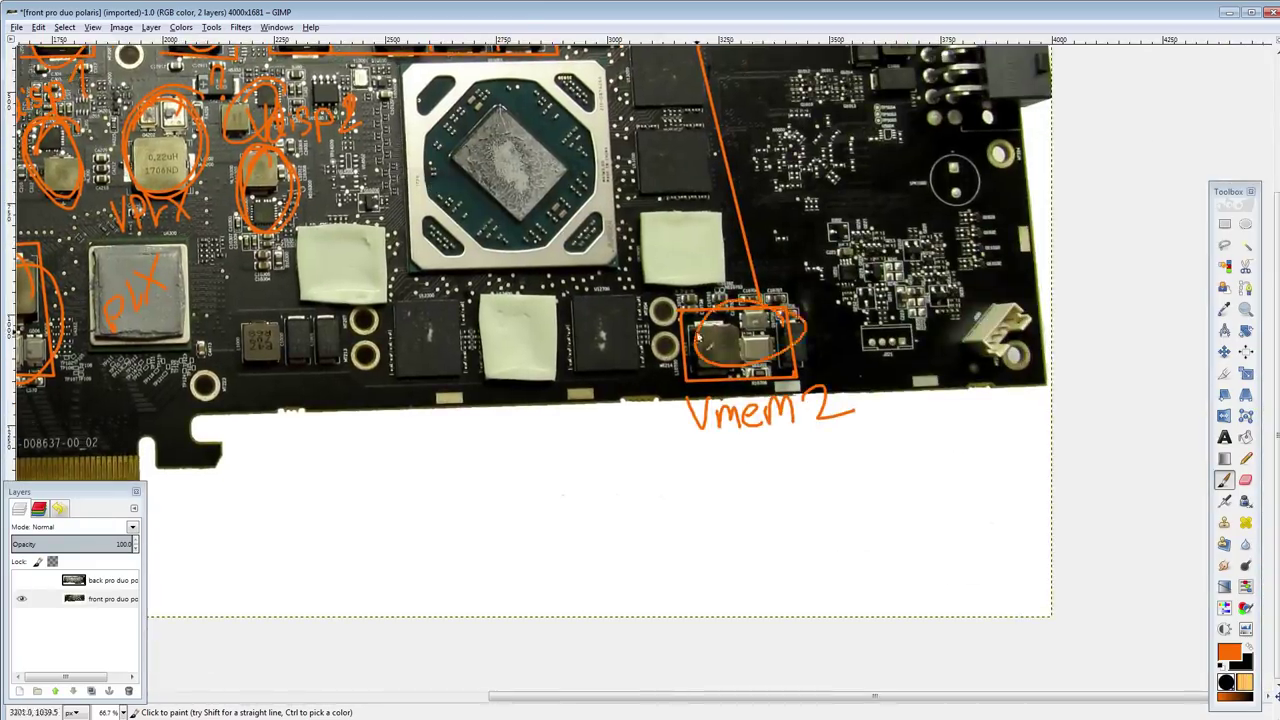
Step: Examine the circled voltage phases across the whole front board, from Vmem1 to Vmem2
{"action": "scroll", "coordinate": [522, 260], "scroll_direction": "up", "scroll_amount": 5}
{"action": "scroll", "coordinate": [522, 260], "scroll_direction": "left", "scroll_amount": 2}
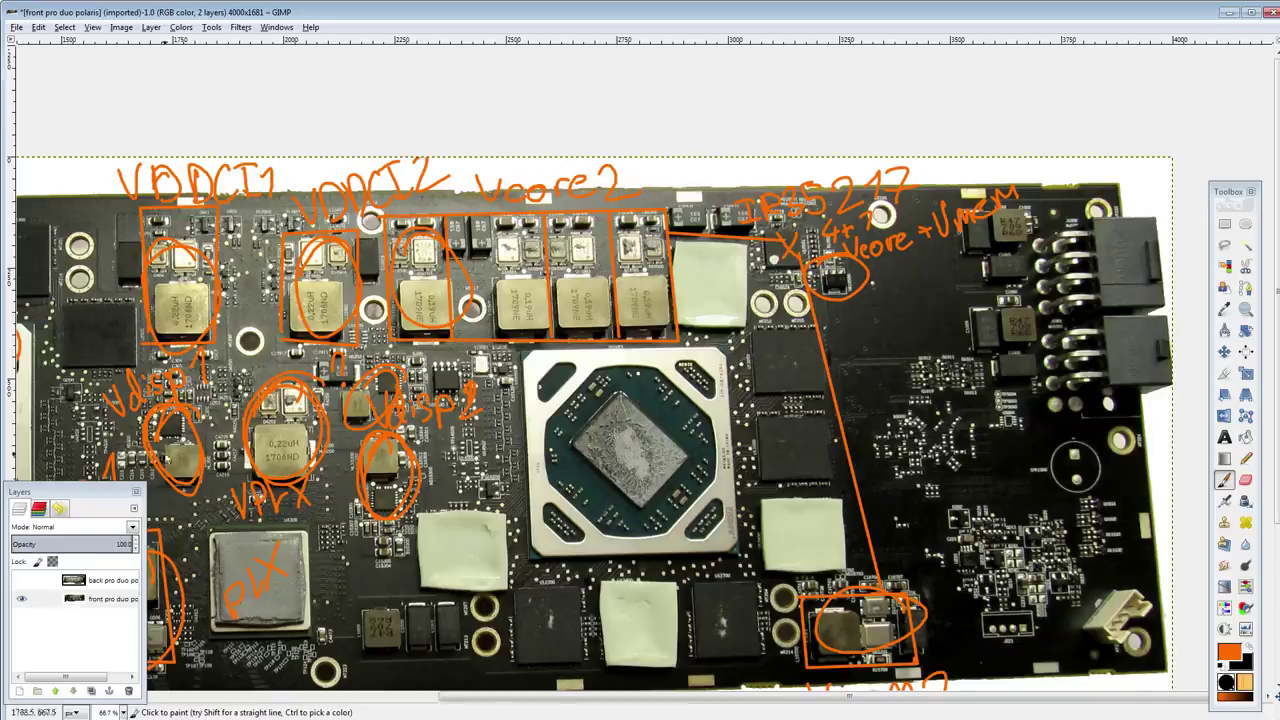
{"action": "scroll", "coordinate": [378, 346], "scroll_direction": "left", "scroll_amount": 4}
{"action": "scroll", "coordinate": [378, 346], "scroll_direction": "down", "scroll_amount": 1}
{"action": "scroll", "coordinate": [396, 220], "scroll_direction": "left", "scroll_amount": 2}
{"action": "scroll", "coordinate": [396, 220], "scroll_direction": "down", "scroll_amount": 1}
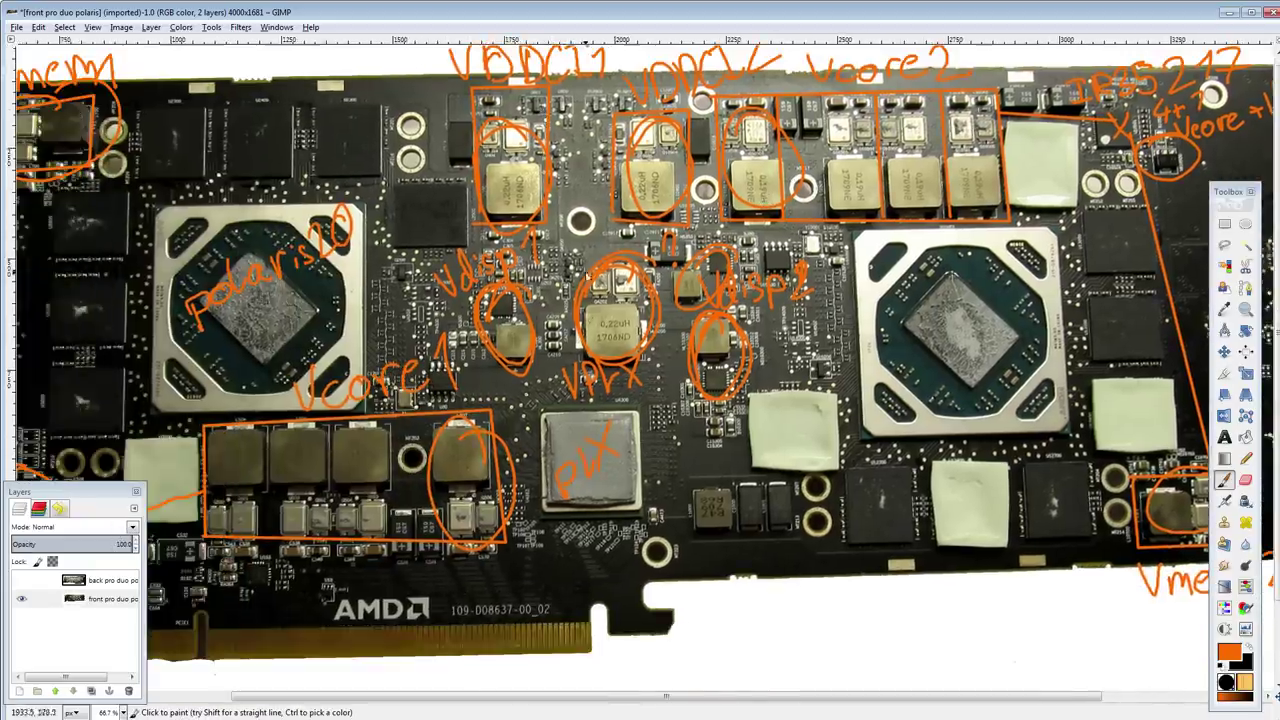
{"action": "left_click_drag", "start_coordinate": [631, 327], "coordinate": [609, 345]}
{"action": "scroll", "coordinate": [400, 260], "scroll_direction": "left", "scroll_amount": 6}
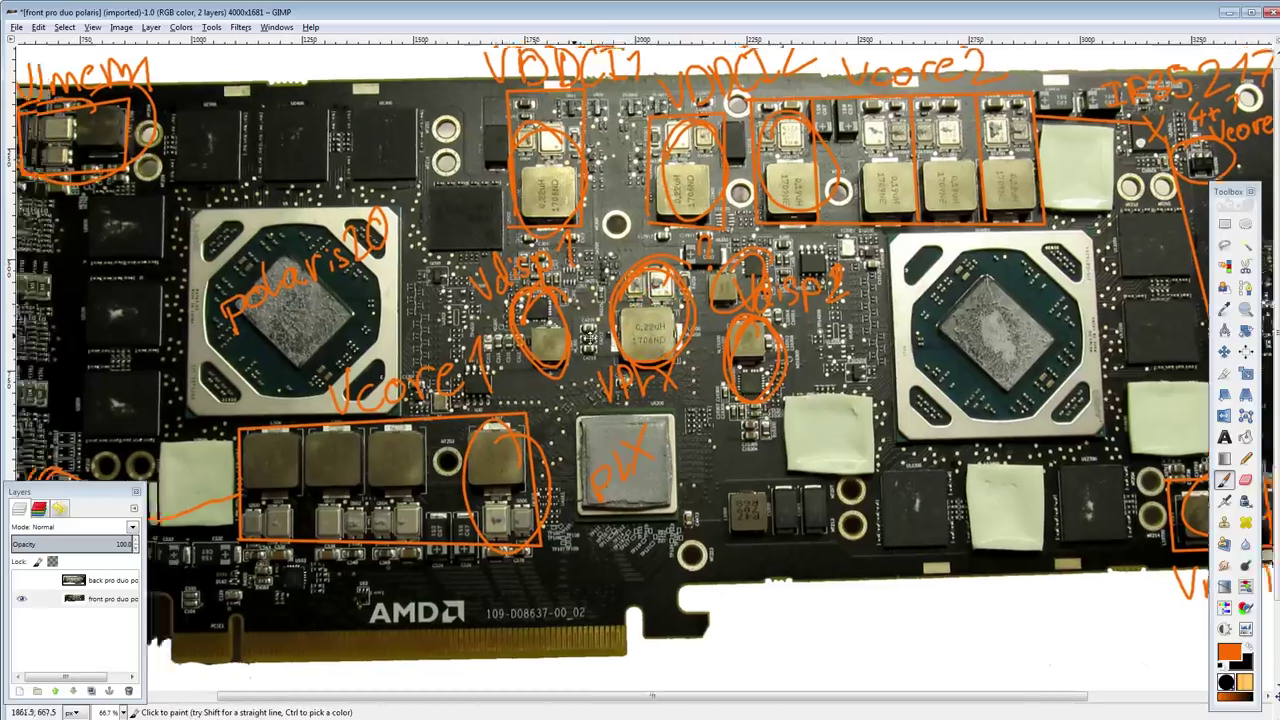
{"action": "scroll", "coordinate": [352, 218], "scroll_direction": "up", "scroll_amount": 2}
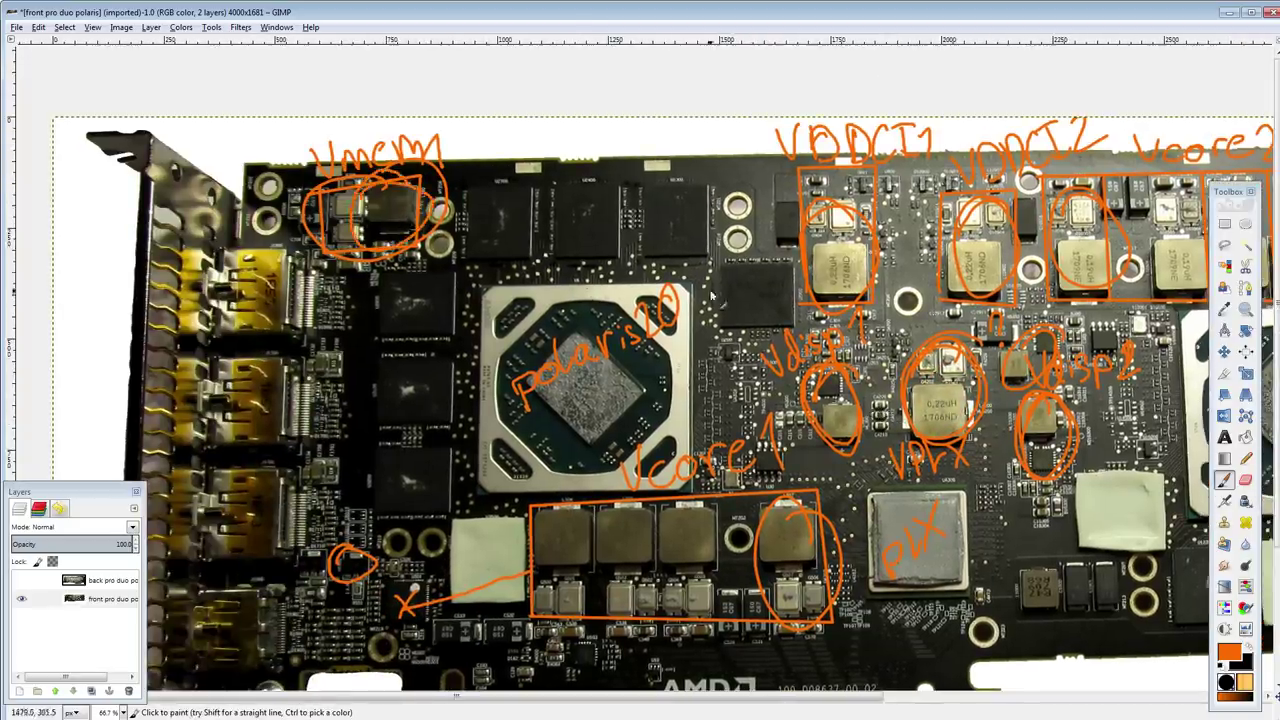
{"action": "scroll", "coordinate": [352, 218], "scroll_direction": "right", "scroll_amount": 15}
{"action": "scroll", "coordinate": [352, 218], "scroll_direction": "down", "scroll_amount": 4}
{"action": "scroll", "coordinate": [78, 118], "scroll_direction": "up", "scroll_amount": 1}
{"action": "left_click_drag", "start_coordinate": [78, 118], "coordinate": [400, 325]}
{"action": "scroll", "coordinate": [367, 352], "scroll_direction": "left", "scroll_amount": 1}
{"action": "scroll", "coordinate": [499, 245], "scroll_direction": "down", "scroll_amount": 1}
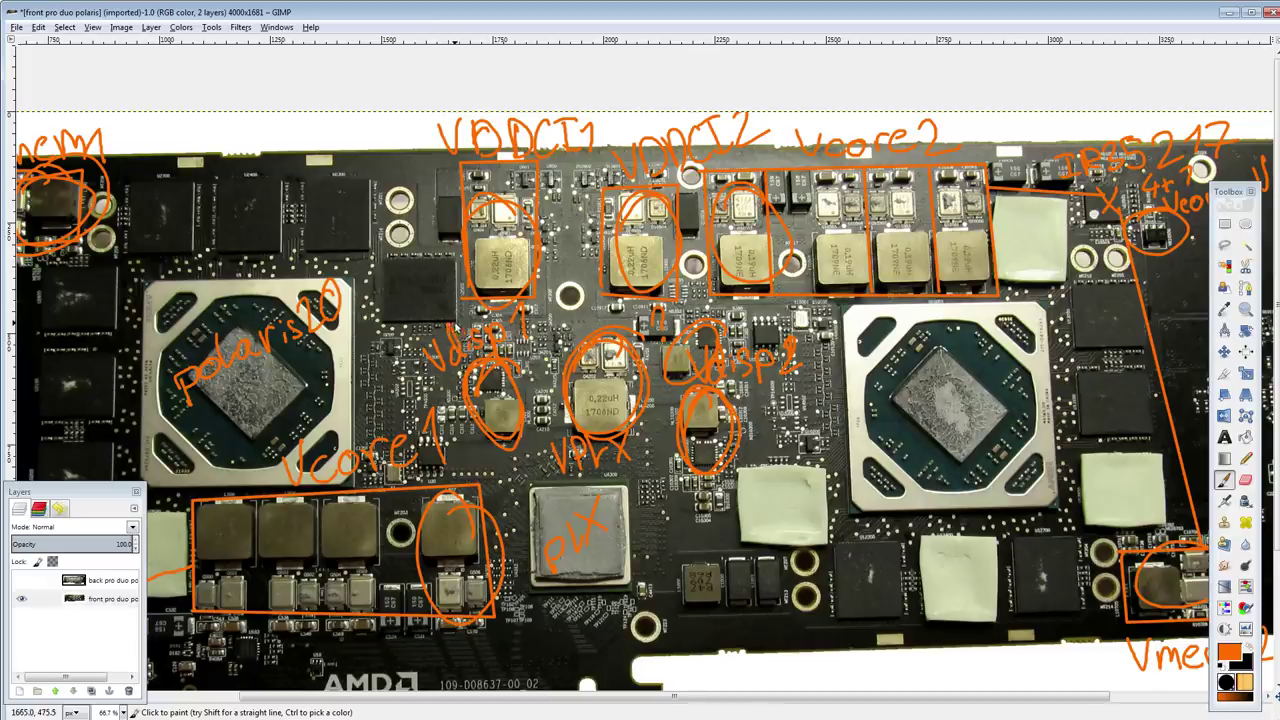
Step: Mark the small MOSFET of the last Vcore2 phase with an X and "H", and draw a straight leader line from it
{"action": "scroll", "coordinate": [400, 330], "scroll_direction": "right", "scroll_amount": 3}
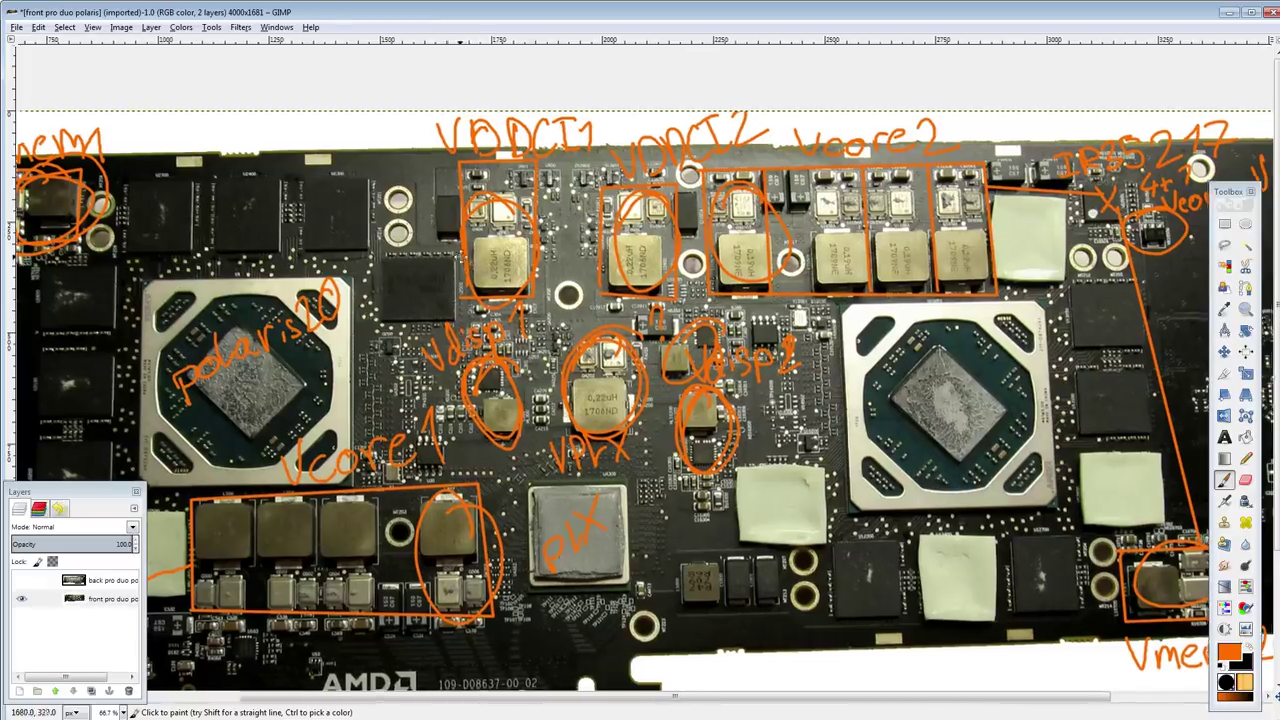
{"action": "scroll", "coordinate": [330, 350], "scroll_direction": "up", "scroll_amount": 2}
{"action": "scroll", "coordinate": [783, 249], "scroll_direction": "up", "scroll_amount": 1}
{"action": "mouse_move", "coordinate": [745, 303]}
{"action": "left_mouse_down"}
{"action": "mouse_move", "coordinate": [500, 260]}
{"action": "mouse_move", "coordinate": [418, 117]}
{"action": "mouse_move", "coordinate": [480, 162]}
{"action": "mouse_move", "coordinate": [469, 163]}
{"action": "left_mouse_up"}
{"action": "mouse_move", "coordinate": [766, 270]}
{"action": "left_mouse_down"}
{"action": "mouse_move", "coordinate": [553, 200]}
{"action": "mouse_move", "coordinate": [432, 265]}
{"action": "mouse_move", "coordinate": [453, 253]}
{"action": "left_mouse_up"}
{"action": "left_click", "coordinate": [555, 202], "text": "shift"}
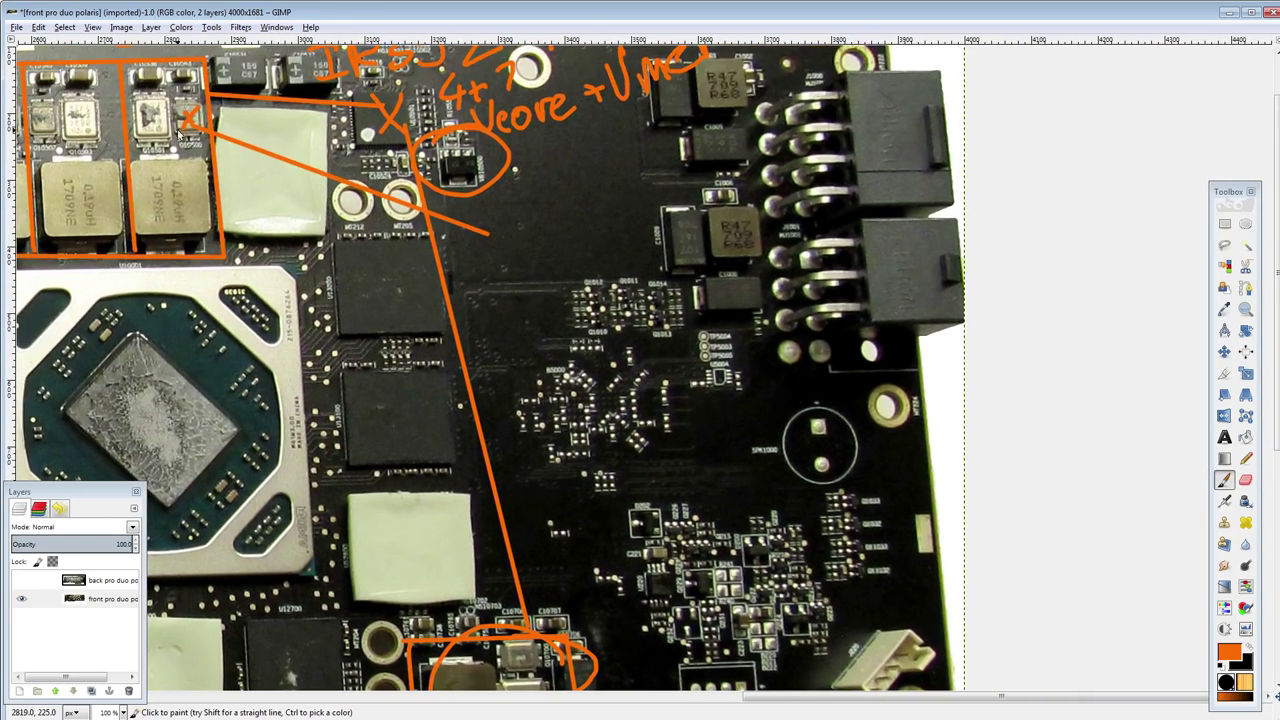
{"action": "left_click_drag", "start_coordinate": [178, 131], "coordinate": [222, 175]}
{"action": "left_click_drag", "start_coordinate": [222, 126], "coordinate": [232, 149]}
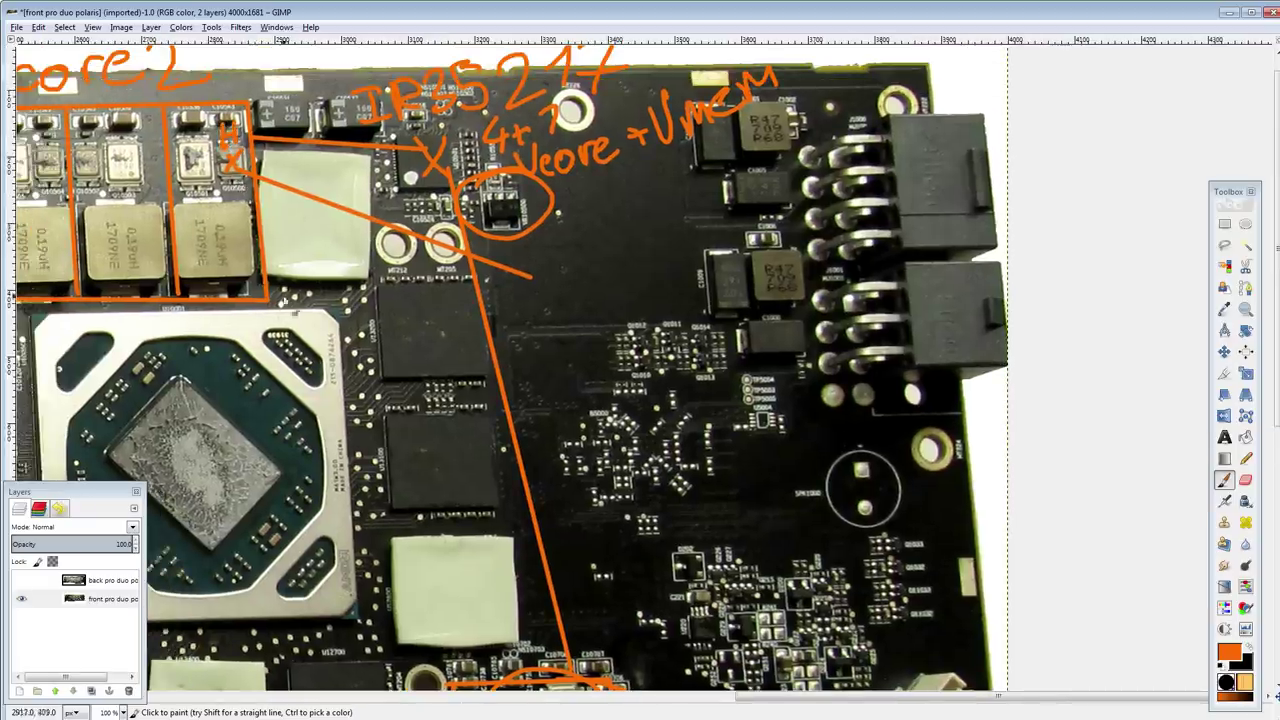
Step: Write the part number "IRF6811" at the end of the high-side MOSFET's leader line
{"action": "scroll", "coordinate": [295, 313], "scroll_direction": "down", "scroll_amount": 1}
{"action": "scroll", "coordinate": [433, 240], "scroll_direction": "right", "scroll_amount": 3}
{"action": "mouse_move", "coordinate": [433, 218]}
{"action": "left_mouse_down"}
{"action": "mouse_move", "coordinate": [431, 255]}
{"action": "mouse_move", "coordinate": [446, 214]}
{"action": "left_mouse_up"}
{"action": "left_click_drag", "start_coordinate": [424, 256], "coordinate": [451, 250]}
{"action": "mouse_move", "coordinate": [452, 212]}
{"action": "left_mouse_down"}
{"action": "mouse_move", "coordinate": [456, 236]}
{"action": "mouse_move", "coordinate": [483, 251]}
{"action": "mouse_move", "coordinate": [512, 200]}
{"action": "left_mouse_up"}
{"action": "mouse_move", "coordinate": [480, 229]}
{"action": "left_mouse_down"}
{"action": "mouse_move", "coordinate": [540, 197]}
{"action": "mouse_move", "coordinate": [581, 220]}
{"action": "left_mouse_up"}
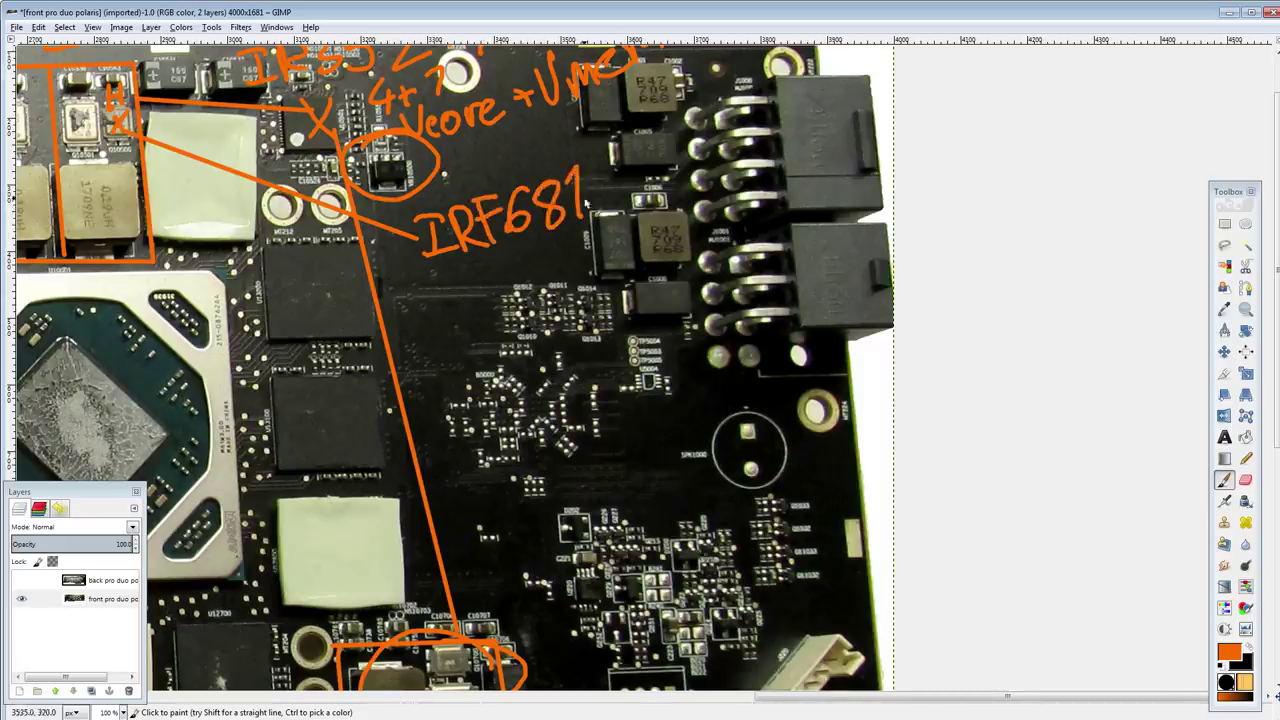
{"action": "left_click_drag", "start_coordinate": [590, 172], "coordinate": [605, 213]}
Step: Mark the larger MOSFET of the last Vcore2 phase with an X and draw a second straight leader line from it
{"action": "left_click_drag", "start_coordinate": [438, 261], "coordinate": [610, 281]}
{"action": "left_click_drag", "start_coordinate": [430, 264], "coordinate": [482, 304]}
{"action": "mouse_move", "coordinate": [297, 177]}
{"action": "left_mouse_down"}
{"action": "mouse_move", "coordinate": [313, 195]}
{"action": "mouse_move", "coordinate": [298, 195]}
{"action": "left_mouse_up"}
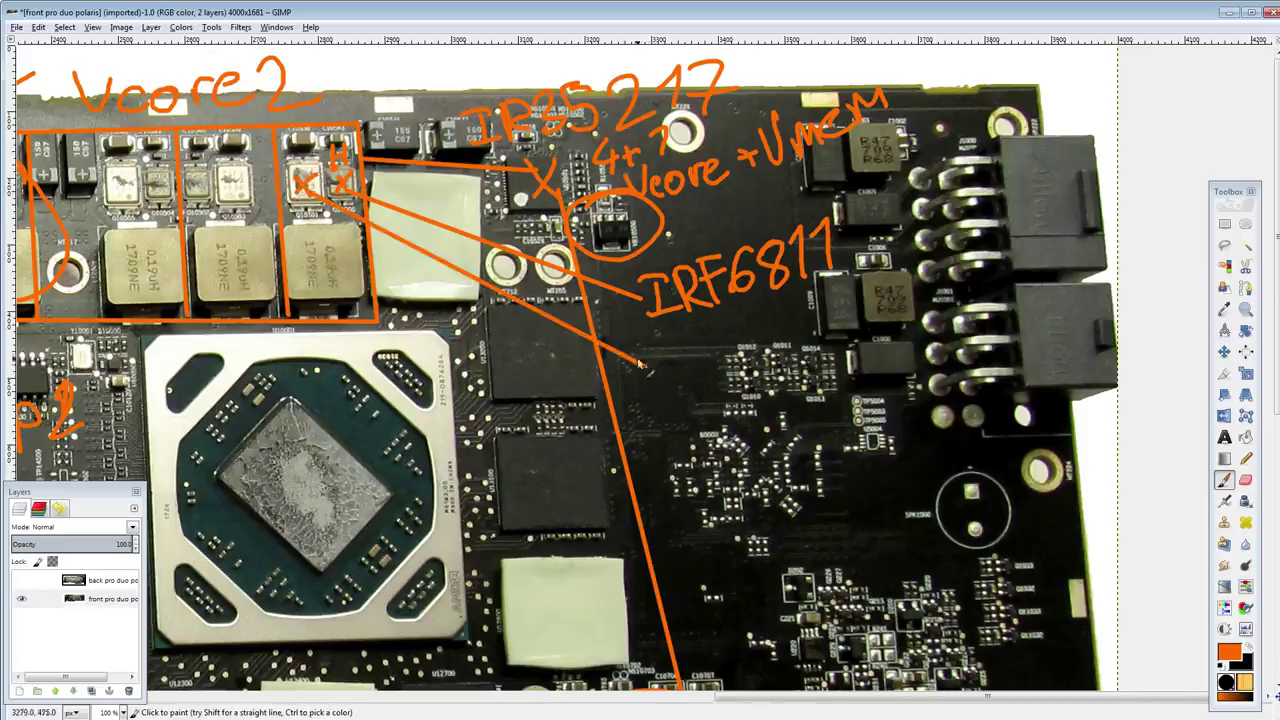
Step: Write the on-resistance "2.8mΩ" beneath the IRF6811 label
{"action": "scroll", "coordinate": [316, 262], "scroll_direction": "right", "scroll_amount": 6}
{"action": "scroll", "coordinate": [316, 262], "scroll_direction": "down", "scroll_amount": 2}
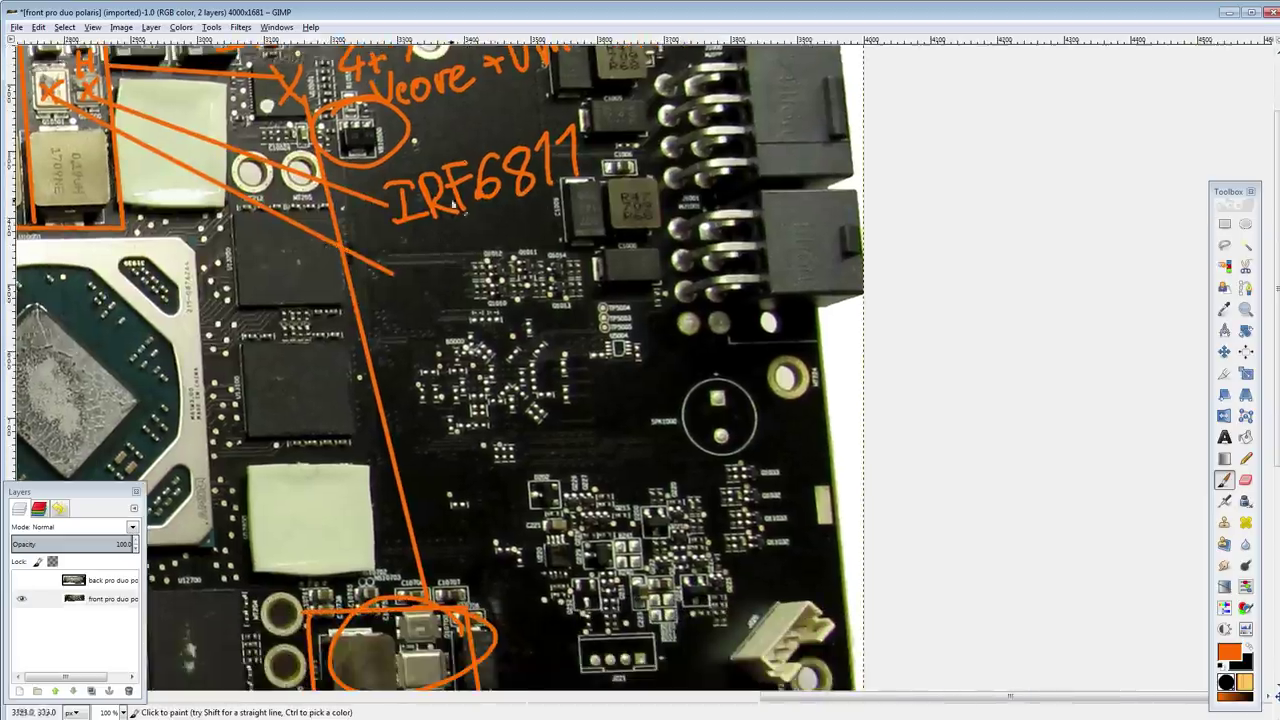
{"action": "mouse_move", "coordinate": [556, 120]}
{"action": "left_mouse_down"}
{"action": "mouse_move", "coordinate": [530, 235]}
{"action": "mouse_move", "coordinate": [566, 140]}
{"action": "left_mouse_up"}
{"action": "key", "text": "ctrl+z"}
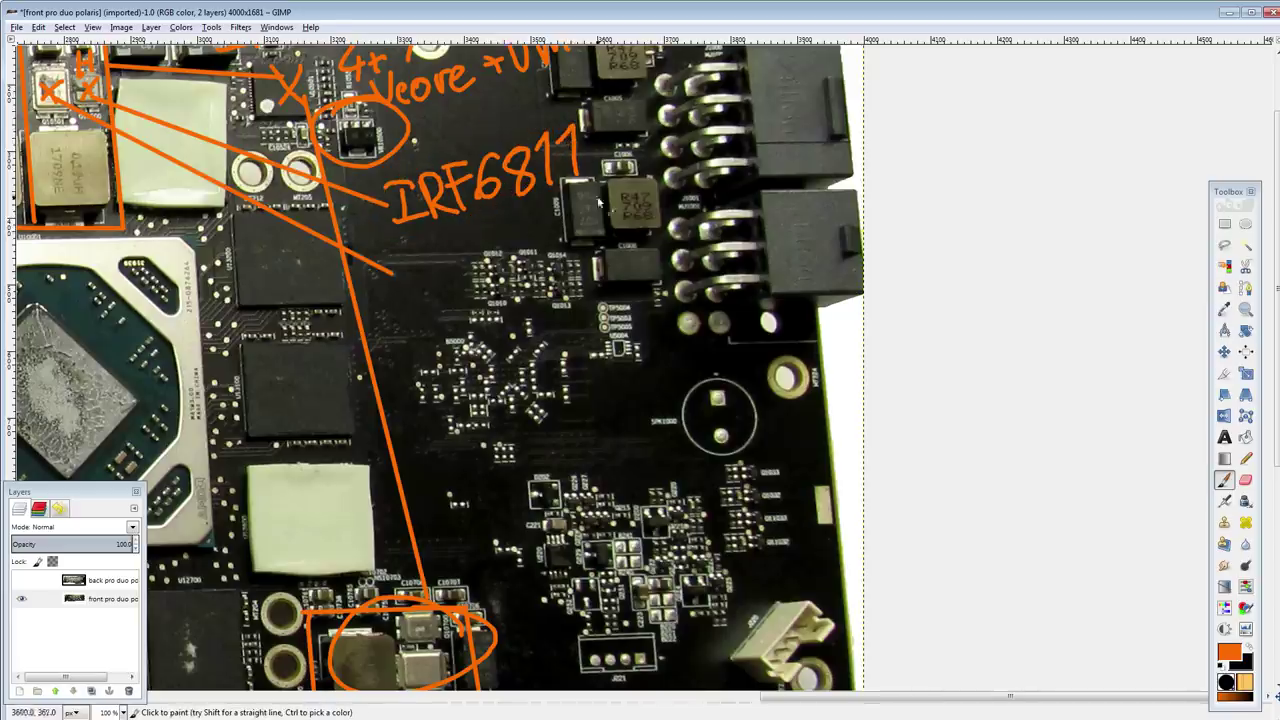
{"action": "scroll", "coordinate": [598, 200], "scroll_direction": "up", "scroll_amount": 1}
{"action": "scroll", "coordinate": [598, 200], "scroll_direction": "right", "scroll_amount": 1}
{"action": "mouse_move", "coordinate": [434, 264]}
{"action": "left_mouse_down"}
{"action": "mouse_move", "coordinate": [438, 290]}
{"action": "mouse_move", "coordinate": [470, 292]}
{"action": "mouse_move", "coordinate": [489, 256]}
{"action": "mouse_move", "coordinate": [556, 284]}
{"action": "mouse_move", "coordinate": [572, 232]}
{"action": "mouse_move", "coordinate": [592, 256]}
{"action": "left_mouse_up"}
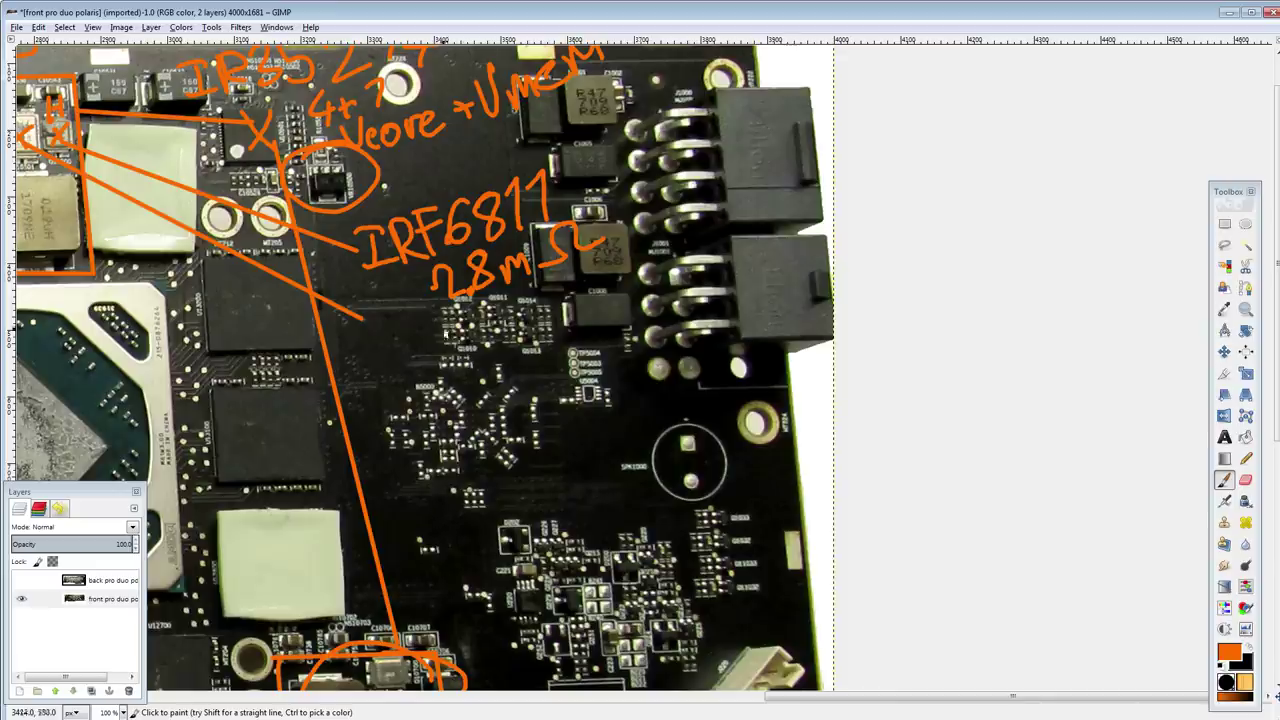
Step: Write the gate voltage "10Vgs" beside the resistance value and circle it
{"action": "mouse_move", "coordinate": [643, 216]}
{"action": "left_mouse_down"}
{"action": "mouse_move", "coordinate": [702, 192]}
{"action": "mouse_move", "coordinate": [738, 195]}
{"action": "mouse_move", "coordinate": [760, 225]}
{"action": "mouse_move", "coordinate": [733, 222]}
{"action": "left_mouse_up"}
{"action": "left_click_drag", "start_coordinate": [764, 176], "coordinate": [752, 202]}
{"action": "mouse_move", "coordinate": [766, 154]}
{"action": "left_mouse_down"}
{"action": "mouse_move", "coordinate": [708, 139]}
{"action": "mouse_move", "coordinate": [788, 131]}
{"action": "left_mouse_up"}
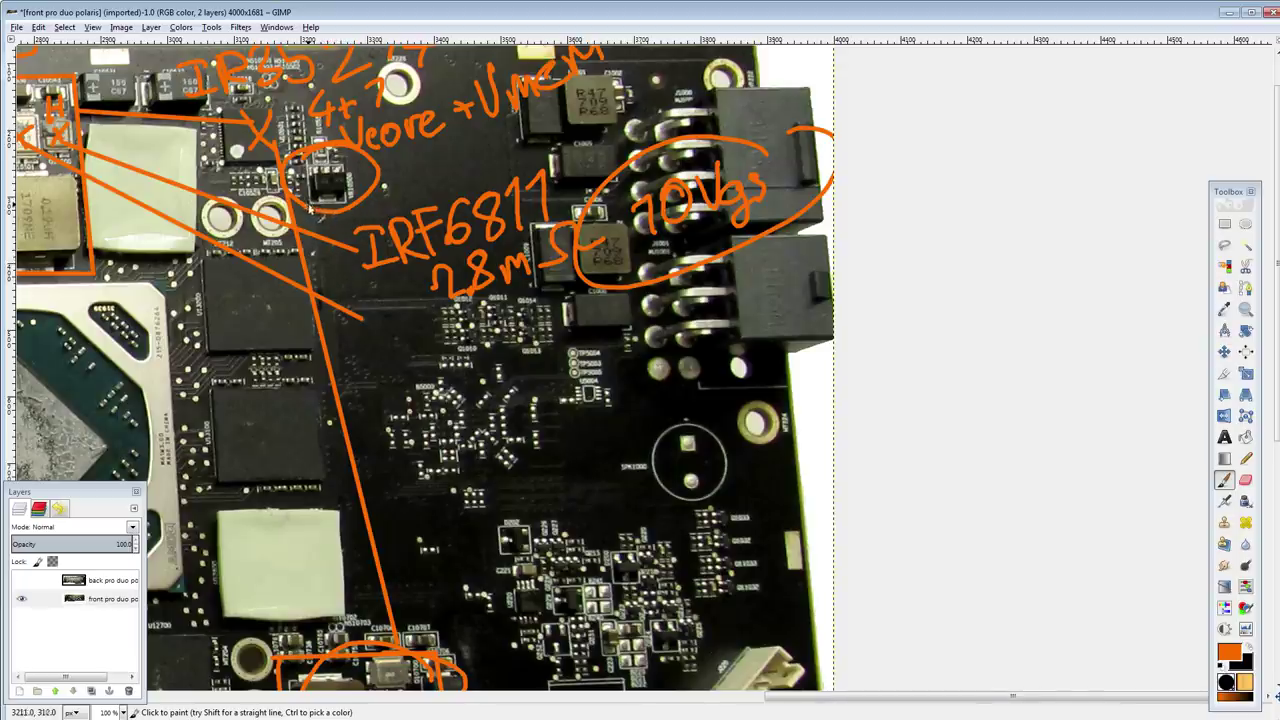
Step: Try to circle the inductor of the second Vcore2 phase
{"action": "scroll", "coordinate": [335, 297], "scroll_direction": "left", "scroll_amount": 3}
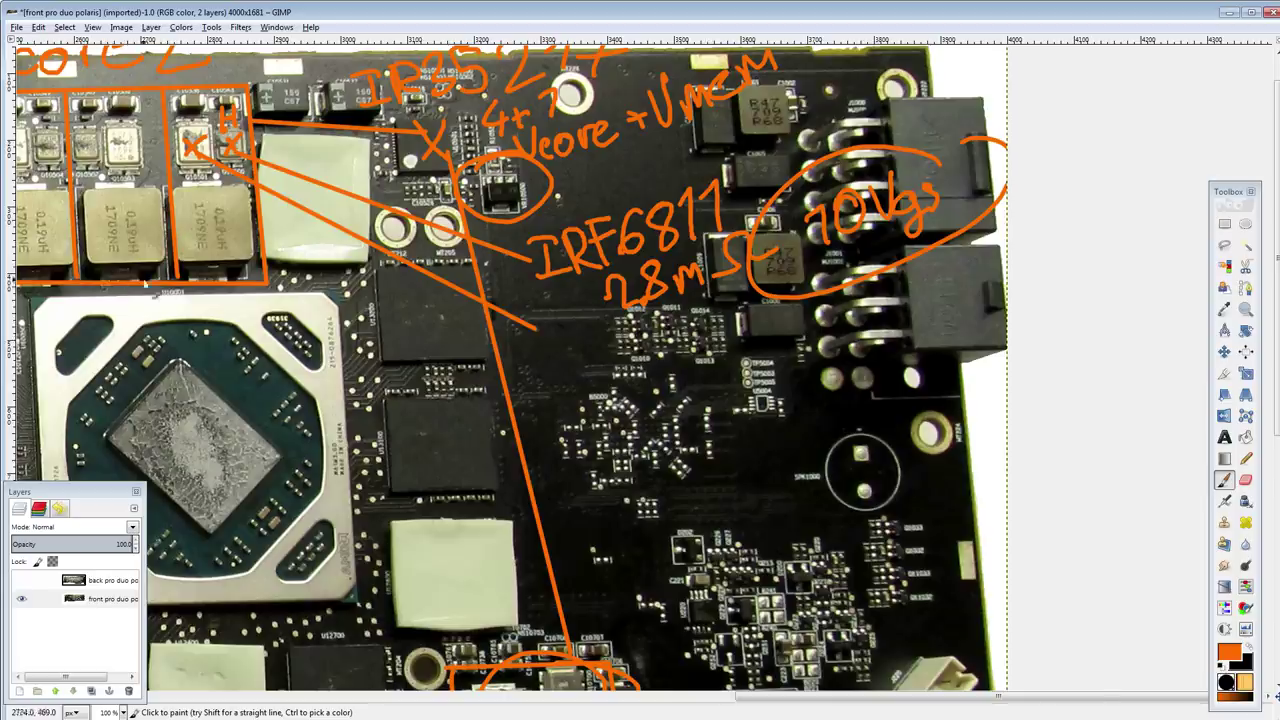
{"action": "scroll", "coordinate": [150, 298], "scroll_direction": "left", "scroll_amount": 3}
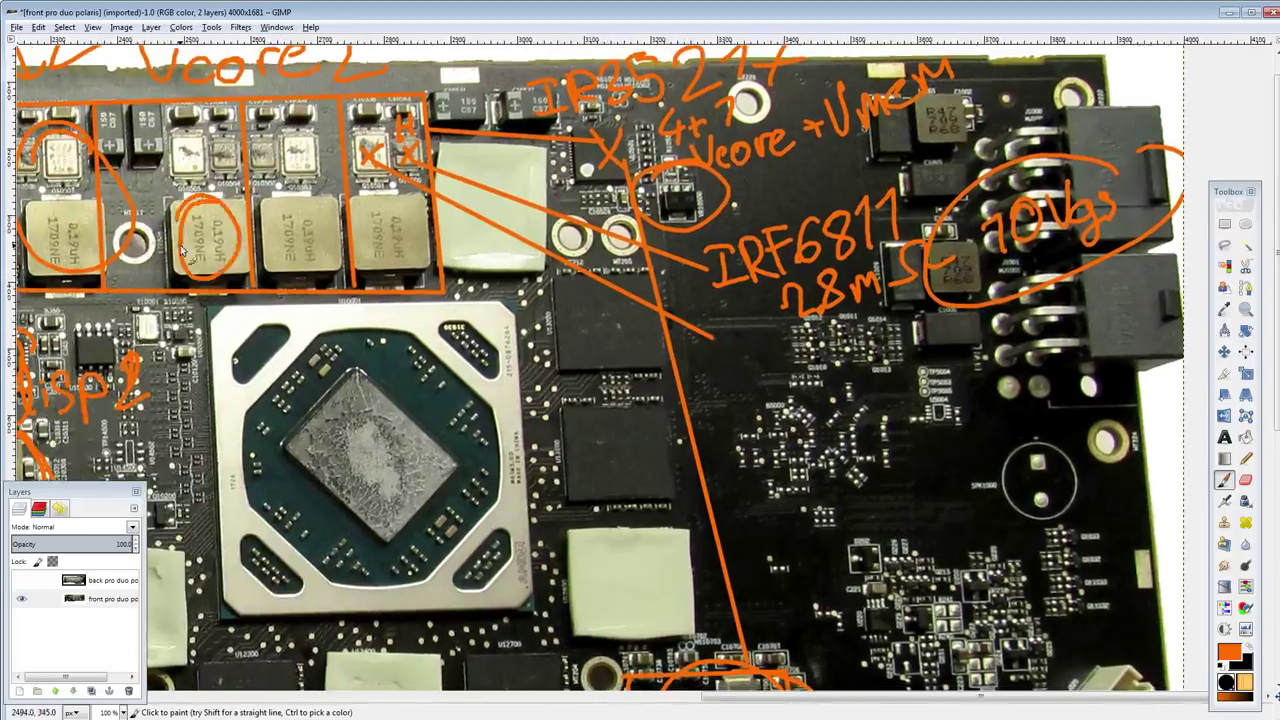
{"action": "left_click_drag", "start_coordinate": [462, 172], "coordinate": [330, 196]}
{"action": "scroll", "coordinate": [330, 195], "scroll_direction": "down", "scroll_amount": 2}
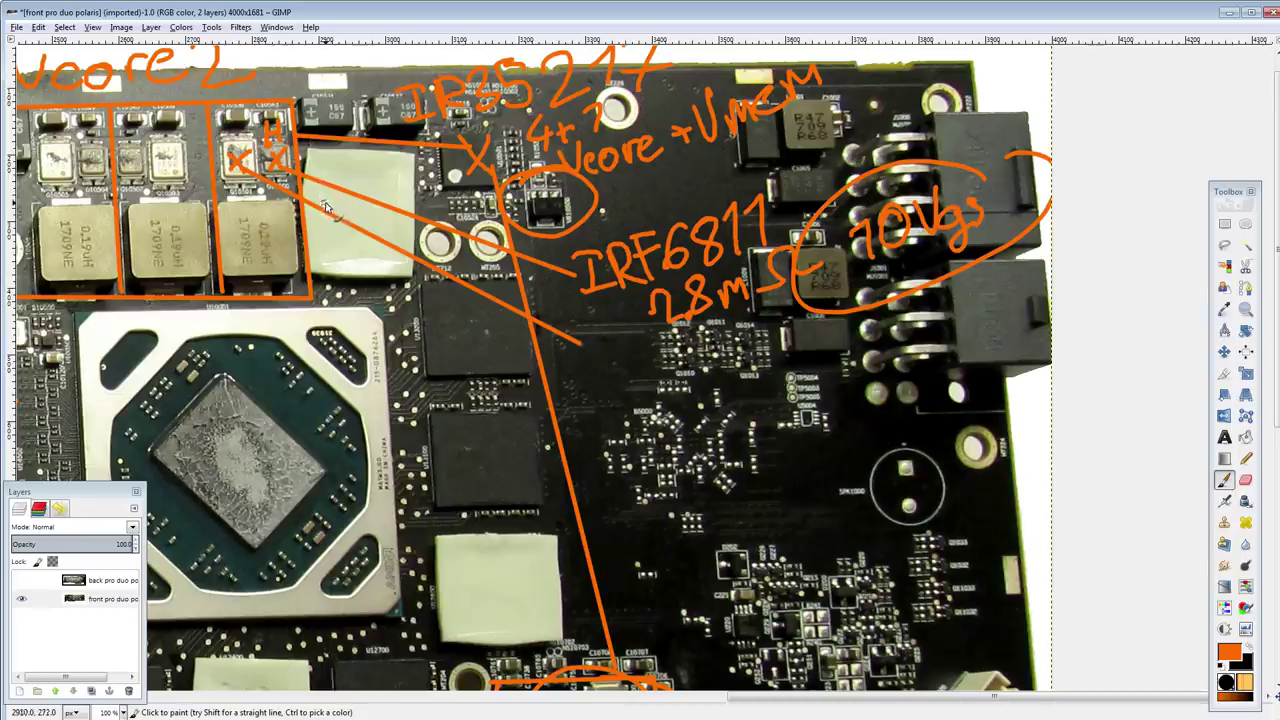
Step: Try to circle the IRF6811 label together with its 2.8mΩ value
{"action": "scroll", "coordinate": [562, 234], "scroll_direction": "down", "scroll_amount": 4}
{"action": "scroll", "coordinate": [562, 234], "scroll_direction": "right", "scroll_amount": 2}
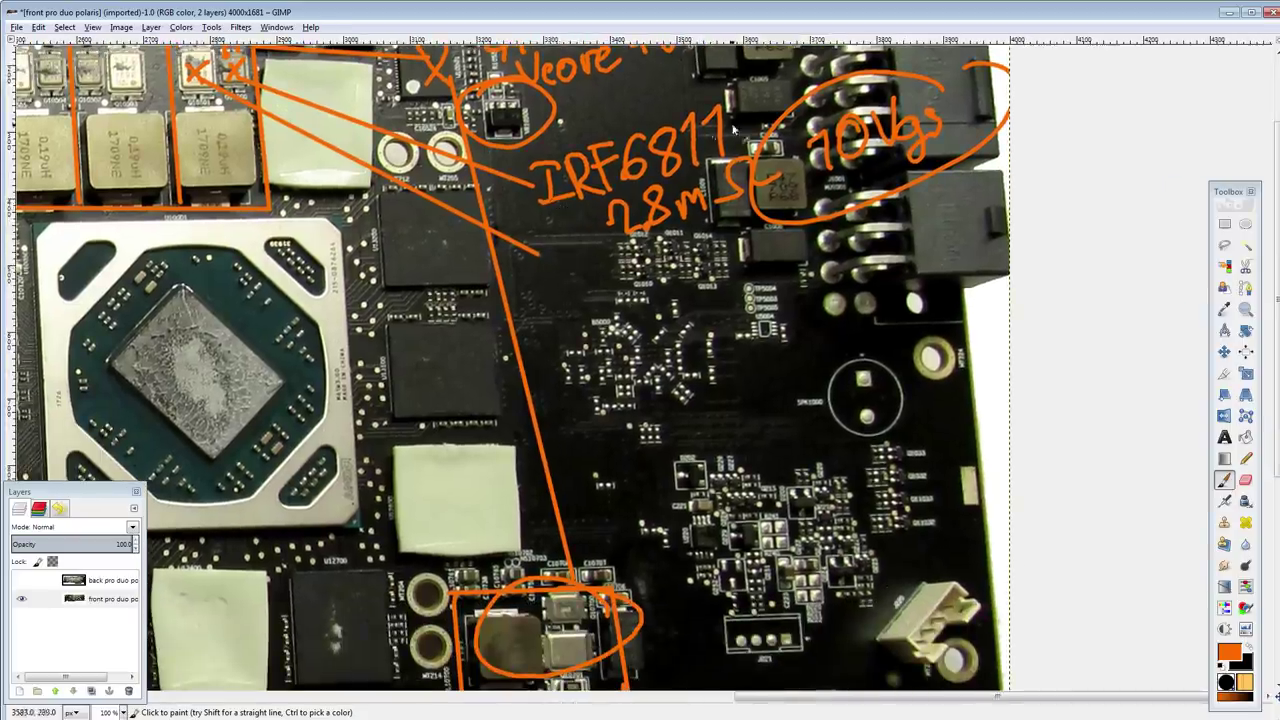
{"action": "mouse_move", "coordinate": [733, 128]}
{"action": "left_mouse_down"}
{"action": "mouse_move", "coordinate": [640, 238]}
{"action": "mouse_move", "coordinate": [758, 185]}
{"action": "left_mouse_up"}
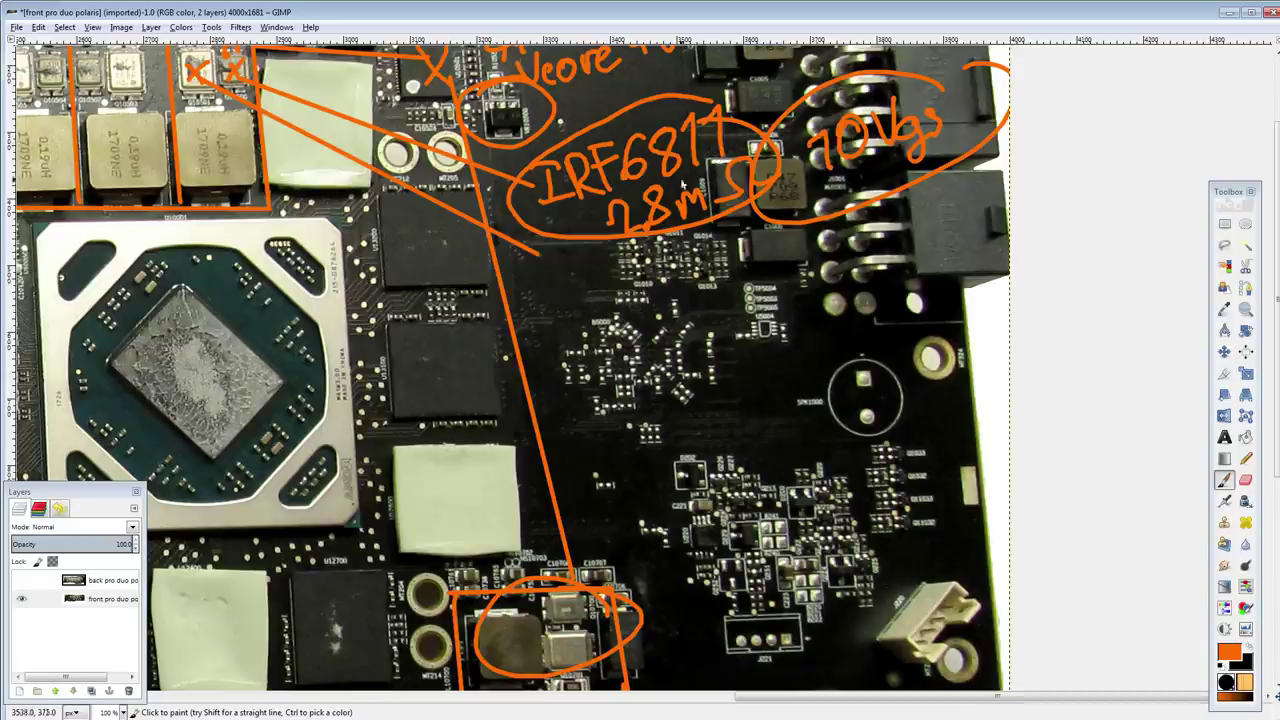
{"action": "key", "text": "ctrl+z"}
Step: Mark the larger MOSFET of the last Vcore2 phase "L" and write "IRF6894" at the end of its leader line
{"action": "mouse_move", "coordinate": [556, 246]}
{"action": "left_mouse_down"}
{"action": "mouse_move", "coordinate": [554, 279]}
{"action": "mouse_move", "coordinate": [566, 250]}
{"action": "mouse_move", "coordinate": [568, 279]}
{"action": "left_mouse_up"}
{"action": "left_click_drag", "start_coordinate": [592, 325], "coordinate": [688, 529]}
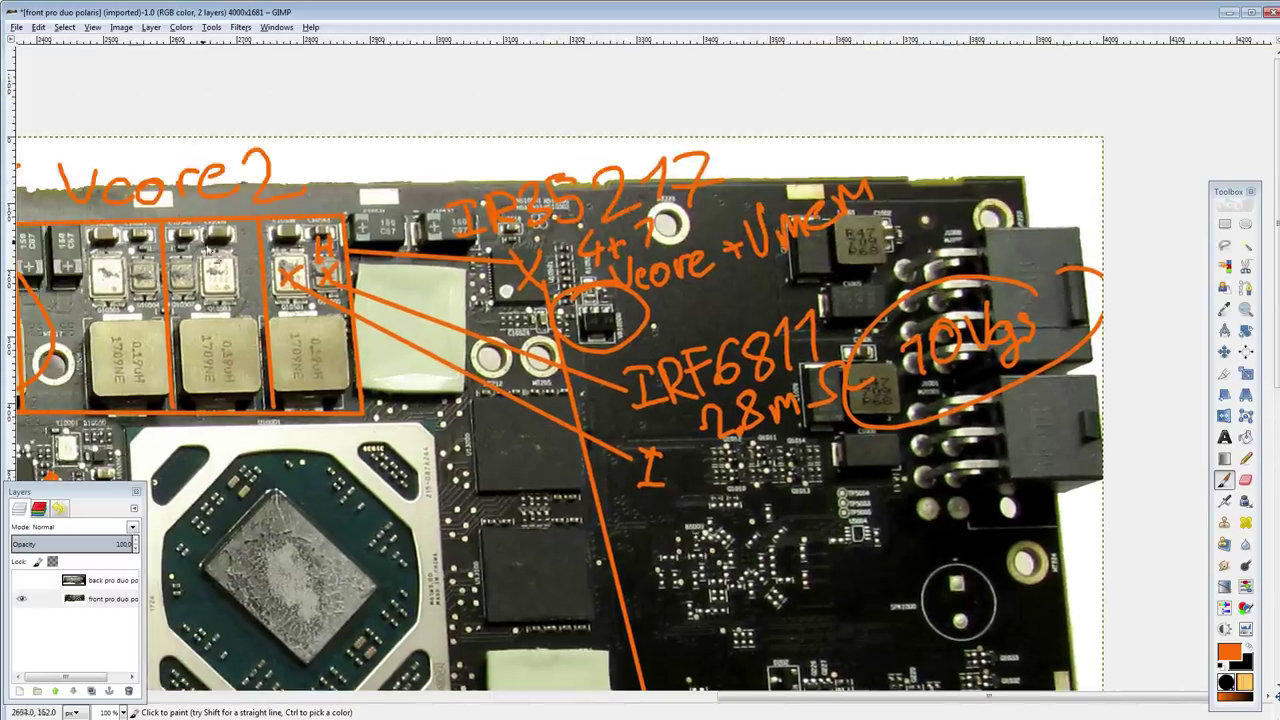
{"action": "scroll", "coordinate": [451, 235], "scroll_direction": "down", "scroll_amount": 5}
{"action": "scroll", "coordinate": [451, 235], "scroll_direction": "right", "scroll_amount": 2}
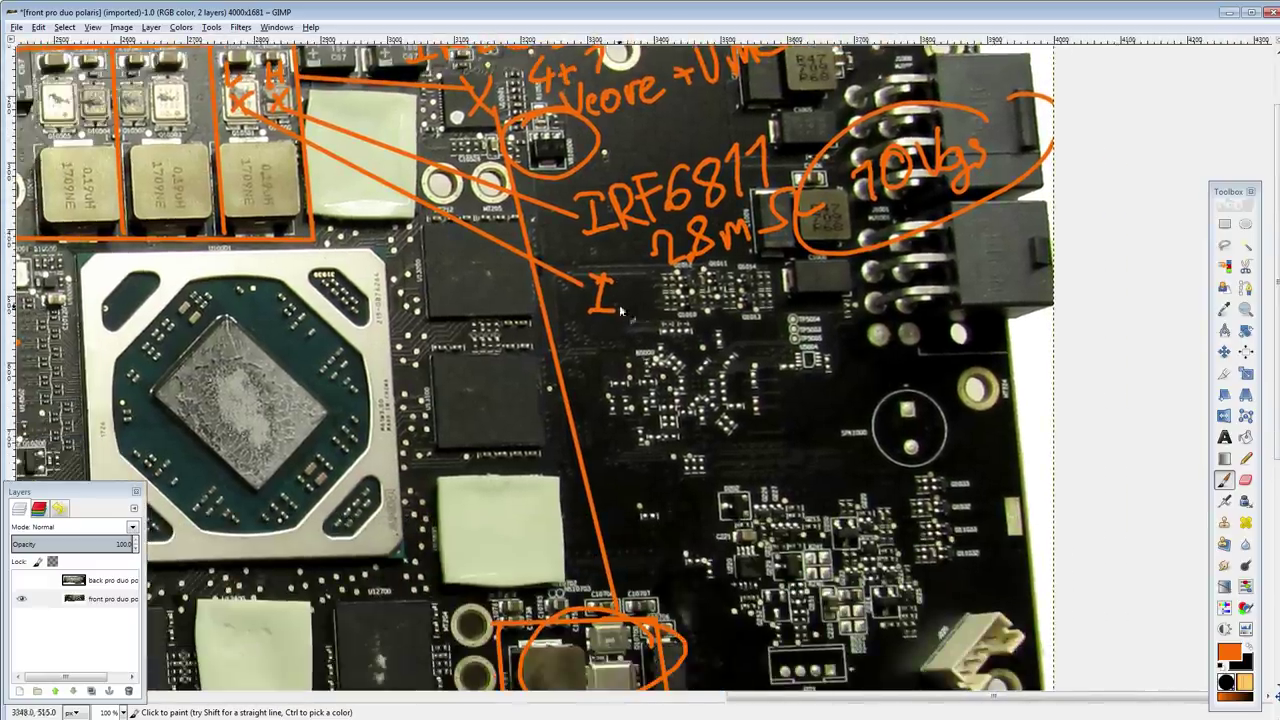
{"action": "mouse_move", "coordinate": [619, 294]}
{"action": "left_mouse_down"}
{"action": "mouse_move", "coordinate": [621, 312]}
{"action": "mouse_move", "coordinate": [664, 322]}
{"action": "mouse_move", "coordinate": [694, 285]}
{"action": "mouse_move", "coordinate": [690, 300]}
{"action": "left_mouse_up"}
{"action": "scroll", "coordinate": [688, 348], "scroll_direction": "up", "scroll_amount": 1}
{"action": "scroll", "coordinate": [688, 348], "scroll_direction": "right", "scroll_amount": 2}
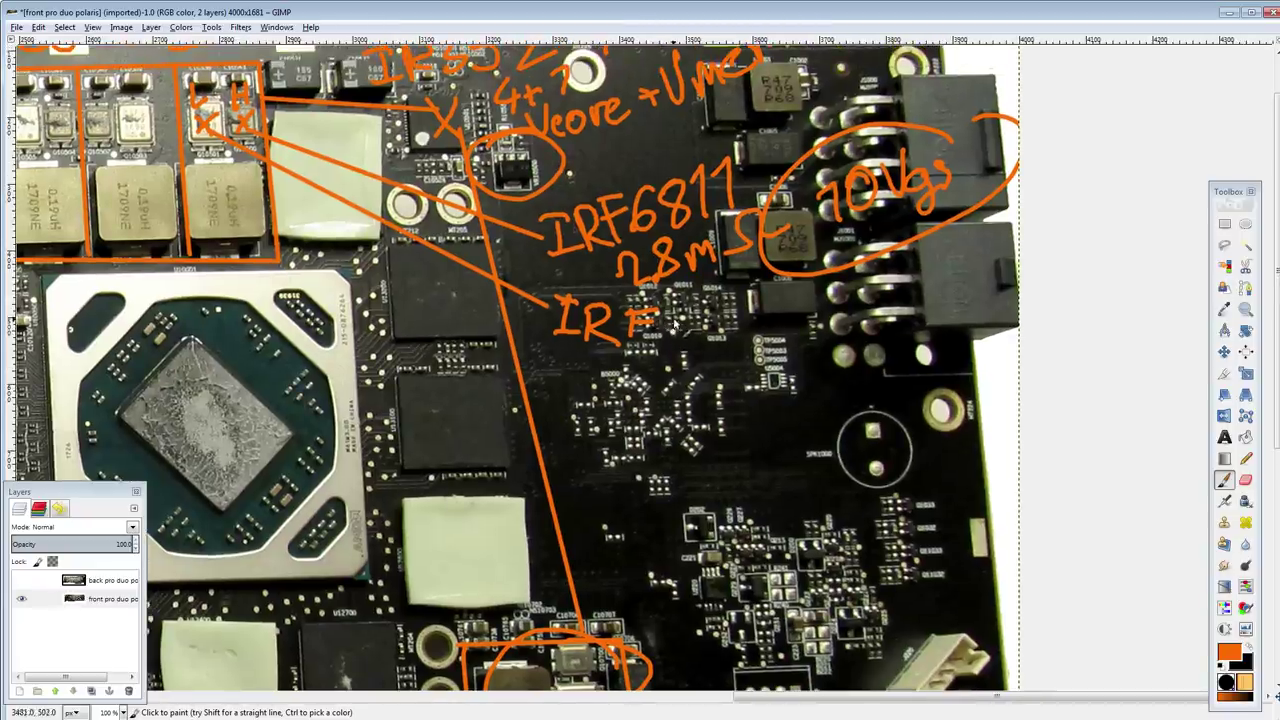
{"action": "mouse_move", "coordinate": [681, 307]}
{"action": "left_mouse_down"}
{"action": "mouse_move", "coordinate": [662, 334]}
{"action": "mouse_move", "coordinate": [703, 315]}
{"action": "mouse_move", "coordinate": [724, 339]}
{"action": "mouse_move", "coordinate": [764, 322]}
{"action": "left_mouse_up"}
{"action": "mouse_move", "coordinate": [756, 308]}
{"action": "left_mouse_down"}
{"action": "mouse_move", "coordinate": [761, 335]}
{"action": "mouse_move", "coordinate": [790, 143]}
{"action": "left_mouse_up"}
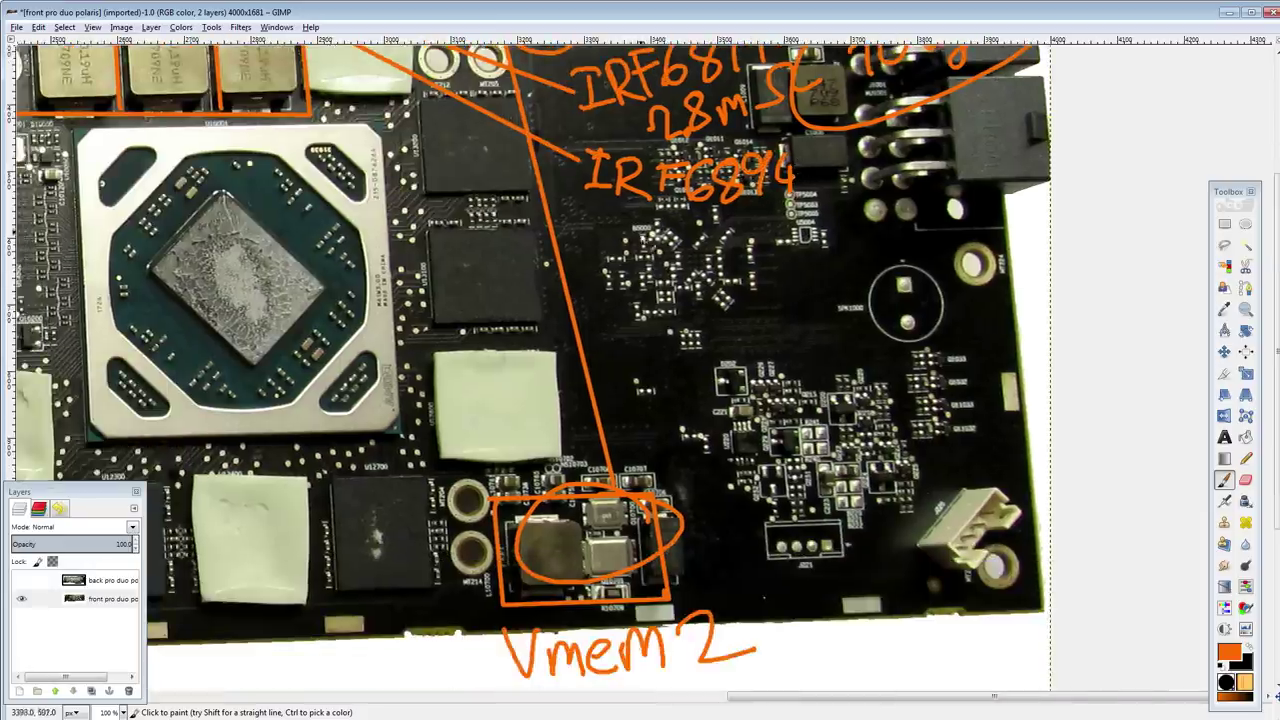
Step: Write the on-resistance beneath the IRF6894 label as "0.0009Ω" and again as "0.9mΩ"
{"action": "mouse_move", "coordinate": [642, 208]}
{"action": "left_mouse_down"}
{"action": "mouse_move", "coordinate": [622, 226]}
{"action": "mouse_move", "coordinate": [644, 212]}
{"action": "mouse_move", "coordinate": [716, 213]}
{"action": "mouse_move", "coordinate": [738, 236]}
{"action": "mouse_move", "coordinate": [770, 214]}
{"action": "mouse_move", "coordinate": [774, 244]}
{"action": "left_mouse_up"}
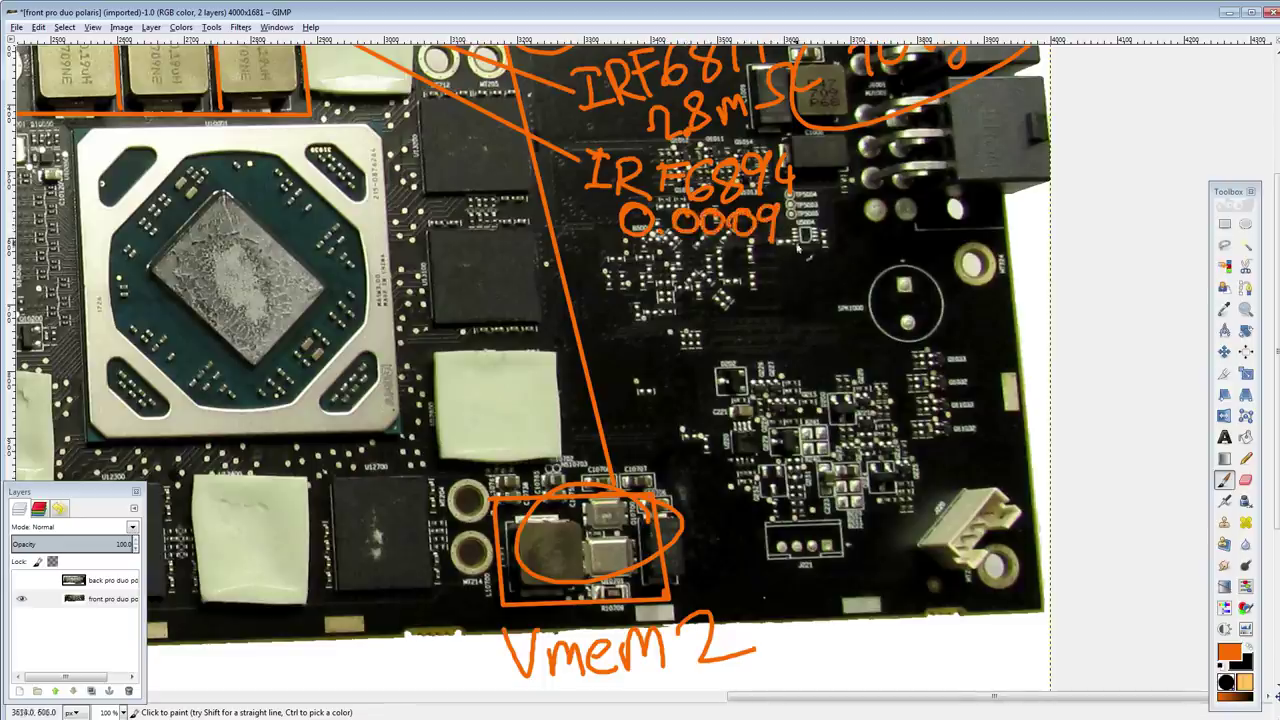
{"action": "mouse_move", "coordinate": [820, 206]}
{"action": "left_mouse_down"}
{"action": "mouse_move", "coordinate": [798, 242]}
{"action": "mouse_move", "coordinate": [856, 232]}
{"action": "left_mouse_up"}
{"action": "scroll", "coordinate": [522, 512], "scroll_direction": "right", "scroll_amount": 1}
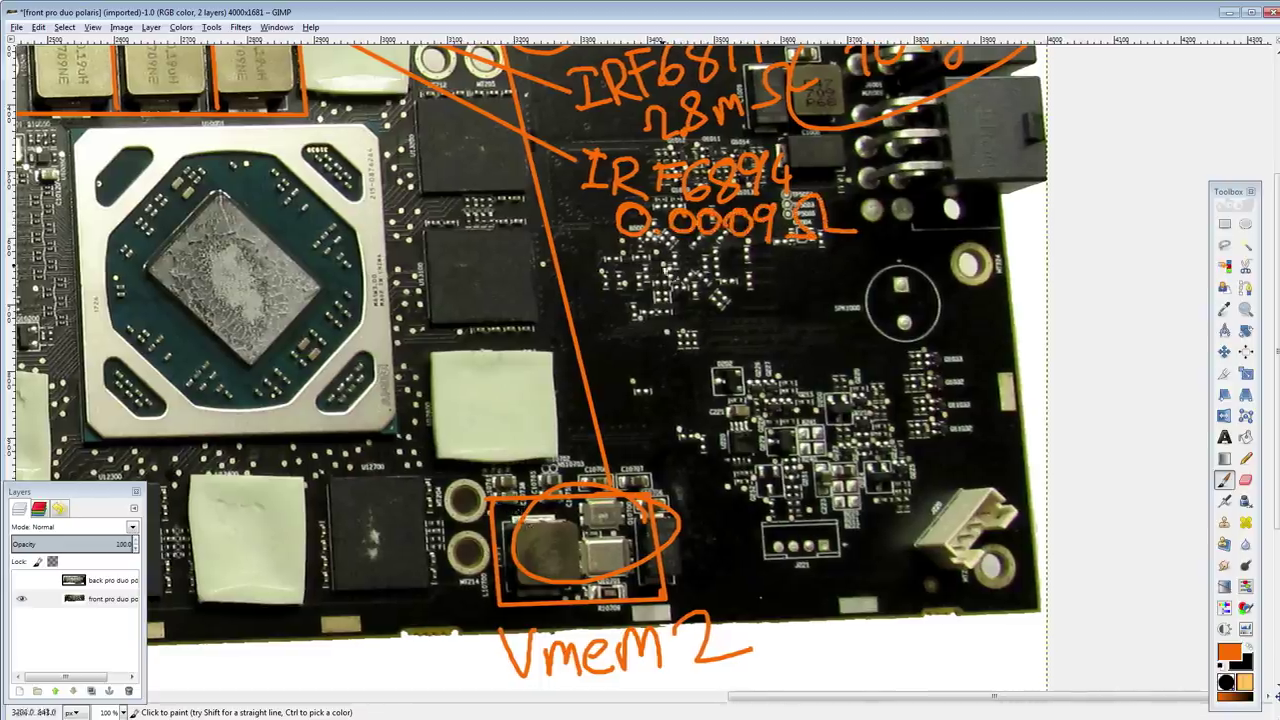
{"action": "mouse_move", "coordinate": [736, 258]}
{"action": "left_mouse_down"}
{"action": "mouse_move", "coordinate": [728, 290]}
{"action": "mouse_move", "coordinate": [854, 290]}
{"action": "left_mouse_up"}
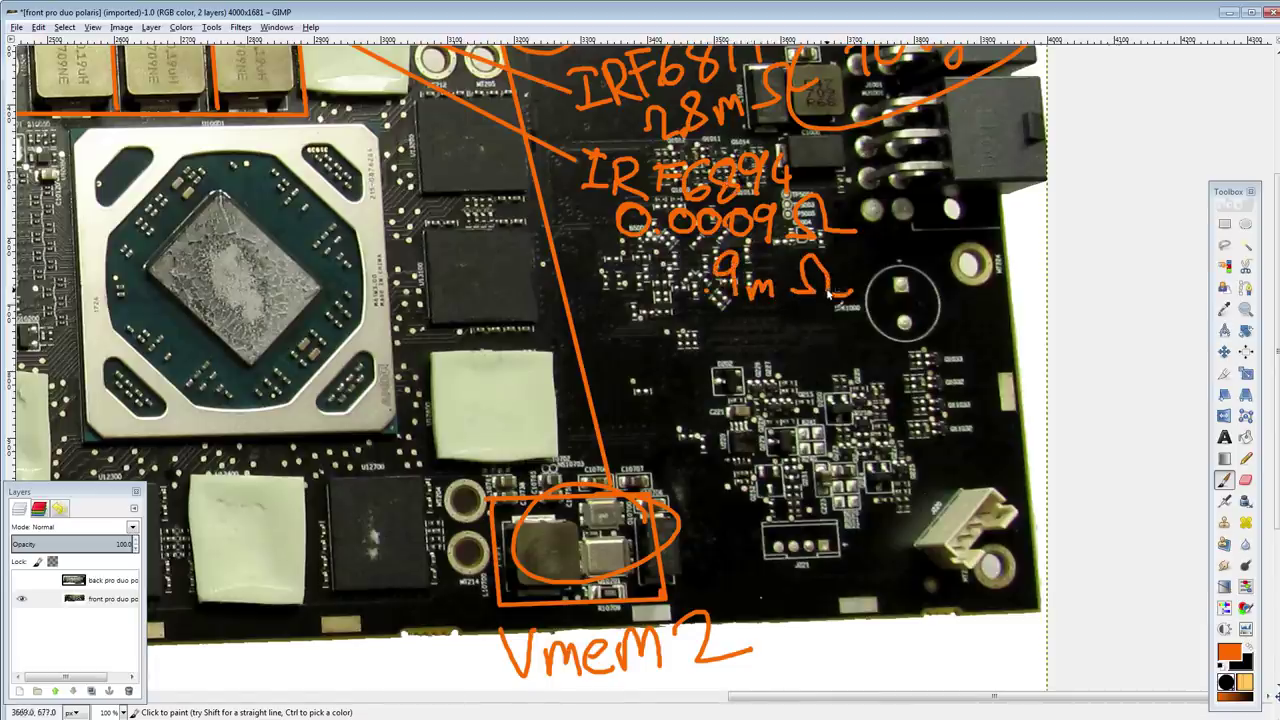
{"action": "left_click_drag", "start_coordinate": [690, 252], "coordinate": [676, 266]}
{"action": "scroll", "coordinate": [665, 385], "scroll_direction": "up", "scroll_amount": 2}
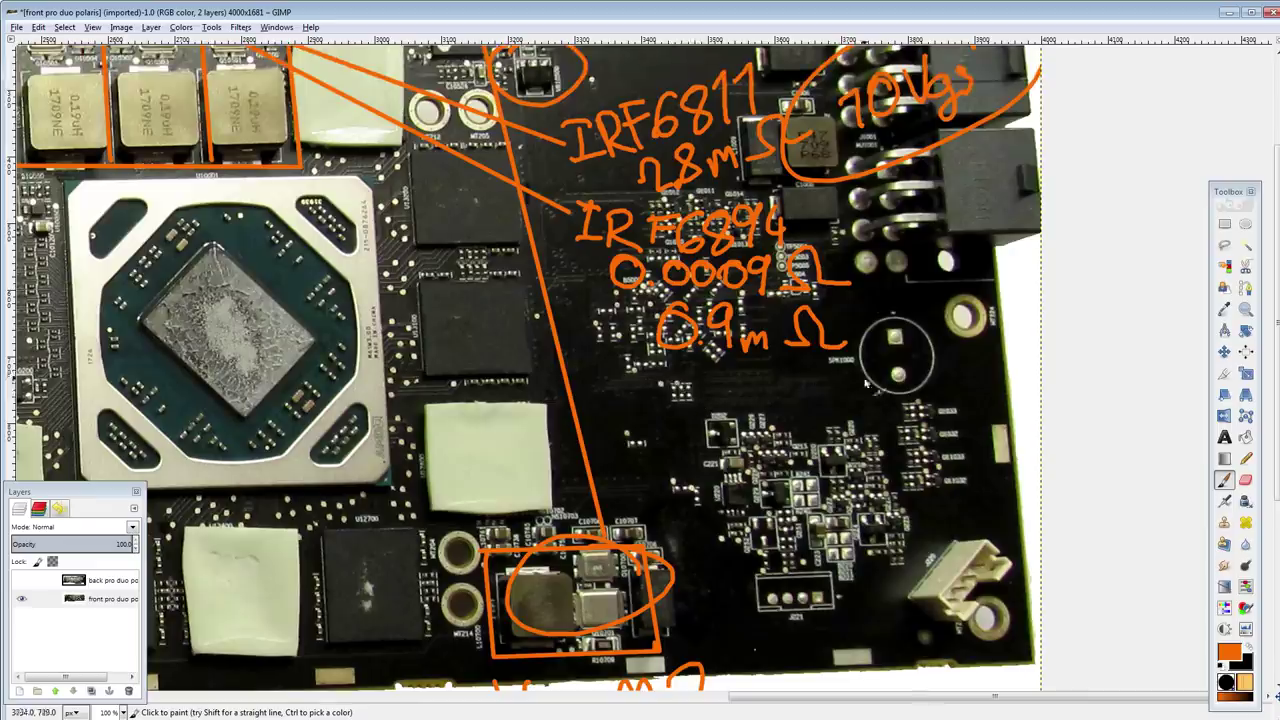
Step: Try to circle the 0.9mΩ value and the IRF6894 label
{"action": "scroll", "coordinate": [815, 377], "scroll_direction": "up", "scroll_amount": 5}
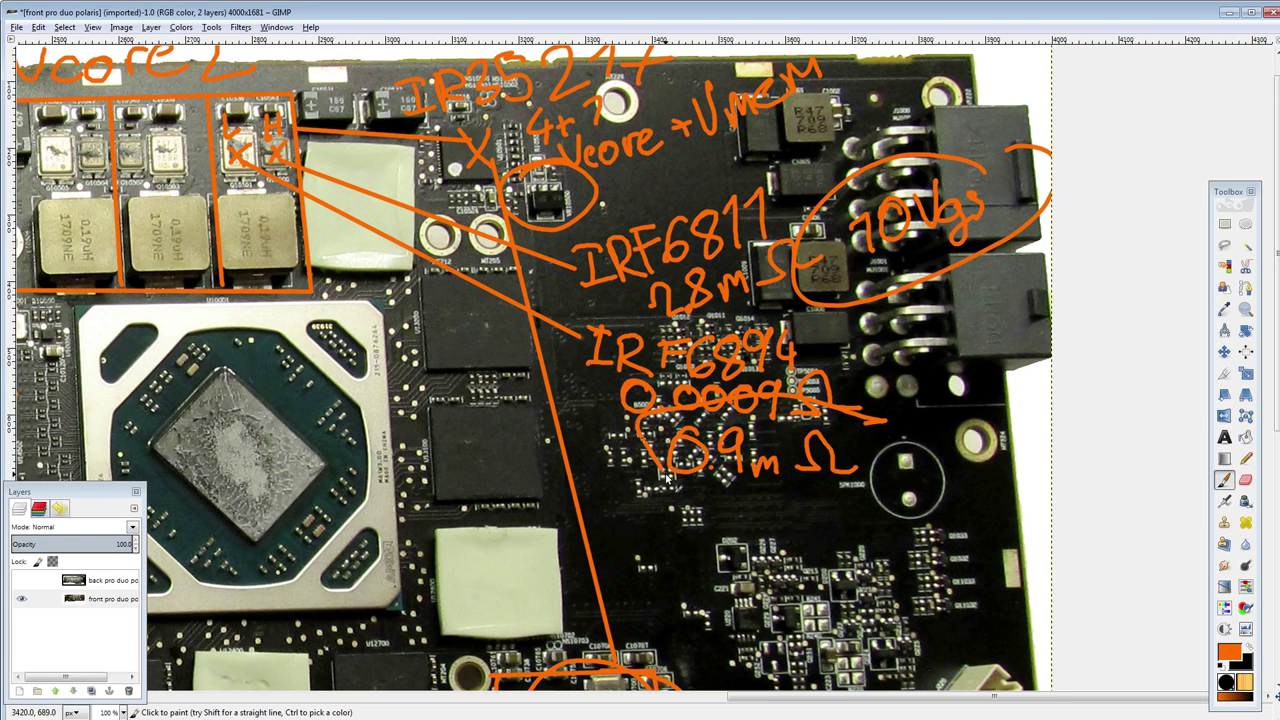
{"action": "scroll", "coordinate": [761, 338], "scroll_direction": "left", "scroll_amount": 3}
{"action": "mouse_move", "coordinate": [852, 430]}
{"action": "left_mouse_down"}
{"action": "mouse_move", "coordinate": [750, 430]}
{"action": "mouse_move", "coordinate": [800, 402]}
{"action": "left_mouse_up"}
{"action": "key", "text": "ctrl+z"}
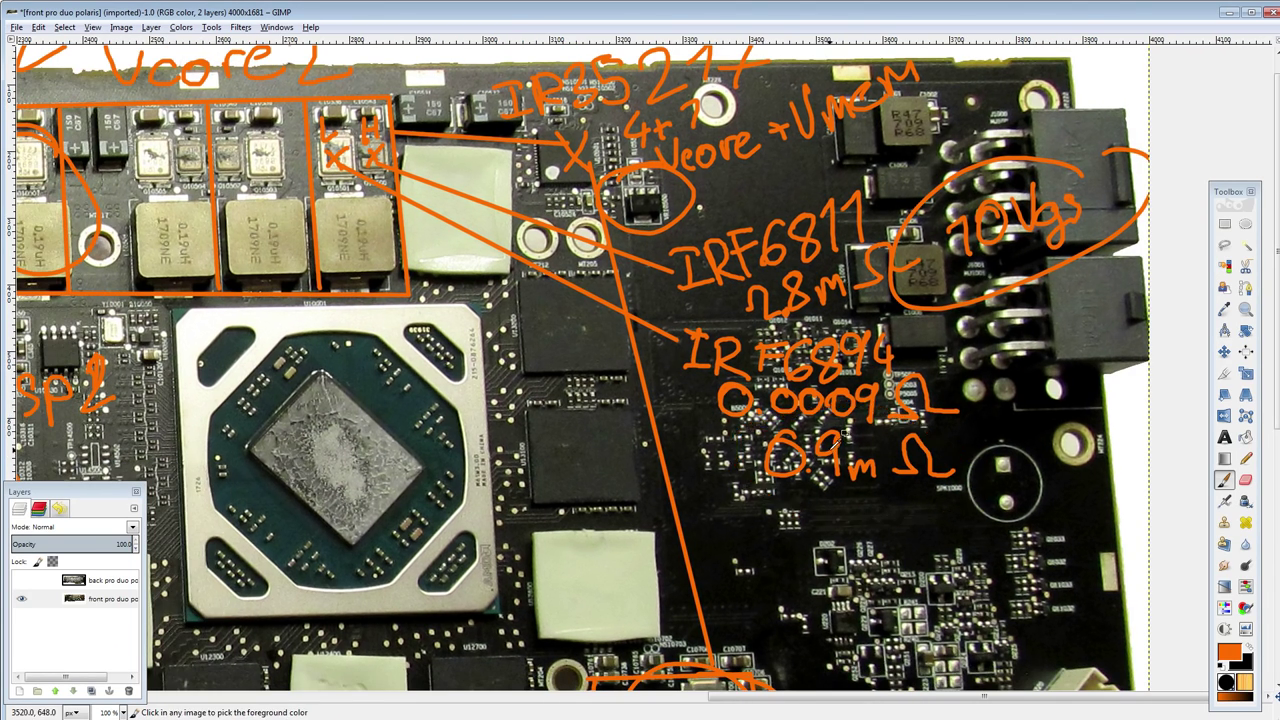
{"action": "mouse_move", "coordinate": [848, 347]}
{"action": "left_mouse_down"}
{"action": "mouse_move", "coordinate": [645, 325]}
{"action": "mouse_move", "coordinate": [884, 360]}
{"action": "left_mouse_up"}
{"action": "key", "text": "ctrl+z"}
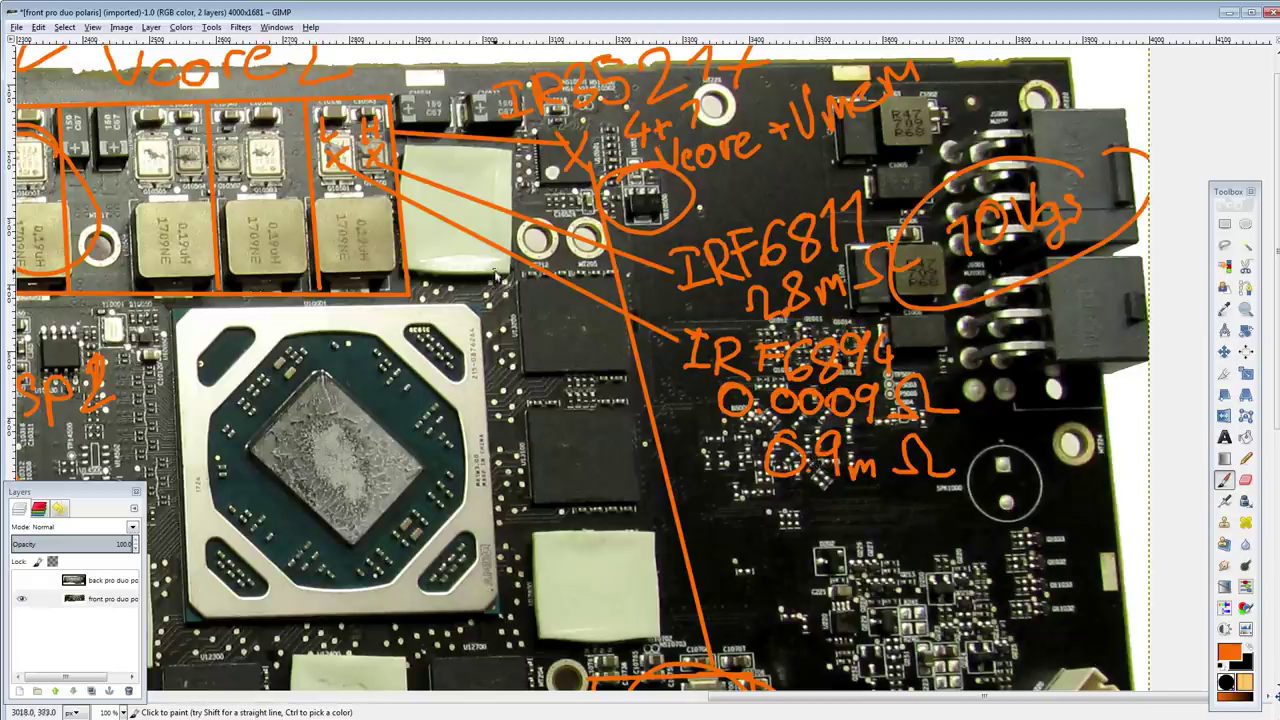
{"action": "mouse_move", "coordinate": [880, 330]}
{"action": "left_mouse_down"}
{"action": "mouse_move", "coordinate": [705, 318]}
{"action": "mouse_move", "coordinate": [905, 315]}
{"action": "left_mouse_up"}
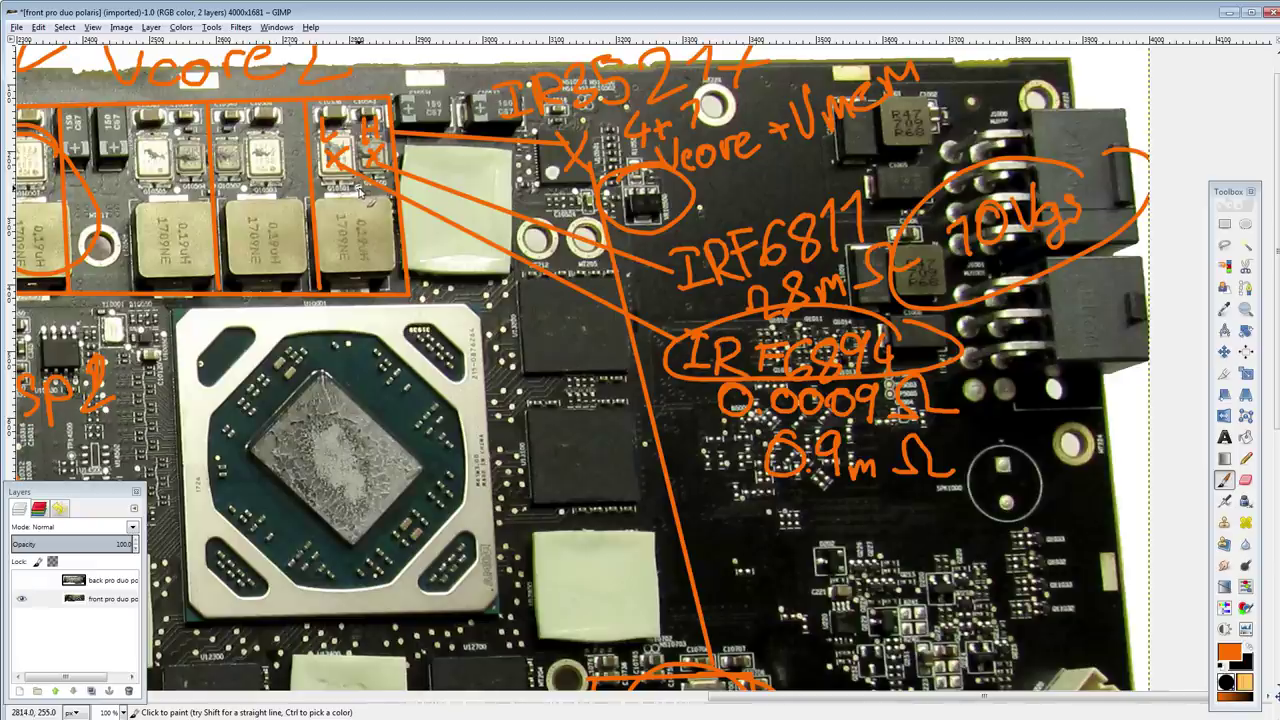
{"action": "key", "text": "ctrl+z"}
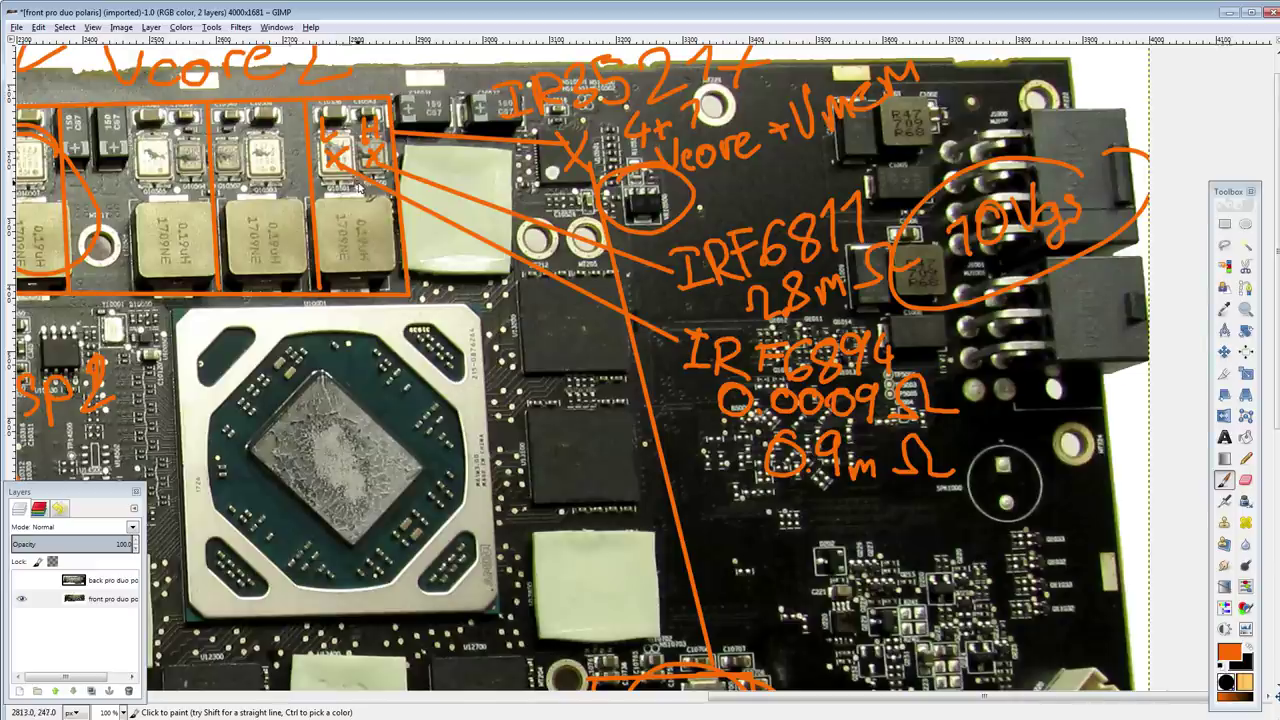
Step: Write the operating conditions "300KHz 10Vgs" just beneath the box around the Vcore2 phases
{"action": "left_click_drag", "start_coordinate": [394, 306], "coordinate": [456, 396]}
{"action": "scroll", "coordinate": [493, 375], "scroll_direction": "down", "scroll_amount": 3}
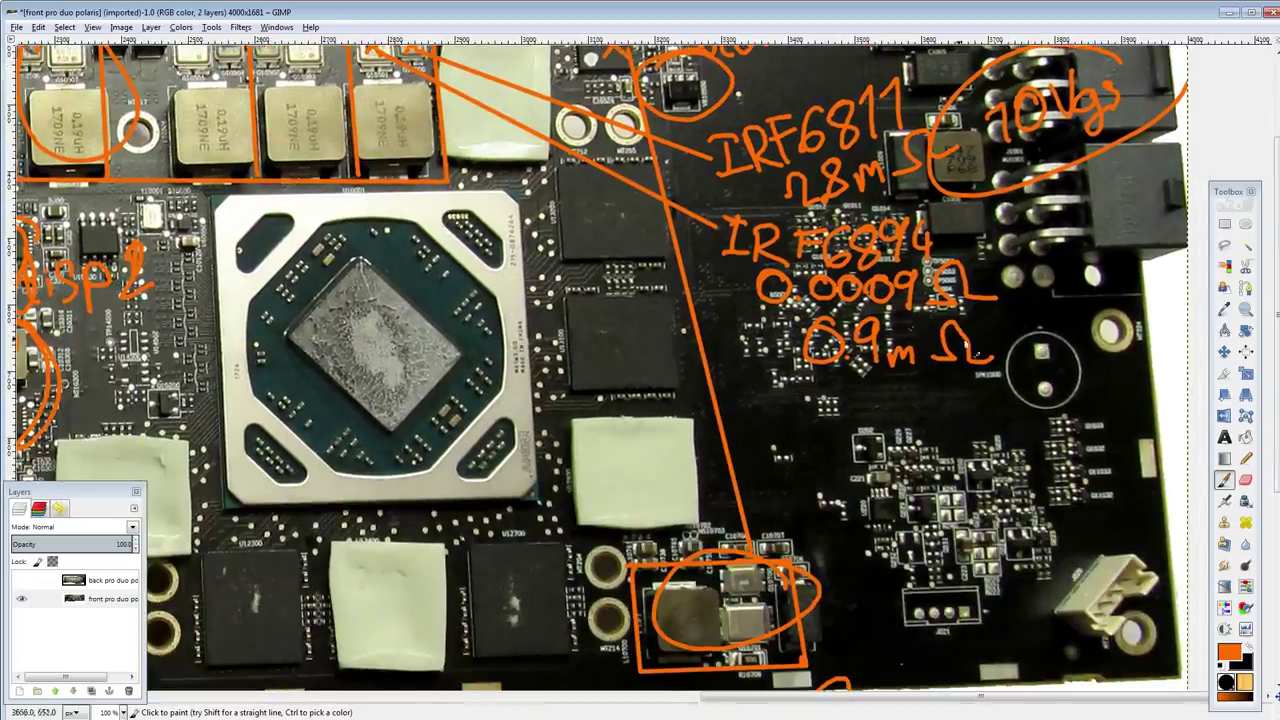
{"action": "left_click_drag", "start_coordinate": [640, 421], "coordinate": [850, 531]}
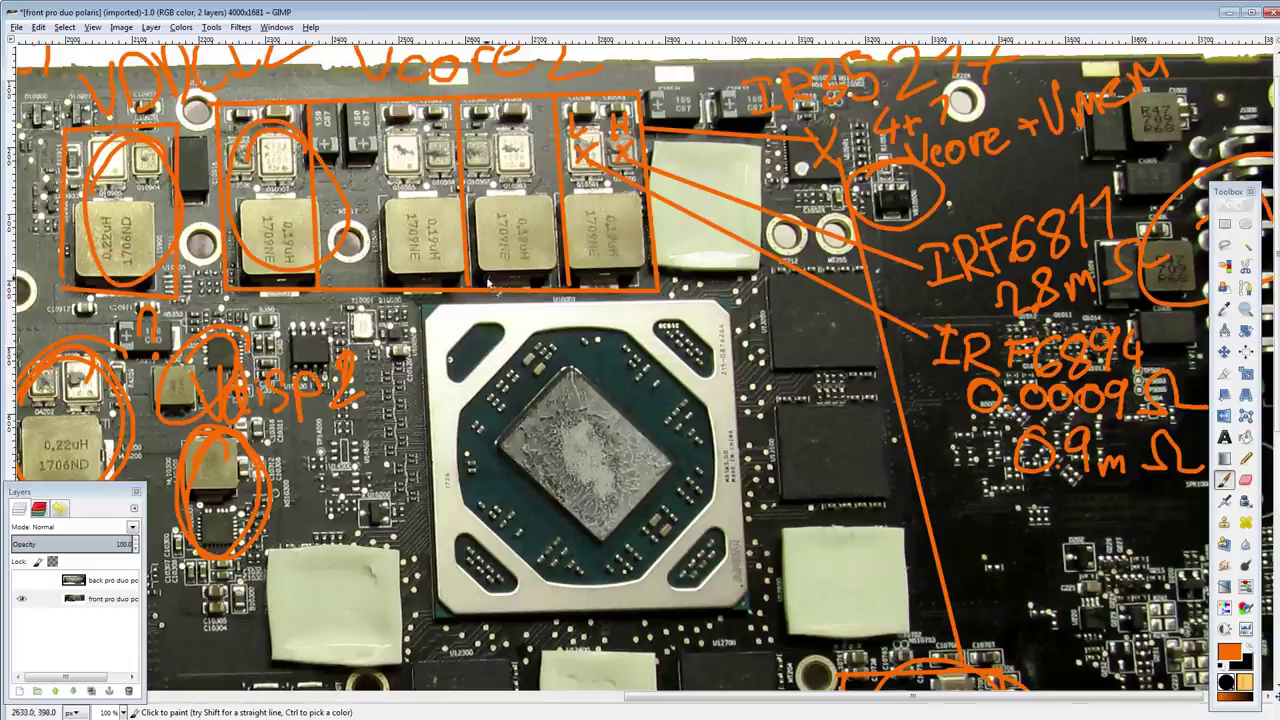
{"action": "mouse_move", "coordinate": [440, 305]}
{"action": "left_mouse_down"}
{"action": "mouse_move", "coordinate": [465, 325]}
{"action": "mouse_move", "coordinate": [520, 305]}
{"action": "mouse_move", "coordinate": [568, 340]}
{"action": "mouse_move", "coordinate": [612, 342]}
{"action": "mouse_move", "coordinate": [662, 298]}
{"action": "mouse_move", "coordinate": [690, 328]}
{"action": "mouse_move", "coordinate": [700, 294]}
{"action": "mouse_move", "coordinate": [724, 298]}
{"action": "mouse_move", "coordinate": [740, 348]}
{"action": "mouse_move", "coordinate": [768, 312]}
{"action": "left_mouse_up"}
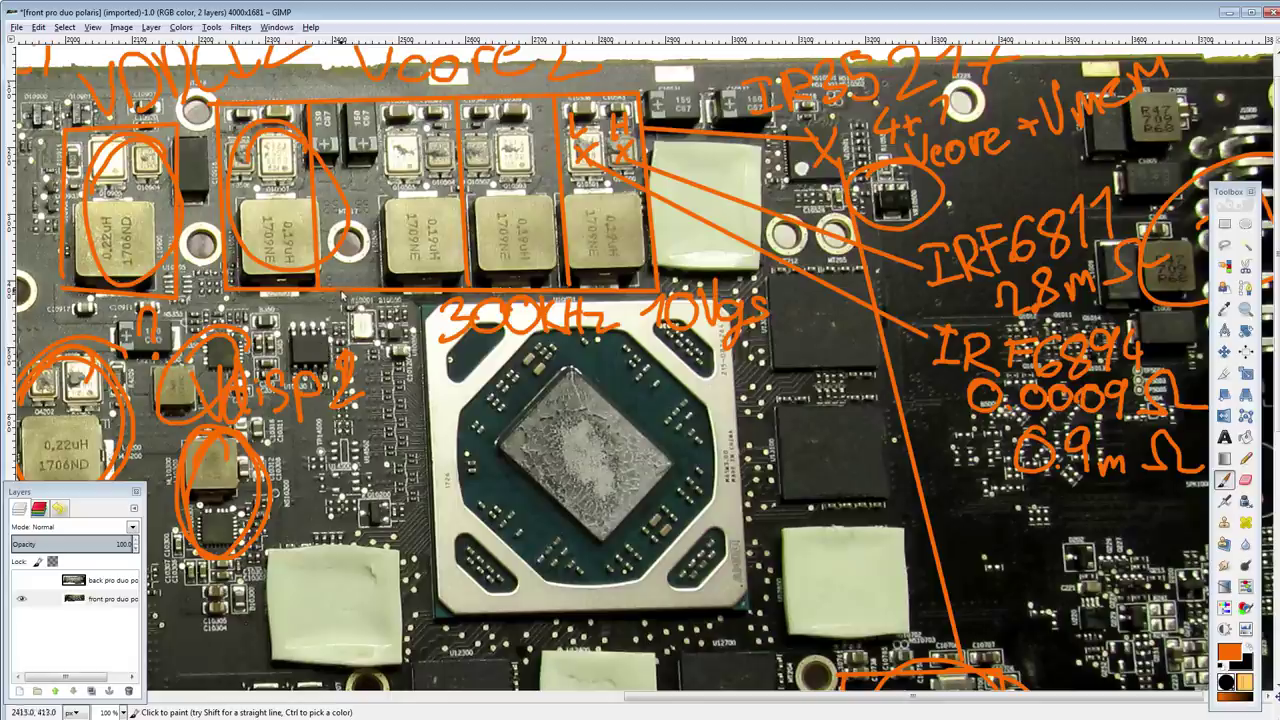
Step: Draw a bent arrow from the underside of the Vcore2 box to the second GPU's die
{"action": "left_click", "coordinate": [342, 296]}
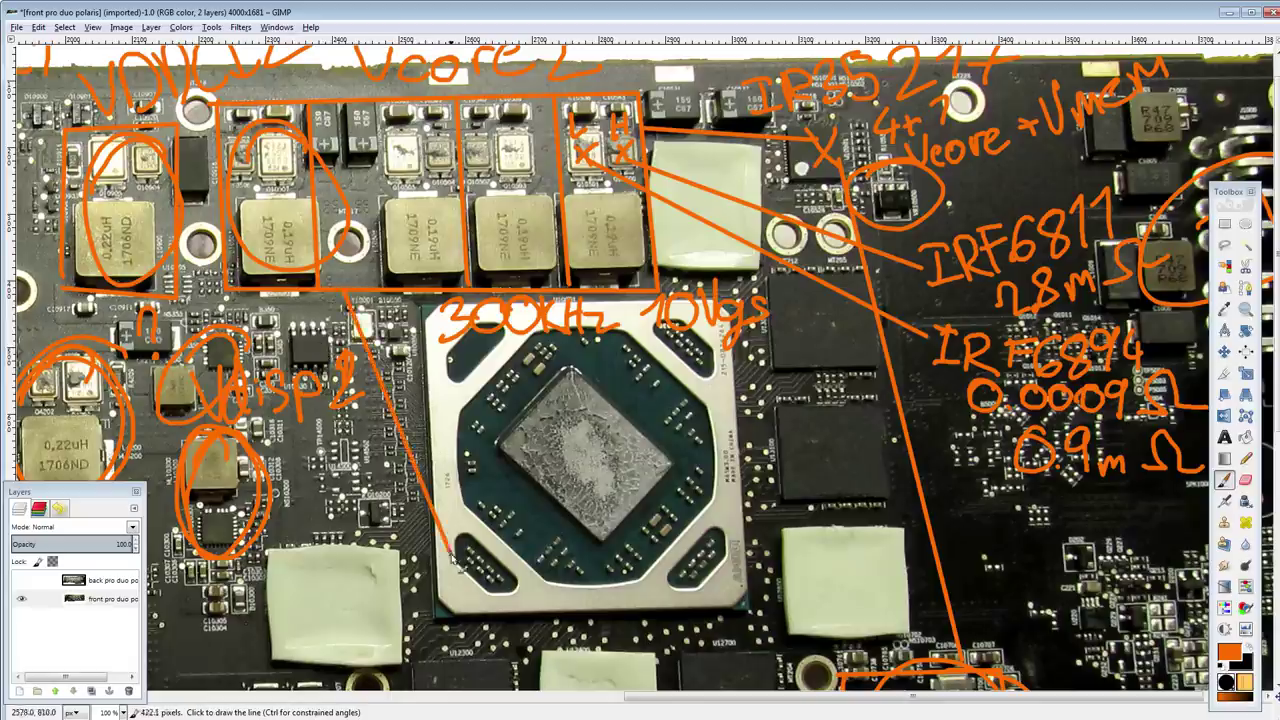
{"action": "mouse_move", "coordinate": [388, 288]}
{"action": "left_mouse_down"}
{"action": "mouse_move", "coordinate": [396, 362]}
{"action": "mouse_move", "coordinate": [571, 421]}
{"action": "mouse_move", "coordinate": [543, 416]}
{"action": "left_mouse_up"}
{"action": "left_click_drag", "start_coordinate": [483, 422], "coordinate": [503, 212]}
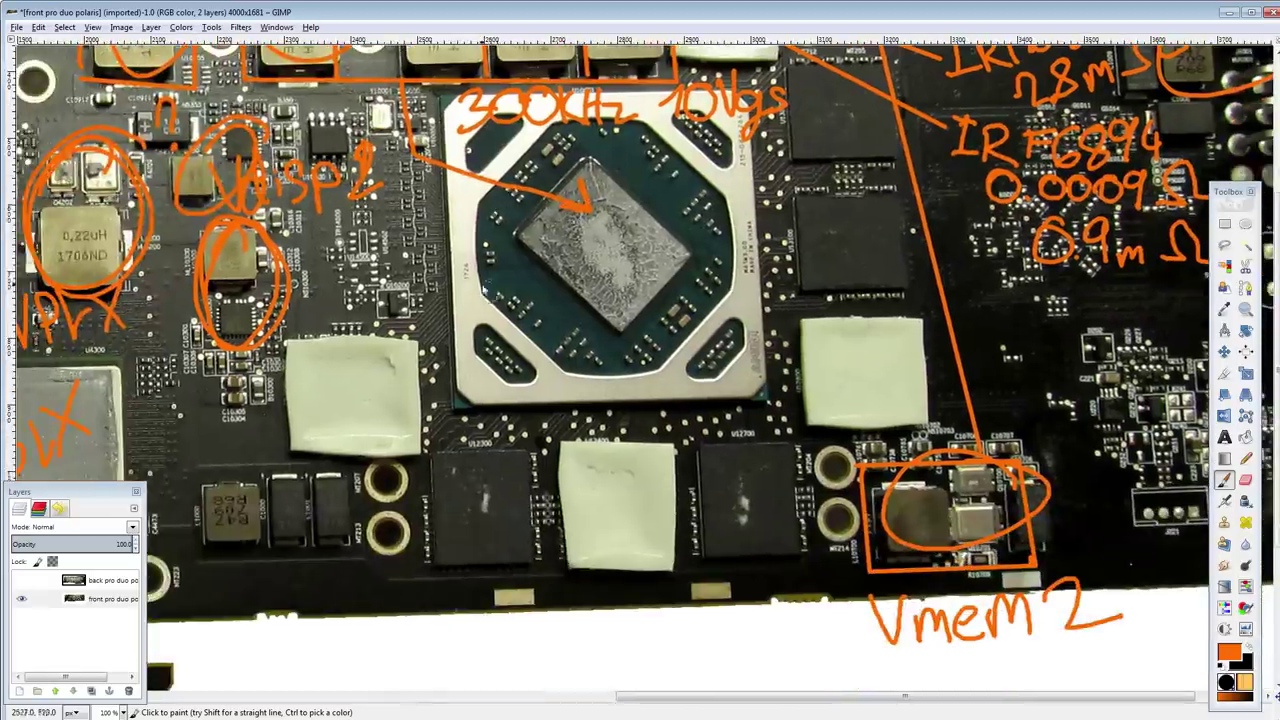
Step: Start a table over the second GPU with columns V and A, the row 1.1, 100, 10W, and two vertical divider lines
{"action": "mouse_move", "coordinate": [384, 242]}
{"action": "left_mouse_down"}
{"action": "mouse_move", "coordinate": [392, 262]}
{"action": "mouse_move", "coordinate": [412, 262]}
{"action": "mouse_move", "coordinate": [446, 232]}
{"action": "mouse_move", "coordinate": [490, 250]}
{"action": "mouse_move", "coordinate": [475, 266]}
{"action": "mouse_move", "coordinate": [498, 234]}
{"action": "mouse_move", "coordinate": [580, 260]}
{"action": "mouse_move", "coordinate": [606, 232]}
{"action": "mouse_move", "coordinate": [640, 238]}
{"action": "left_mouse_up"}
{"action": "key", "text": "ctrl+z"}
{"action": "key", "text": "ctrl+z"}
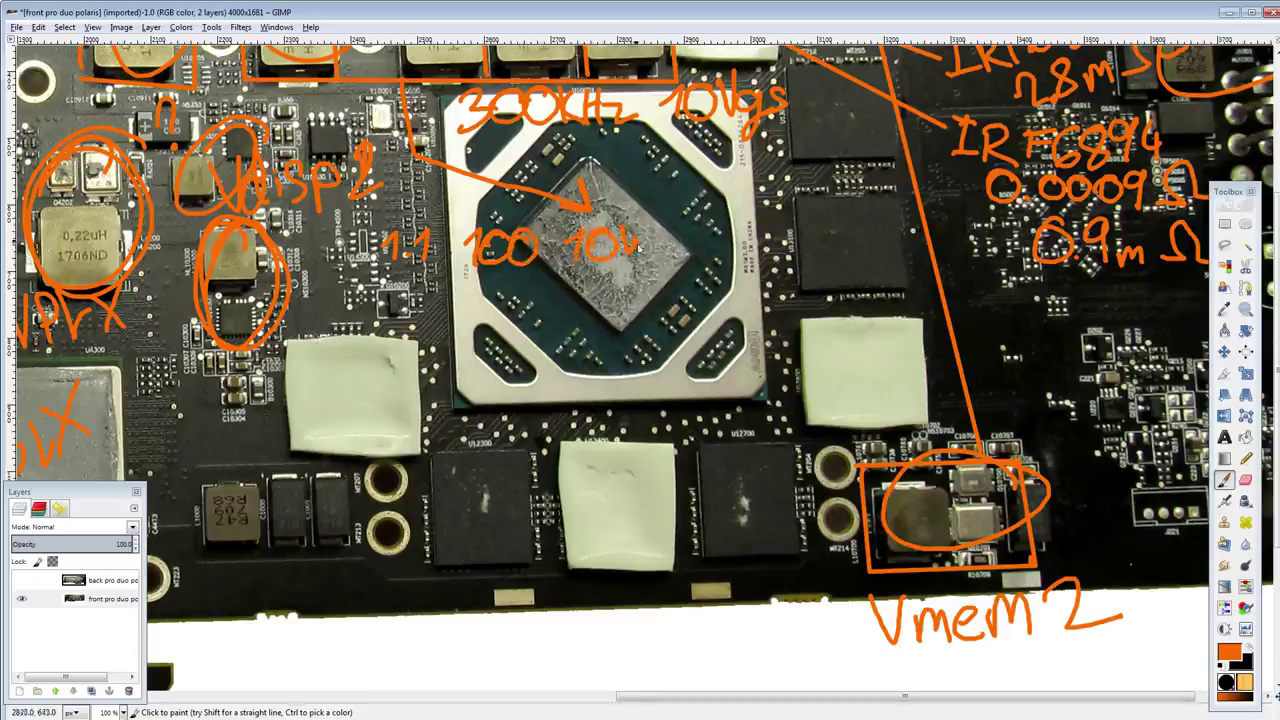
{"action": "mouse_move", "coordinate": [548, 231]}
{"action": "left_mouse_down"}
{"action": "mouse_move", "coordinate": [535, 263]}
{"action": "mouse_move", "coordinate": [558, 262]}
{"action": "left_mouse_up"}
{"action": "key", "text": "ctrl+z"}
{"action": "left_click_drag", "start_coordinate": [393, 204], "coordinate": [414, 201]}
{"action": "mouse_move", "coordinate": [516, 192]}
{"action": "left_mouse_down"}
{"action": "mouse_move", "coordinate": [504, 216]}
{"action": "mouse_move", "coordinate": [528, 218]}
{"action": "left_mouse_up"}
{"action": "left_click_drag", "start_coordinate": [506, 208], "coordinate": [522, 208]}
{"action": "left_click_drag", "start_coordinate": [446, 186], "coordinate": [472, 464]}
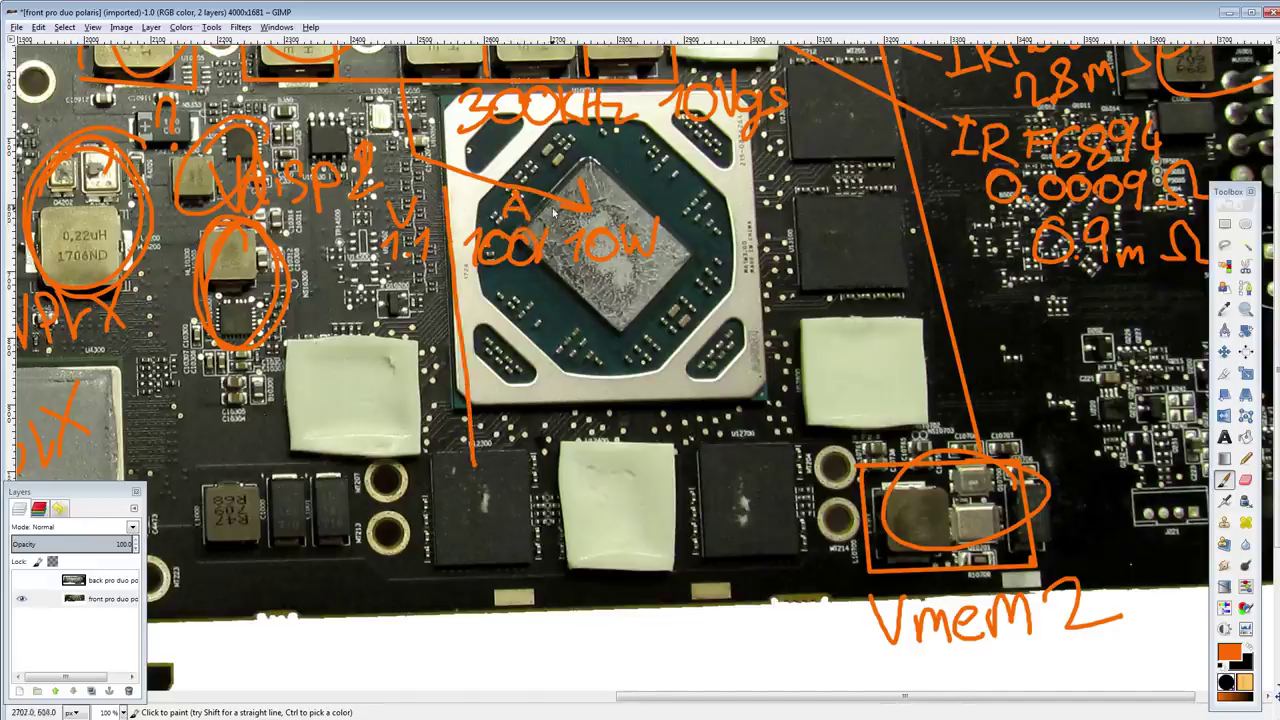
{"action": "left_click_drag", "start_coordinate": [553, 211], "coordinate": [577, 486]}
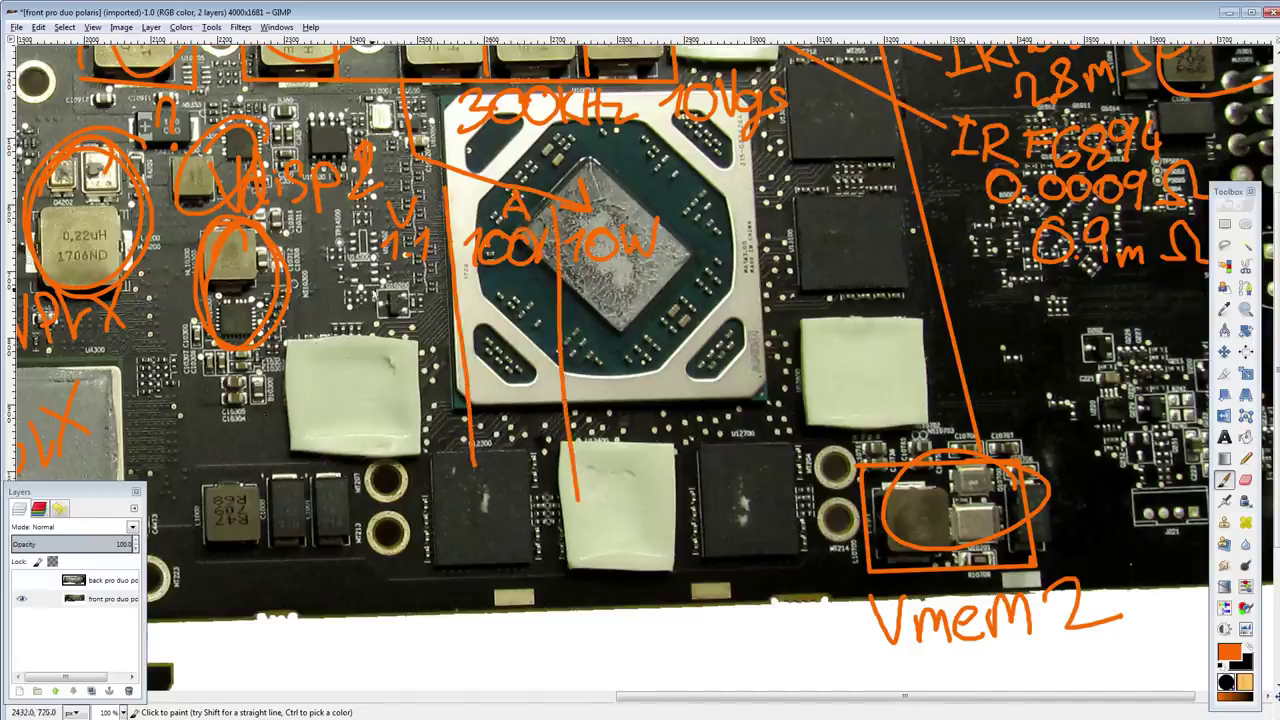
Step: Add a second table row reading 1.2, 125, 14W beneath the first
{"action": "mouse_move", "coordinate": [374, 293]}
{"action": "left_mouse_down"}
{"action": "mouse_move", "coordinate": [409, 349]}
{"action": "mouse_move", "coordinate": [549, 348]}
{"action": "left_mouse_up"}
{"action": "left_click", "coordinate": [418, 349]}
{"action": "key", "text": "ctrl+z"}
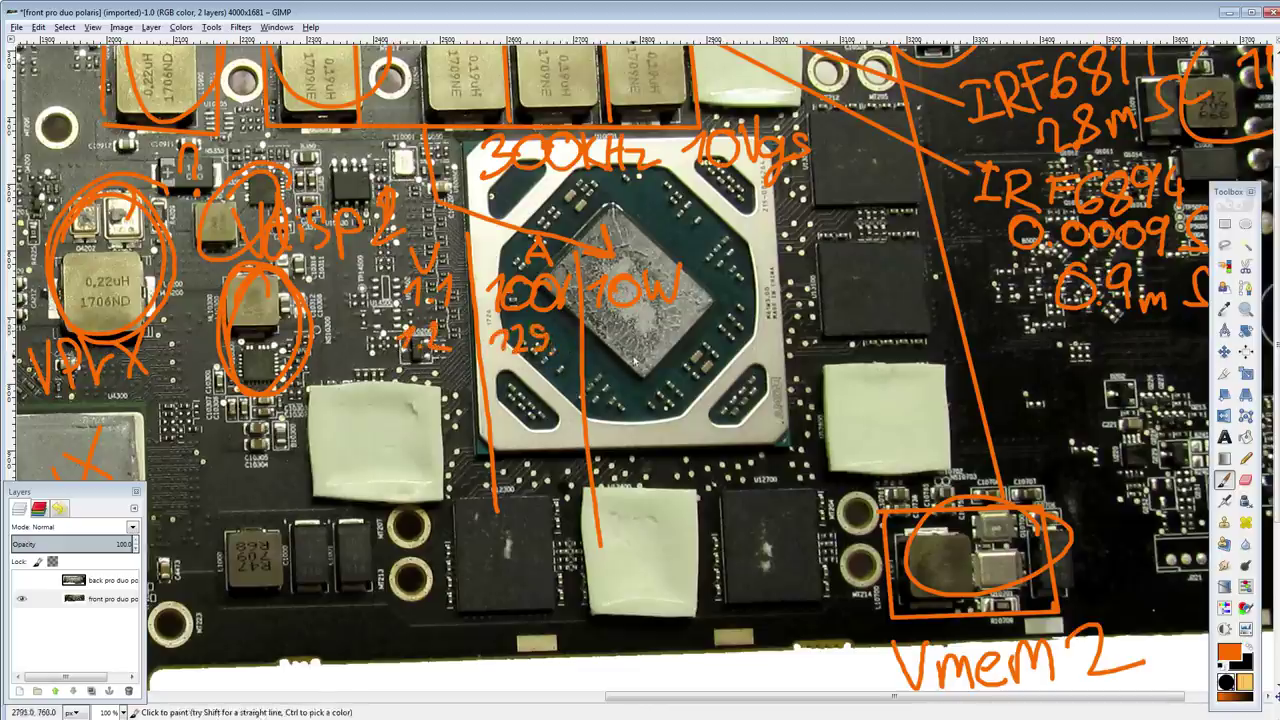
{"action": "key", "text": "ctrl+z"}
{"action": "key", "text": "ctrl+z"}
{"action": "key", "text": "ctrl+z"}
{"action": "key", "text": "ctrl+z"}
{"action": "mouse_move", "coordinate": [491, 344]}
{"action": "left_mouse_down"}
{"action": "mouse_move", "coordinate": [508, 362]}
{"action": "mouse_move", "coordinate": [560, 357]}
{"action": "left_mouse_up"}
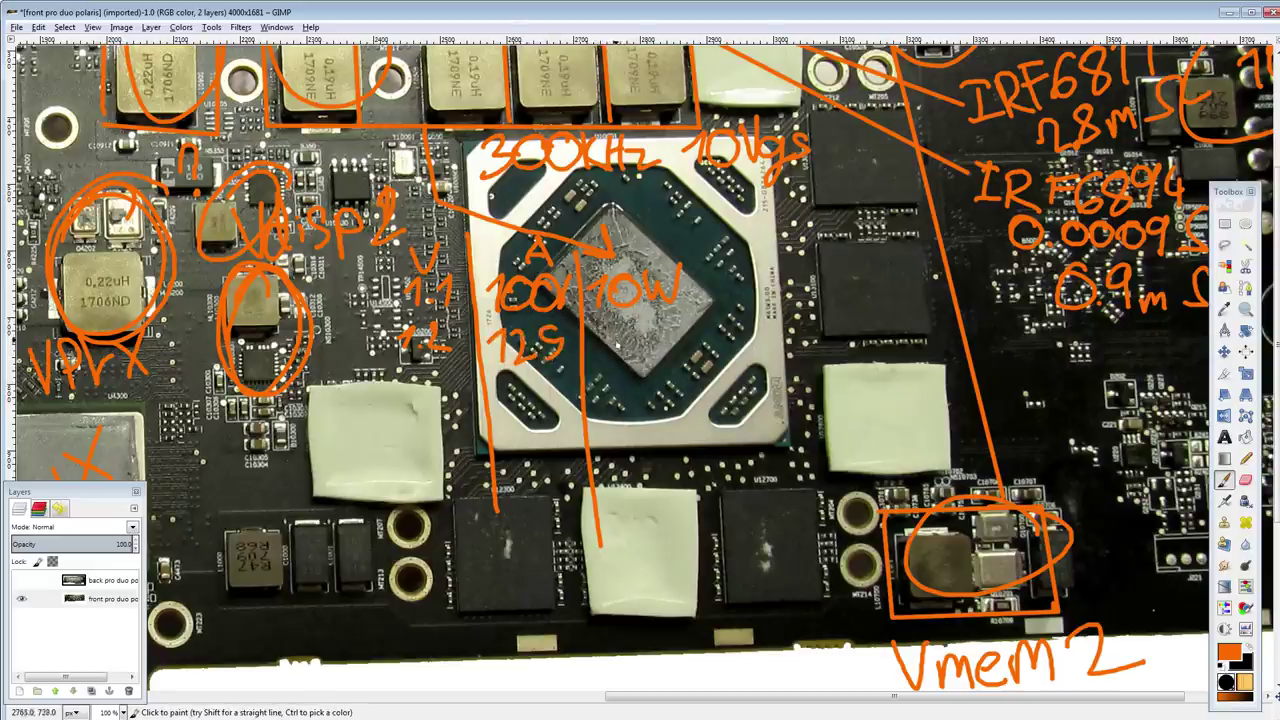
{"action": "mouse_move", "coordinate": [601, 341]}
{"action": "left_mouse_down"}
{"action": "mouse_move", "coordinate": [613, 355]}
{"action": "mouse_move", "coordinate": [668, 352]}
{"action": "mouse_move", "coordinate": [700, 317]}
{"action": "left_mouse_up"}
Step: Add two more table rows reading 1.3, 150, 18W and 1.4, 175, 23W
{"action": "mouse_move", "coordinate": [391, 372]}
{"action": "left_mouse_down"}
{"action": "mouse_move", "coordinate": [390, 396]}
{"action": "mouse_move", "coordinate": [534, 392]}
{"action": "mouse_move", "coordinate": [518, 399]}
{"action": "left_mouse_up"}
{"action": "left_click", "coordinate": [401, 393]}
{"action": "mouse_move", "coordinate": [550, 378]}
{"action": "left_mouse_down"}
{"action": "mouse_move", "coordinate": [556, 399]}
{"action": "mouse_move", "coordinate": [550, 377]}
{"action": "mouse_move", "coordinate": [624, 401]}
{"action": "mouse_move", "coordinate": [646, 378]}
{"action": "mouse_move", "coordinate": [714, 368]}
{"action": "left_mouse_up"}
{"action": "mouse_move", "coordinate": [376, 433]}
{"action": "left_mouse_down"}
{"action": "mouse_move", "coordinate": [391, 450]}
{"action": "mouse_move", "coordinate": [442, 443]}
{"action": "left_mouse_up"}
{"action": "left_click", "coordinate": [398, 449]}
{"action": "left_click_drag", "start_coordinate": [432, 424], "coordinate": [430, 455]}
{"action": "mouse_move", "coordinate": [510, 428]}
{"action": "left_mouse_down"}
{"action": "mouse_move", "coordinate": [506, 455]}
{"action": "mouse_move", "coordinate": [556, 454]}
{"action": "left_mouse_up"}
{"action": "mouse_move", "coordinate": [620, 414]}
{"action": "left_mouse_down"}
{"action": "mouse_move", "coordinate": [646, 440]}
{"action": "mouse_move", "coordinate": [672, 428]}
{"action": "mouse_move", "coordinate": [658, 443]}
{"action": "left_mouse_up"}
{"action": "mouse_move", "coordinate": [684, 414]}
{"action": "left_mouse_down"}
{"action": "mouse_move", "coordinate": [694, 436]}
{"action": "mouse_move", "coordinate": [726, 404]}
{"action": "left_mouse_up"}
Step: Draw a pair of graph axes beside the table, from the second GPU's edge across the neighbouring memory chips
{"action": "left_click_drag", "start_coordinate": [688, 510], "coordinate": [606, 362]}
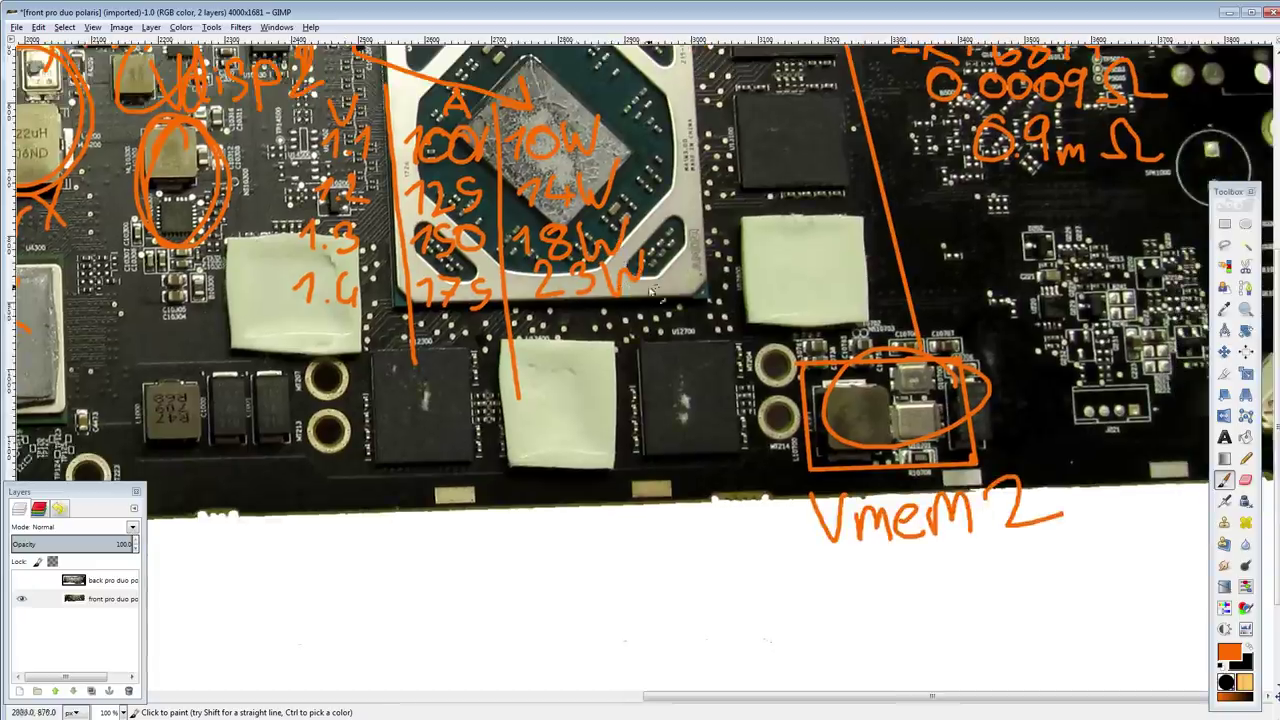
{"action": "scroll", "coordinate": [654, 290], "scroll_direction": "right", "scroll_amount": 3}
{"action": "scroll", "coordinate": [654, 290], "scroll_direction": "up", "scroll_amount": 1}
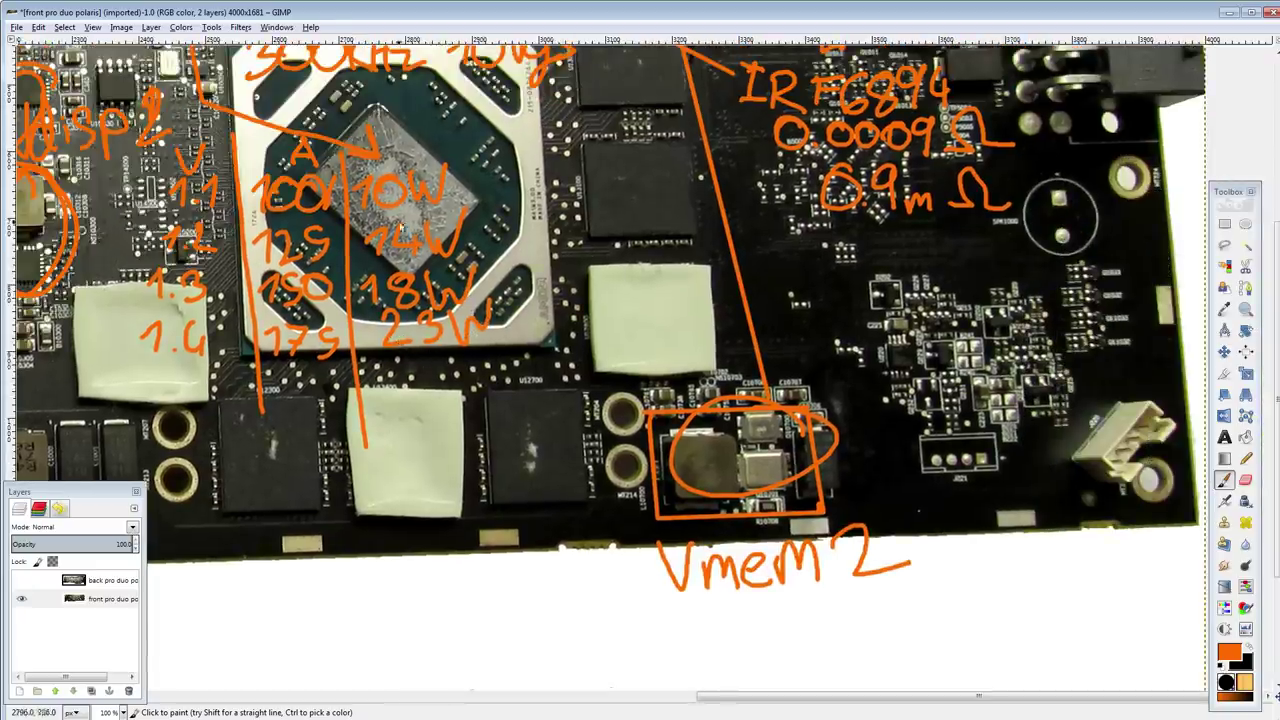
{"action": "scroll", "coordinate": [400, 395], "scroll_direction": "up", "scroll_amount": 3}
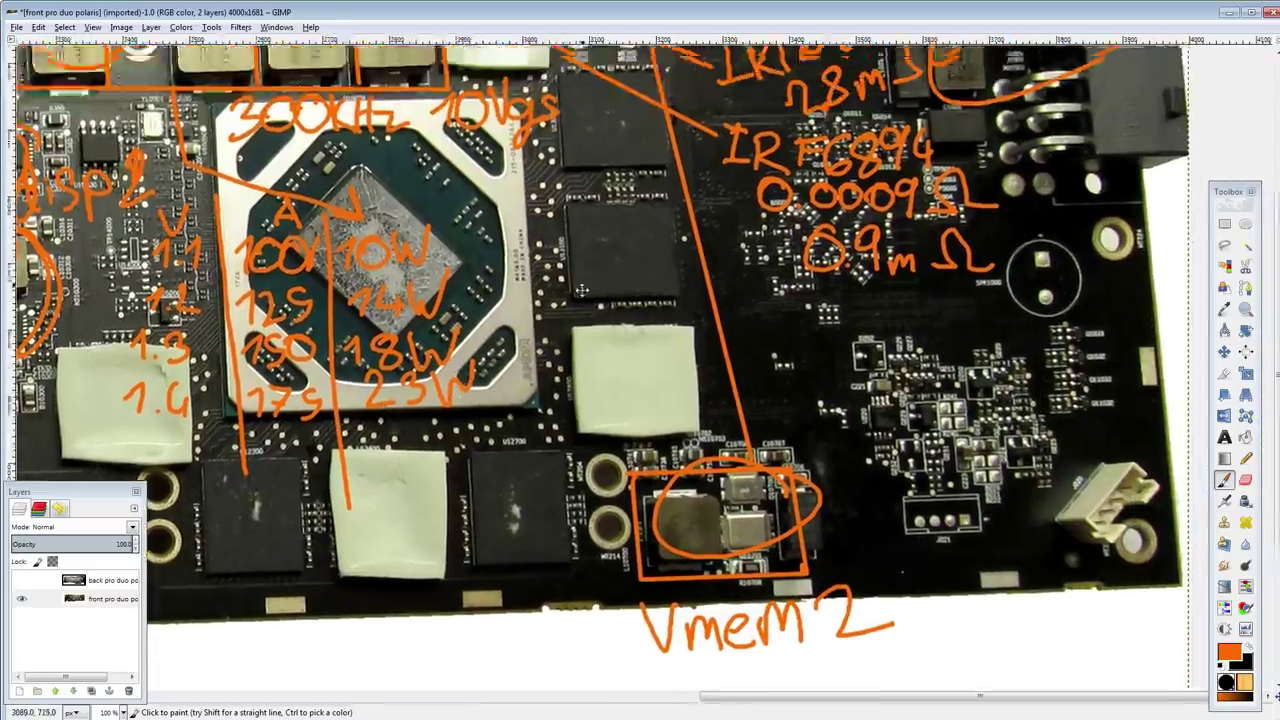
{"action": "mouse_move", "coordinate": [472, 228]}
{"action": "left_mouse_down"}
{"action": "mouse_move", "coordinate": [476, 374]}
{"action": "mouse_move", "coordinate": [704, 380]}
{"action": "left_mouse_up"}
Step: Sketch a single upward-bending curve from the origin of the graph axes, undoing the rejected strokes
{"action": "mouse_move", "coordinate": [510, 348]}
{"action": "left_mouse_down"}
{"action": "mouse_move", "coordinate": [608, 308]}
{"action": "mouse_move", "coordinate": [628, 256]}
{"action": "left_mouse_up"}
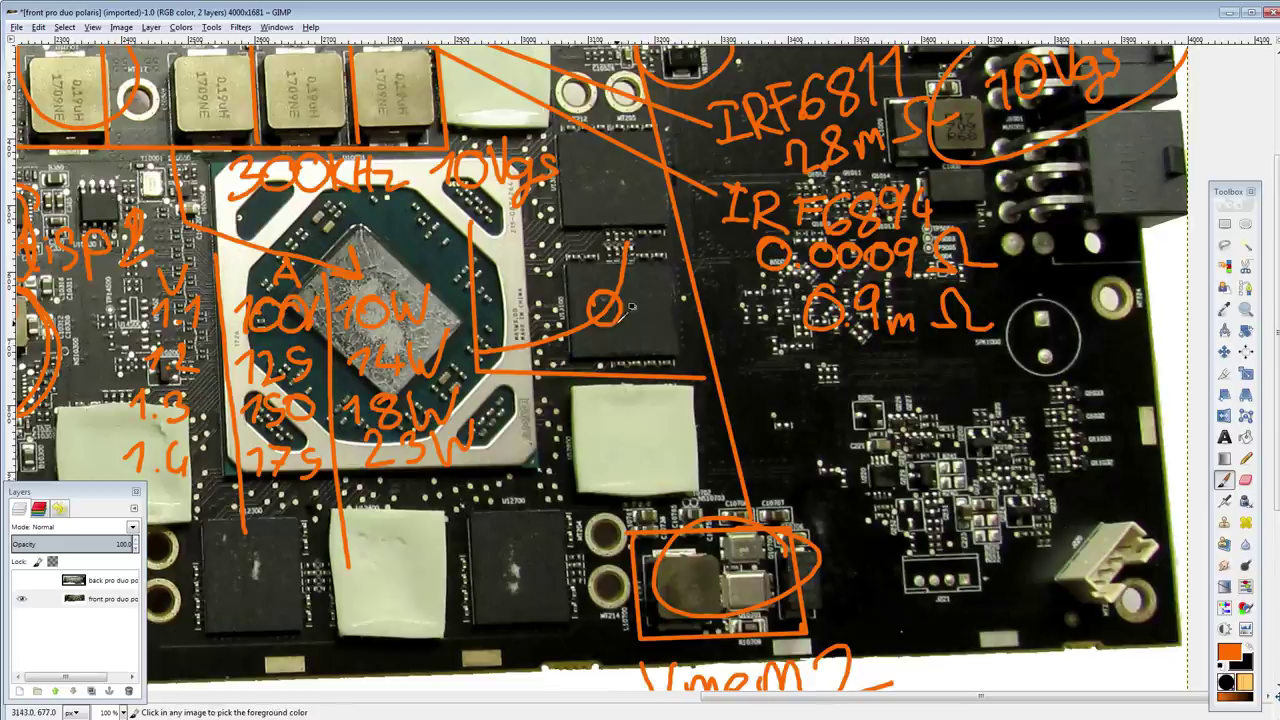
{"action": "key", "text": "ctrl+z"}
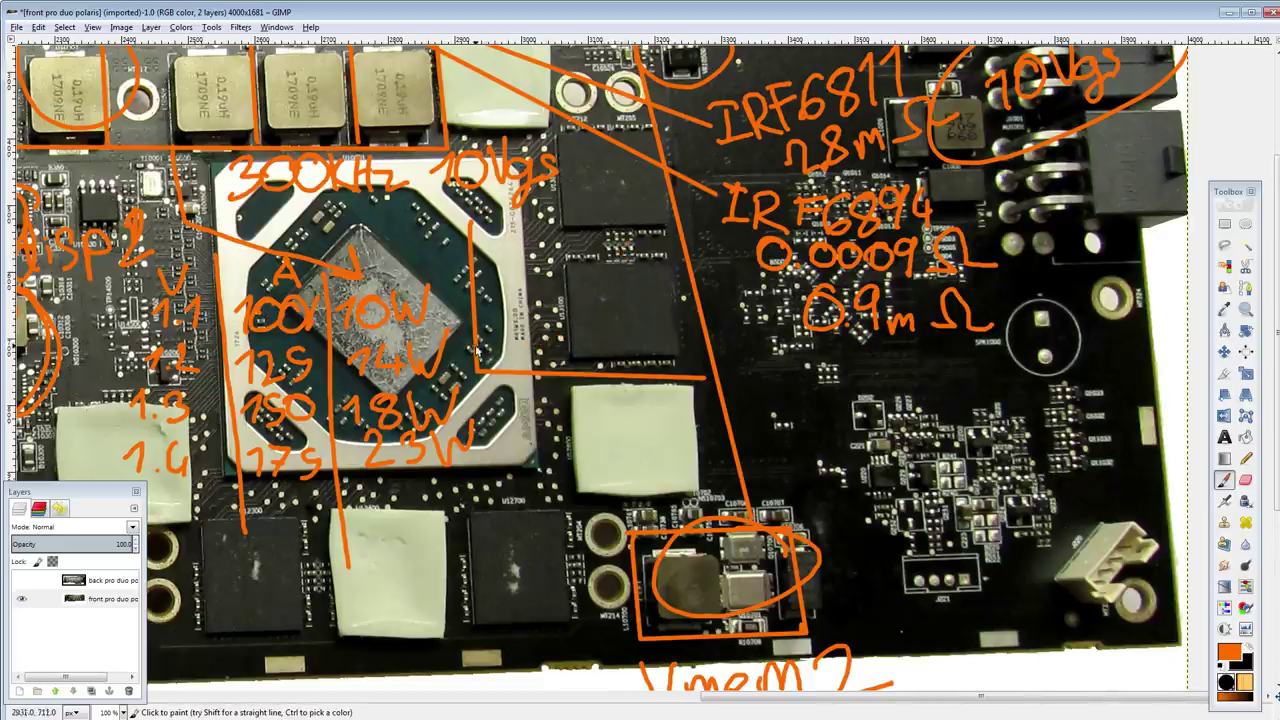
{"action": "mouse_move", "coordinate": [484, 350]}
{"action": "left_mouse_down"}
{"action": "mouse_move", "coordinate": [622, 328]}
{"action": "mouse_move", "coordinate": [678, 228]}
{"action": "left_mouse_up"}
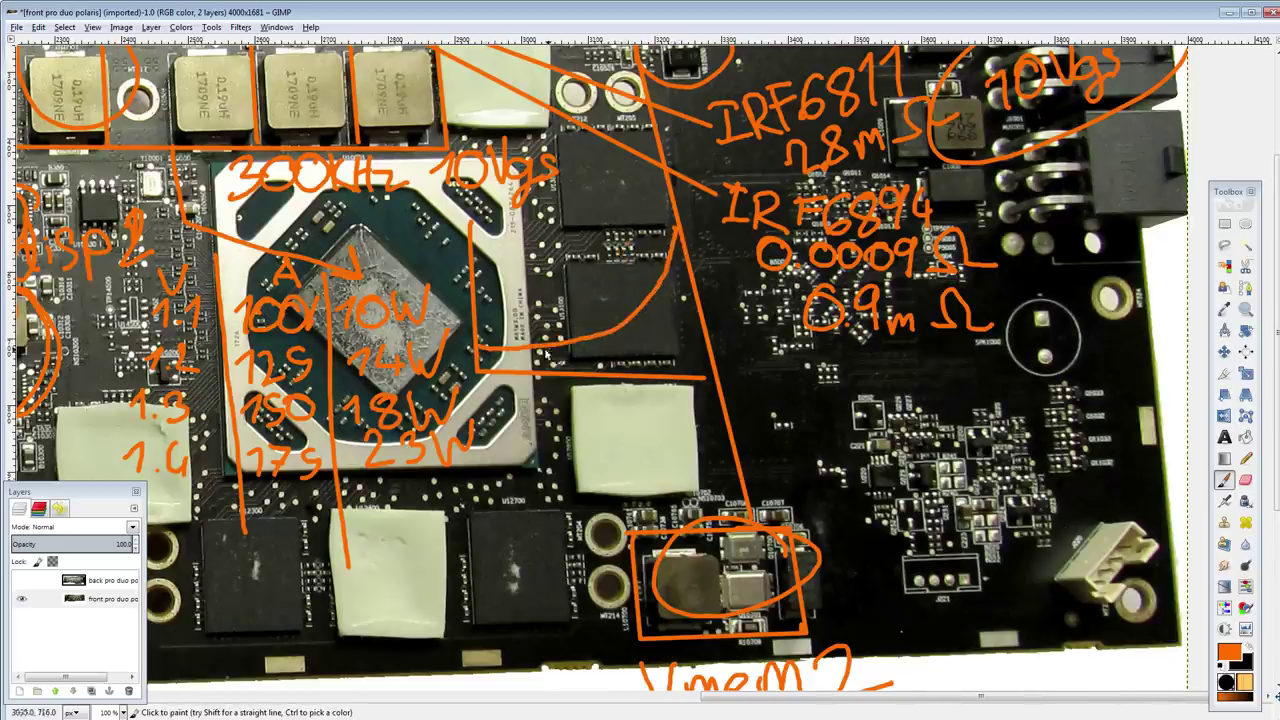
{"action": "key", "text": "ctrl+z"}
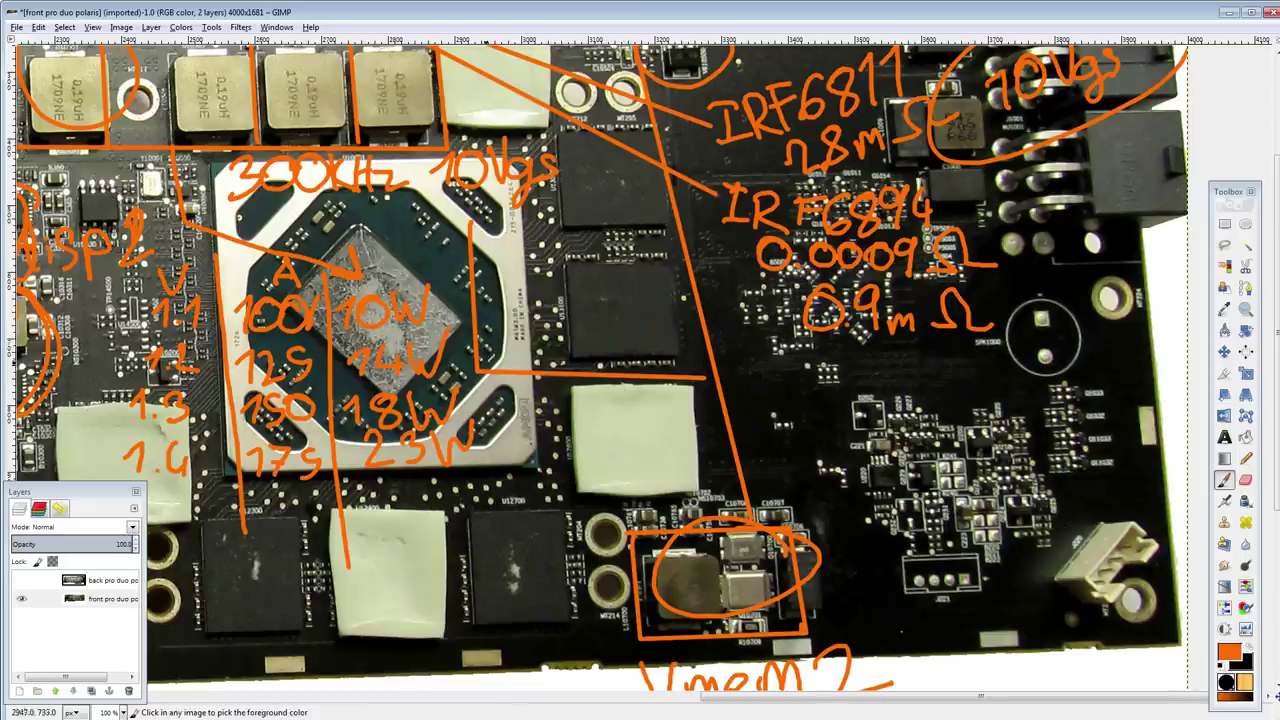
{"action": "mouse_move", "coordinate": [484, 362]}
{"action": "left_mouse_down"}
{"action": "mouse_move", "coordinate": [612, 290]}
{"action": "mouse_move", "coordinate": [645, 242]}
{"action": "mouse_move", "coordinate": [640, 224]}
{"action": "left_mouse_up"}
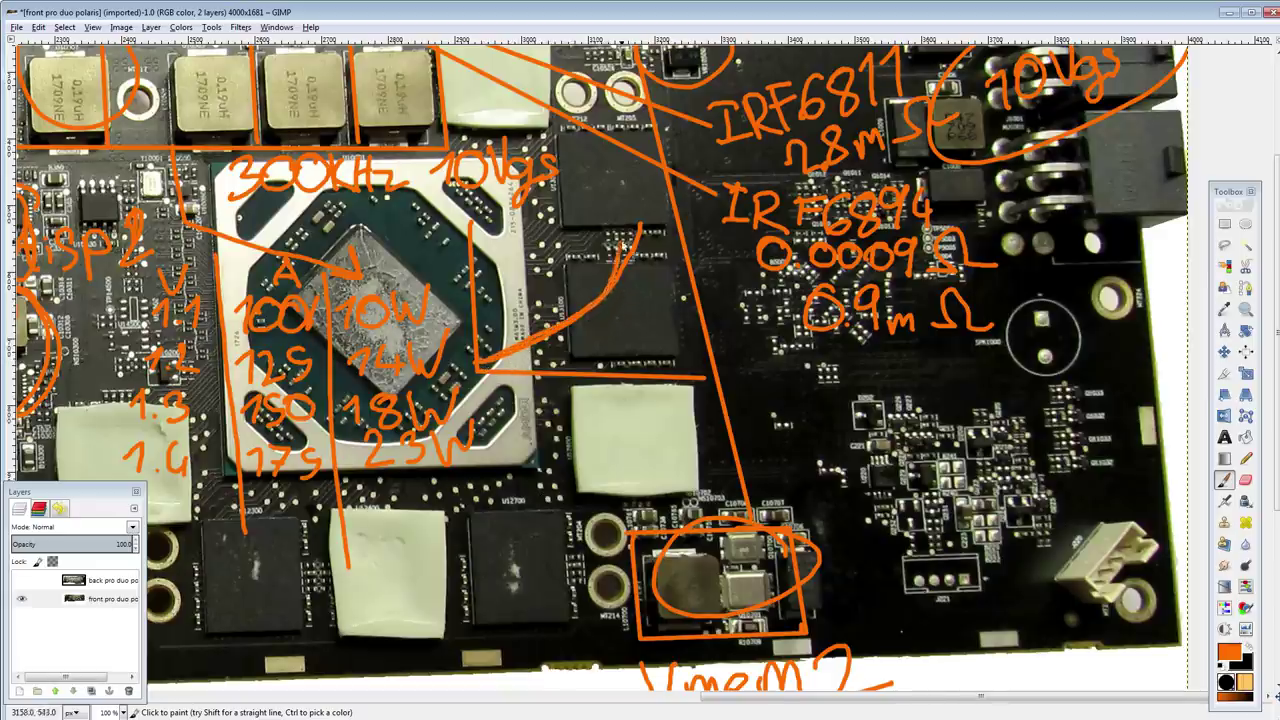
{"action": "key", "text": "ctrl+z"}
Step: Try to mark the 10W and 23W values in the table
{"action": "left_click_drag", "start_coordinate": [474, 366], "coordinate": [604, 231]}
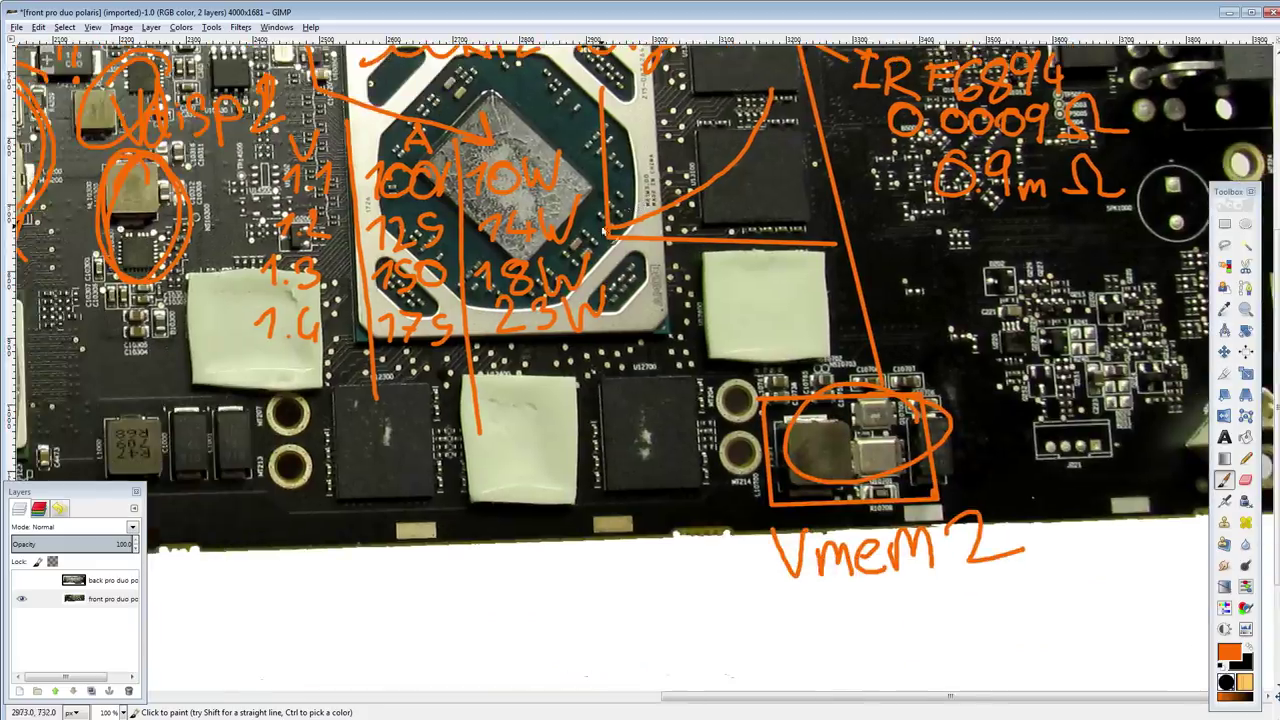
{"action": "mouse_move", "coordinate": [578, 150]}
{"action": "left_mouse_down"}
{"action": "mouse_move", "coordinate": [482, 150]}
{"action": "mouse_move", "coordinate": [465, 265]}
{"action": "mouse_move", "coordinate": [535, 300]}
{"action": "mouse_move", "coordinate": [597, 186]}
{"action": "left_mouse_up"}
{"action": "key", "text": "ctrl+z"}
{"action": "left_click_drag", "start_coordinate": [472, 290], "coordinate": [615, 343]}
{"action": "key", "text": "ctrl+z"}
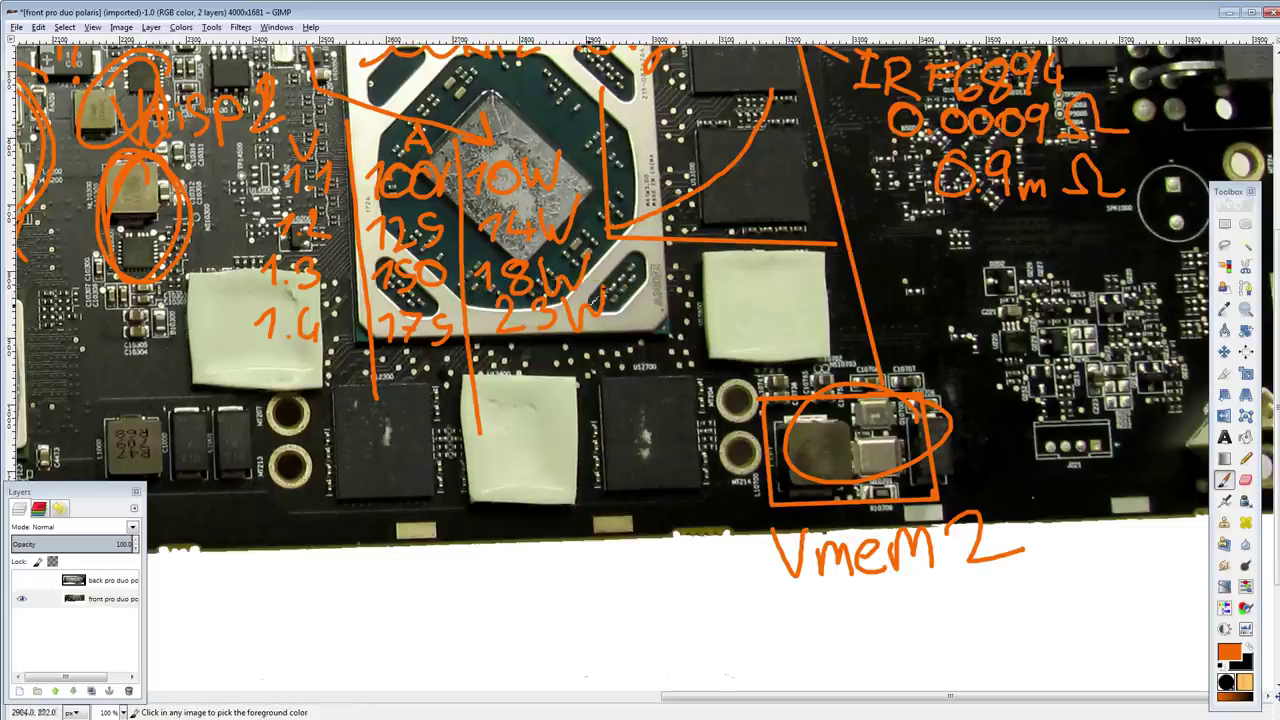
Step: Undo the graph axes and curve drawn beside the table
{"action": "key", "text": "ctrl+z"}
{"action": "key", "text": "ctrl+z"}
{"action": "key", "text": "ctrl+z"}
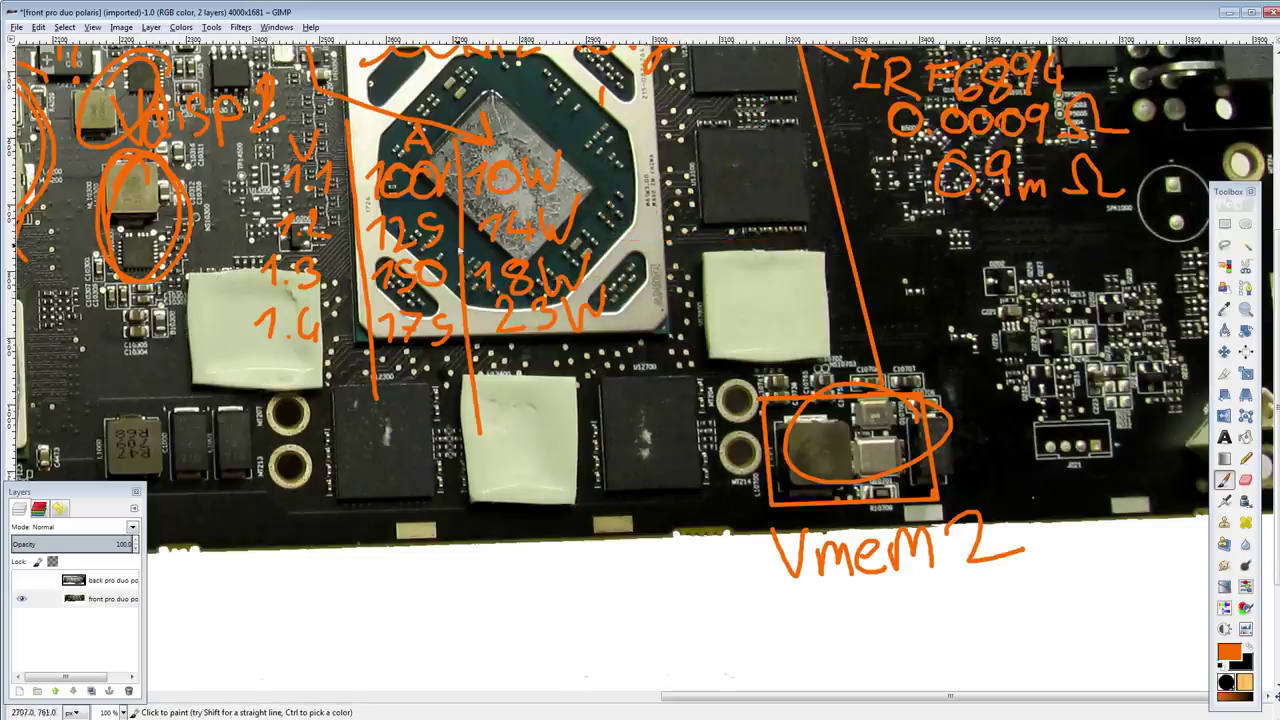
Step: Add a table row reading 1.5, 200, 29W and extend the first column divider below it, undoing the stray circle around 23W
{"action": "mouse_move", "coordinate": [256, 378]}
{"action": "left_mouse_down"}
{"action": "mouse_move", "coordinate": [268, 391]}
{"action": "mouse_move", "coordinate": [291, 360]}
{"action": "mouse_move", "coordinate": [290, 386]}
{"action": "left_mouse_up"}
{"action": "left_click", "coordinate": [283, 386]}
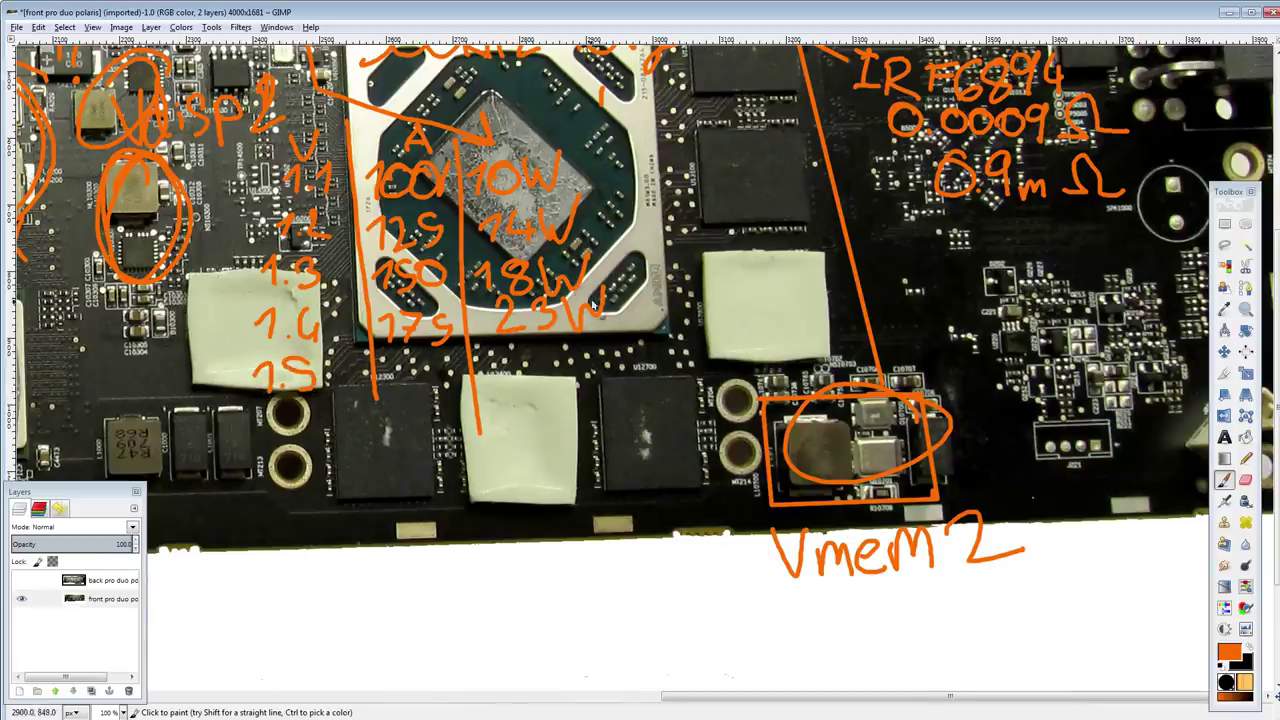
{"action": "left_click_drag", "start_coordinate": [540, 294], "coordinate": [616, 308]}
{"action": "key", "text": "ctrl+z"}
{"action": "mouse_move", "coordinate": [526, 507]}
{"action": "left_mouse_down"}
{"action": "mouse_move", "coordinate": [592, 667]}
{"action": "mouse_move", "coordinate": [588, 657]}
{"action": "left_mouse_up"}
{"action": "mouse_move", "coordinate": [674, 436]}
{"action": "left_mouse_down"}
{"action": "mouse_move", "coordinate": [610, 427]}
{"action": "mouse_move", "coordinate": [578, 439]}
{"action": "left_mouse_up"}
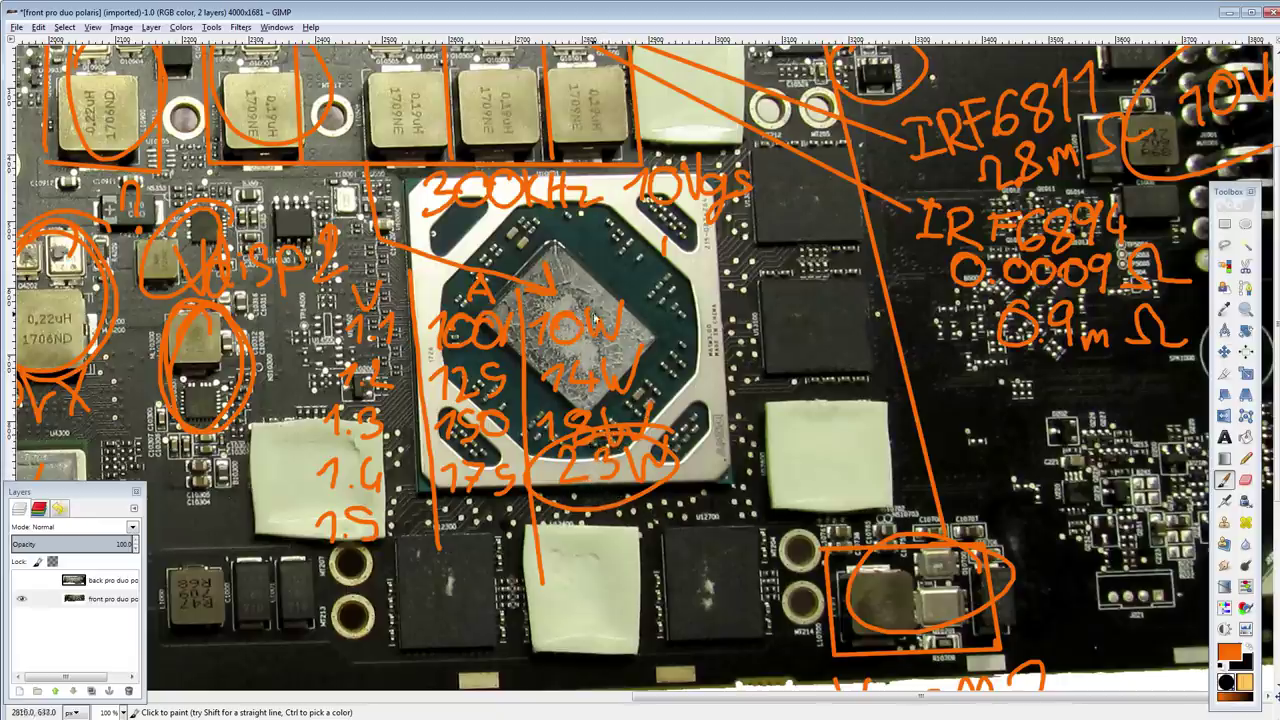
{"action": "scroll", "coordinate": [595, 318], "scroll_direction": "down", "scroll_amount": 3}
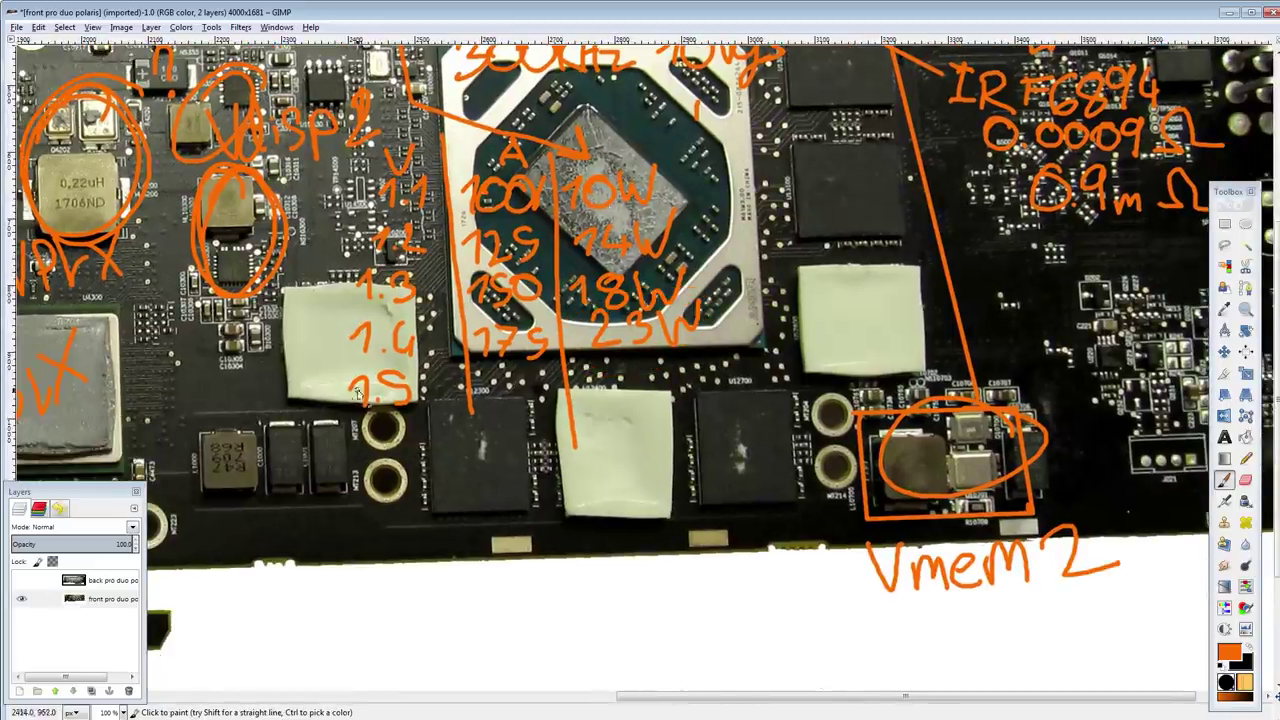
{"action": "mouse_move", "coordinate": [473, 381]}
{"action": "left_mouse_down"}
{"action": "mouse_move", "coordinate": [499, 401]}
{"action": "mouse_move", "coordinate": [512, 380]}
{"action": "mouse_move", "coordinate": [601, 365]}
{"action": "mouse_move", "coordinate": [624, 398]}
{"action": "mouse_move", "coordinate": [646, 376]}
{"action": "mouse_move", "coordinate": [636, 402]}
{"action": "left_mouse_up"}
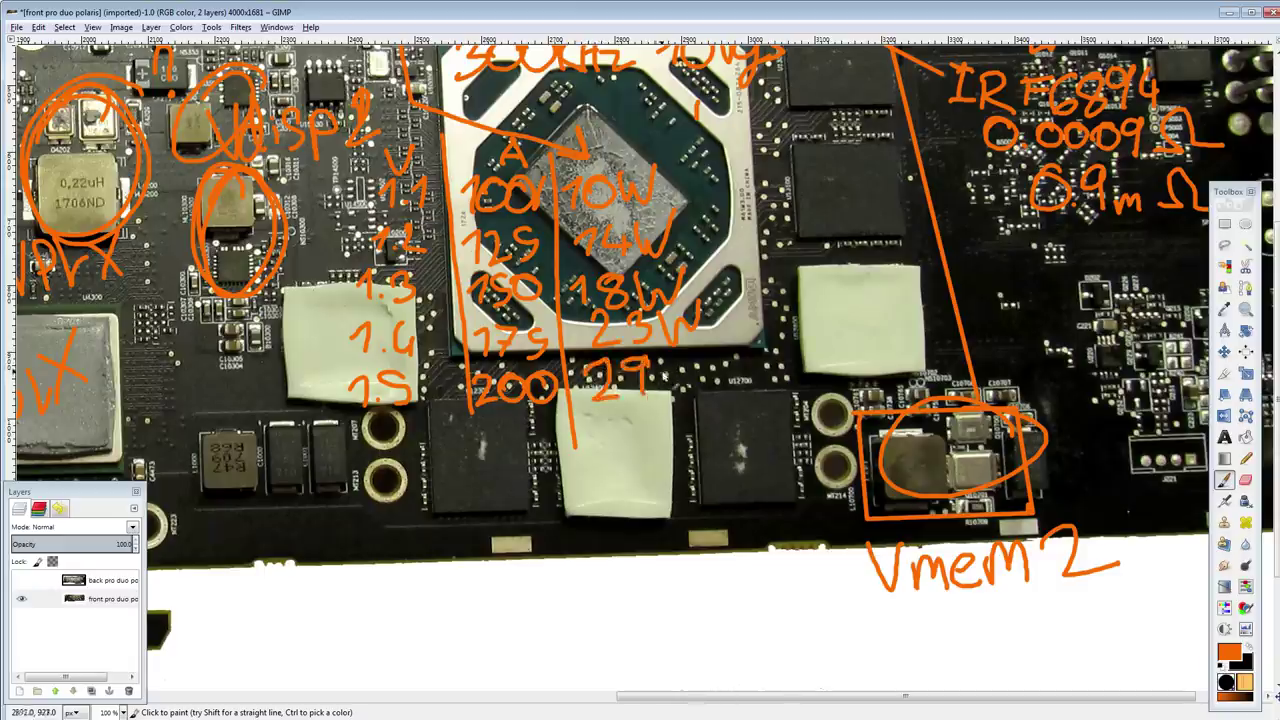
{"action": "left_click_drag", "start_coordinate": [662, 360], "coordinate": [720, 354]}
{"action": "left_click_drag", "start_coordinate": [466, 380], "coordinate": [448, 476]}
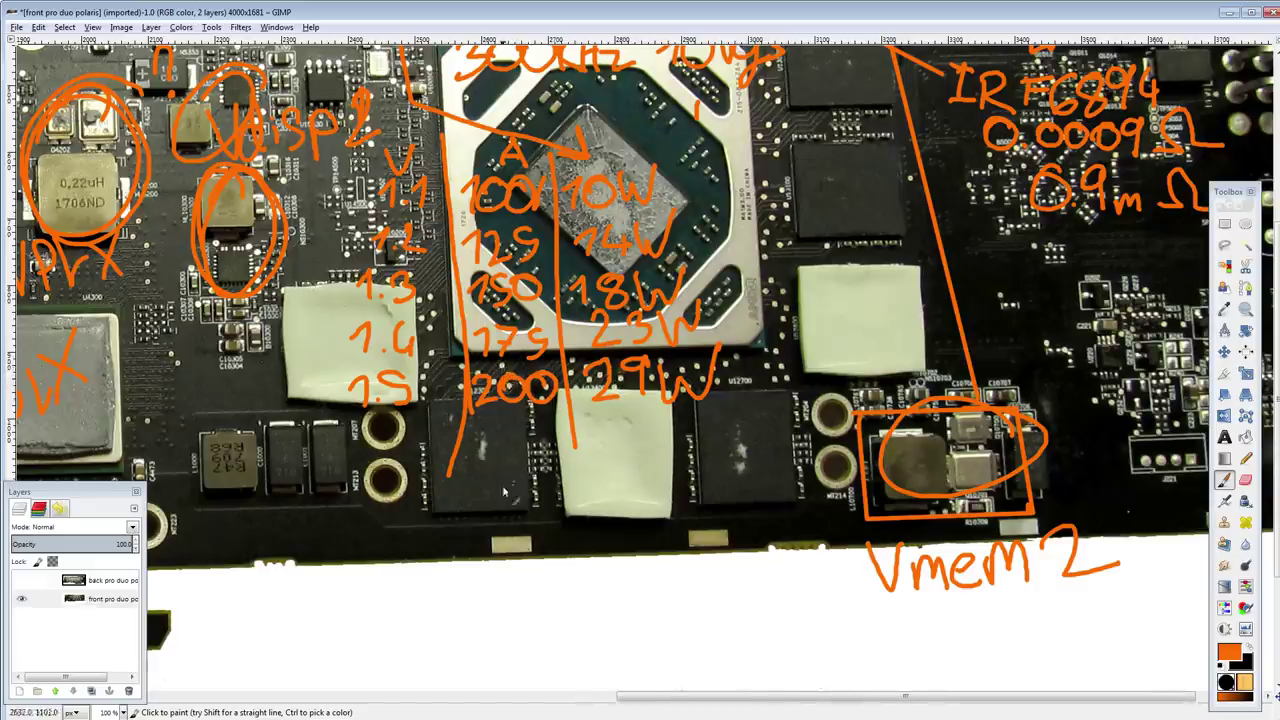
Step: Add a table row reading 1.5, 225, 35W and extend the second column divider down alongside it
{"action": "left_click_drag", "start_coordinate": [342, 440], "coordinate": [342, 462]}
{"action": "left_click", "coordinate": [367, 456]}
{"action": "left_click_drag", "start_coordinate": [402, 428], "coordinate": [392, 465]}
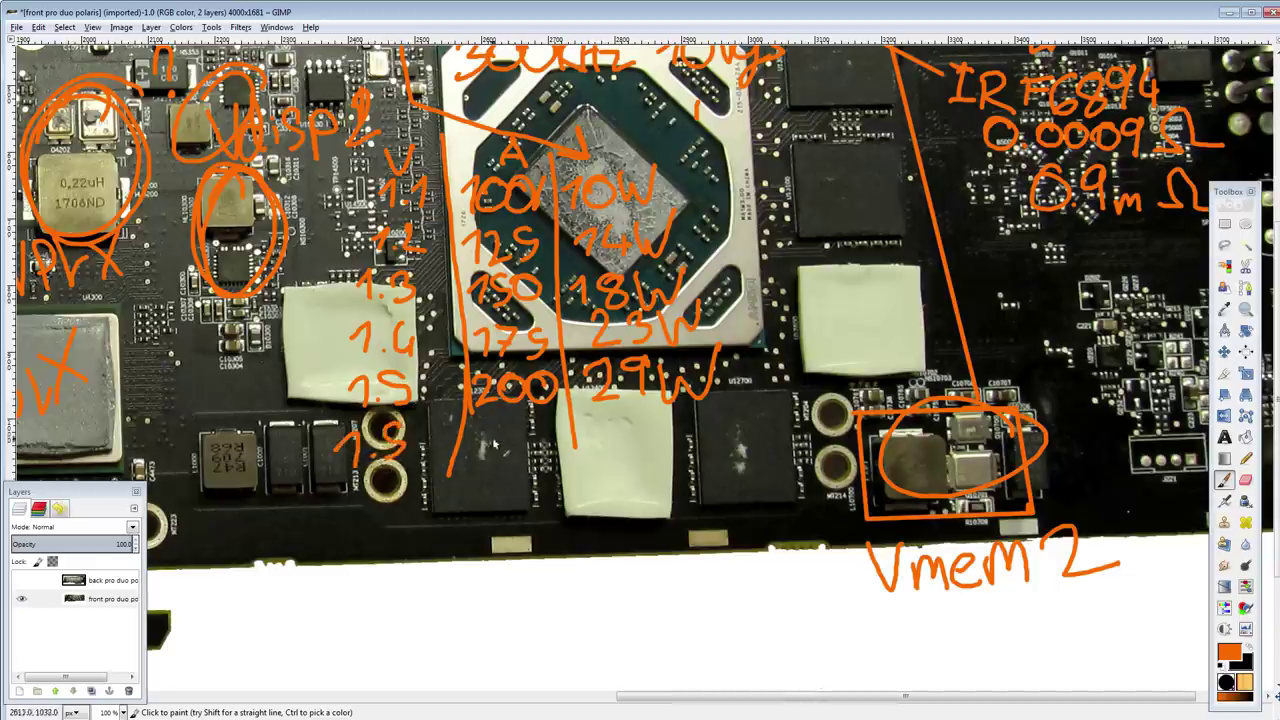
{"action": "mouse_move", "coordinate": [476, 436]}
{"action": "left_mouse_down"}
{"action": "mouse_move", "coordinate": [498, 458]}
{"action": "mouse_move", "coordinate": [521, 446]}
{"action": "mouse_move", "coordinate": [528, 458]}
{"action": "mouse_move", "coordinate": [530, 428]}
{"action": "mouse_move", "coordinate": [528, 458]}
{"action": "left_mouse_up"}
{"action": "scroll", "coordinate": [555, 635], "scroll_direction": "up", "scroll_amount": 3}
{"action": "scroll", "coordinate": [555, 635], "scroll_direction": "left", "scroll_amount": 2}
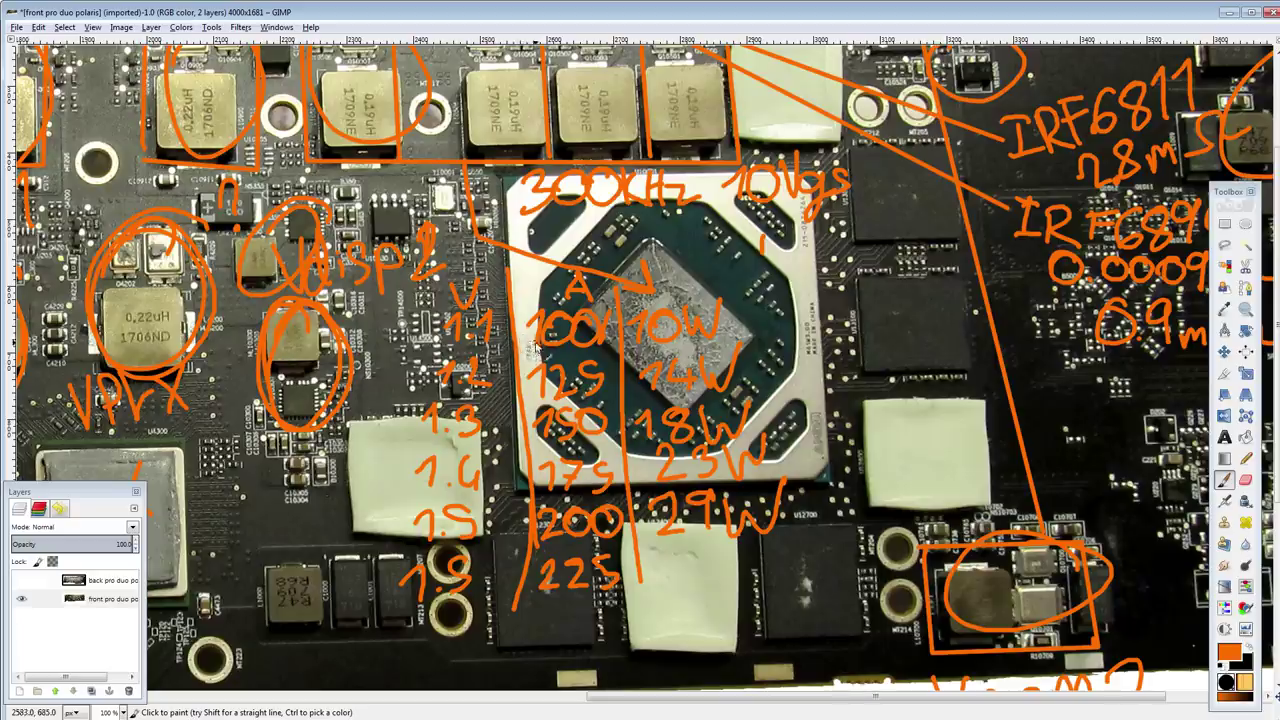
{"action": "scroll", "coordinate": [527, 340], "scroll_direction": "down", "scroll_amount": 2}
{"action": "scroll", "coordinate": [527, 340], "scroll_direction": "down", "scroll_amount": 8}
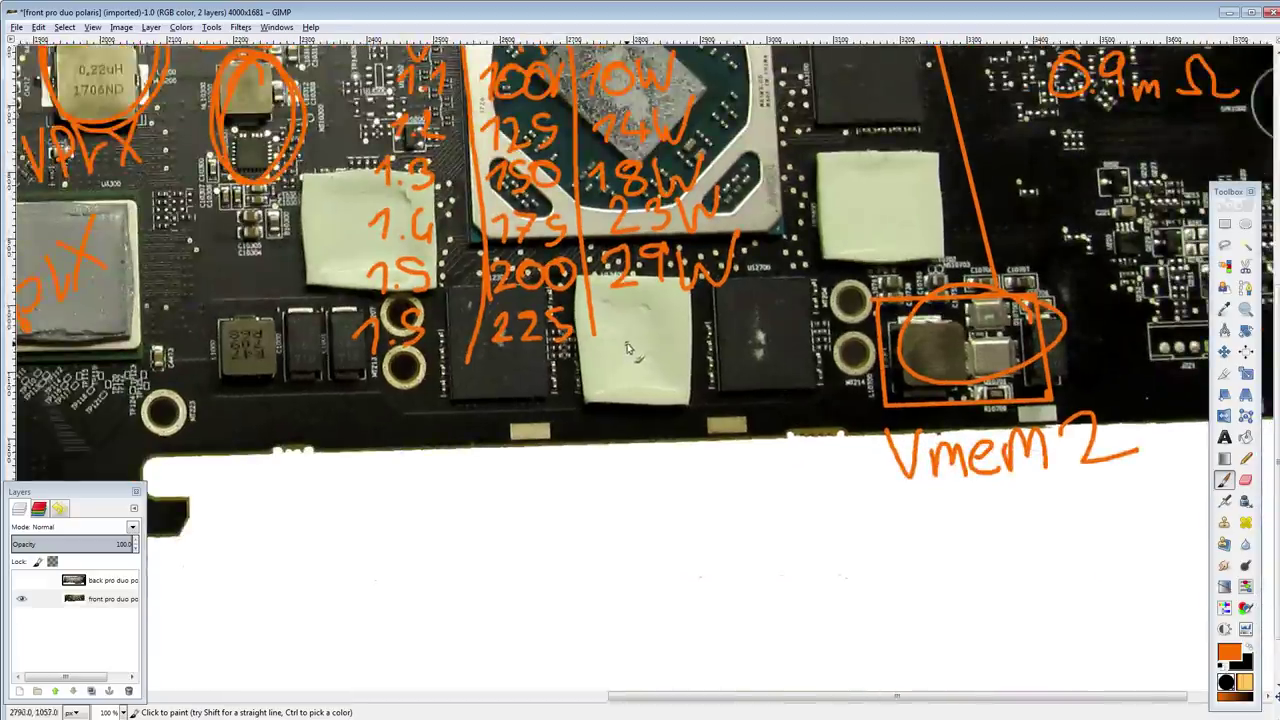
{"action": "left_click_drag", "start_coordinate": [593, 325], "coordinate": [592, 376]}
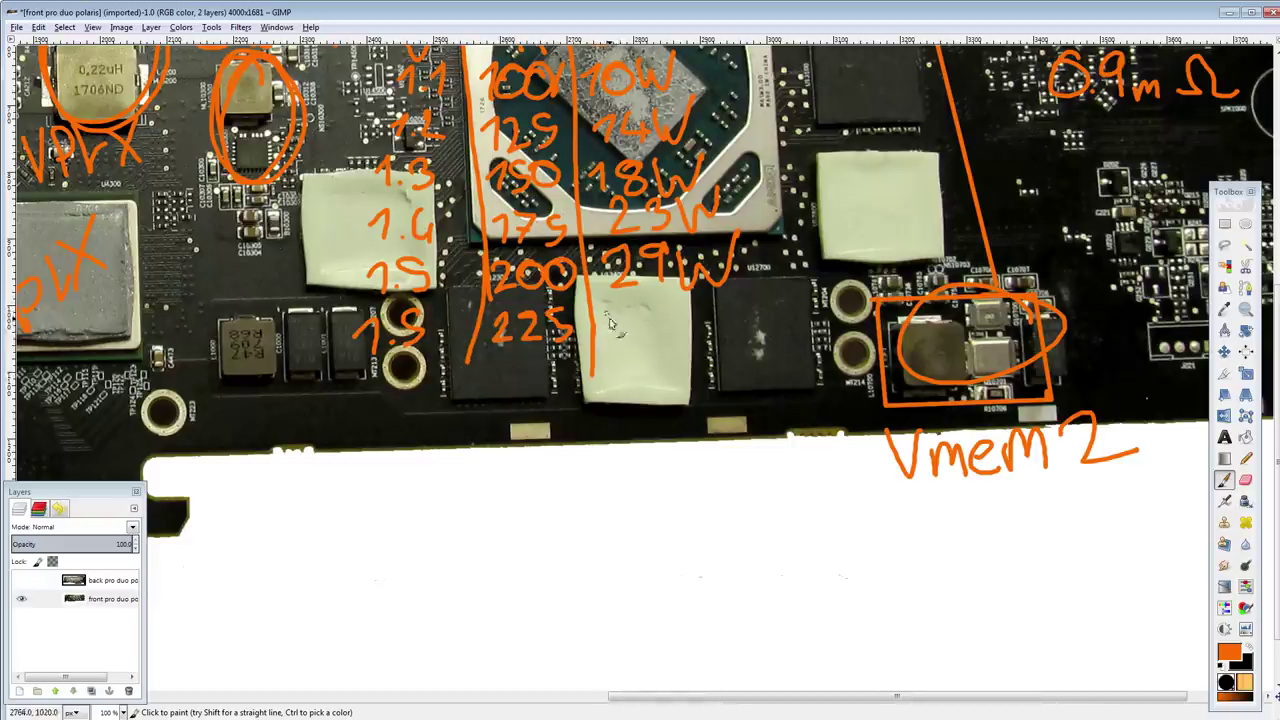
{"action": "left_click_drag", "start_coordinate": [614, 318], "coordinate": [616, 353]}
{"action": "left_click_drag", "start_coordinate": [664, 312], "coordinate": [647, 353]}
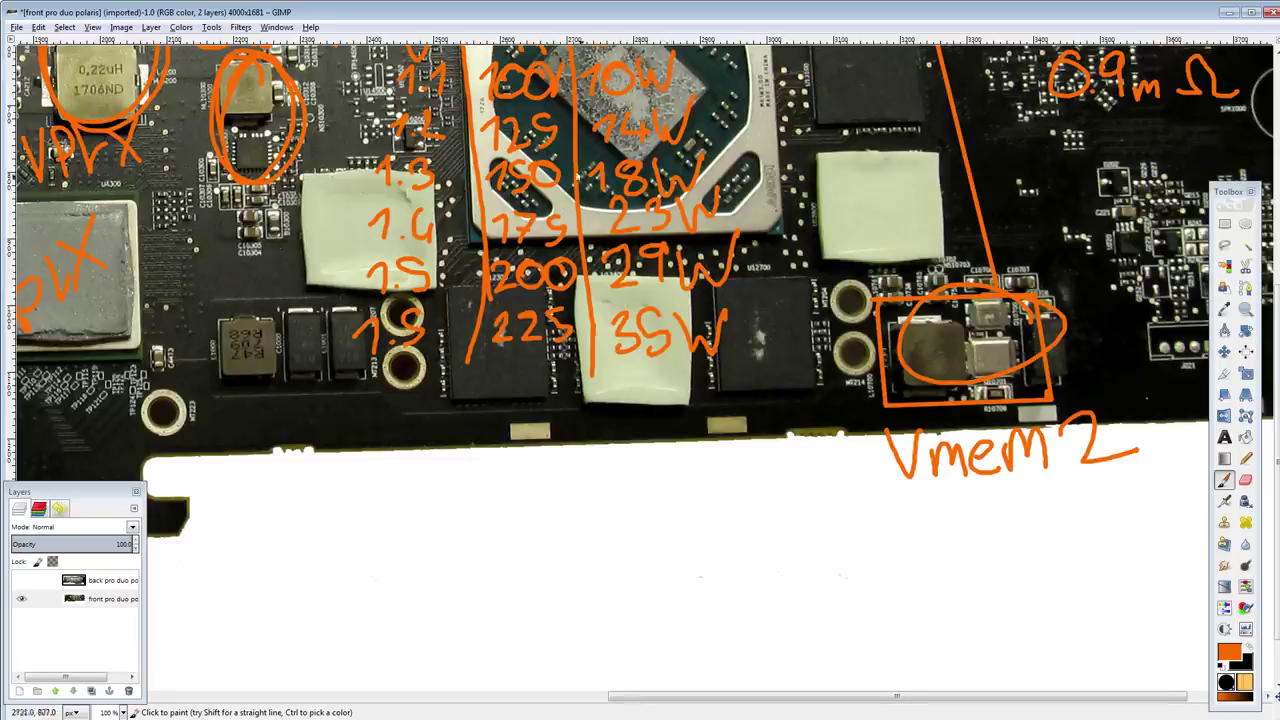
Step: Add a final table row reading 1.5, 250, 42W
{"action": "scroll", "coordinate": [666, 506], "scroll_direction": "up", "scroll_amount": 5}
{"action": "scroll", "coordinate": [660, 338], "scroll_direction": "down", "scroll_amount": 2}
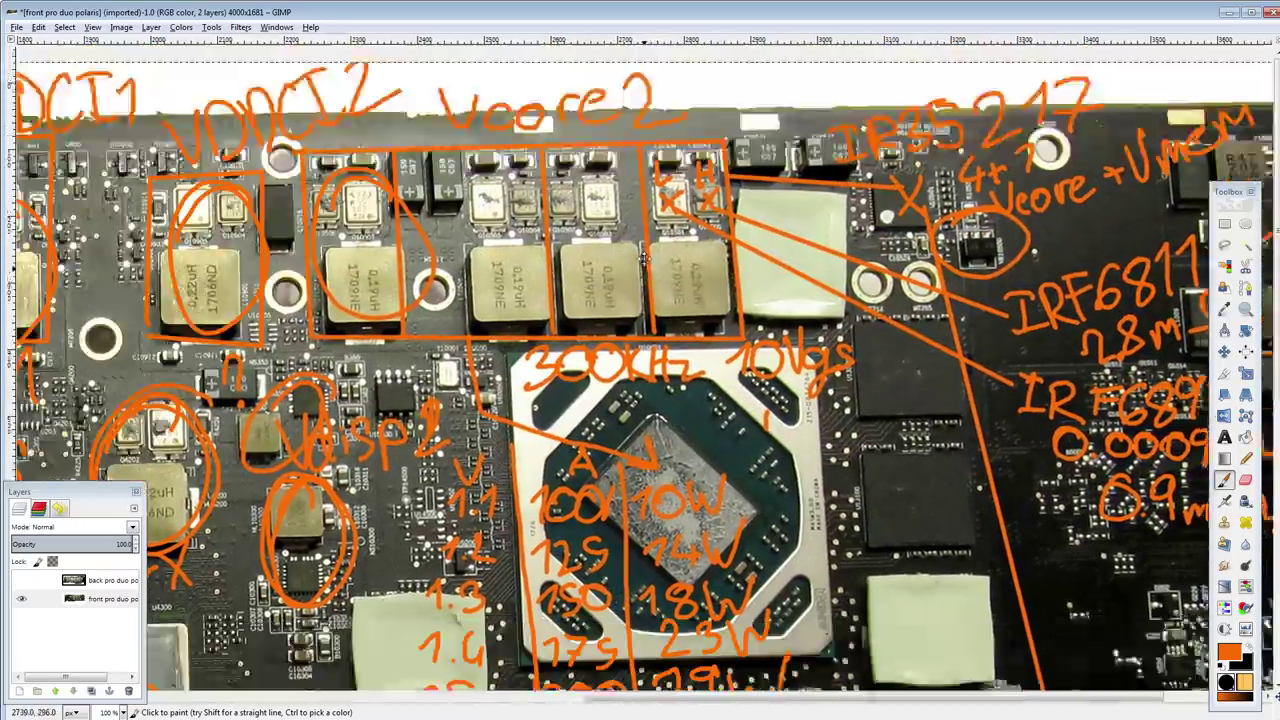
{"action": "scroll", "coordinate": [629, 239], "scroll_direction": "down", "scroll_amount": 1}
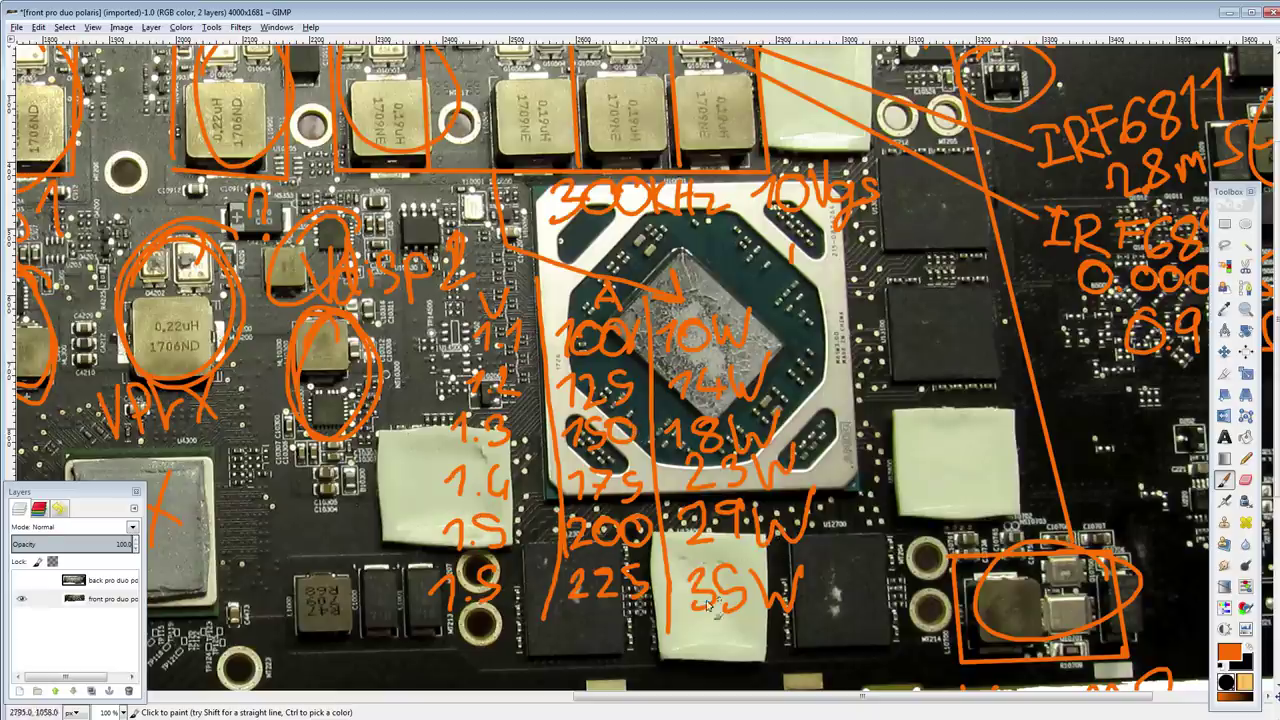
{"action": "scroll", "coordinate": [672, 535], "scroll_direction": "down", "scroll_amount": 2}
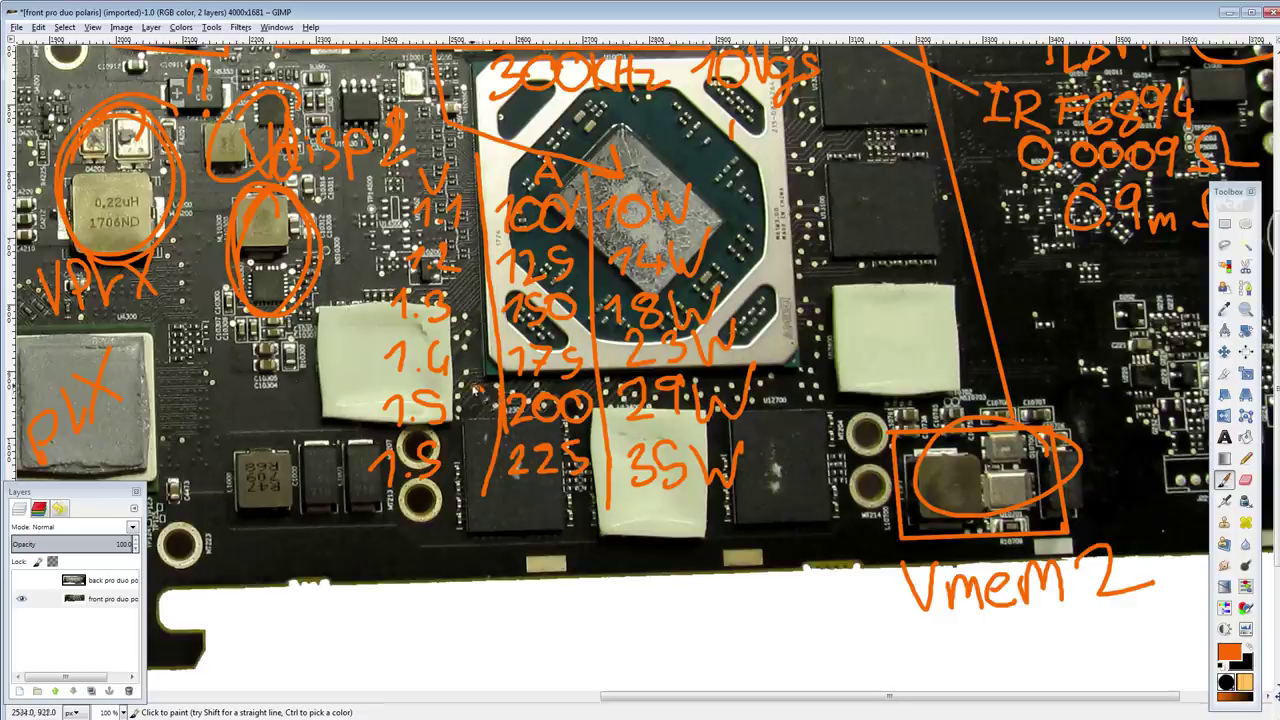
{"action": "scroll", "coordinate": [475, 385], "scroll_direction": "down", "scroll_amount": 5}
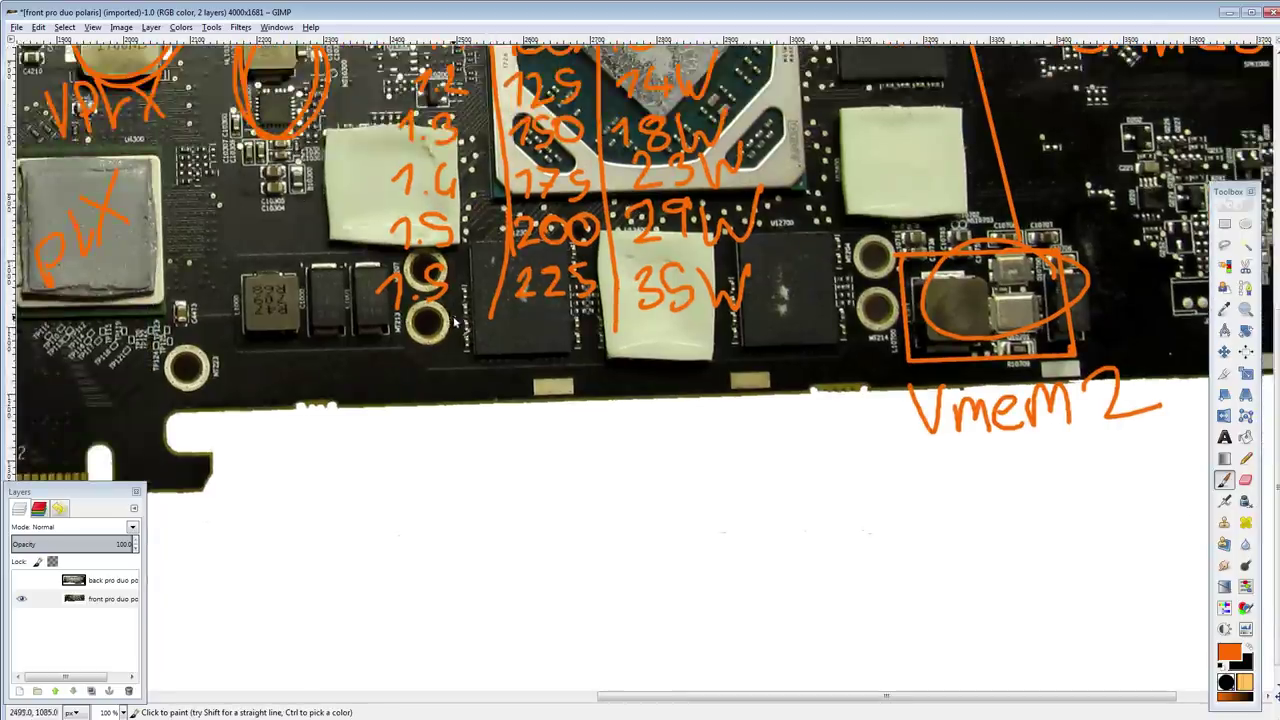
{"action": "left_click", "coordinate": [414, 362]}
{"action": "mouse_move", "coordinate": [387, 350]}
{"action": "left_mouse_down"}
{"action": "mouse_move", "coordinate": [400, 368]}
{"action": "mouse_move", "coordinate": [425, 365]}
{"action": "left_mouse_up"}
{"action": "mouse_move", "coordinate": [515, 339]}
{"action": "left_mouse_down"}
{"action": "mouse_move", "coordinate": [529, 376]}
{"action": "mouse_move", "coordinate": [543, 367]}
{"action": "left_mouse_up"}
{"action": "mouse_move", "coordinate": [573, 329]}
{"action": "left_mouse_down"}
{"action": "mouse_move", "coordinate": [549, 368]}
{"action": "mouse_move", "coordinate": [590, 332]}
{"action": "mouse_move", "coordinate": [486, 308]}
{"action": "mouse_move", "coordinate": [560, 345]}
{"action": "mouse_move", "coordinate": [595, 345]}
{"action": "mouse_move", "coordinate": [612, 314]}
{"action": "mouse_move", "coordinate": [662, 340]}
{"action": "left_mouse_up"}
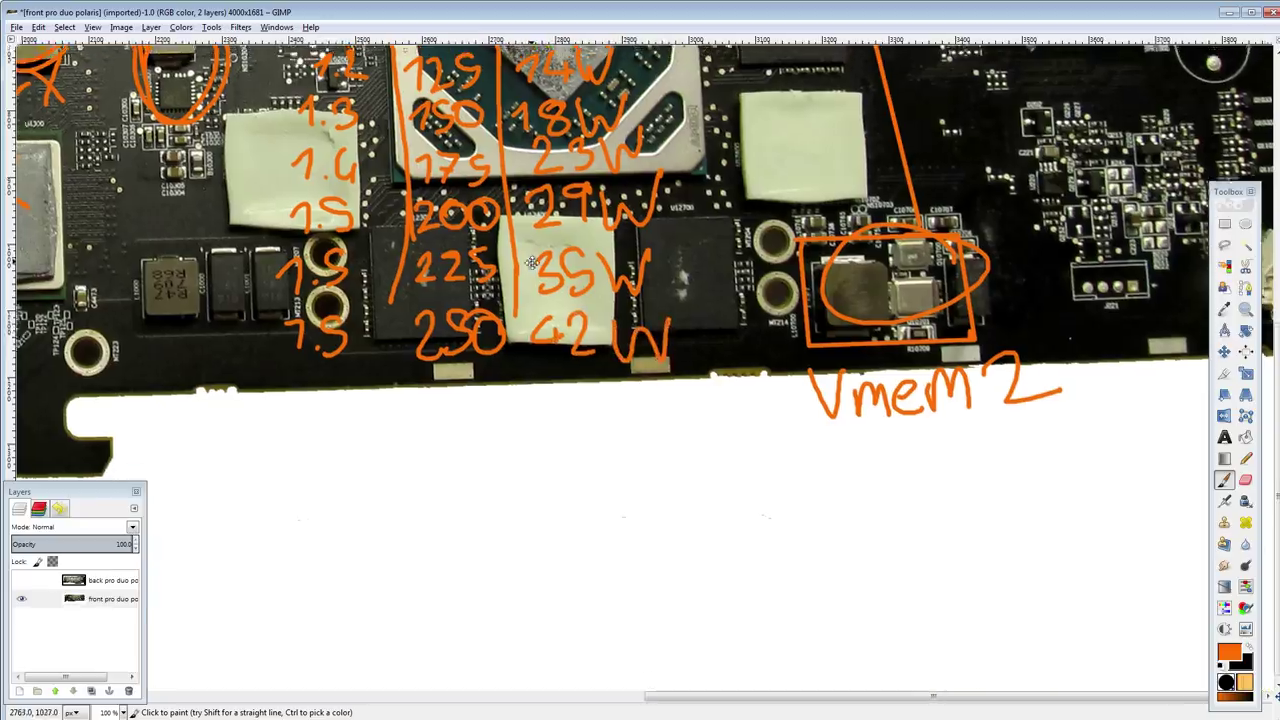
Step: Examine the voltage, current and heat output rows of the table over the second GPU
{"action": "scroll", "coordinate": [531, 488], "scroll_direction": "up", "scroll_amount": 5}
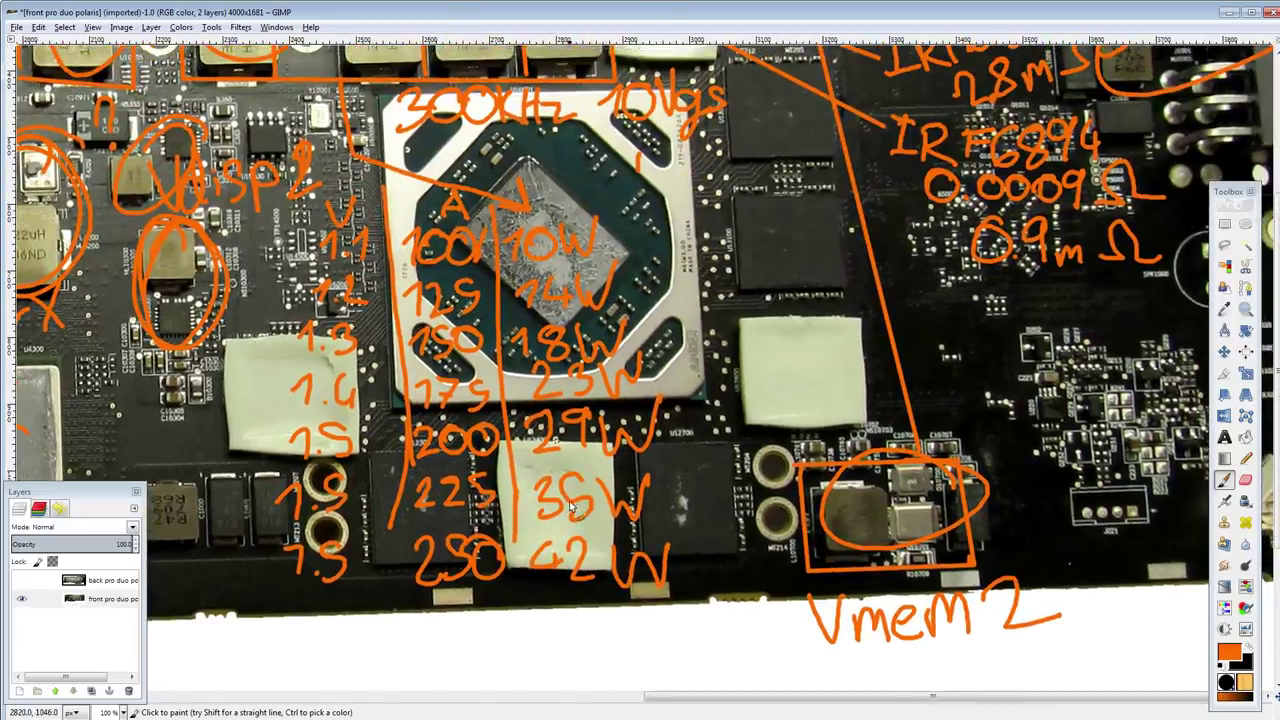
{"action": "left_click_drag", "start_coordinate": [632, 537], "coordinate": [652, 533]}
{"action": "scroll", "coordinate": [652, 532], "scroll_direction": "down", "scroll_amount": 2}
{"action": "scroll", "coordinate": [652, 532], "scroll_direction": "left", "scroll_amount": 3}
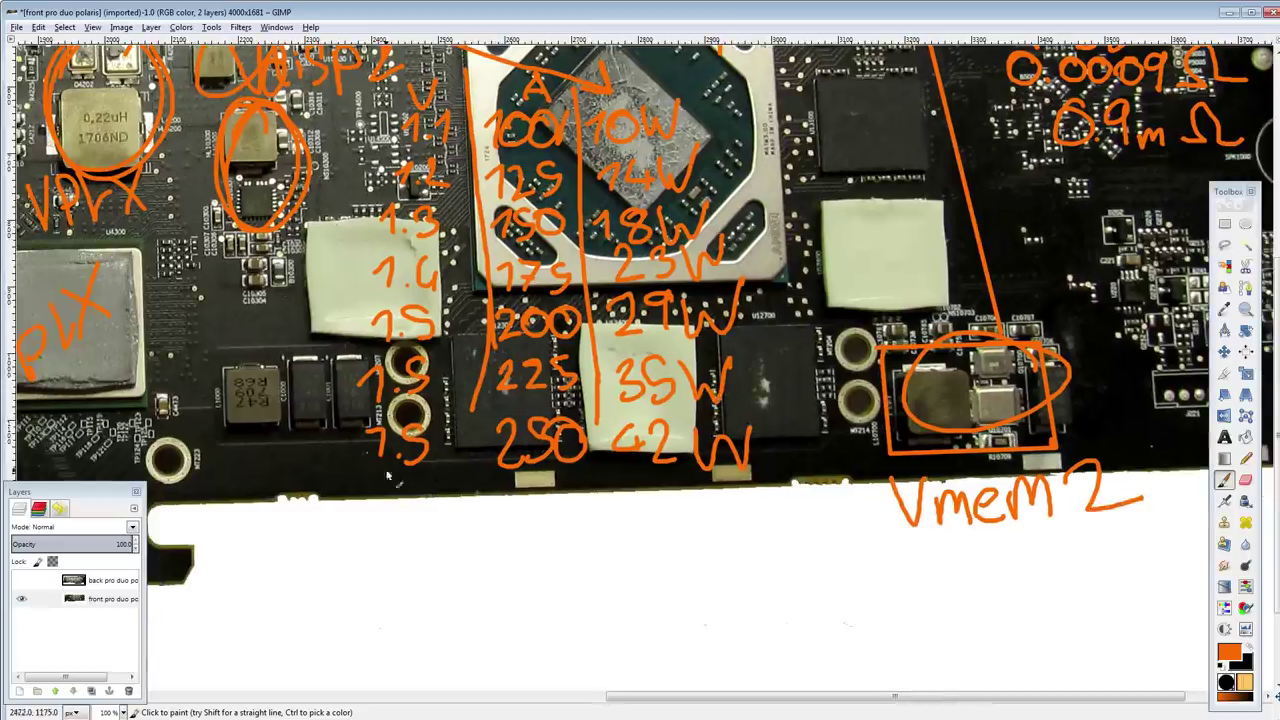
{"action": "scroll", "coordinate": [531, 511], "scroll_direction": "up", "scroll_amount": 4}
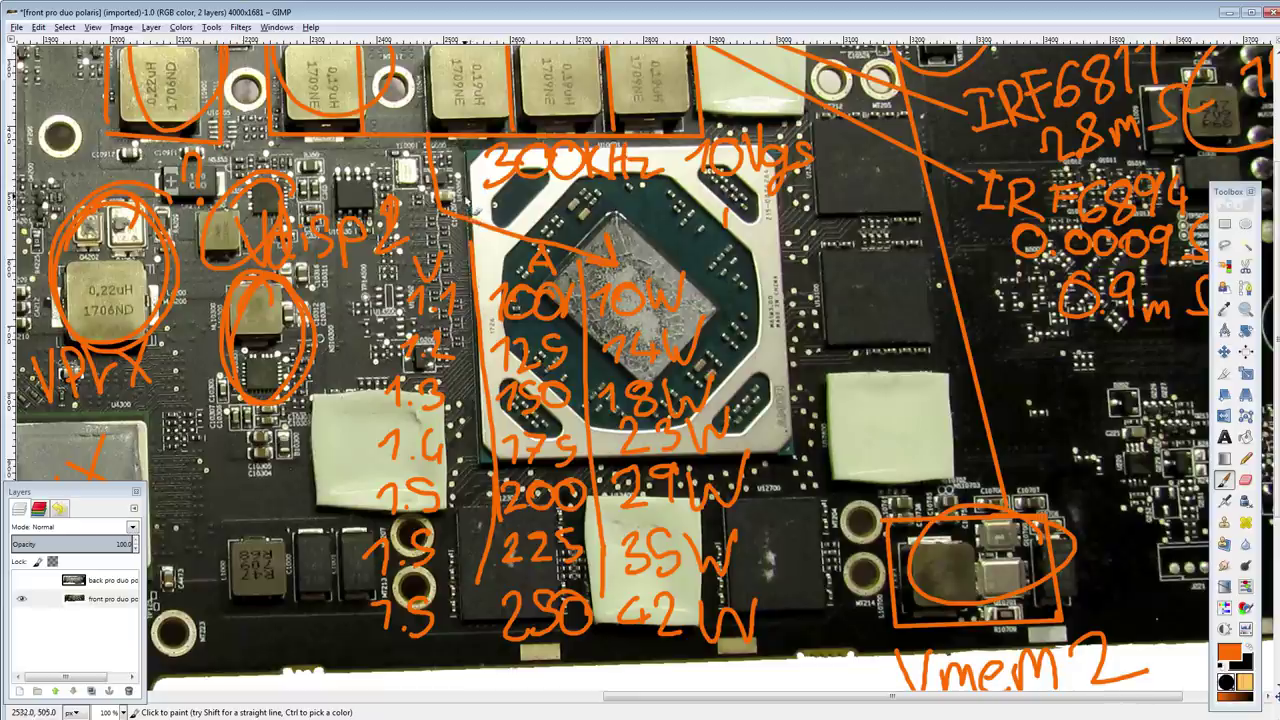
{"action": "scroll", "coordinate": [410, 90], "scroll_direction": "down", "scroll_amount": 3}
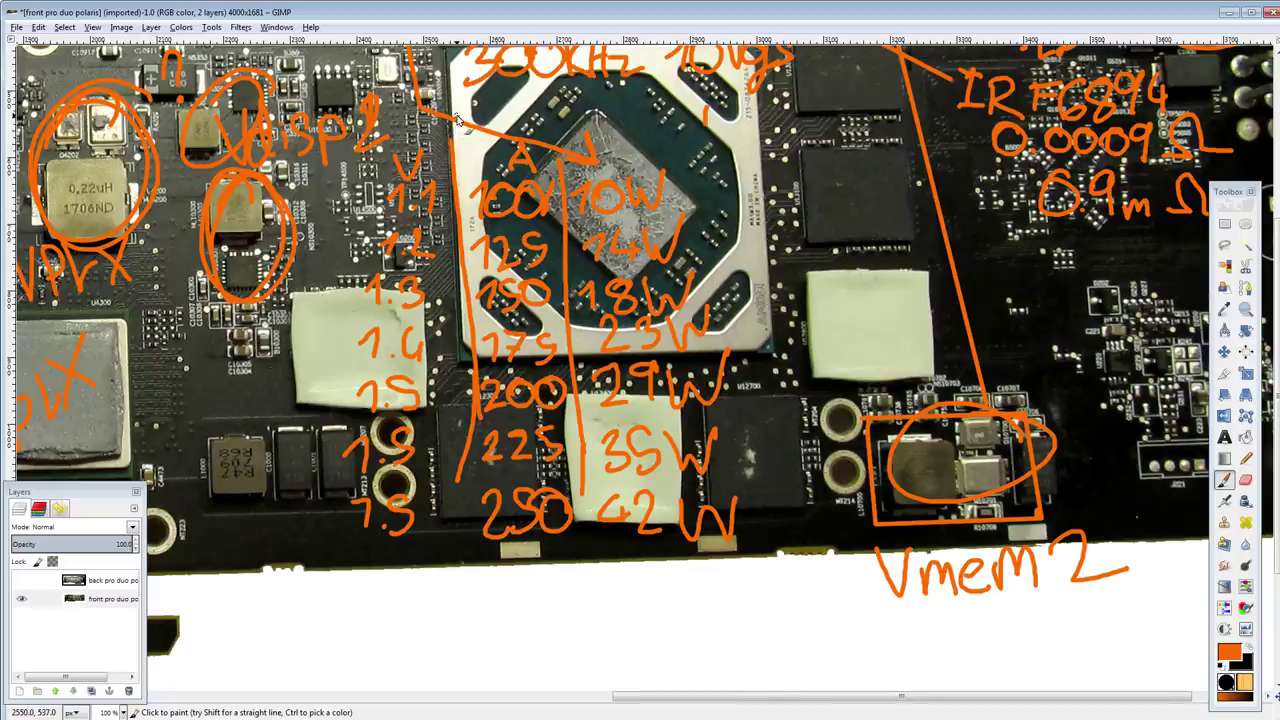
{"action": "left_click_drag", "start_coordinate": [459, 201], "coordinate": [504, 374]}
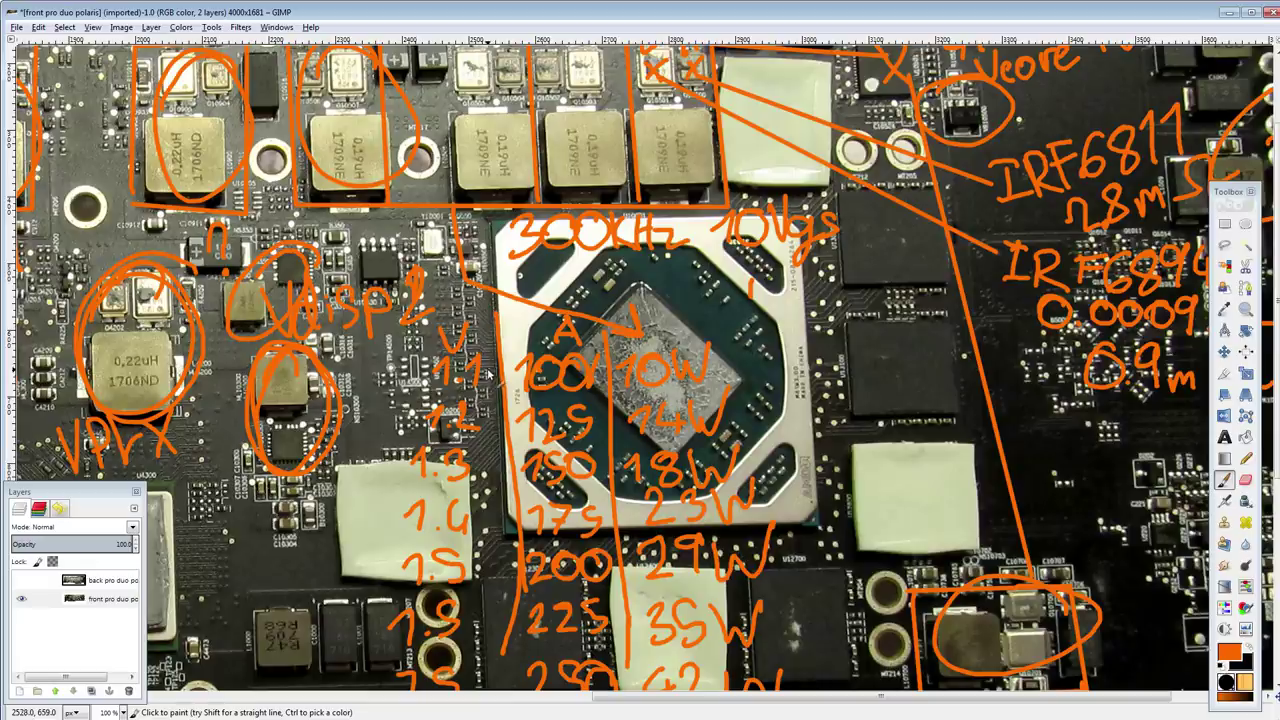
{"action": "scroll", "coordinate": [407, 184], "scroll_direction": "down", "scroll_amount": 4}
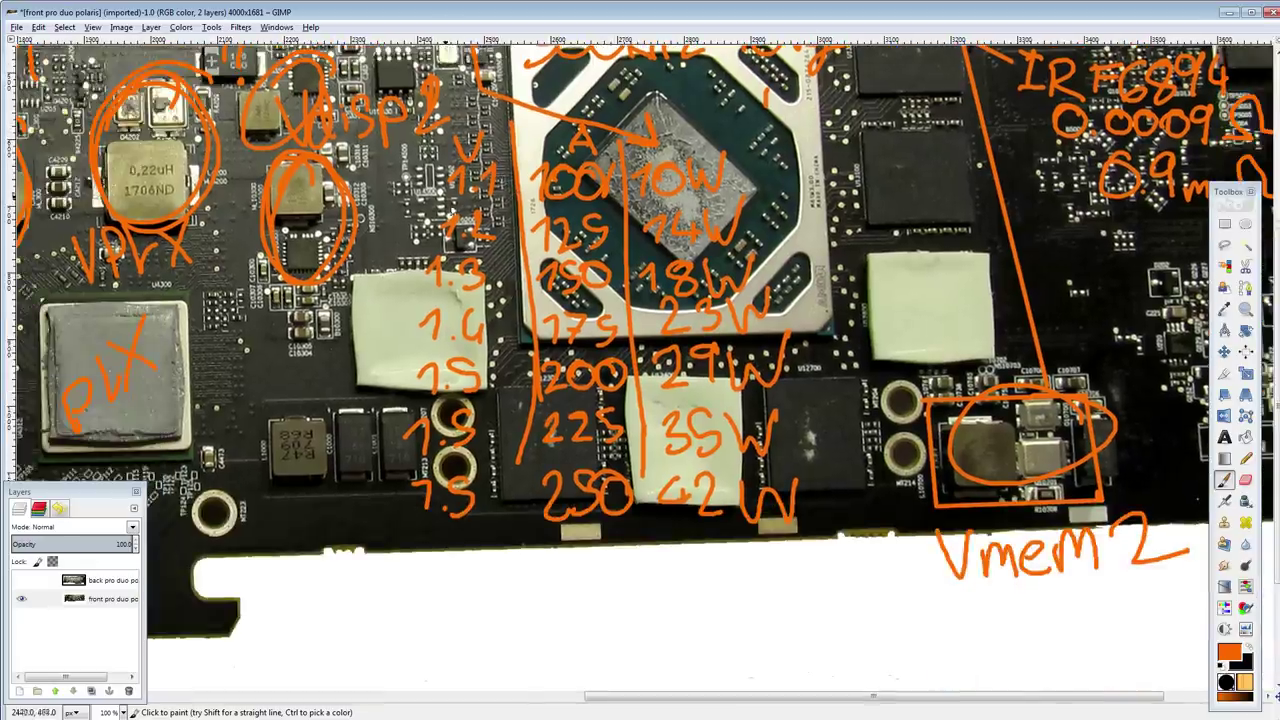
Step: Mark an X over the second Vcore2 phase's inductor, undoing the stray mark at the table
{"action": "mouse_move", "coordinate": [584, 462]}
{"action": "left_mouse_down"}
{"action": "mouse_move", "coordinate": [532, 480]}
{"action": "mouse_move", "coordinate": [584, 452]}
{"action": "left_mouse_up"}
{"action": "key", "text": "ctrl+z"}
{"action": "left_click_drag", "start_coordinate": [371, 308], "coordinate": [400, 519]}
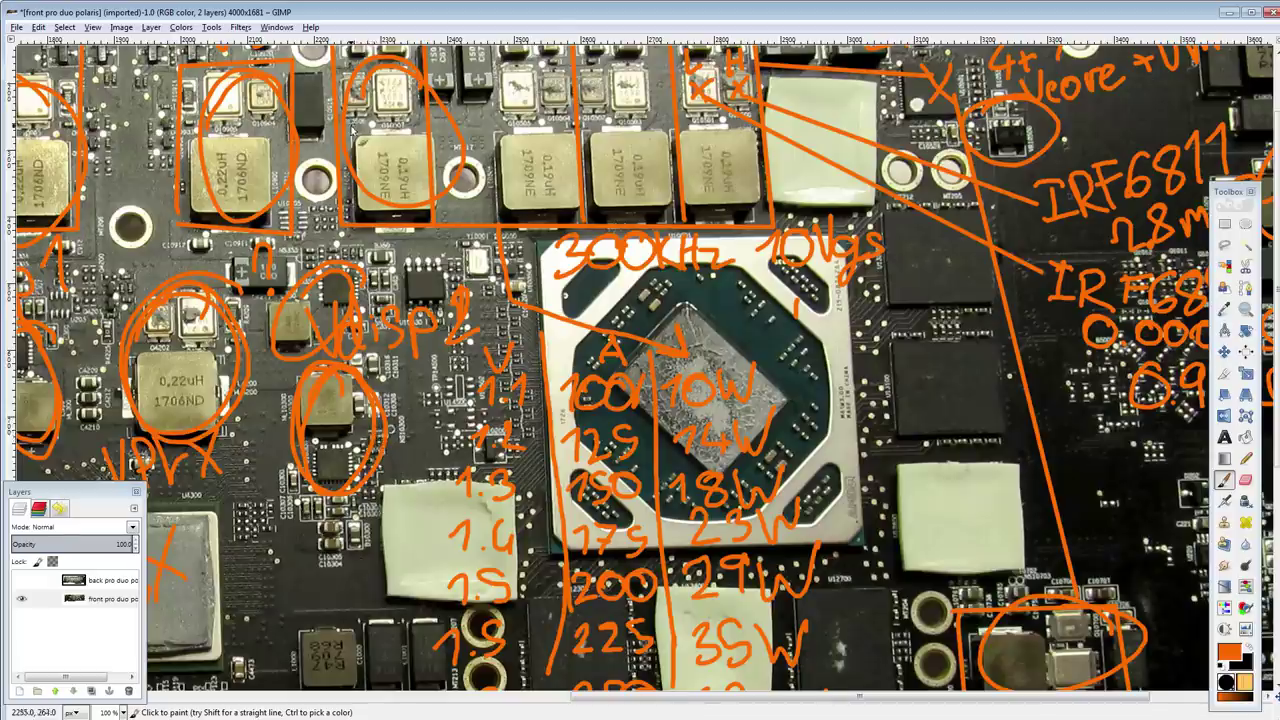
{"action": "scroll", "coordinate": [352, 127], "scroll_direction": "up", "scroll_amount": 5}
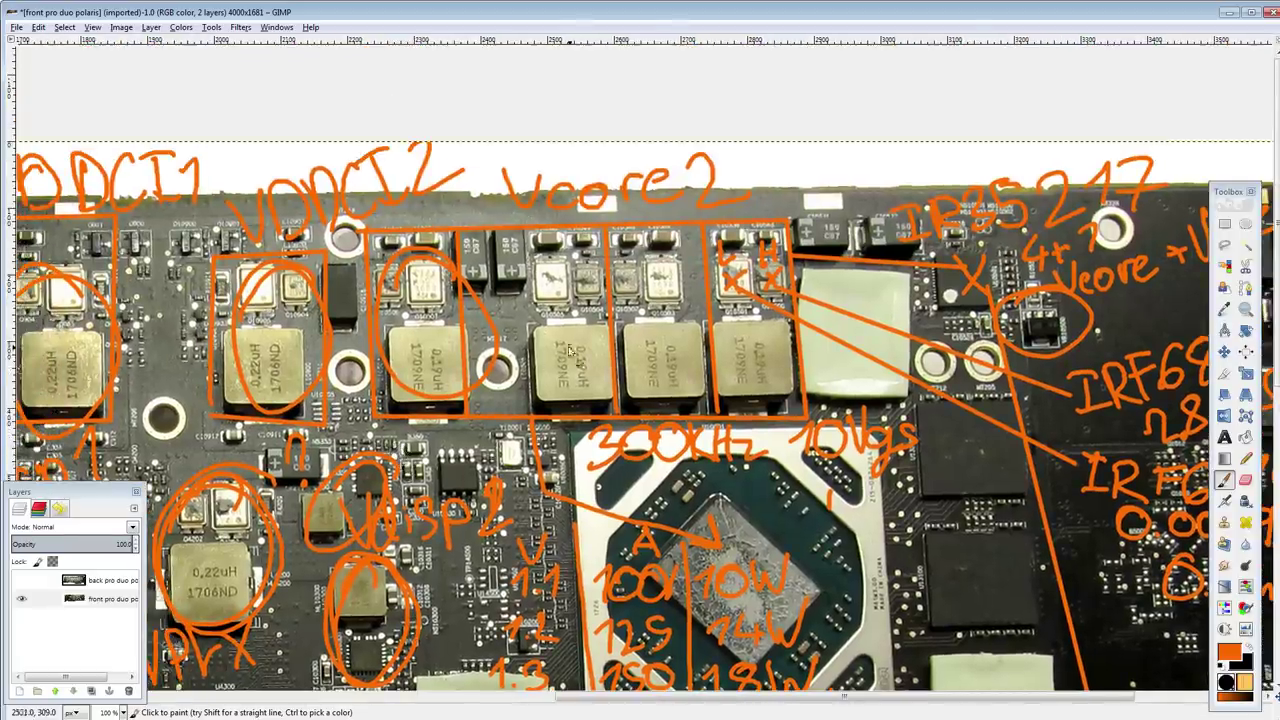
{"action": "left_click_drag", "start_coordinate": [556, 345], "coordinate": [582, 381]}
{"action": "left_click_drag", "start_coordinate": [556, 381], "coordinate": [581, 342]}
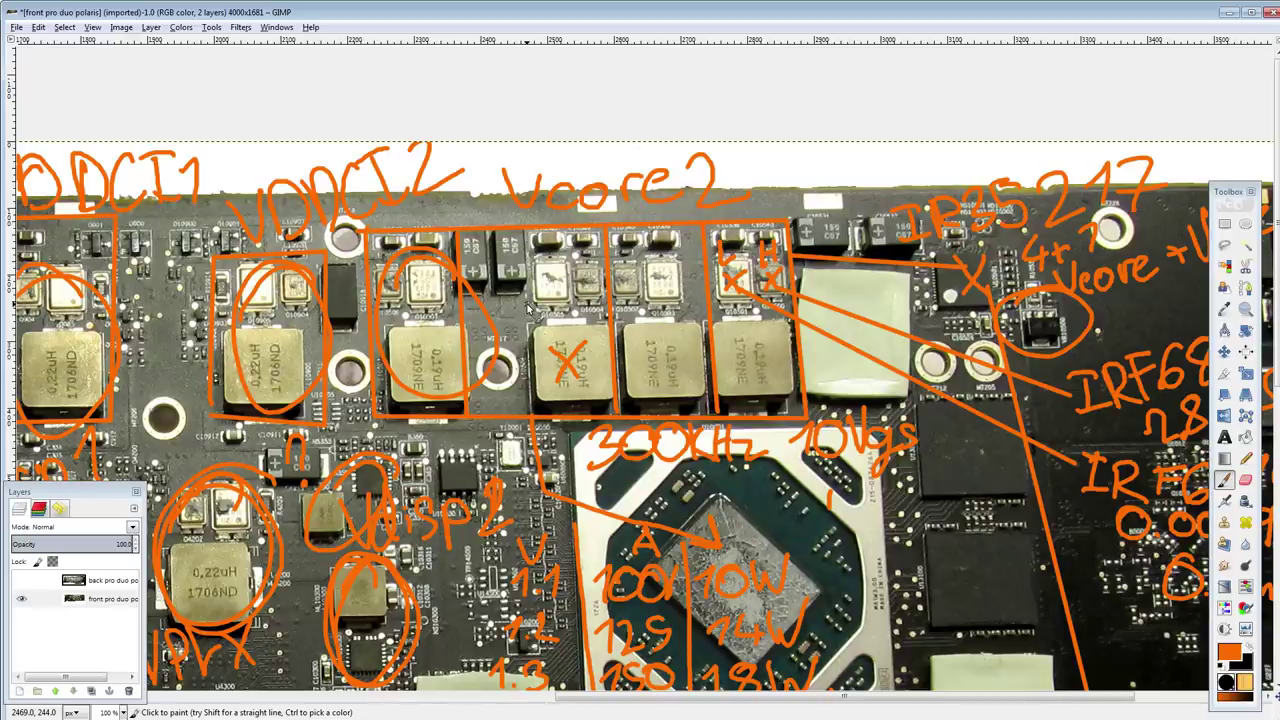
Step: Try to circle and mark the 250 current value in the table's last row
{"action": "left_click_drag", "start_coordinate": [591, 437], "coordinate": [517, 167]}
{"action": "scroll", "coordinate": [500, 408], "scroll_direction": "down", "scroll_amount": 3}
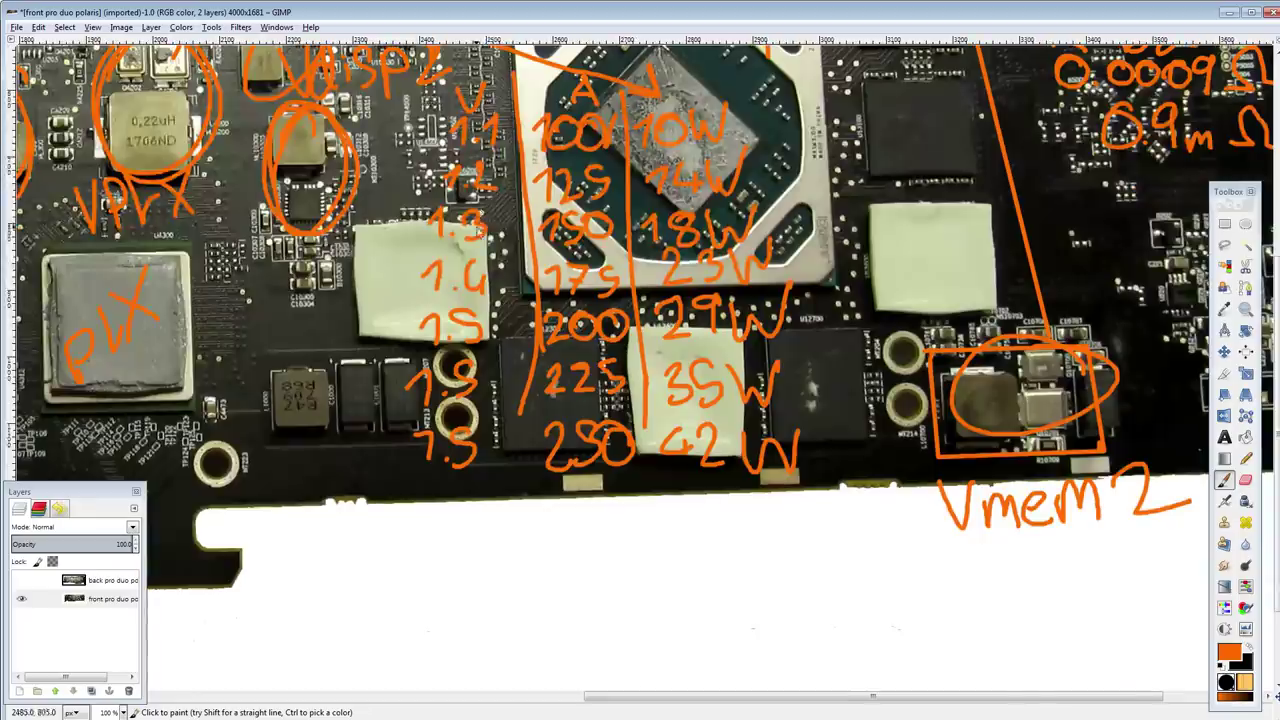
{"action": "left_click_drag", "start_coordinate": [600, 420], "coordinate": [616, 418]}
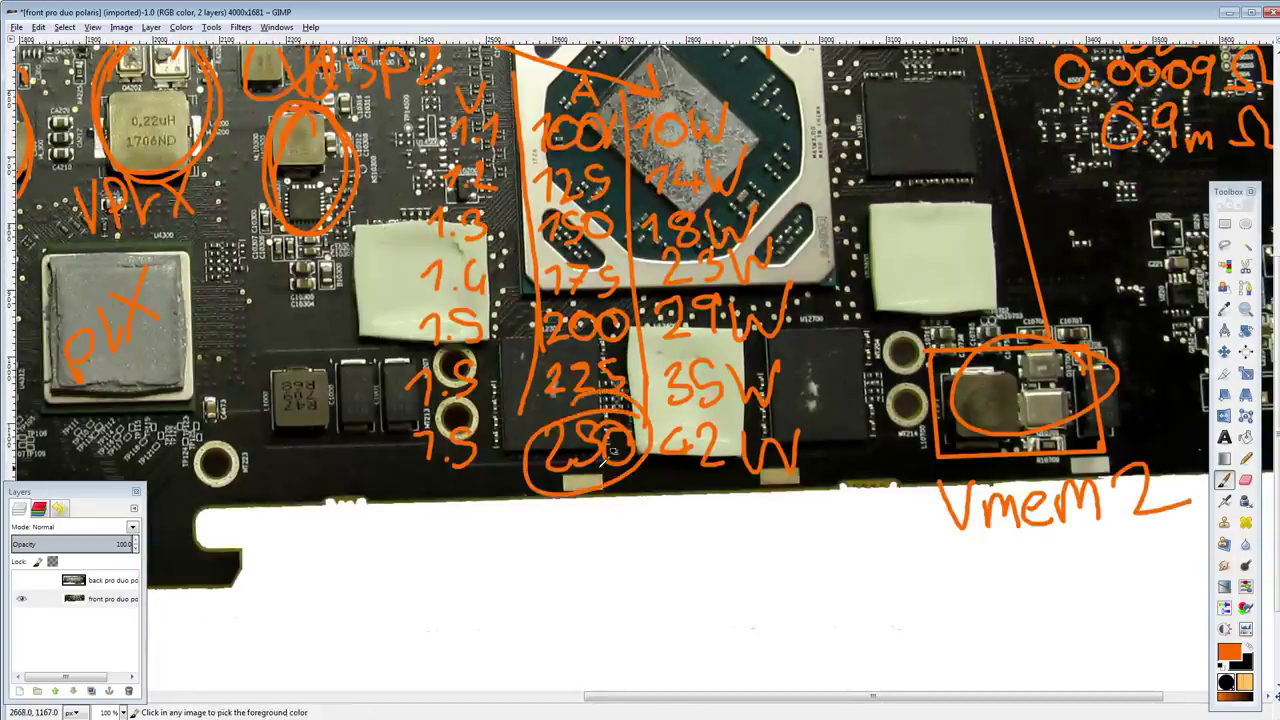
{"action": "key", "text": "ctrl+z"}
{"action": "scroll", "coordinate": [594, 432], "scroll_direction": "up", "scroll_amount": 5}
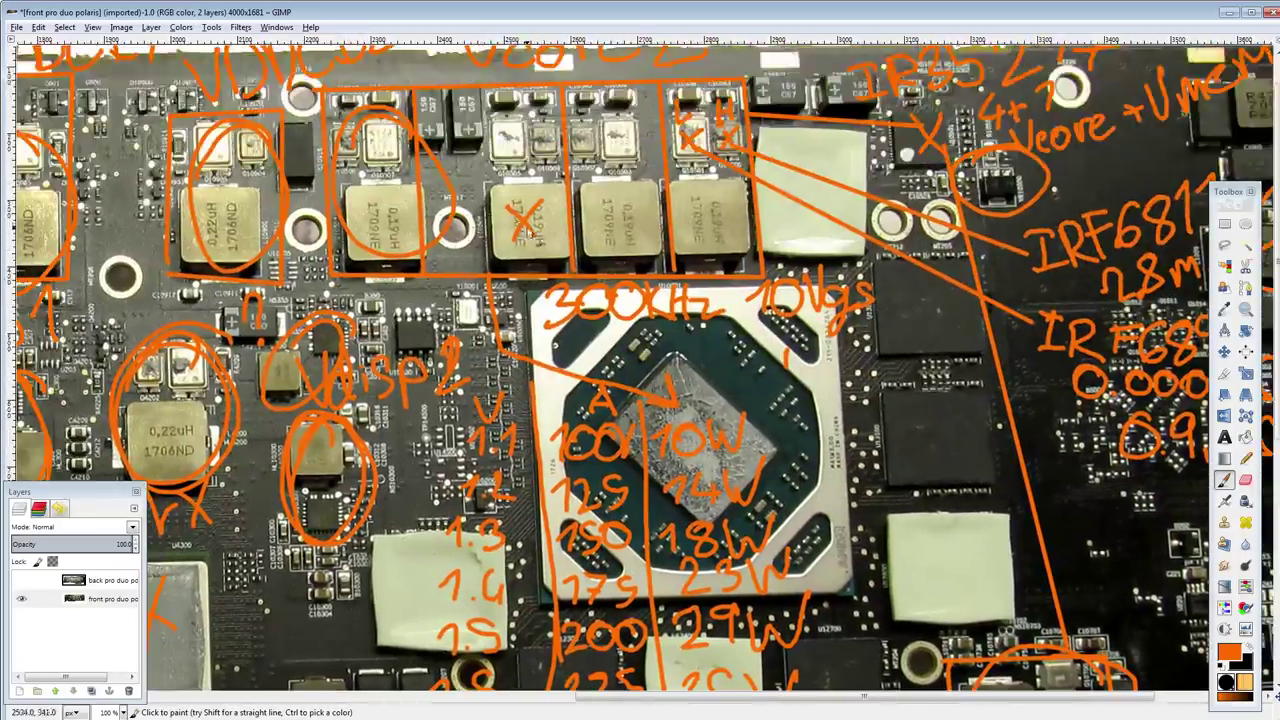
{"action": "scroll", "coordinate": [524, 228], "scroll_direction": "down", "scroll_amount": 6}
{"action": "left_click_drag", "start_coordinate": [592, 460], "coordinate": [624, 490]}
{"action": "mouse_move", "coordinate": [660, 449]}
{"action": "left_mouse_down"}
{"action": "mouse_move", "coordinate": [648, 478]}
{"action": "mouse_move", "coordinate": [680, 486]}
{"action": "left_mouse_up"}
{"action": "key", "text": "ctrl+z"}
{"action": "key", "text": "ctrl+z"}
{"action": "key", "text": "ctrl+z"}
Step: Frame the voltage and current entries of the 200 and 225 rows, with a line below the 1.4 row
{"action": "scroll", "coordinate": [494, 508], "scroll_direction": "up", "scroll_amount": 3}
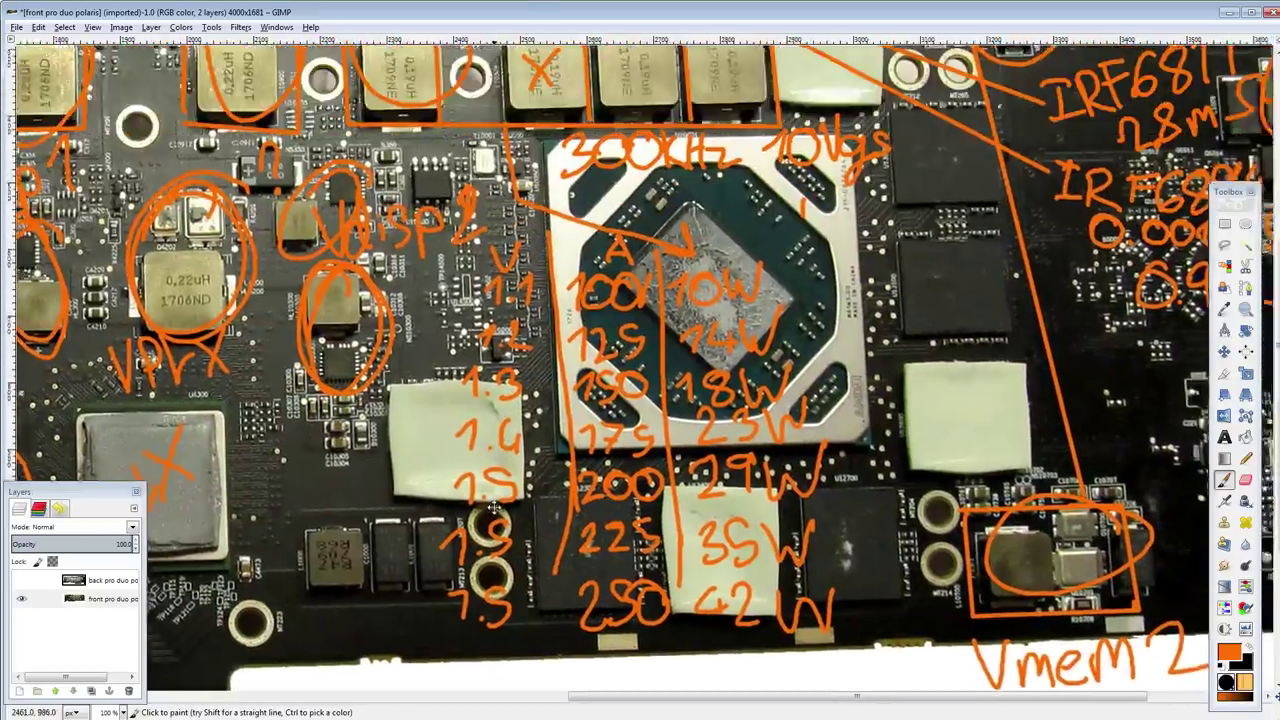
{"action": "scroll", "coordinate": [494, 508], "scroll_direction": "up", "scroll_amount": 3}
{"action": "scroll", "coordinate": [430, 467], "scroll_direction": "down", "scroll_amount": 4}
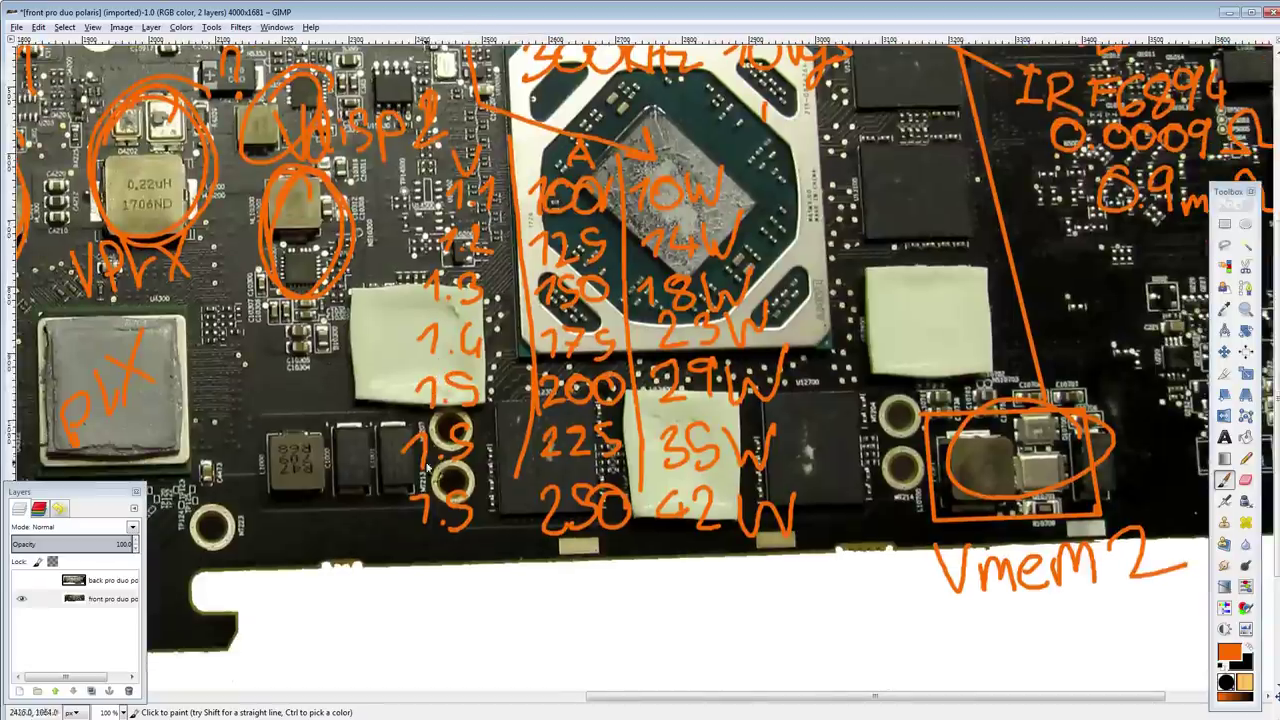
{"action": "mouse_move", "coordinate": [408, 368]}
{"action": "left_mouse_down"}
{"action": "mouse_move", "coordinate": [404, 422]}
{"action": "mouse_move", "coordinate": [618, 492]}
{"action": "mouse_move", "coordinate": [640, 364]}
{"action": "mouse_move", "coordinate": [384, 355]}
{"action": "left_mouse_up"}
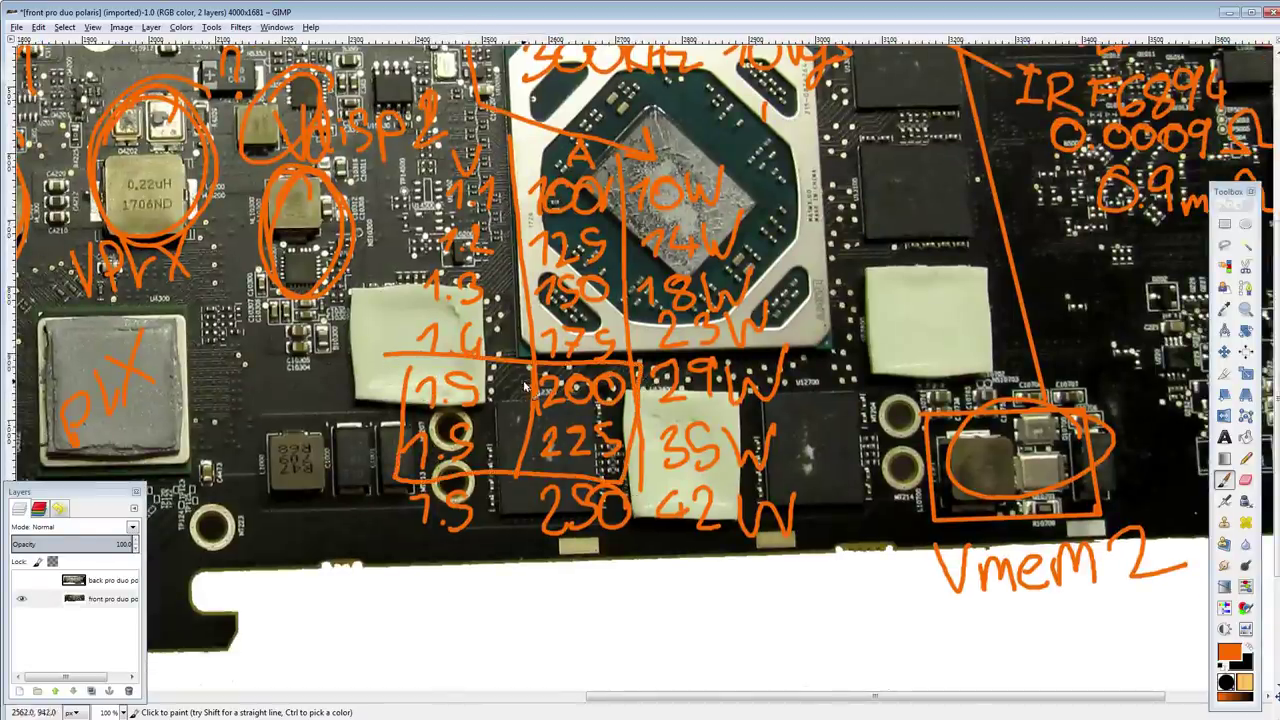
{"action": "scroll", "coordinate": [462, 435], "scroll_direction": "up", "scroll_amount": 2}
{"action": "scroll", "coordinate": [462, 432], "scroll_direction": "up", "scroll_amount": 4}
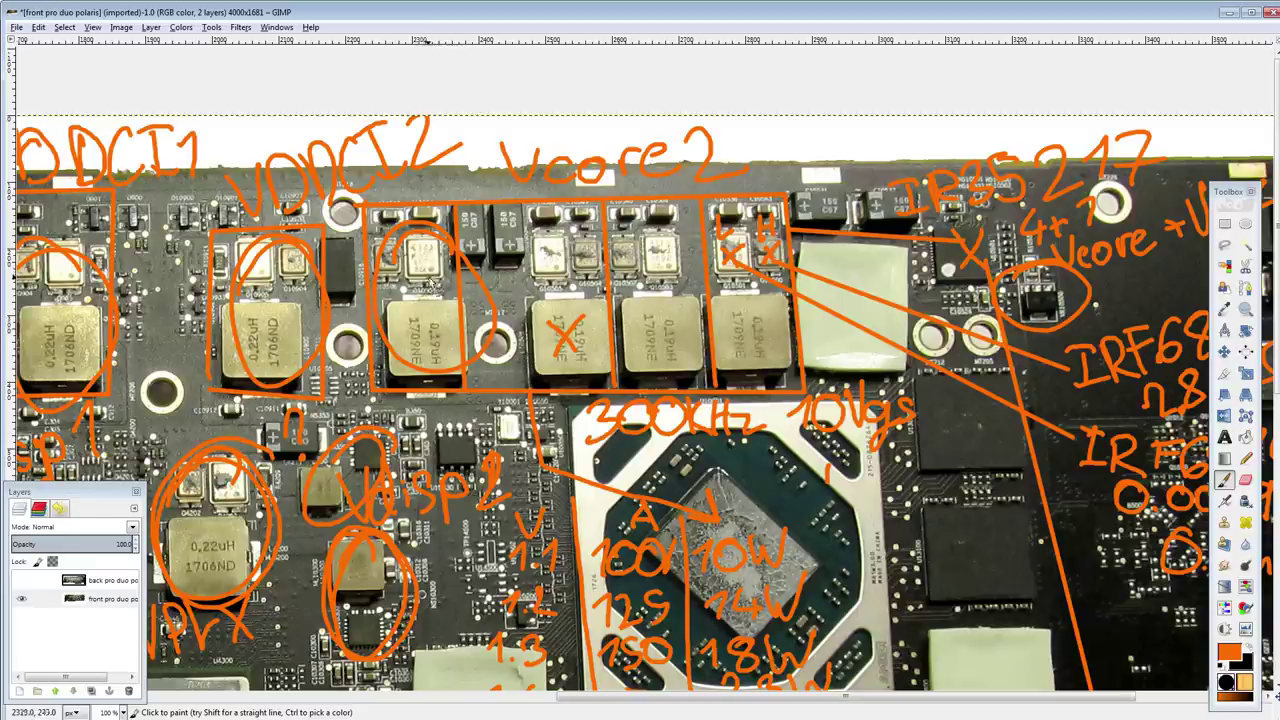
{"action": "left_click_drag", "start_coordinate": [437, 377], "coordinate": [465, 253]}
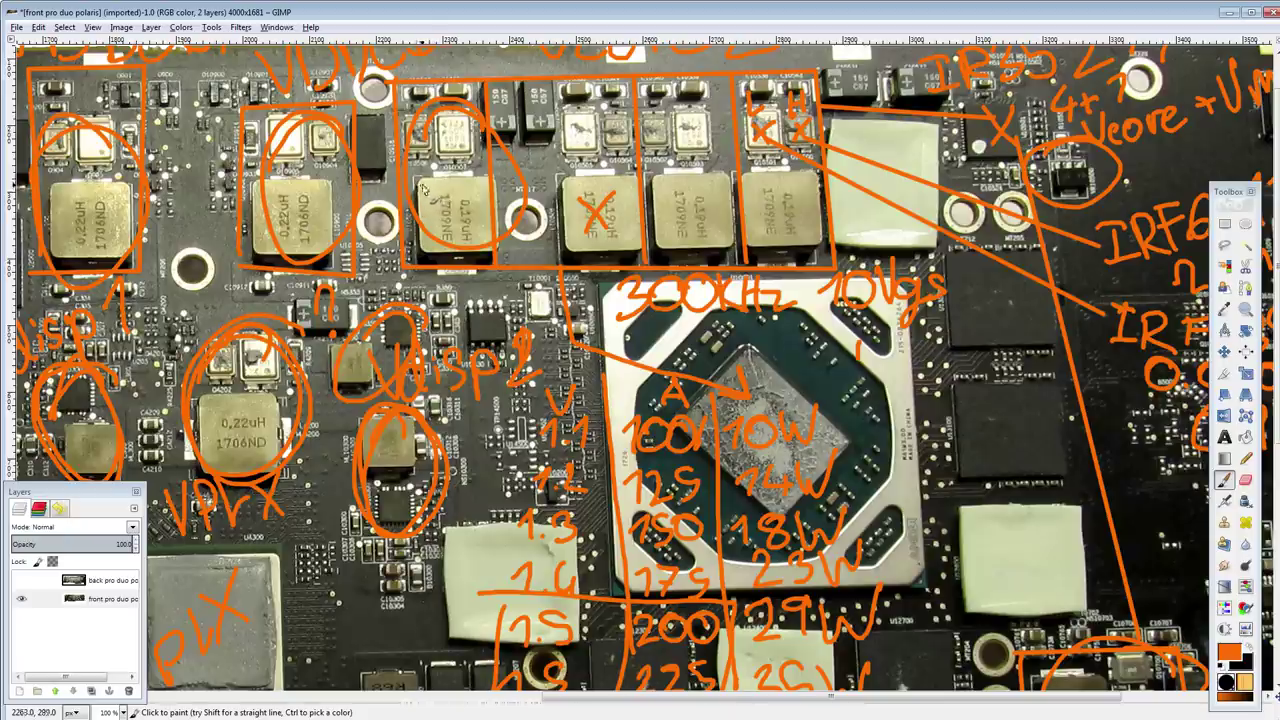
{"action": "left_click_drag", "start_coordinate": [437, 262], "coordinate": [540, 62]}
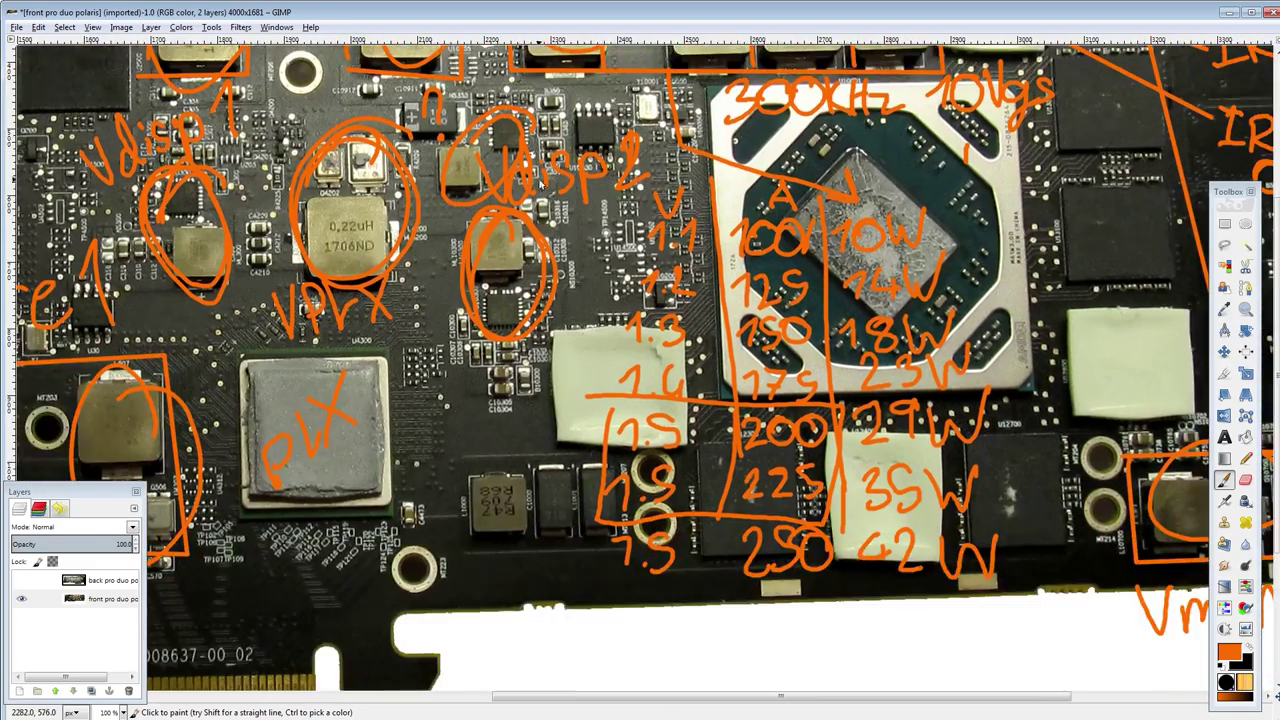
{"action": "scroll", "coordinate": [702, 457], "scroll_direction": "up", "scroll_amount": 1}
{"action": "scroll", "coordinate": [660, 456], "scroll_direction": "right", "scroll_amount": 4}
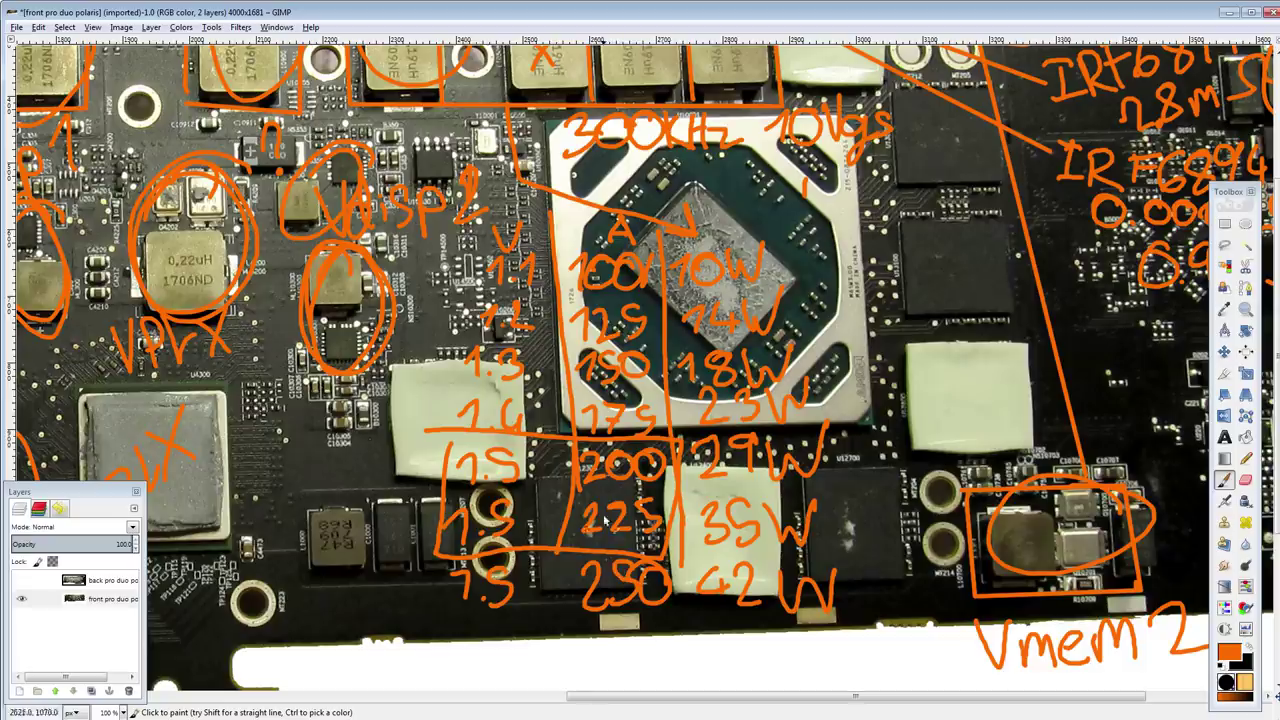
Step: Examine the Vcore2 heat table, the Vcore2 and VDDCI phases, and the overall layout of the annotated front board
{"action": "mouse_move", "coordinate": [431, 277]}
{"action": "left_mouse_down"}
{"action": "mouse_move", "coordinate": [433, 356]}
{"action": "mouse_move", "coordinate": [433, 294]}
{"action": "left_mouse_up"}
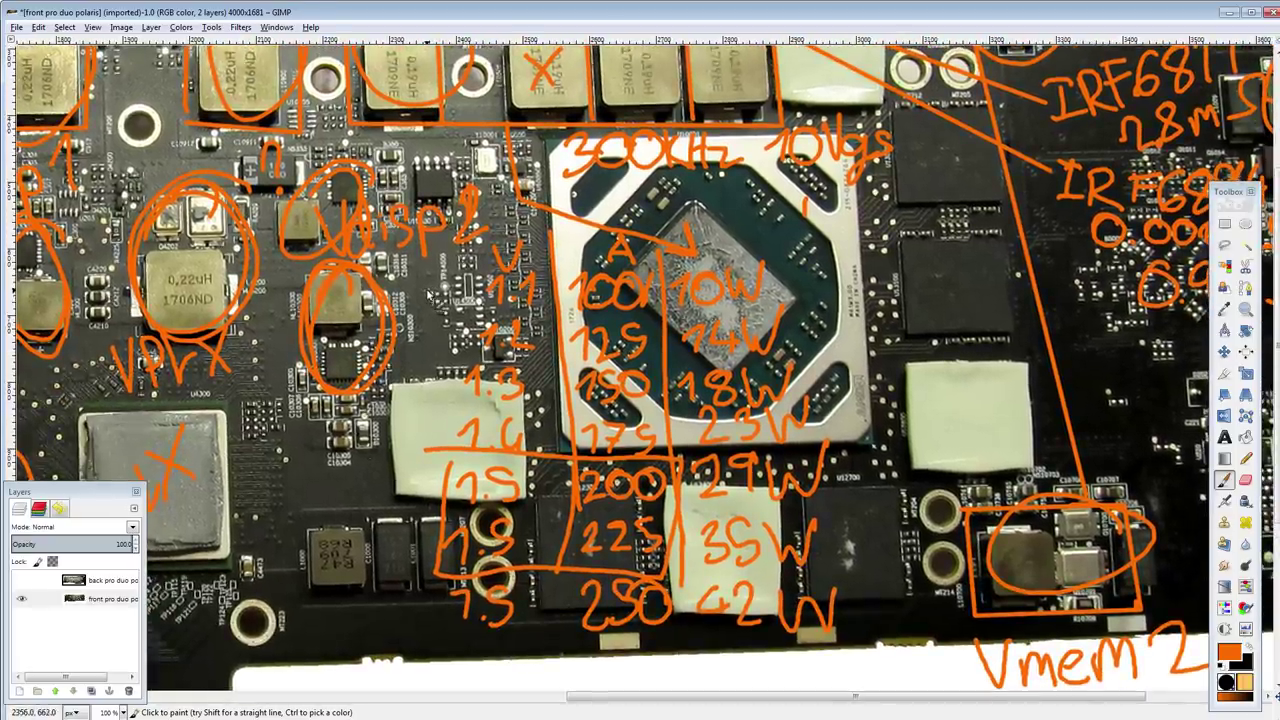
{"action": "scroll", "coordinate": [428, 298], "scroll_direction": "up", "scroll_amount": 3}
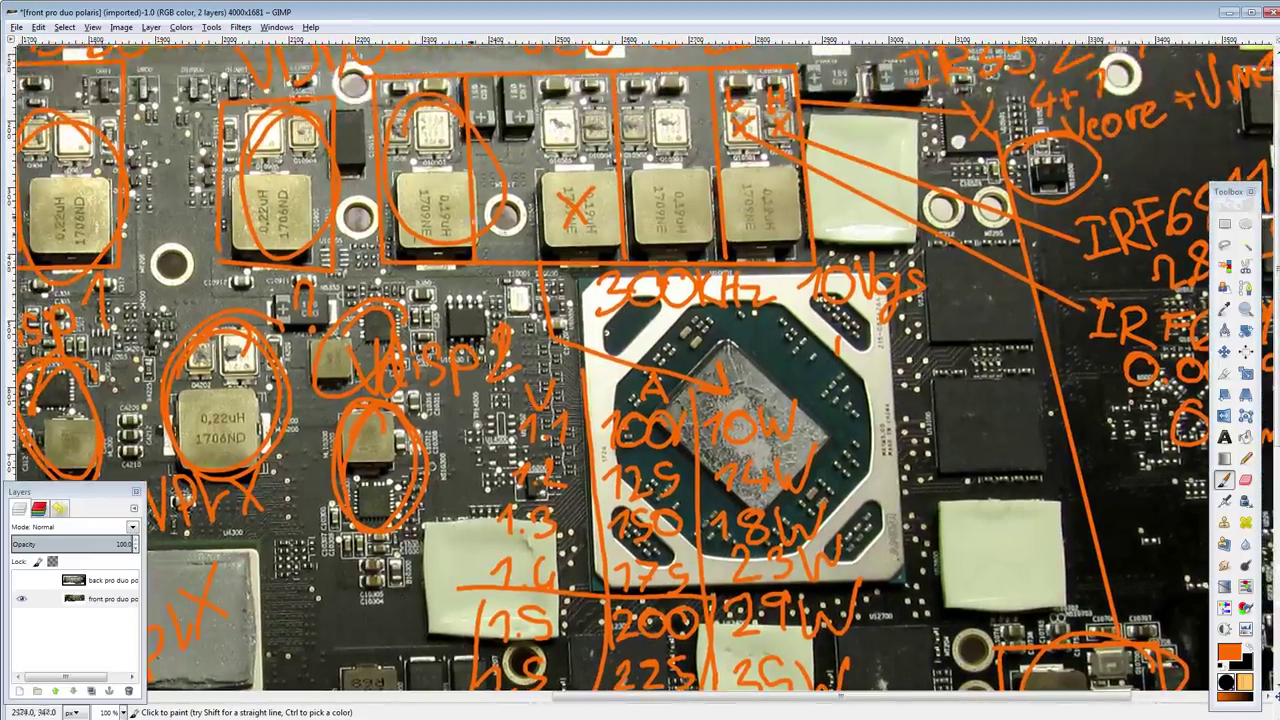
{"action": "scroll", "coordinate": [472, 396], "scroll_direction": "down", "scroll_amount": 4}
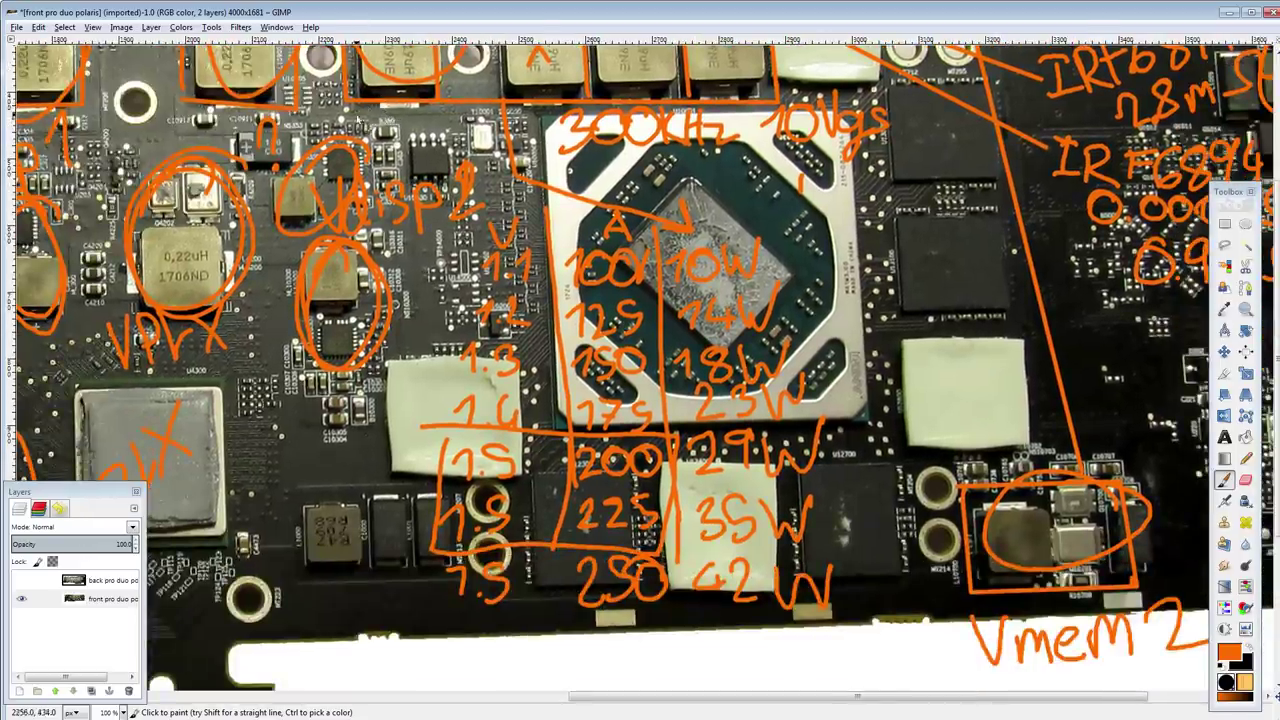
{"action": "left_click_drag", "start_coordinate": [362, 262], "coordinate": [432, 434]}
{"action": "scroll", "coordinate": [455, 470], "scroll_direction": "up", "scroll_amount": 2}
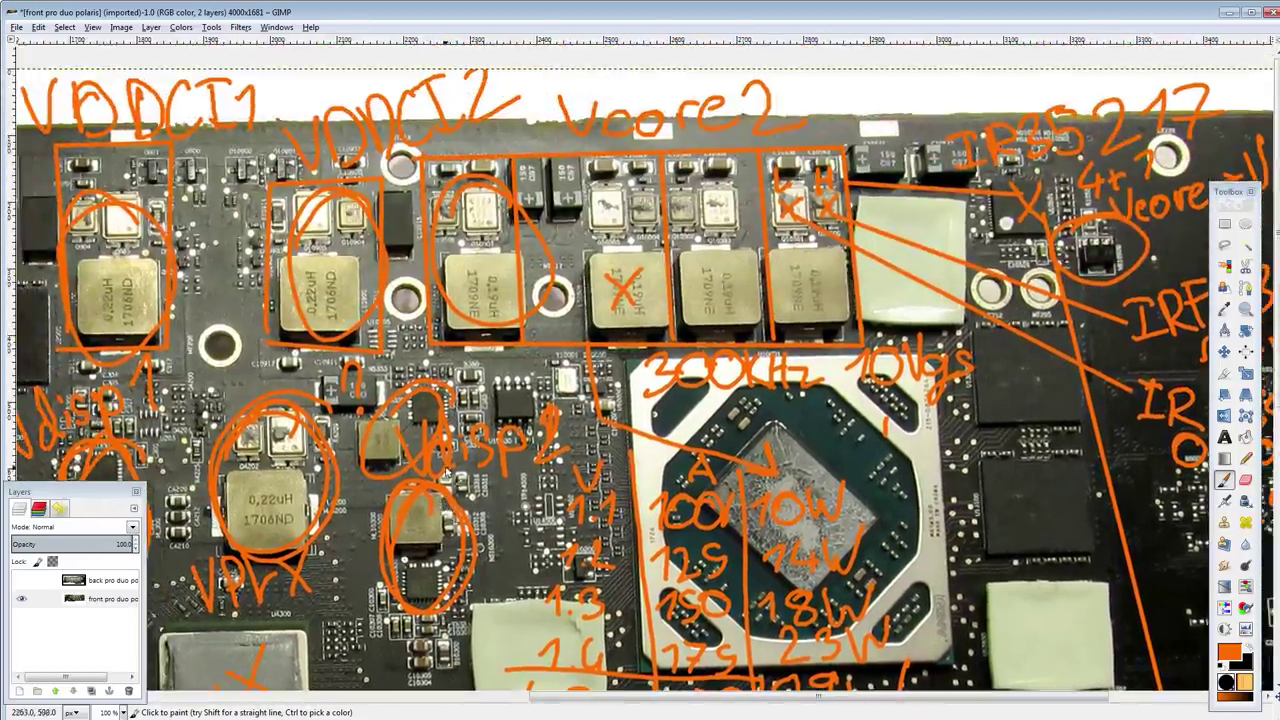
{"action": "scroll", "coordinate": [322, 276], "scroll_direction": "up", "scroll_amount": 2}
{"action": "scroll", "coordinate": [320, 275], "scroll_direction": "down", "scroll_amount": 5}
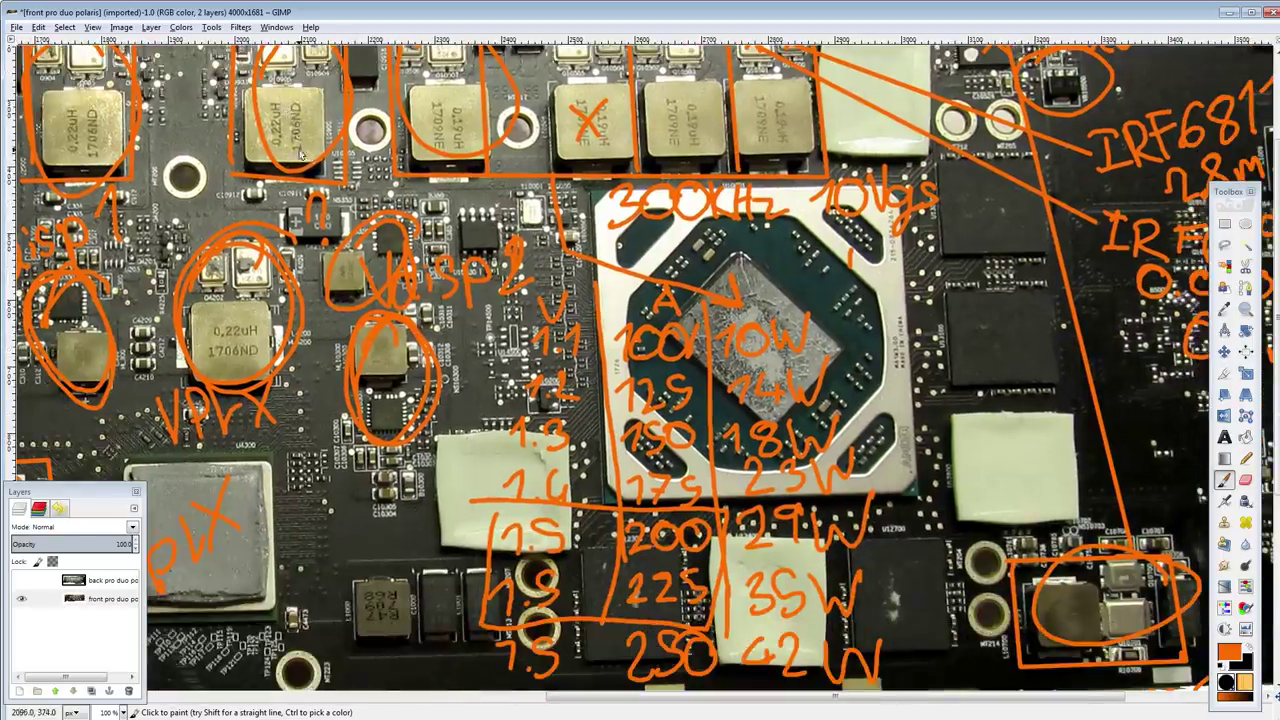
{"action": "scroll", "coordinate": [420, 175], "scroll_direction": "up", "scroll_amount": 3}
{"action": "left_click_drag", "start_coordinate": [430, 274], "coordinate": [486, 282]}
{"action": "left_click_drag", "start_coordinate": [372, 194], "coordinate": [595, 283]}
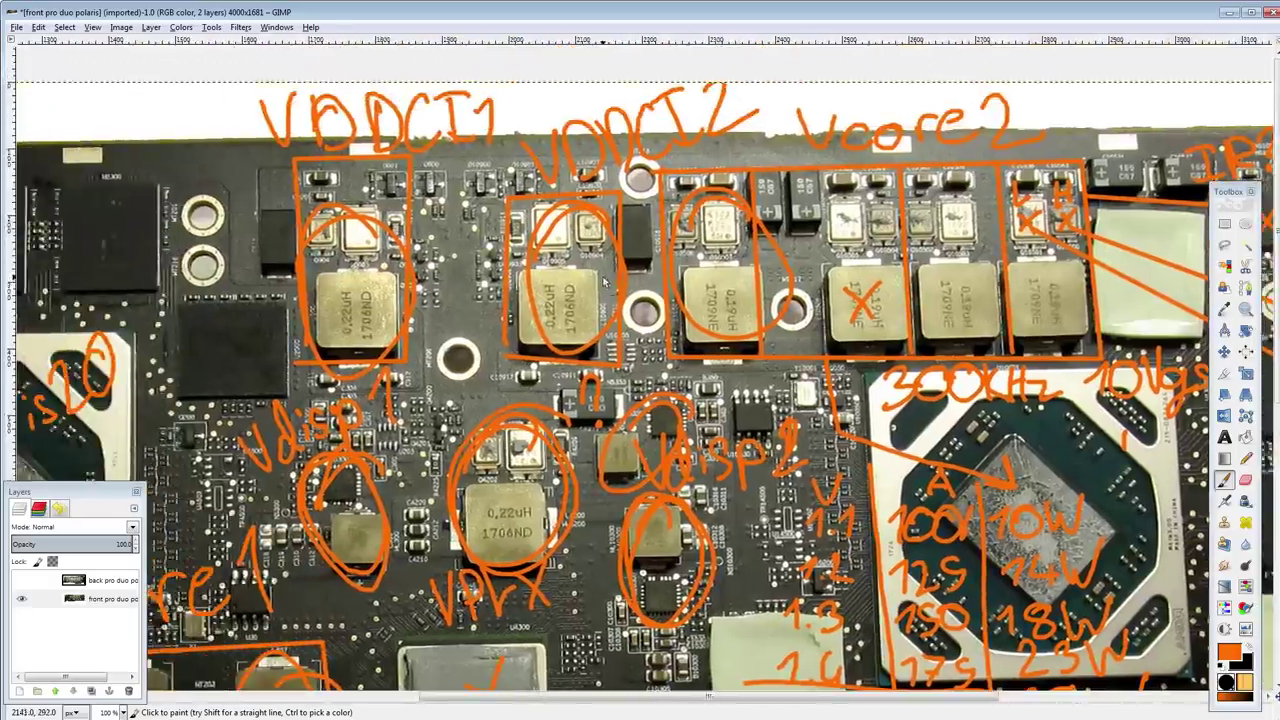
{"action": "scroll", "coordinate": [596, 270], "scroll_direction": "down", "scroll_amount": 1}
{"action": "left_click_drag", "start_coordinate": [597, 359], "coordinate": [770, 301]}
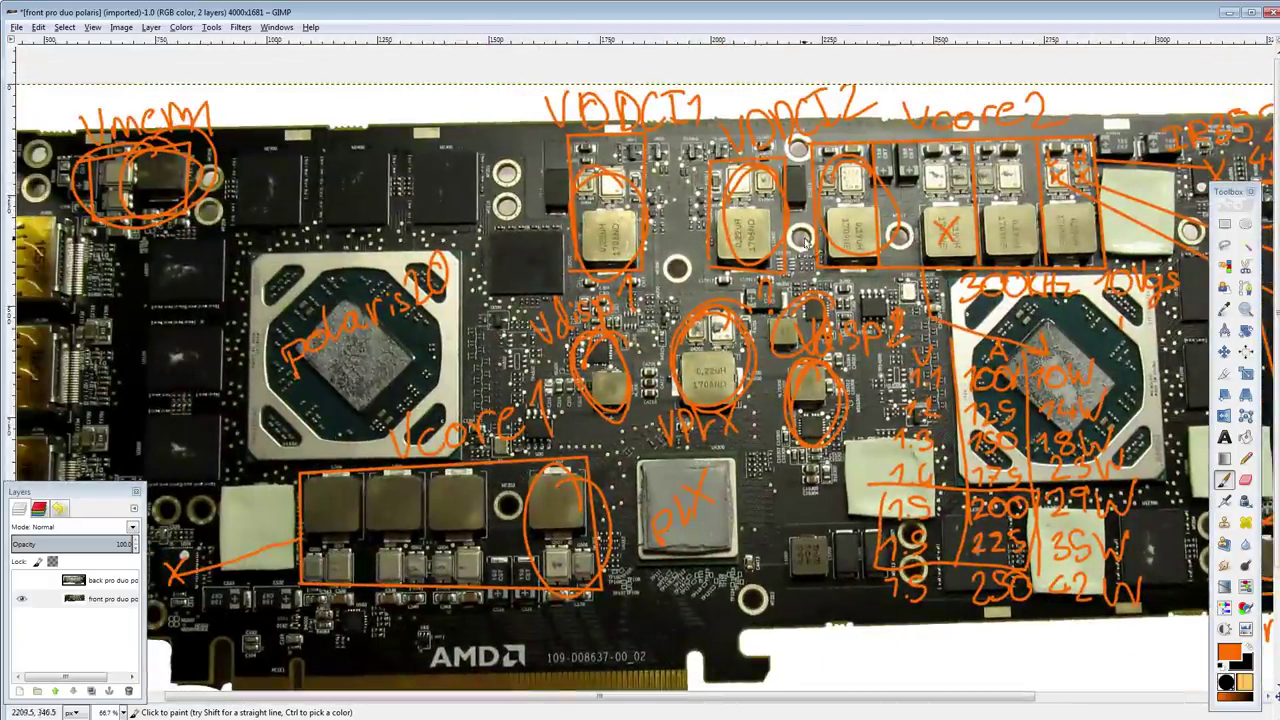
{"action": "scroll", "coordinate": [806, 243], "scroll_direction": "right", "scroll_amount": 5}
{"action": "scroll", "coordinate": [806, 243], "scroll_direction": "down", "scroll_amount": 4}
{"action": "scroll", "coordinate": [660, 242], "scroll_direction": "up", "scroll_amount": 5}
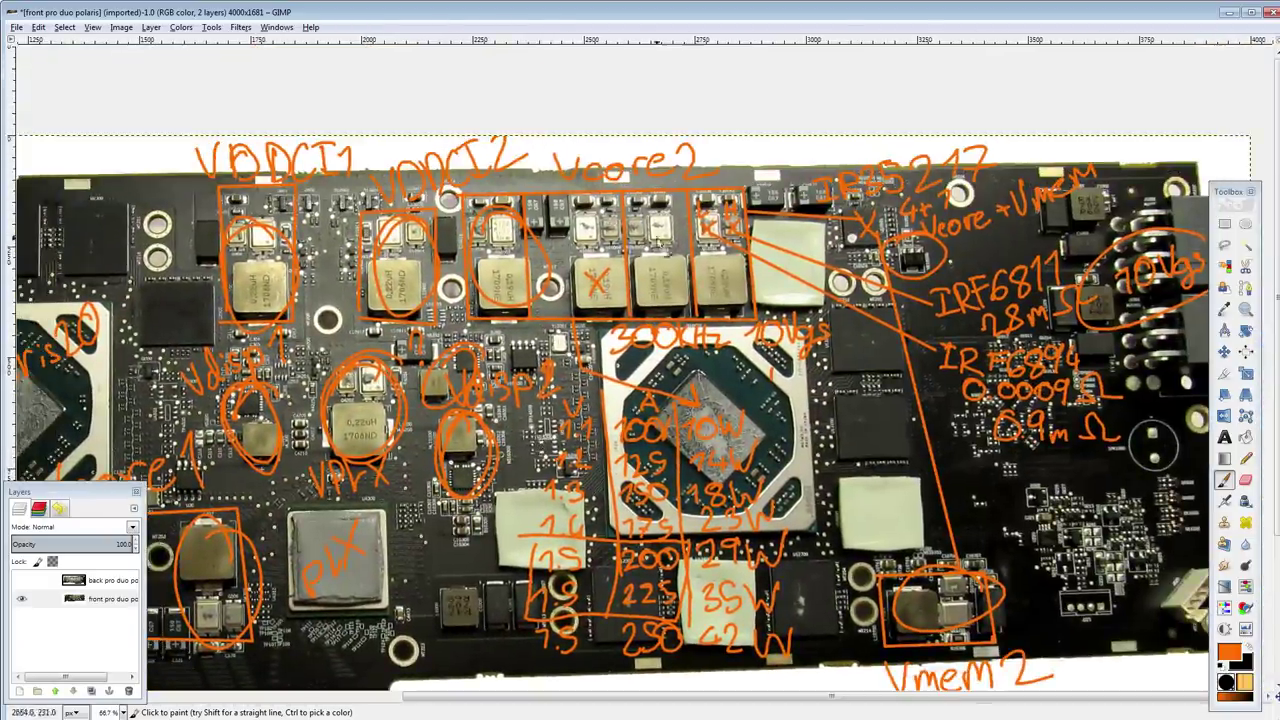
{"action": "scroll", "coordinate": [653, 350], "scroll_direction": "down", "scroll_amount": 2}
{"action": "scroll", "coordinate": [653, 350], "scroll_direction": "left", "scroll_amount": 10}
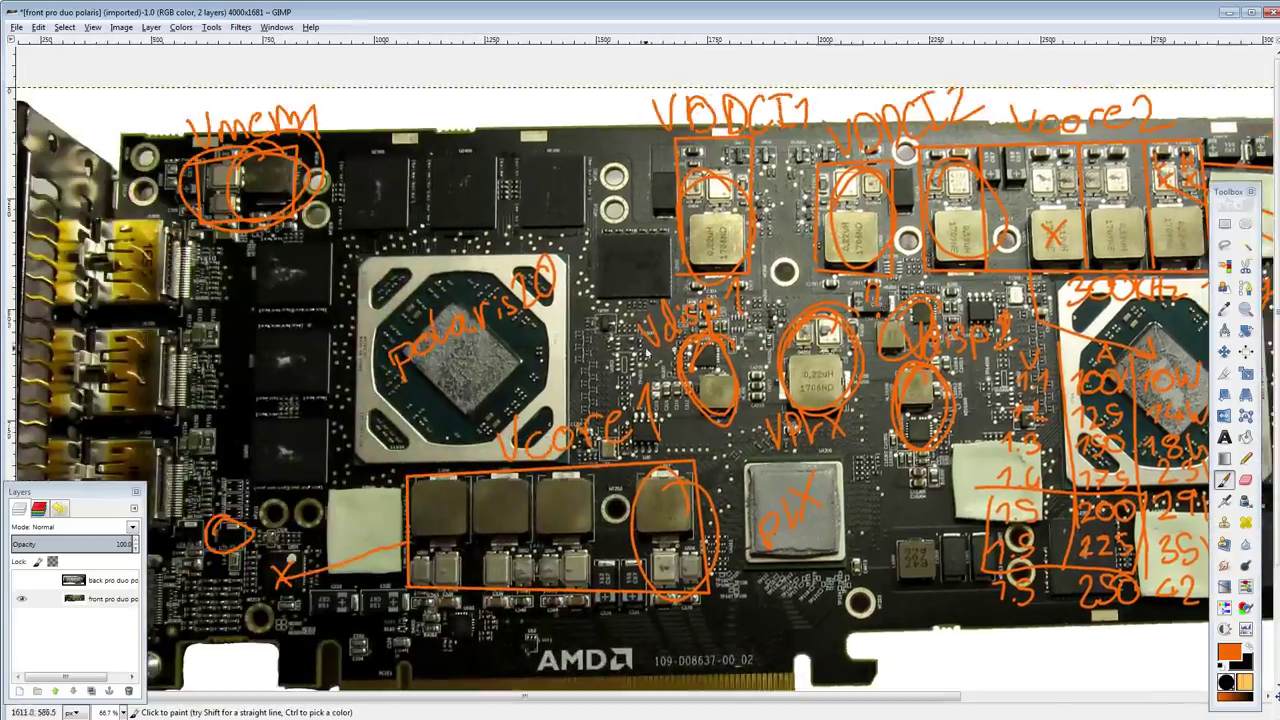
Step: Write 1.5V over the memory chips beside the Vmem1 phase, undoing the extra loop around Vmem1
{"action": "scroll", "coordinate": [648, 352], "scroll_direction": "up", "scroll_amount": 1}
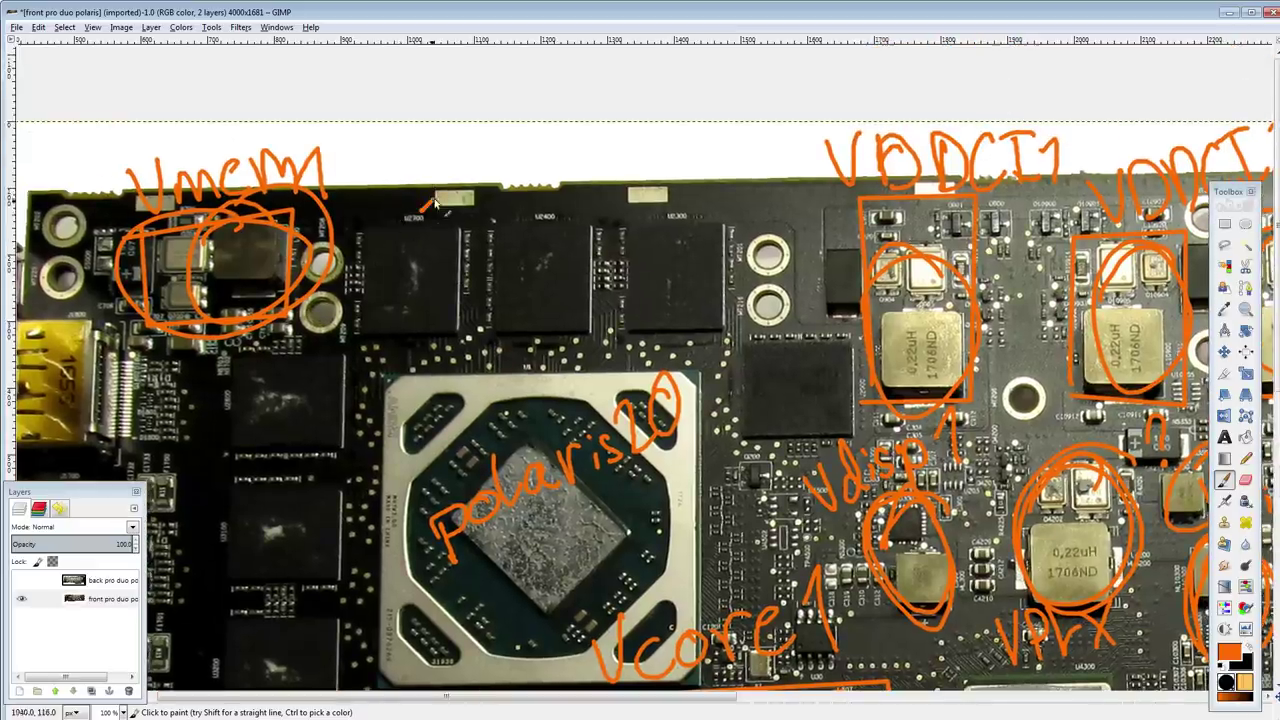
{"action": "left_click_drag", "start_coordinate": [434, 204], "coordinate": [431, 237]}
{"action": "left_click", "coordinate": [449, 232]}
{"action": "mouse_move", "coordinate": [482, 189]}
{"action": "left_mouse_down"}
{"action": "mouse_move", "coordinate": [460, 236]}
{"action": "mouse_move", "coordinate": [525, 182]}
{"action": "left_mouse_up"}
{"action": "mouse_move", "coordinate": [350, 160]}
{"action": "left_mouse_down"}
{"action": "mouse_move", "coordinate": [294, 143]}
{"action": "mouse_move", "coordinate": [415, 250]}
{"action": "mouse_move", "coordinate": [350, 158]}
{"action": "left_mouse_up"}
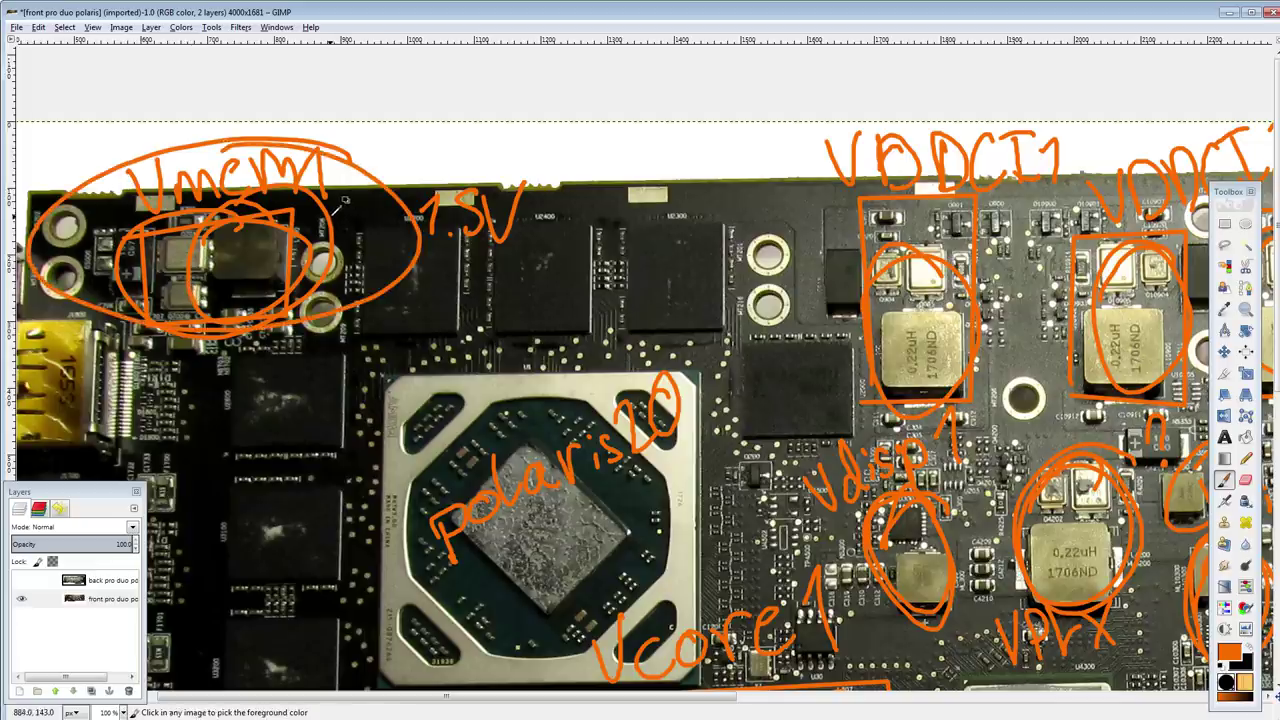
{"action": "key", "text": "ctrl+z"}
Step: Write 20A and 2W after the 1.5V note to complete the first row of the Vmem1 heat figures
{"action": "scroll", "coordinate": [468, 290], "scroll_direction": "left", "scroll_amount": 3}
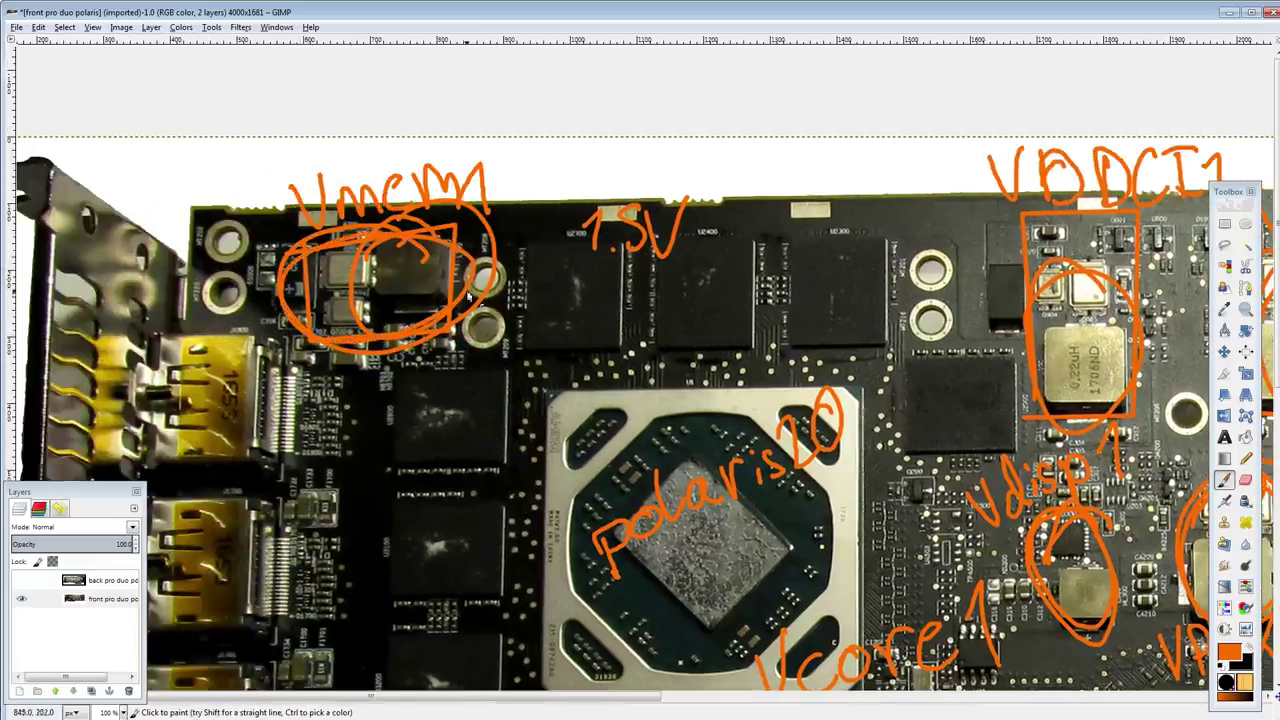
{"action": "scroll", "coordinate": [425, 275], "scroll_direction": "right", "scroll_amount": 2}
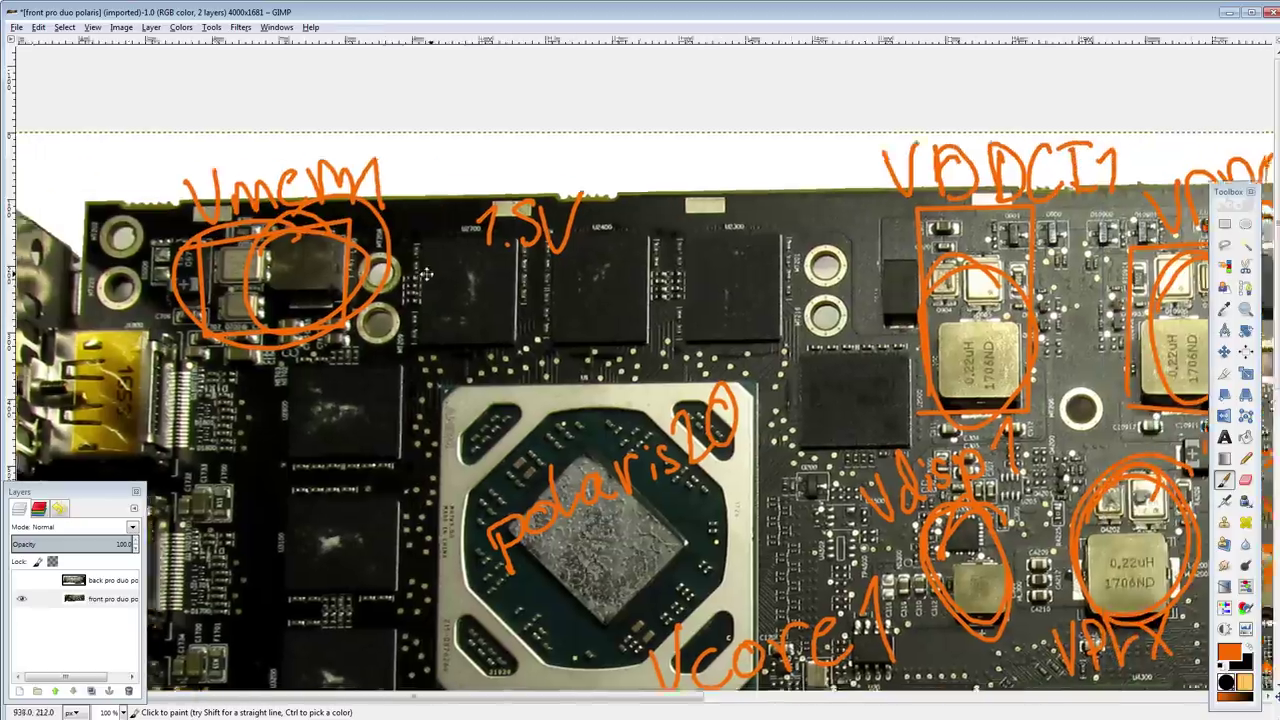
{"action": "scroll", "coordinate": [425, 275], "scroll_direction": "right", "scroll_amount": 1}
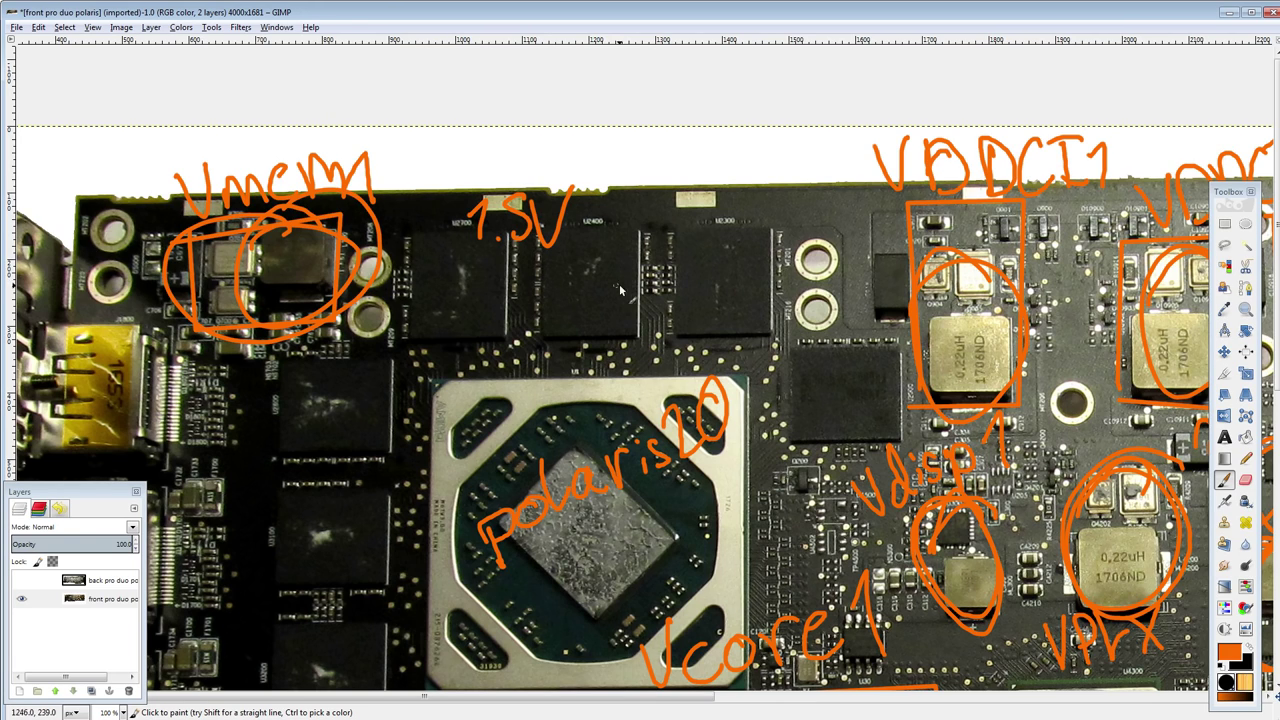
{"action": "left_click_drag", "start_coordinate": [472, 326], "coordinate": [410, 320]}
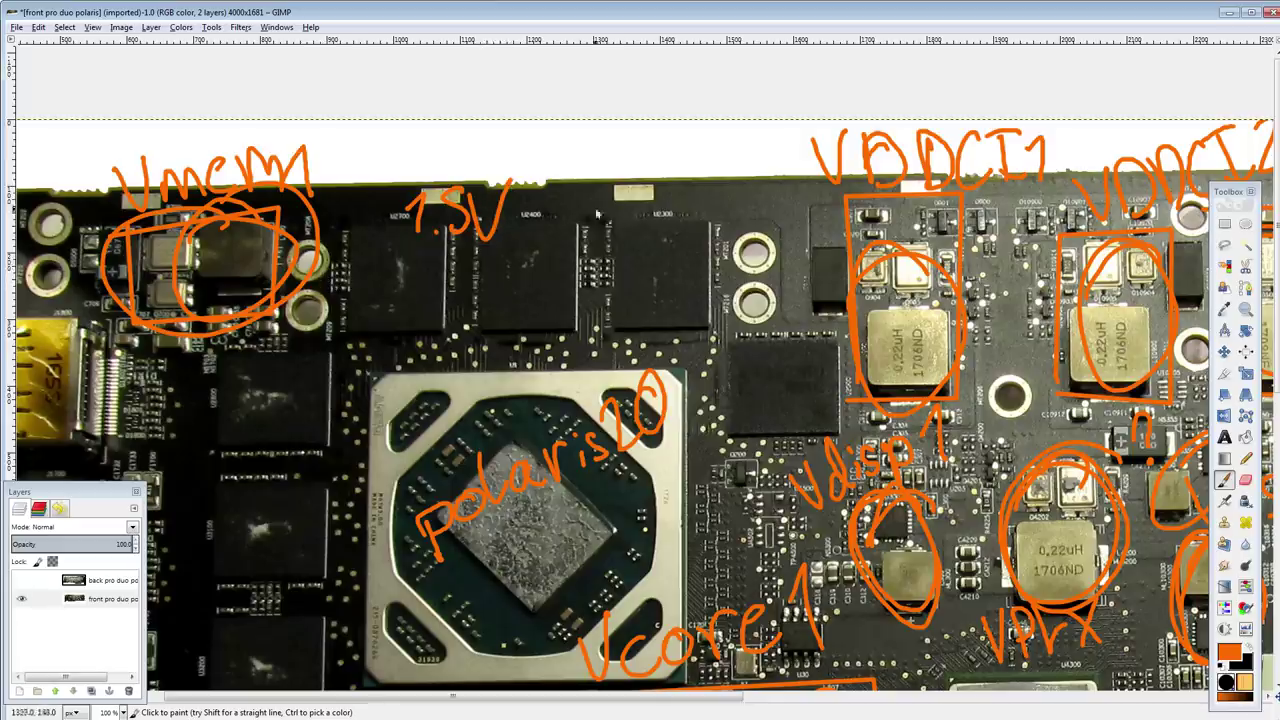
{"action": "left_click_drag", "start_coordinate": [551, 197], "coordinate": [424, 227]}
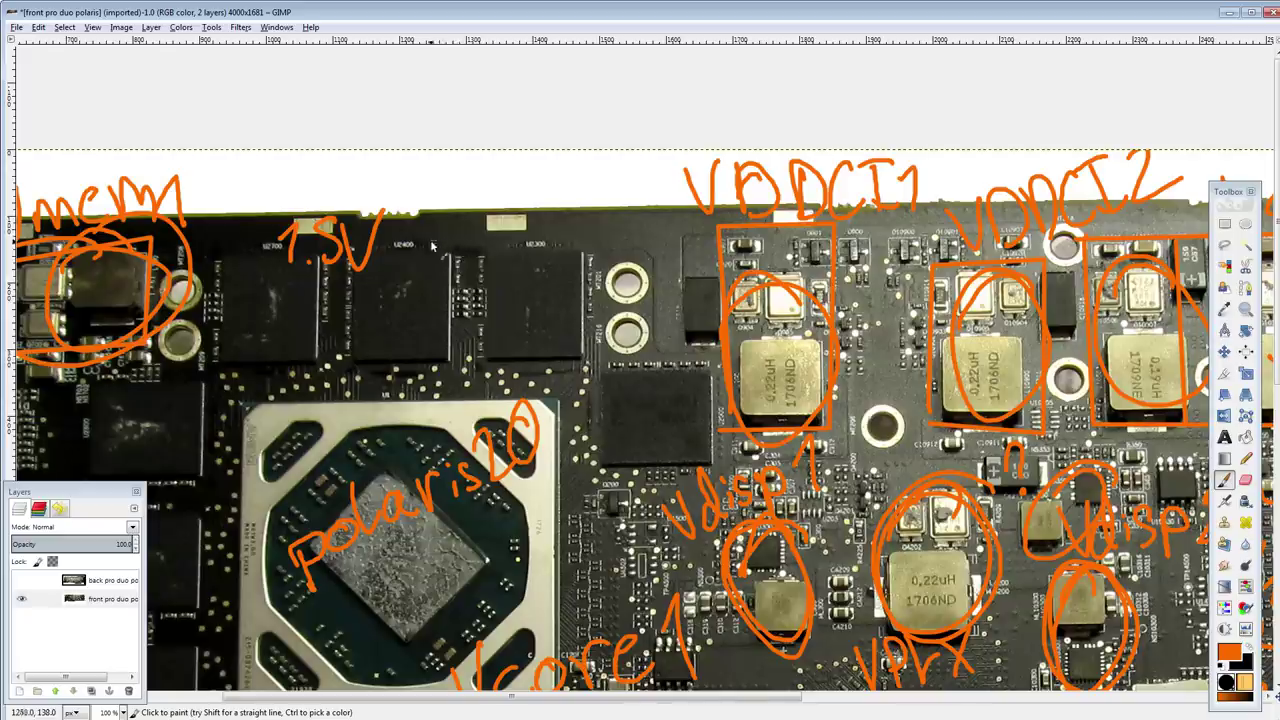
{"action": "mouse_move", "coordinate": [428, 244]}
{"action": "left_mouse_down"}
{"action": "mouse_move", "coordinate": [453, 262]}
{"action": "mouse_move", "coordinate": [467, 224]}
{"action": "left_mouse_up"}
{"action": "mouse_move", "coordinate": [496, 266]}
{"action": "left_mouse_down"}
{"action": "mouse_move", "coordinate": [518, 216]}
{"action": "mouse_move", "coordinate": [528, 264]}
{"action": "left_mouse_up"}
{"action": "left_click_drag", "start_coordinate": [494, 250], "coordinate": [526, 248]}
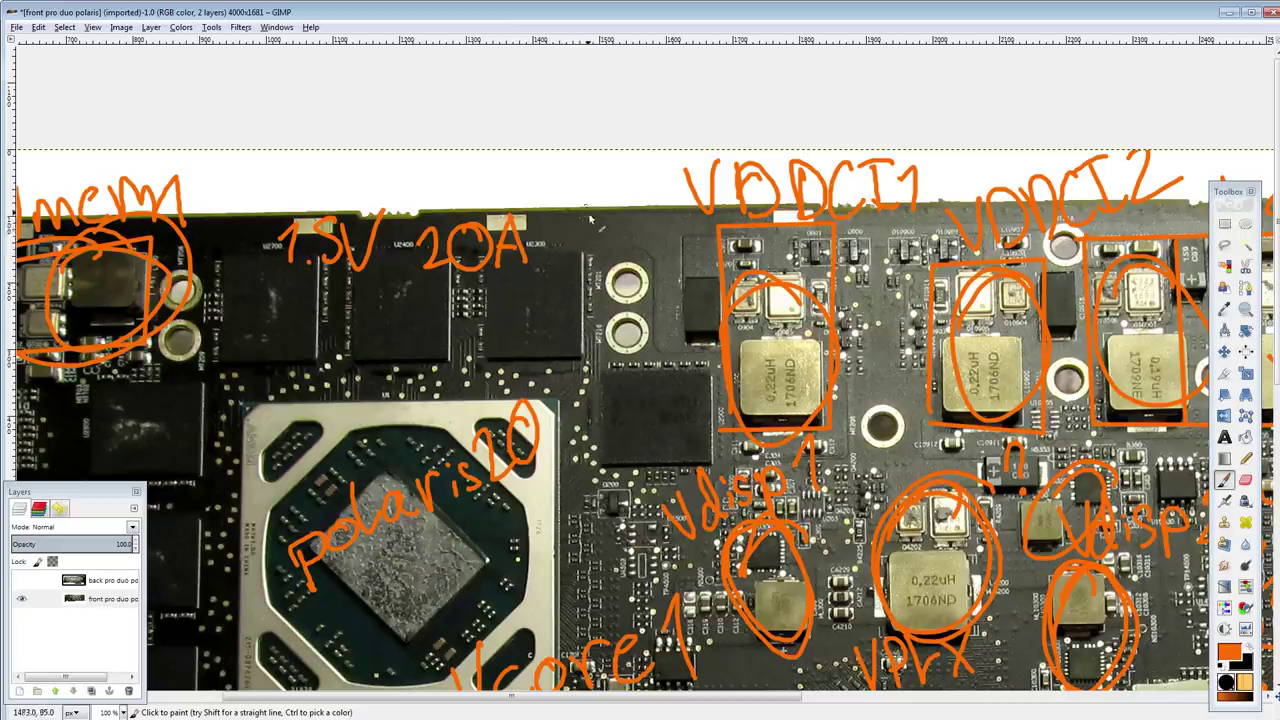
{"action": "left_click_drag", "start_coordinate": [576, 236], "coordinate": [598, 261]}
{"action": "mouse_move", "coordinate": [607, 232]}
{"action": "left_mouse_down"}
{"action": "mouse_move", "coordinate": [618, 260]}
{"action": "mouse_move", "coordinate": [654, 227]}
{"action": "left_mouse_up"}
{"action": "left_click_drag", "start_coordinate": [540, 301], "coordinate": [749, 281]}
Step: Add a second row of Vmem1 figures reading 30A and 3.25W beneath the 20A row
{"action": "scroll", "coordinate": [750, 287], "scroll_direction": "right", "scroll_amount": 4}
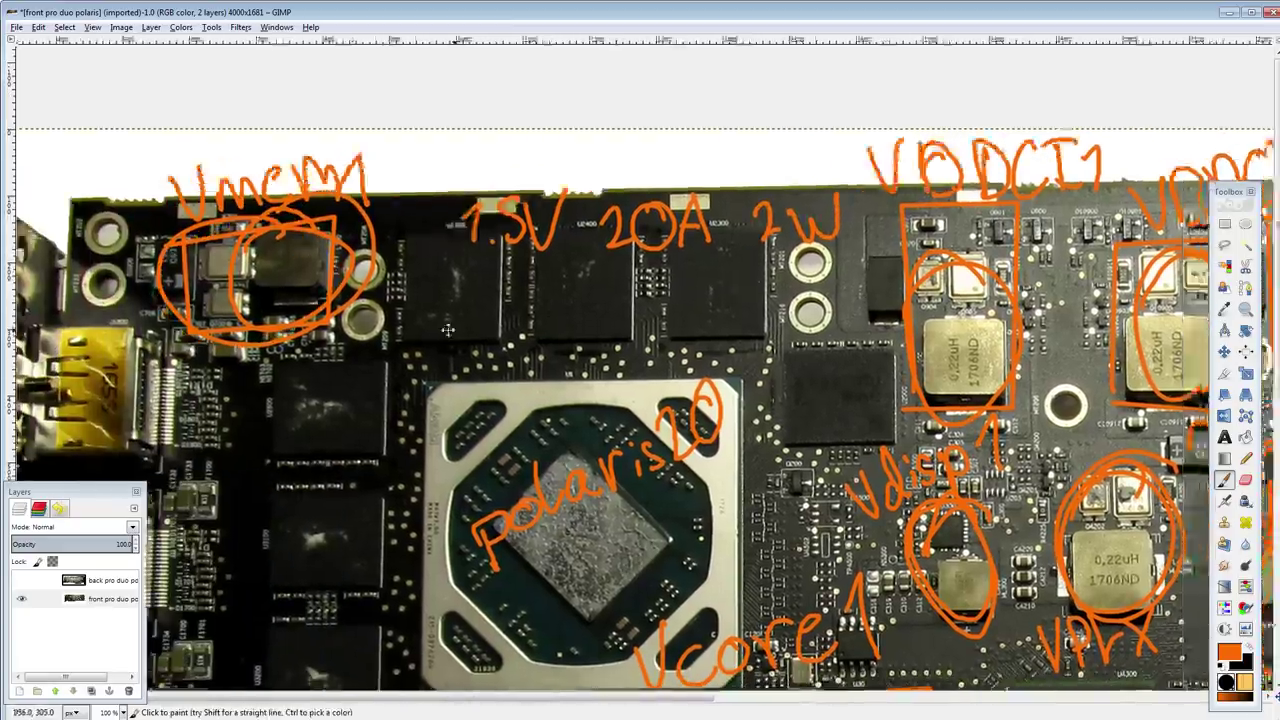
{"action": "scroll", "coordinate": [697, 437], "scroll_direction": "up", "scroll_amount": 1}
{"action": "scroll", "coordinate": [697, 437], "scroll_direction": "right", "scroll_amount": 3}
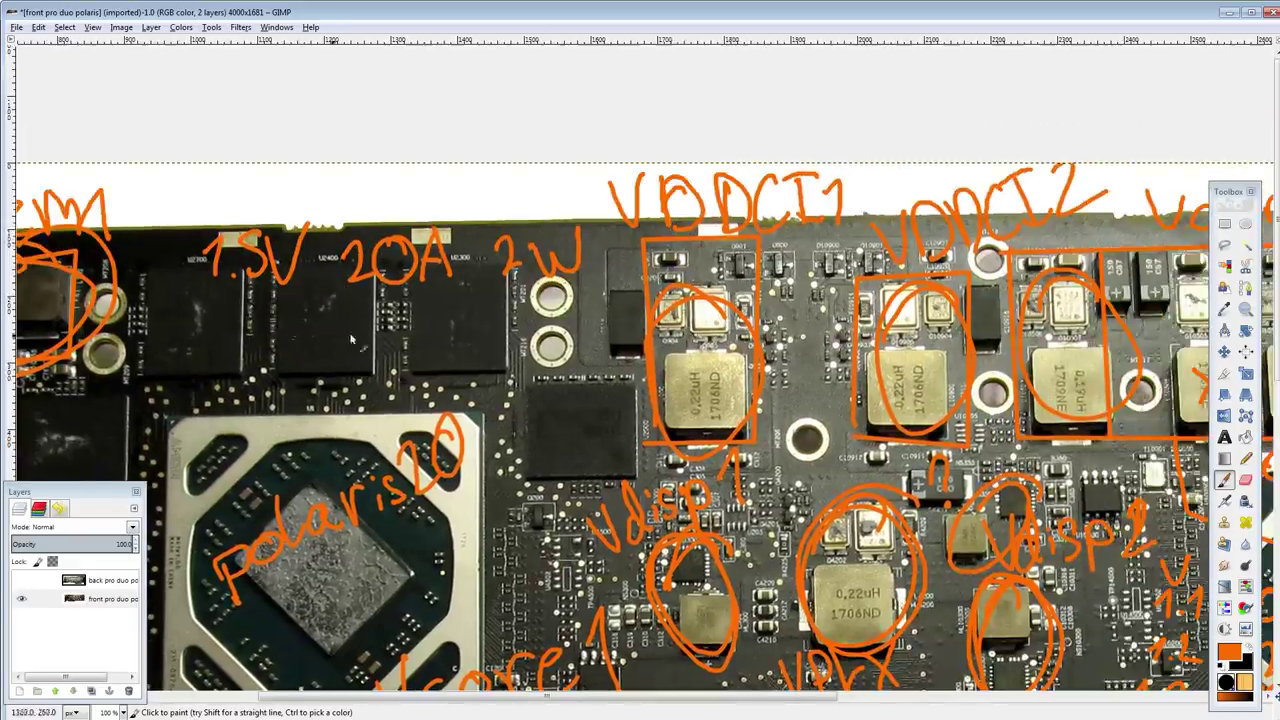
{"action": "scroll", "coordinate": [697, 437], "scroll_direction": "down", "scroll_amount": 4}
{"action": "scroll", "coordinate": [697, 437], "scroll_direction": "right", "scroll_amount": 4}
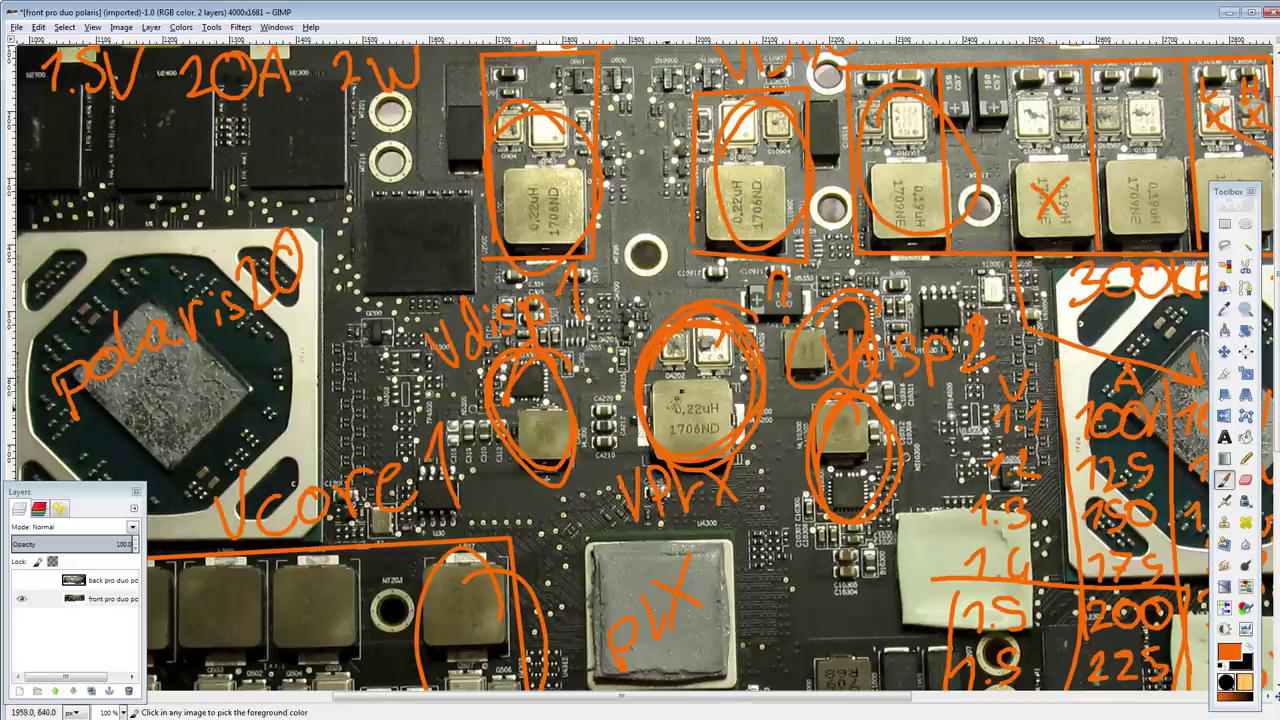
{"action": "scroll", "coordinate": [287, 258], "scroll_direction": "up", "scroll_amount": 3}
{"action": "scroll", "coordinate": [287, 258], "scroll_direction": "left", "scroll_amount": 8}
{"action": "left_click_drag", "start_coordinate": [508, 245], "coordinate": [499, 286]}
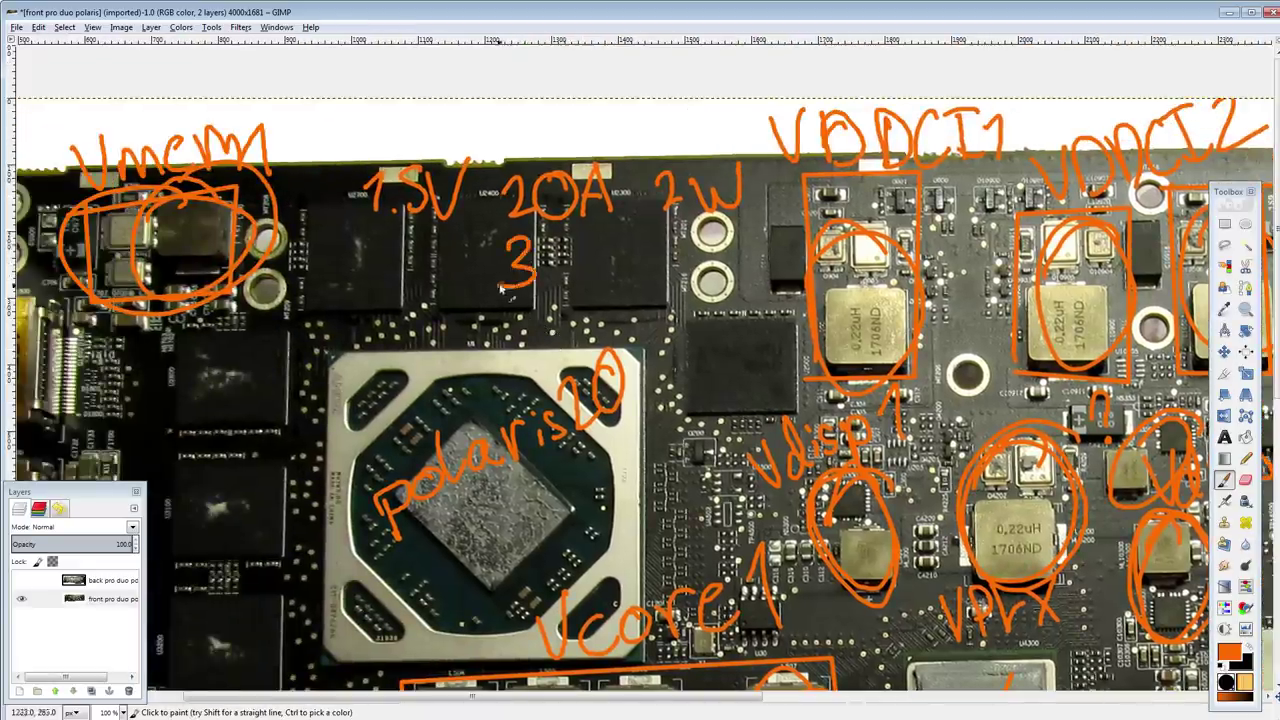
{"action": "mouse_move", "coordinate": [565, 242]}
{"action": "left_mouse_down"}
{"action": "mouse_move", "coordinate": [547, 260]}
{"action": "mouse_move", "coordinate": [604, 252]}
{"action": "mouse_move", "coordinate": [614, 288]}
{"action": "left_mouse_up"}
{"action": "mouse_move", "coordinate": [588, 270]}
{"action": "left_mouse_down"}
{"action": "mouse_move", "coordinate": [662, 262]}
{"action": "mouse_move", "coordinate": [650, 280]}
{"action": "left_mouse_up"}
{"action": "left_click", "coordinate": [681, 267]}
{"action": "mouse_move", "coordinate": [716, 229]}
{"action": "left_mouse_down"}
{"action": "mouse_move", "coordinate": [696, 258]}
{"action": "mouse_move", "coordinate": [734, 274]}
{"action": "left_mouse_up"}
{"action": "key", "text": "ctrl+z"}
{"action": "mouse_move", "coordinate": [754, 230]}
{"action": "left_mouse_down"}
{"action": "mouse_move", "coordinate": [748, 246]}
{"action": "mouse_move", "coordinate": [764, 262]}
{"action": "mouse_move", "coordinate": [815, 237]}
{"action": "left_mouse_up"}
{"action": "scroll", "coordinate": [764, 262], "scroll_direction": "down", "scroll_amount": 1}
{"action": "scroll", "coordinate": [764, 262], "scroll_direction": "left", "scroll_amount": 1}
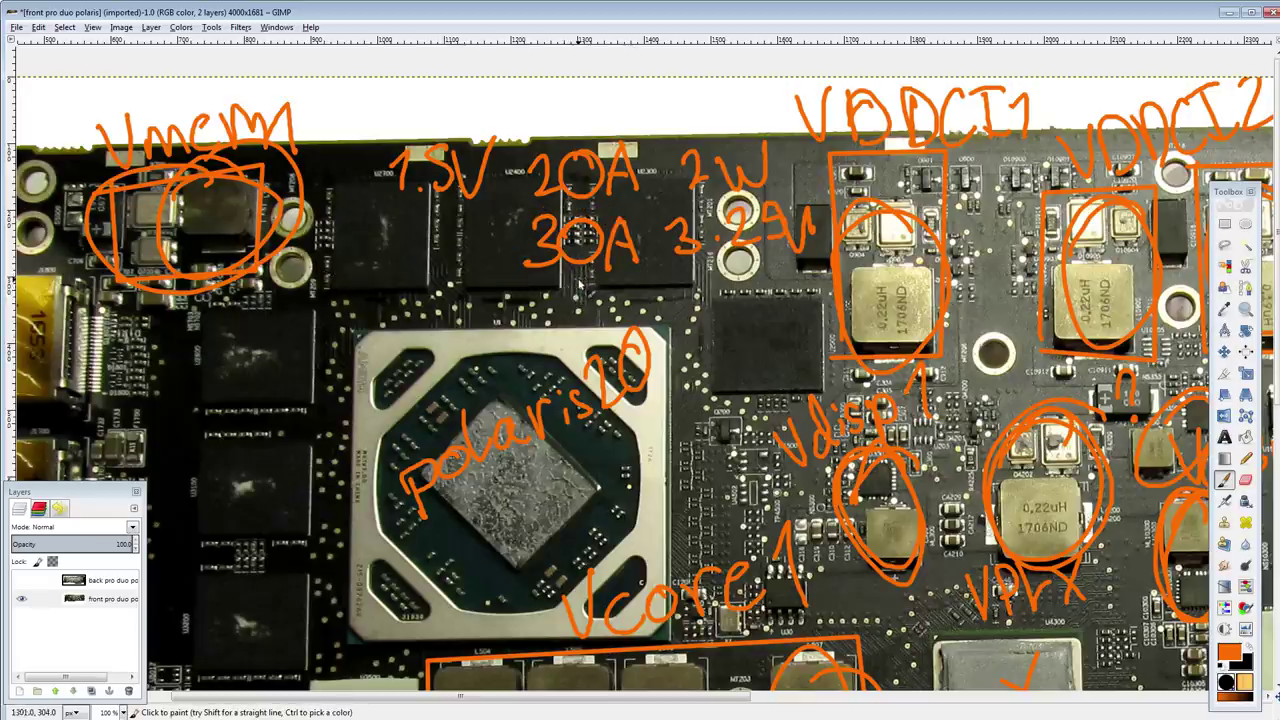
Step: Add a third row of Vmem1 figures reading 40A and 5W beneath the 30A row
{"action": "left_click_drag", "start_coordinate": [587, 316], "coordinate": [570, 279]}
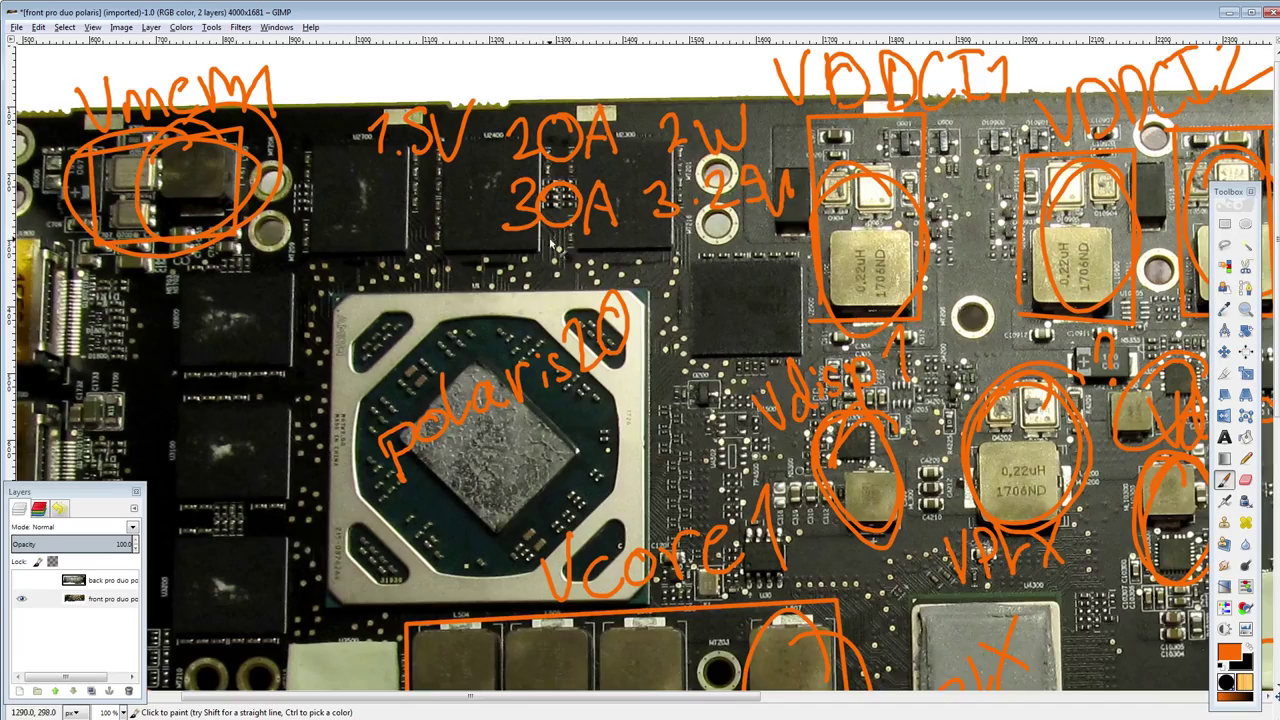
{"action": "mouse_move", "coordinate": [511, 224]}
{"action": "left_mouse_down"}
{"action": "mouse_move", "coordinate": [332, 300]}
{"action": "mouse_move", "coordinate": [393, 261]}
{"action": "mouse_move", "coordinate": [497, 118]}
{"action": "mouse_move", "coordinate": [492, 206]}
{"action": "left_mouse_up"}
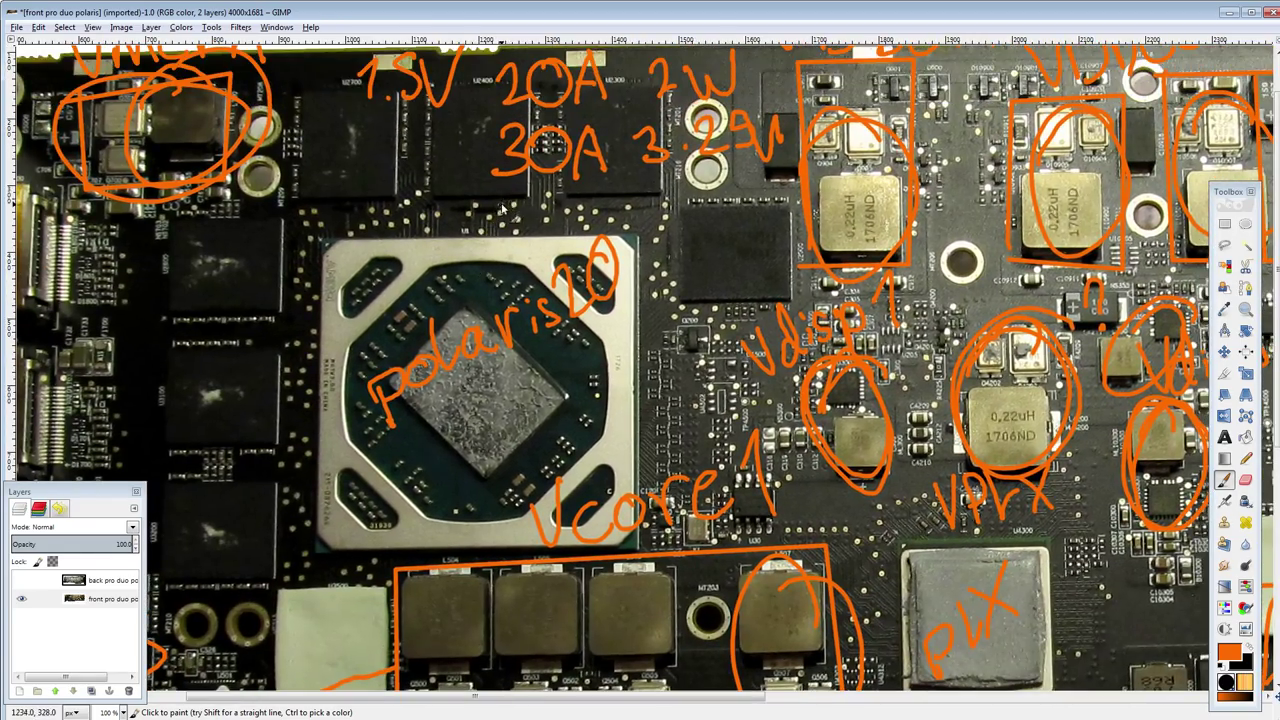
{"action": "left_click_drag", "start_coordinate": [514, 198], "coordinate": [527, 224]}
{"action": "mouse_move", "coordinate": [517, 210]}
{"action": "left_mouse_down"}
{"action": "mouse_move", "coordinate": [512, 237]}
{"action": "mouse_move", "coordinate": [545, 205]}
{"action": "mouse_move", "coordinate": [561, 229]}
{"action": "mouse_move", "coordinate": [589, 228]}
{"action": "left_mouse_up"}
{"action": "left_click_drag", "start_coordinate": [568, 216], "coordinate": [586, 215]}
{"action": "left_click_drag", "start_coordinate": [676, 198], "coordinate": [646, 234]}
{"action": "mouse_move", "coordinate": [690, 182]}
{"action": "left_mouse_down"}
{"action": "mouse_move", "coordinate": [706, 236]}
{"action": "mouse_move", "coordinate": [744, 172]}
{"action": "left_mouse_up"}
Step: Add a fourth row of Vmem1 figures reading 50A and 7.25W beneath the 40A row
{"action": "mouse_move", "coordinate": [515, 251]}
{"action": "left_mouse_down"}
{"action": "mouse_move", "coordinate": [492, 283]}
{"action": "mouse_move", "coordinate": [524, 258]}
{"action": "left_mouse_up"}
{"action": "mouse_move", "coordinate": [648, 250]}
{"action": "left_mouse_down"}
{"action": "mouse_move", "coordinate": [661, 268]}
{"action": "mouse_move", "coordinate": [650, 287]}
{"action": "mouse_move", "coordinate": [718, 281]}
{"action": "left_mouse_up"}
{"action": "left_click", "coordinate": [668, 283]}
{"action": "left_click_drag", "start_coordinate": [742, 250], "coordinate": [723, 282]}
{"action": "mouse_move", "coordinate": [749, 260]}
{"action": "left_mouse_down"}
{"action": "mouse_move", "coordinate": [765, 272]}
{"action": "mouse_move", "coordinate": [784, 234]}
{"action": "left_mouse_up"}
{"action": "scroll", "coordinate": [716, 236], "scroll_direction": "down", "scroll_amount": 1}
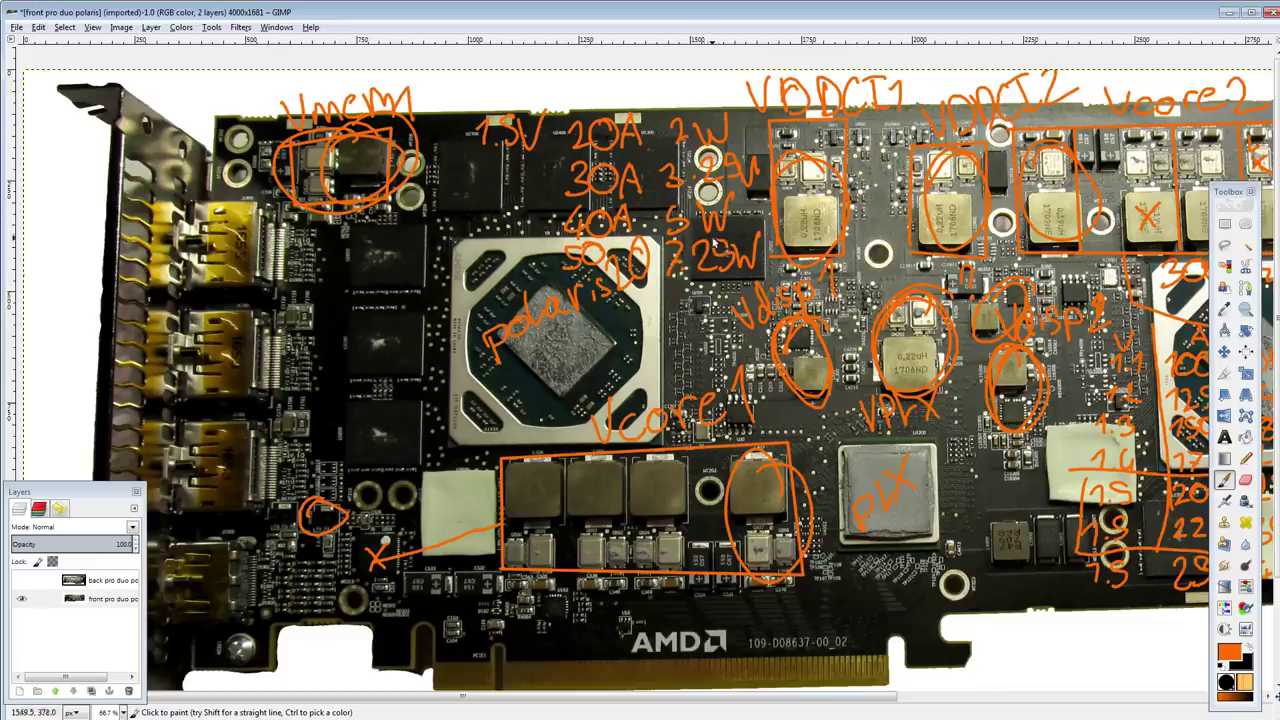
Step: Draw additional circles around the Vmem1 phase's inductor and MOSFETs
{"action": "left_click_drag", "start_coordinate": [546, 353], "coordinate": [498, 393]}
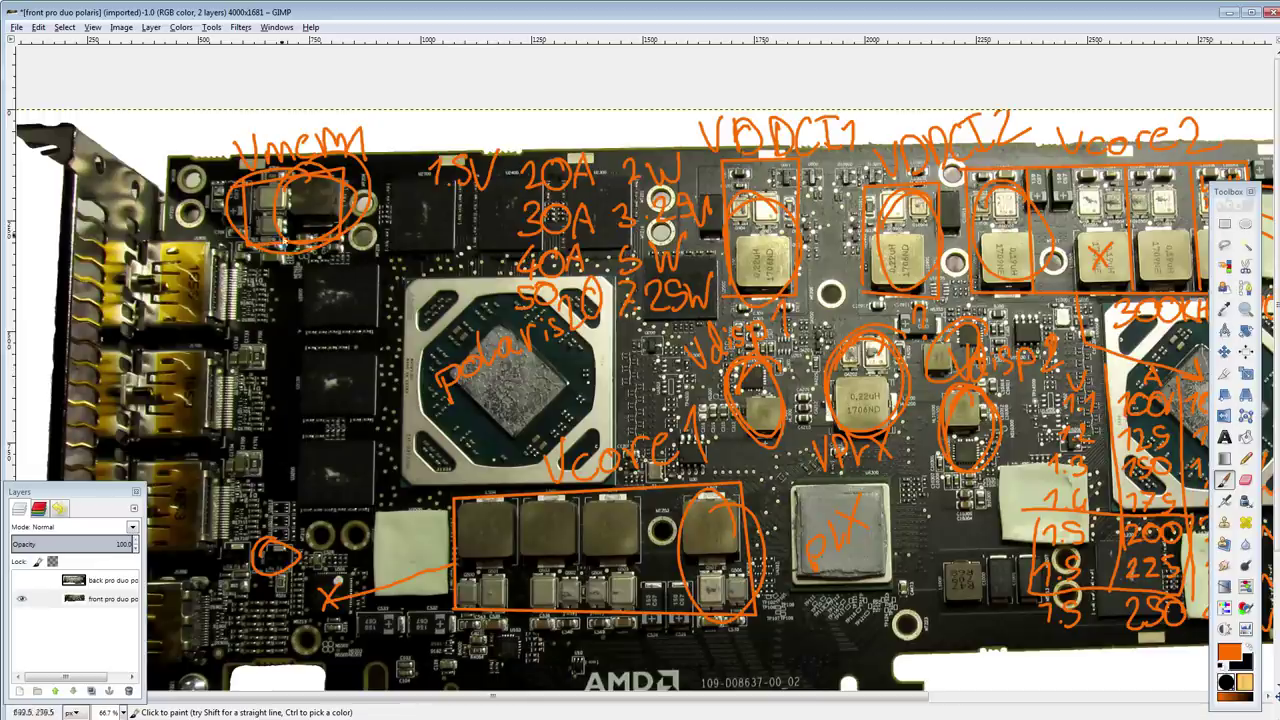
{"action": "left_click_drag", "start_coordinate": [300, 162], "coordinate": [277, 172]}
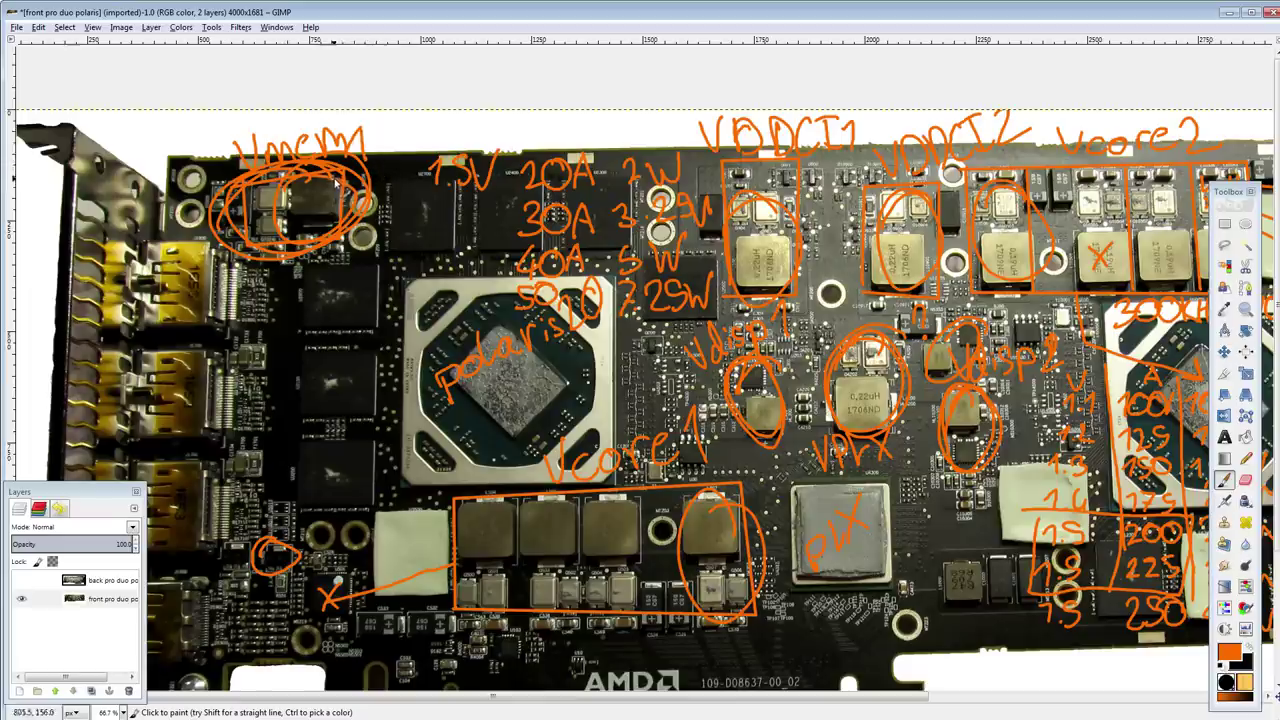
{"action": "mouse_move", "coordinate": [335, 182]}
{"action": "left_mouse_down"}
{"action": "mouse_move", "coordinate": [306, 212]}
{"action": "mouse_move", "coordinate": [295, 178]}
{"action": "left_mouse_up"}
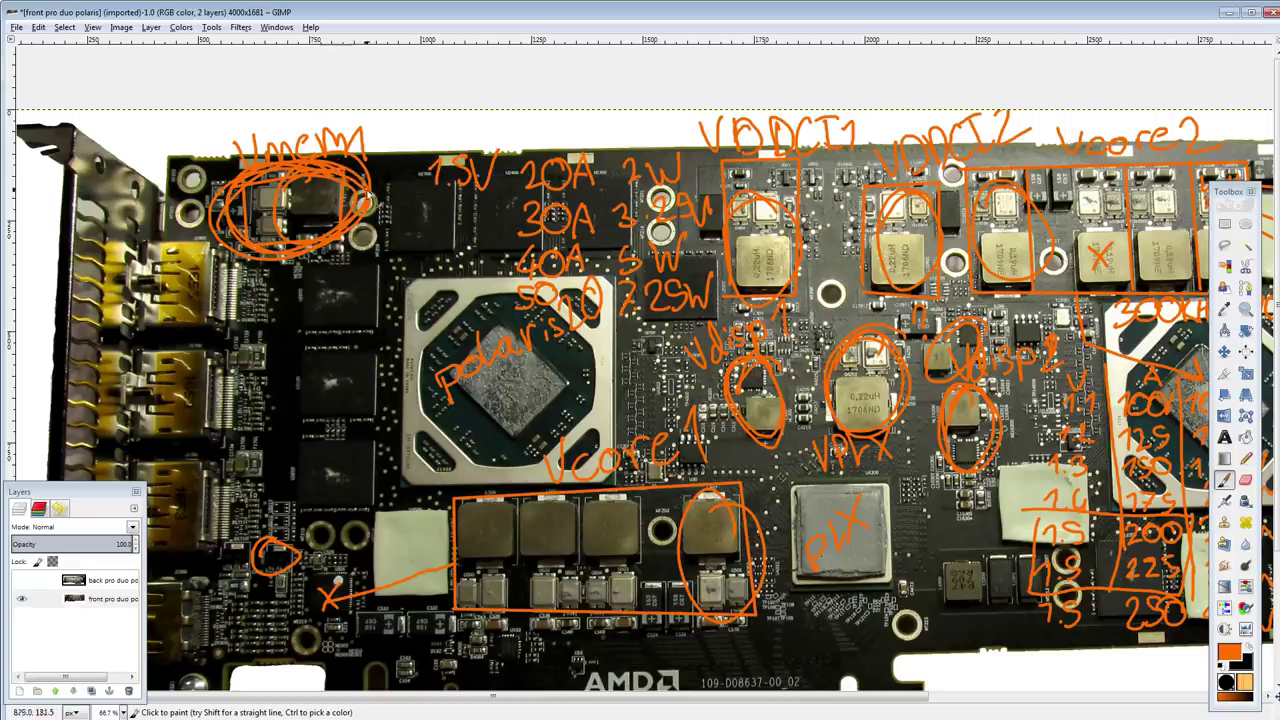
Step: Show the back board photo layer and make it the active layer, undoing the stray stroke
{"action": "mouse_move", "coordinate": [616, 279]}
{"action": "left_mouse_down"}
{"action": "mouse_move", "coordinate": [692, 323]}
{"action": "mouse_move", "coordinate": [361, 202]}
{"action": "mouse_move", "coordinate": [380, 368]}
{"action": "left_mouse_up"}
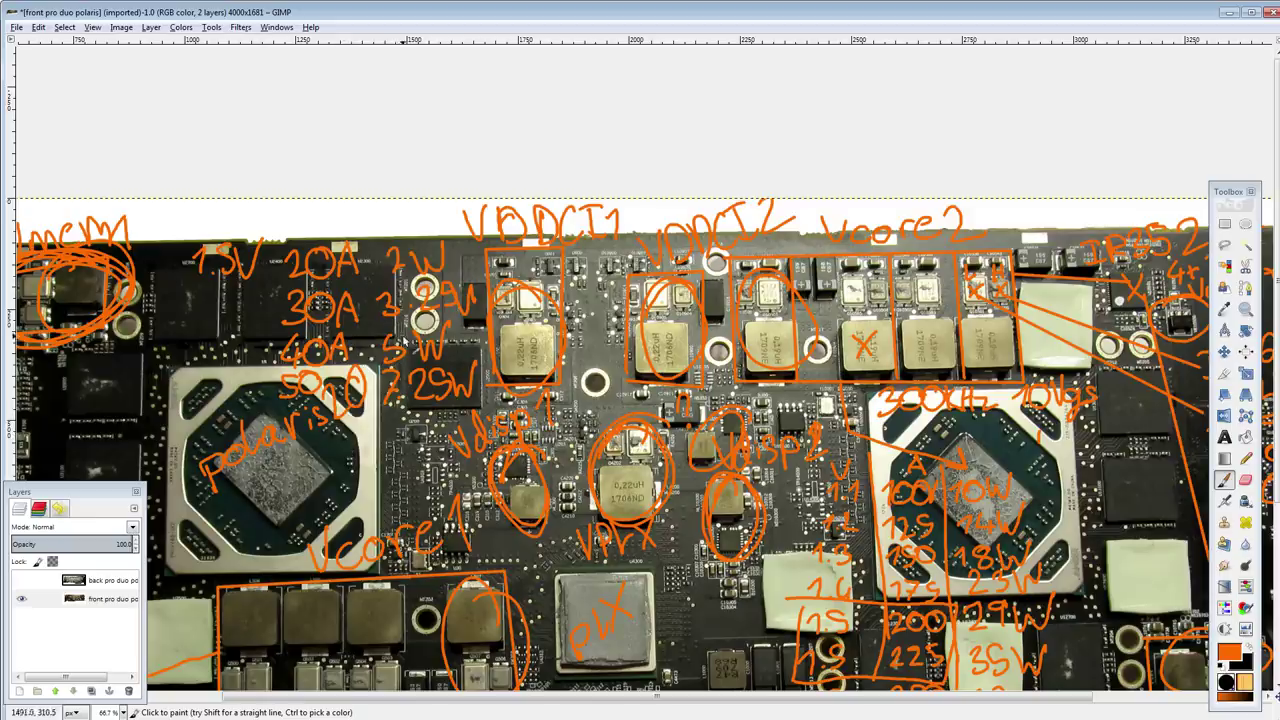
{"action": "scroll", "coordinate": [407, 345], "scroll_direction": "down", "scroll_amount": 4}
{"action": "left_click", "coordinate": [22, 580]}
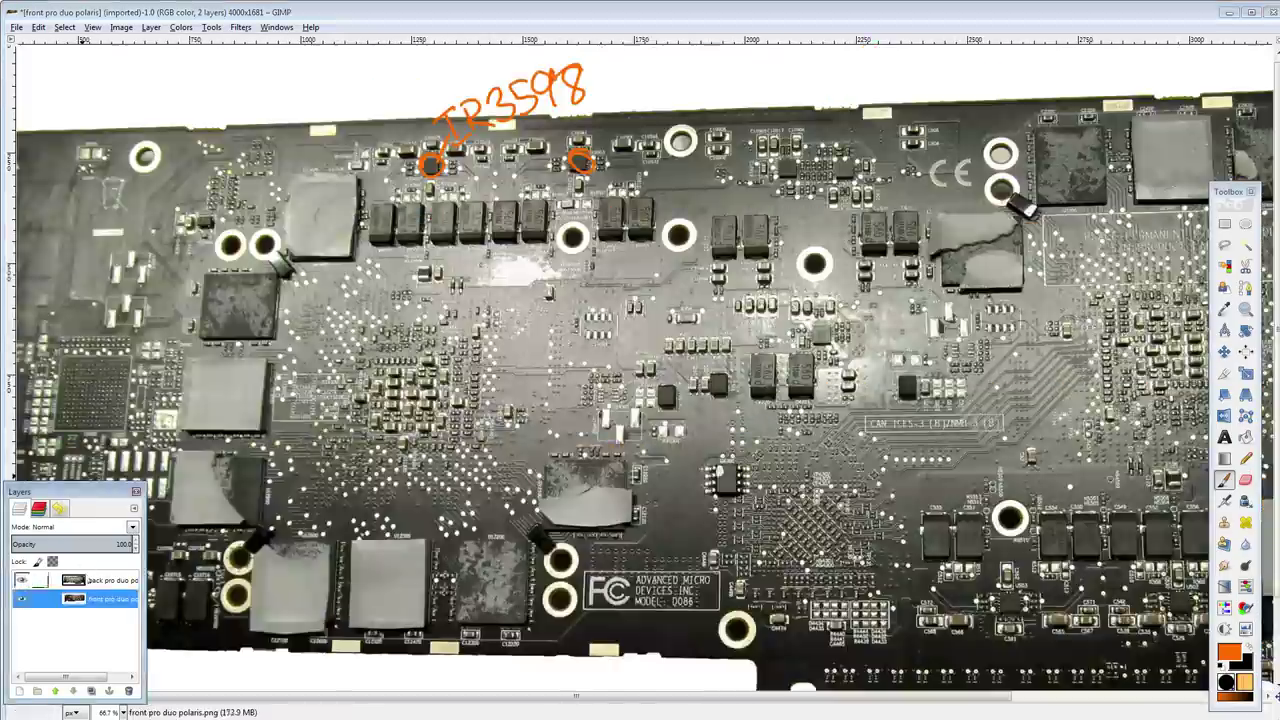
{"action": "left_click", "coordinate": [87, 578]}
{"action": "left_click_drag", "start_coordinate": [386, 336], "coordinate": [410, 376]}
{"action": "key", "text": "ctrl+z"}
Step: Circle the three small controller chips behind the VDDCI and PLX phases and label them NCP5230
{"action": "mouse_move", "coordinate": [699, 204]}
{"action": "left_mouse_down"}
{"action": "mouse_move", "coordinate": [460, 354]}
{"action": "mouse_move", "coordinate": [392, 306]}
{"action": "mouse_move", "coordinate": [402, 187]}
{"action": "left_mouse_up"}
{"action": "scroll", "coordinate": [506, 332], "scroll_direction": "up", "scroll_amount": 1}
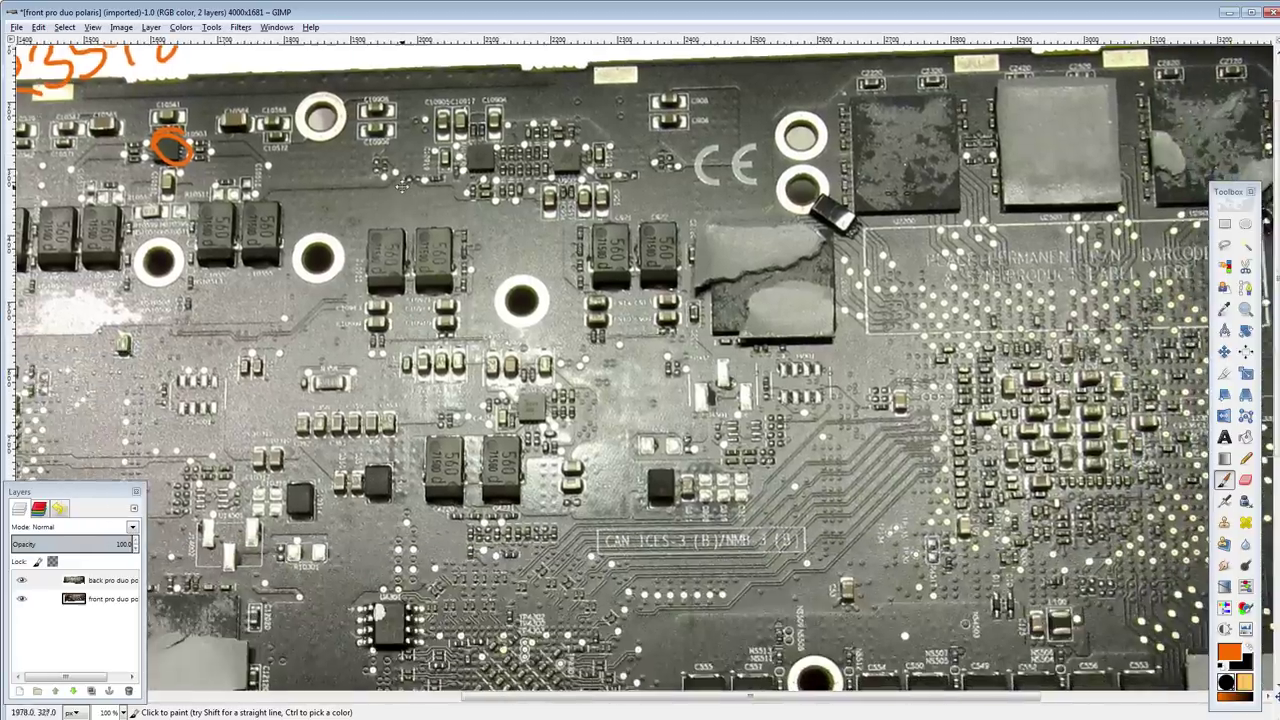
{"action": "scroll", "coordinate": [530, 428], "scroll_direction": "up", "scroll_amount": 2}
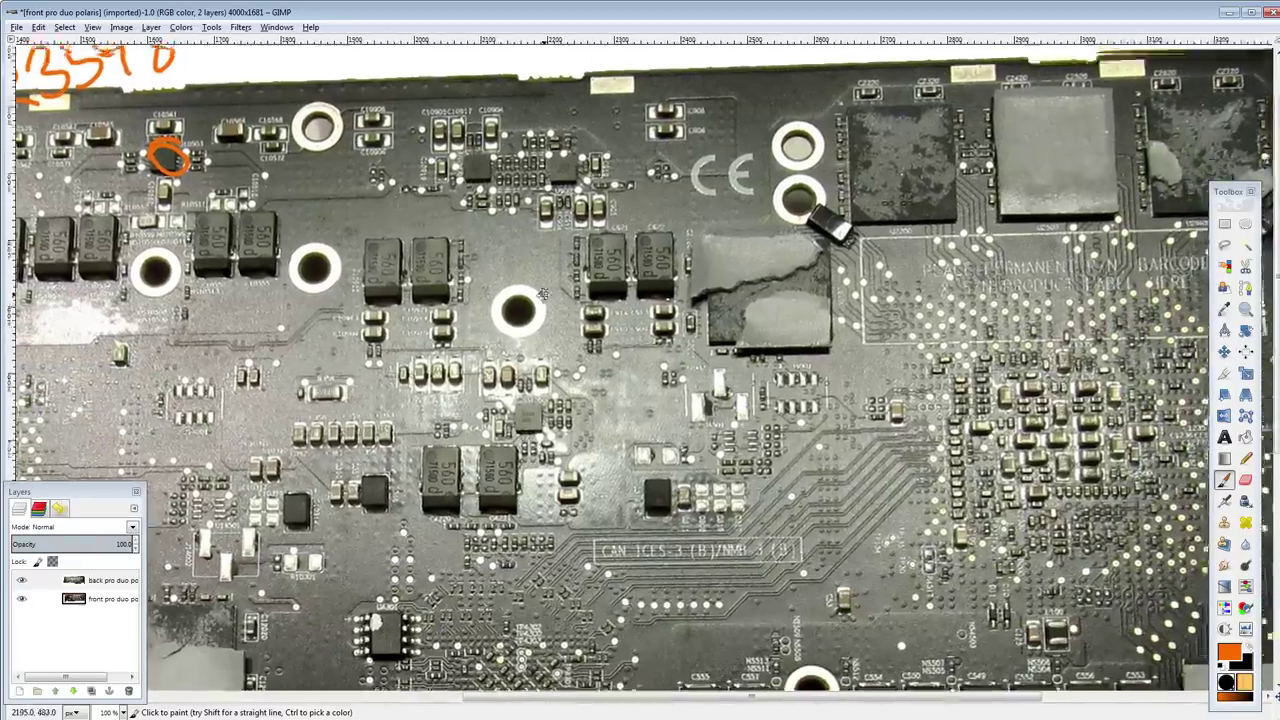
{"action": "mouse_move", "coordinate": [478, 236]}
{"action": "left_mouse_down"}
{"action": "mouse_move", "coordinate": [492, 278]}
{"action": "mouse_move", "coordinate": [486, 236]}
{"action": "left_mouse_up"}
{"action": "mouse_move", "coordinate": [576, 264]}
{"action": "left_mouse_down"}
{"action": "mouse_move", "coordinate": [530, 270]}
{"action": "mouse_move", "coordinate": [578, 256]}
{"action": "left_mouse_up"}
{"action": "mouse_move", "coordinate": [543, 490]}
{"action": "left_mouse_down"}
{"action": "mouse_move", "coordinate": [553, 506]}
{"action": "mouse_move", "coordinate": [508, 516]}
{"action": "left_mouse_up"}
{"action": "mouse_move", "coordinate": [405, 420]}
{"action": "left_mouse_down"}
{"action": "mouse_move", "coordinate": [436, 365]}
{"action": "mouse_move", "coordinate": [484, 372]}
{"action": "mouse_move", "coordinate": [512, 400]}
{"action": "mouse_move", "coordinate": [540, 350]}
{"action": "mouse_move", "coordinate": [560, 372]}
{"action": "mouse_move", "coordinate": [604, 345]}
{"action": "mouse_move", "coordinate": [656, 340]}
{"action": "mouse_move", "coordinate": [693, 283]}
{"action": "mouse_move", "coordinate": [735, 262]}
{"action": "left_mouse_up"}
{"action": "scroll", "coordinate": [600, 330], "scroll_direction": "down", "scroll_amount": 2}
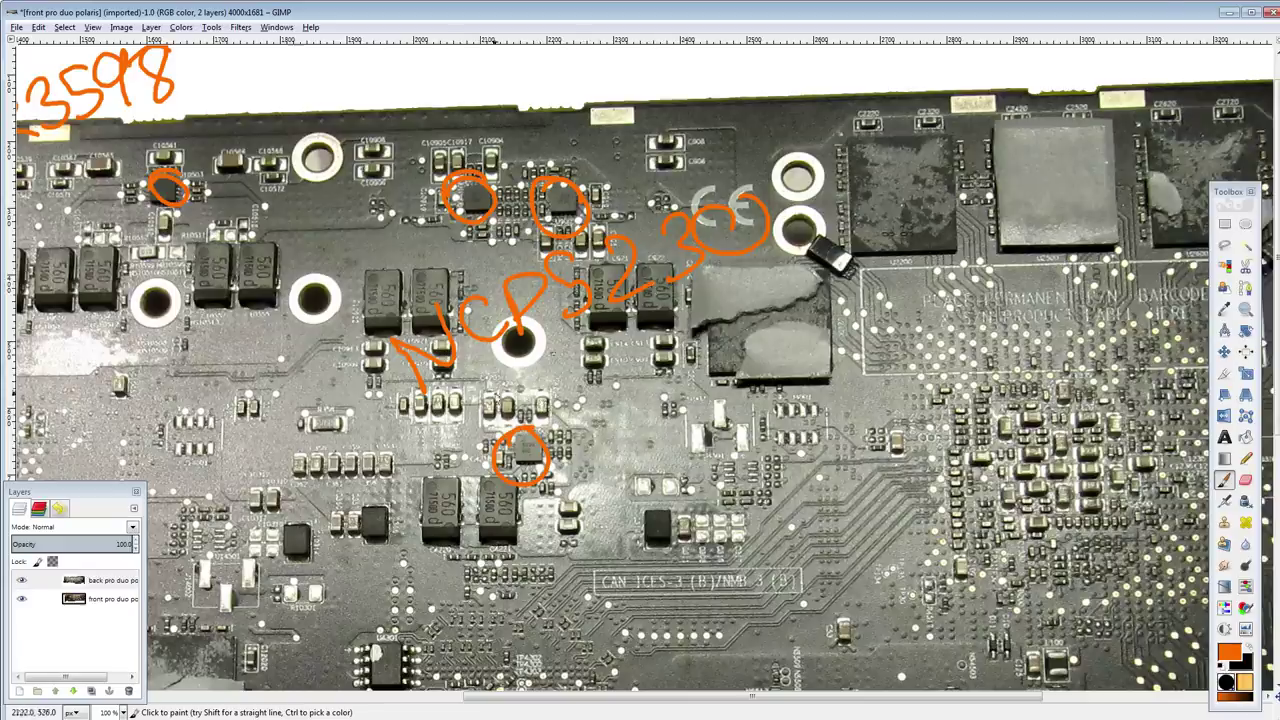
Step: Return to the front board layer with the back layer hidden, and mark an X over the PLX chip
{"action": "left_click", "coordinate": [100, 598]}
{"action": "left_click", "coordinate": [21, 580]}
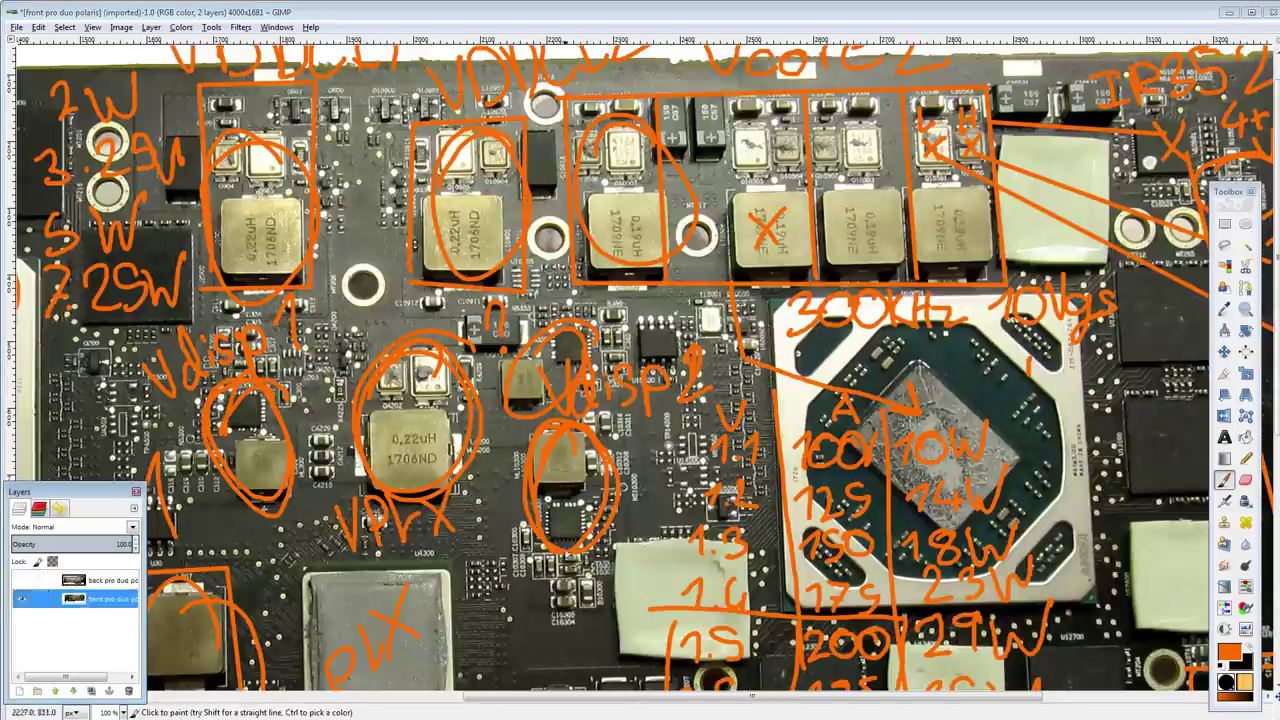
{"action": "mouse_move", "coordinate": [546, 545]}
{"action": "left_mouse_down"}
{"action": "mouse_move", "coordinate": [478, 508]}
{"action": "mouse_move", "coordinate": [567, 212]}
{"action": "left_mouse_up"}
{"action": "key", "text": "ctrl+z"}
{"action": "left_click_drag", "start_coordinate": [420, 284], "coordinate": [496, 382]}
{"action": "left_click_drag", "start_coordinate": [508, 286], "coordinate": [394, 408]}
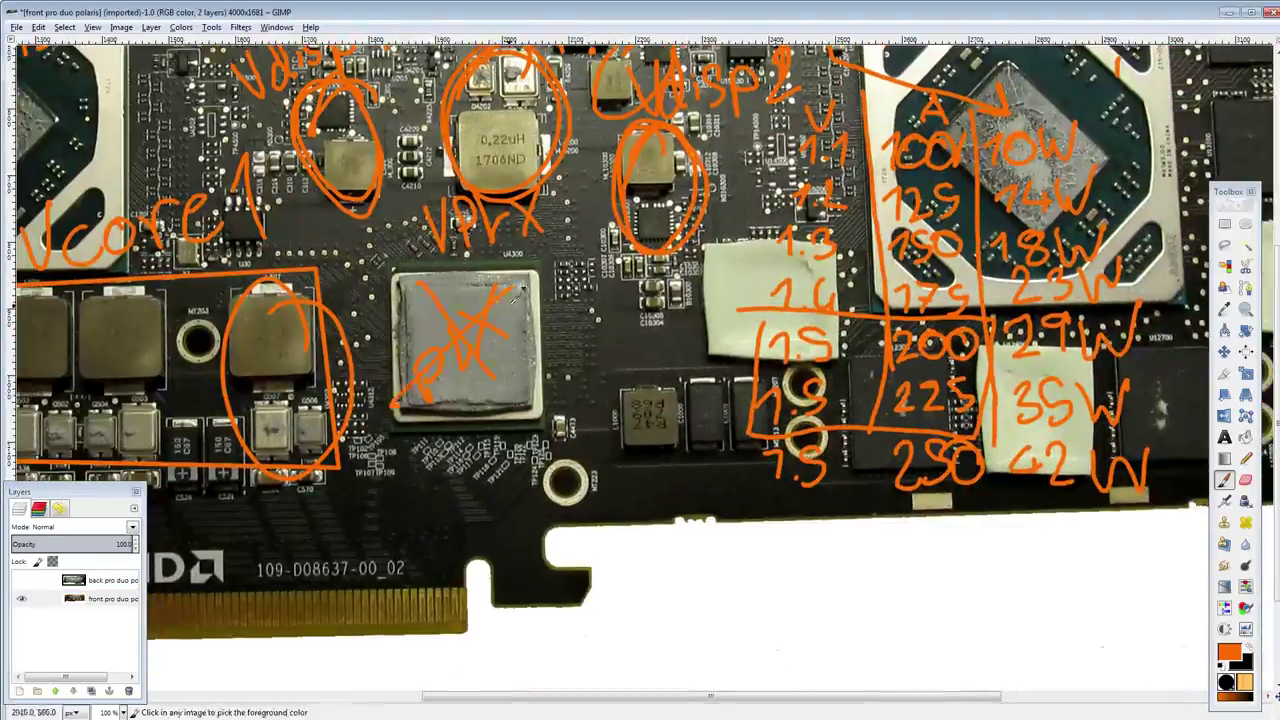
Step: Undo the last stroke over the PLX chip, and draw additional circles around the VDDCI1 and VDDCI2 phases
{"action": "key", "text": "ctrl+z"}
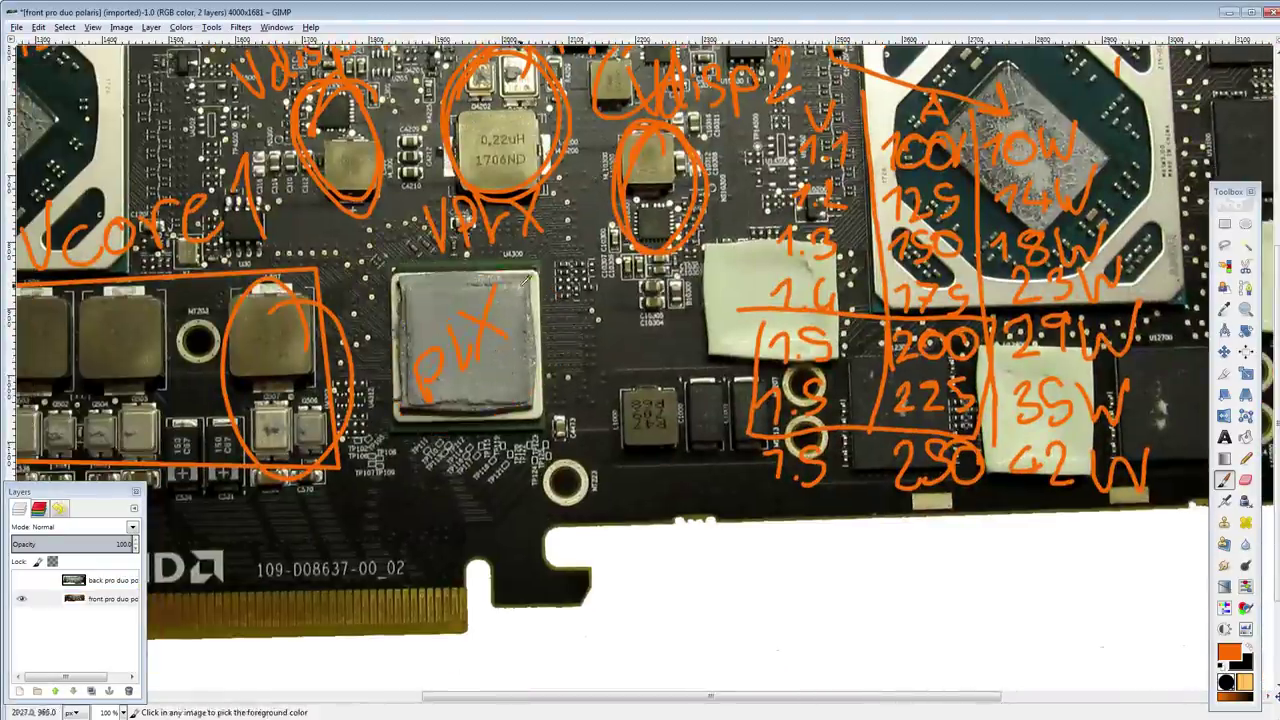
{"action": "scroll", "coordinate": [524, 282], "scroll_direction": "up", "scroll_amount": 5}
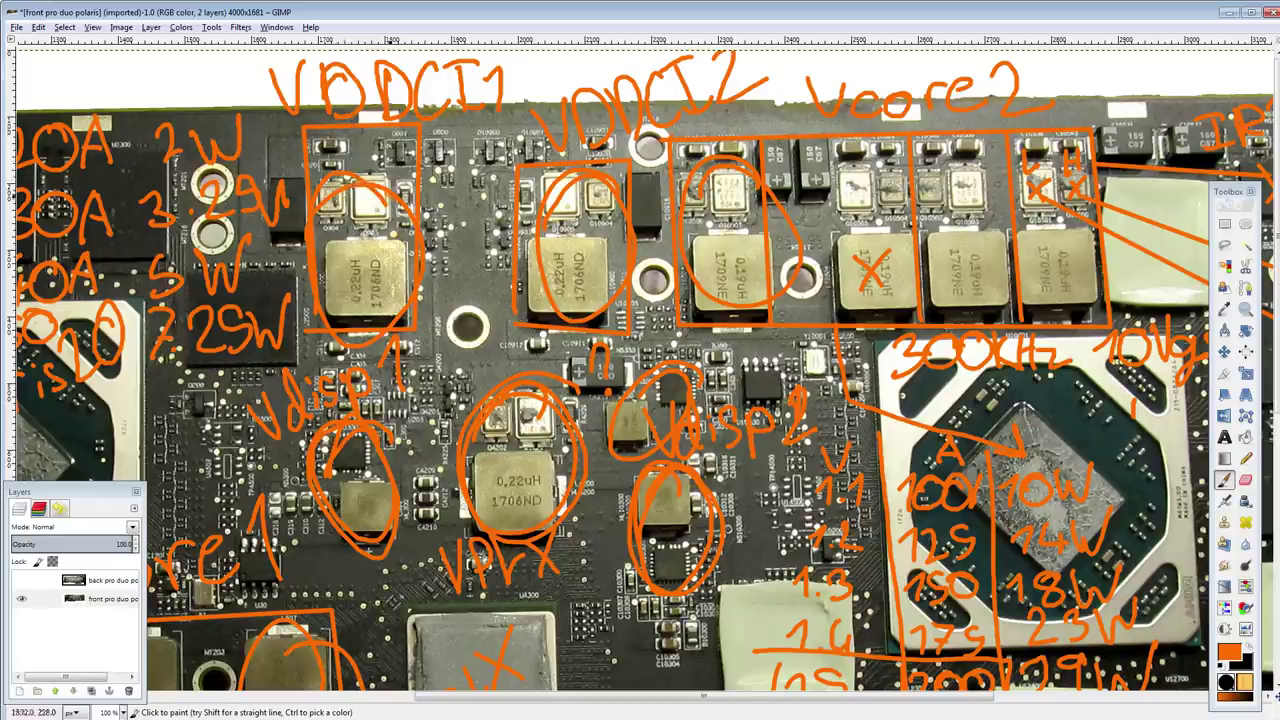
{"action": "left_click_drag", "start_coordinate": [318, 270], "coordinate": [424, 184]}
{"action": "mouse_move", "coordinate": [606, 194]}
{"action": "left_mouse_down"}
{"action": "mouse_move", "coordinate": [626, 310]}
{"action": "mouse_move", "coordinate": [632, 186]}
{"action": "left_mouse_up"}
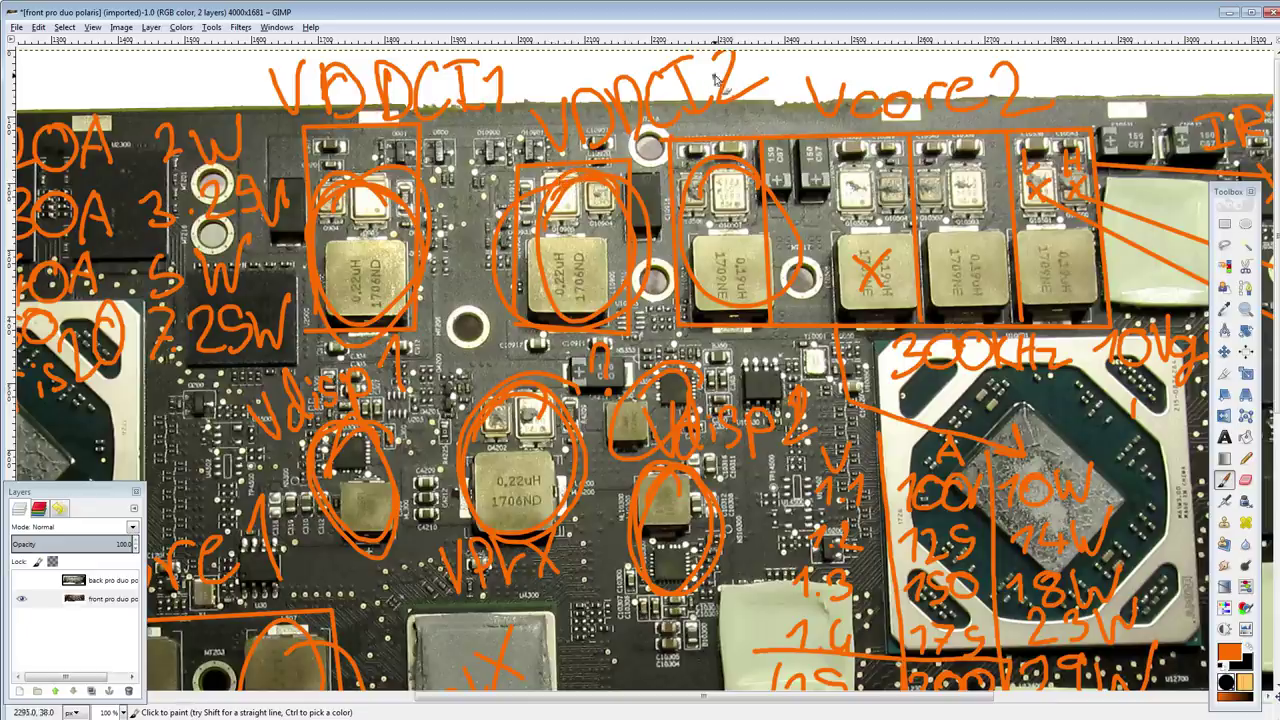
{"action": "mouse_move", "coordinate": [724, 92]}
{"action": "left_mouse_down"}
{"action": "mouse_move", "coordinate": [767, 84]}
{"action": "mouse_move", "coordinate": [648, 54]}
{"action": "left_mouse_up"}
{"action": "key", "text": "ctrl+z"}
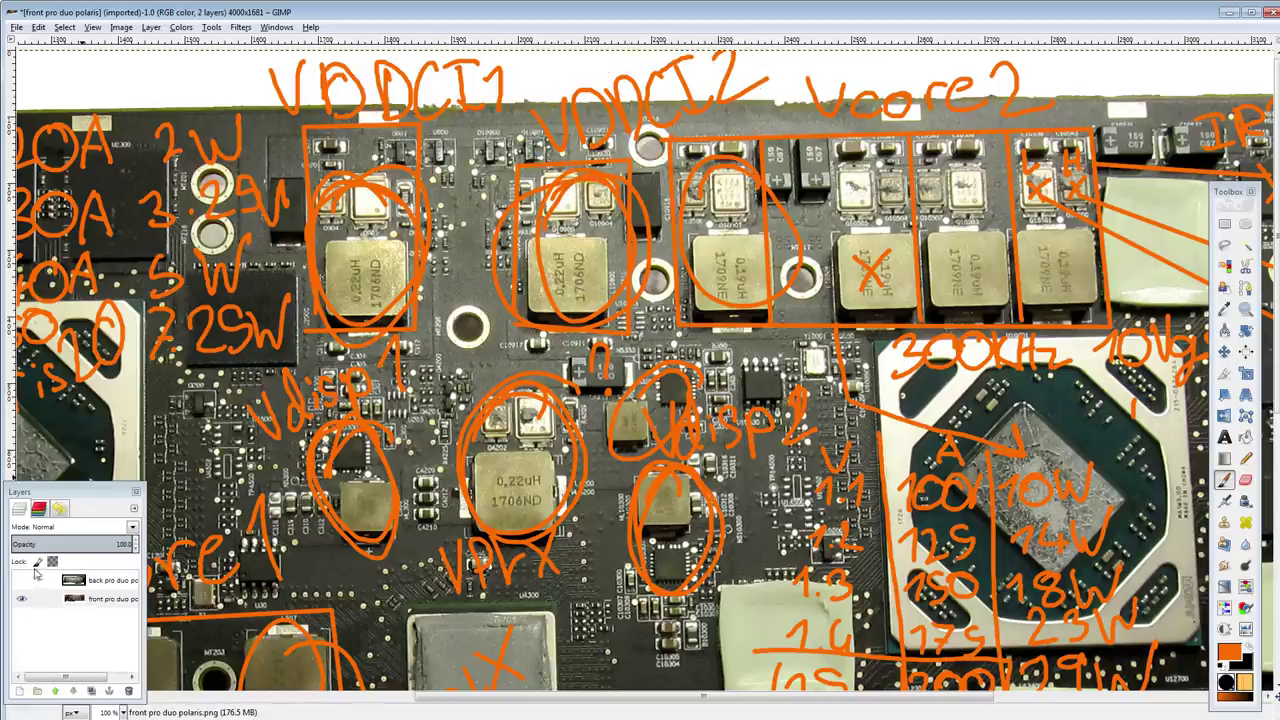
Step: Show the back board photo layer, make it active, and underline the NCP5230 label with a straight line
{"action": "left_click", "coordinate": [22, 580]}
{"action": "left_click", "coordinate": [80, 582]}
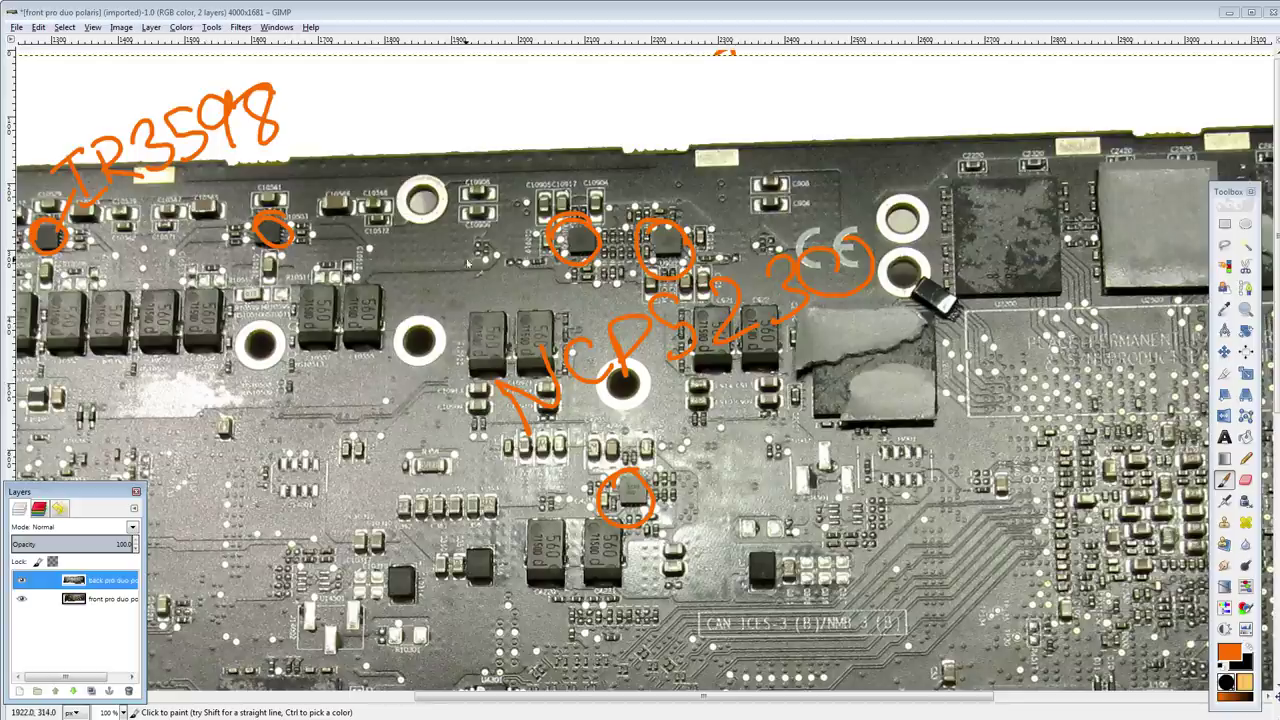
{"action": "left_click", "coordinate": [915, 292], "text": "shift"}
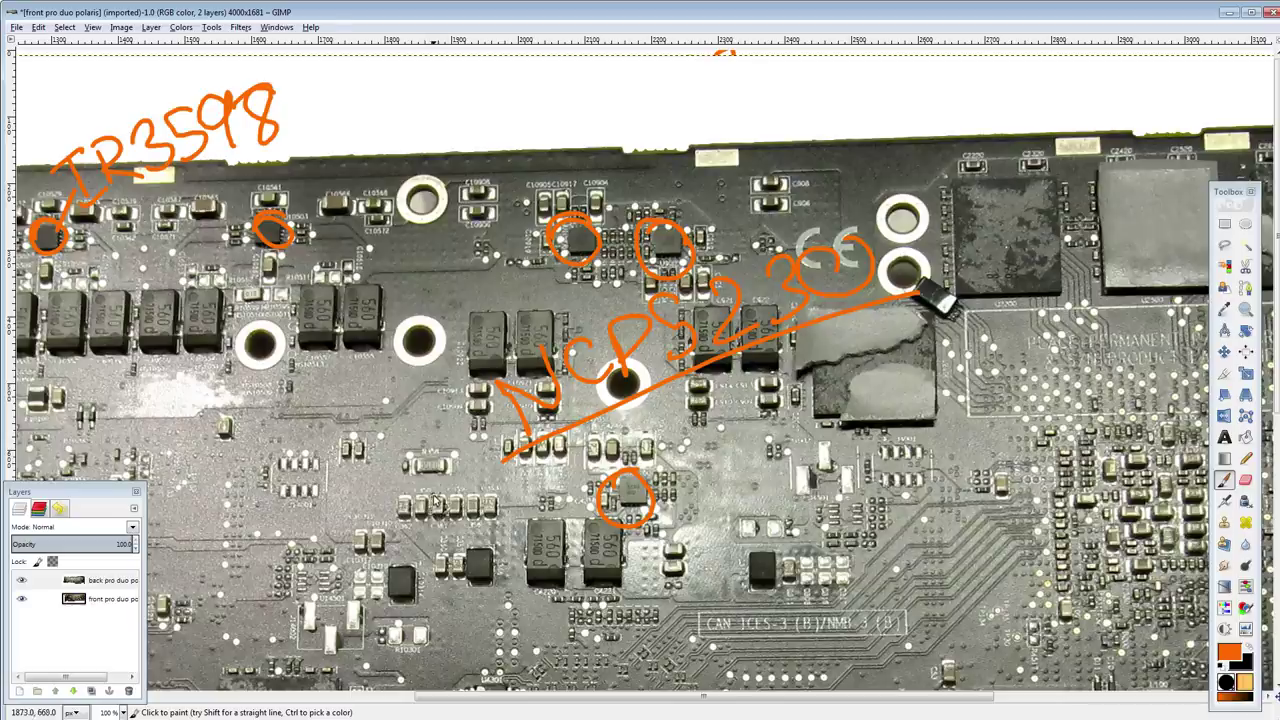
Step: Hide the back board photo layer to return to the annotated front board
{"action": "left_click_drag", "start_coordinate": [434, 496], "coordinate": [334, 371]}
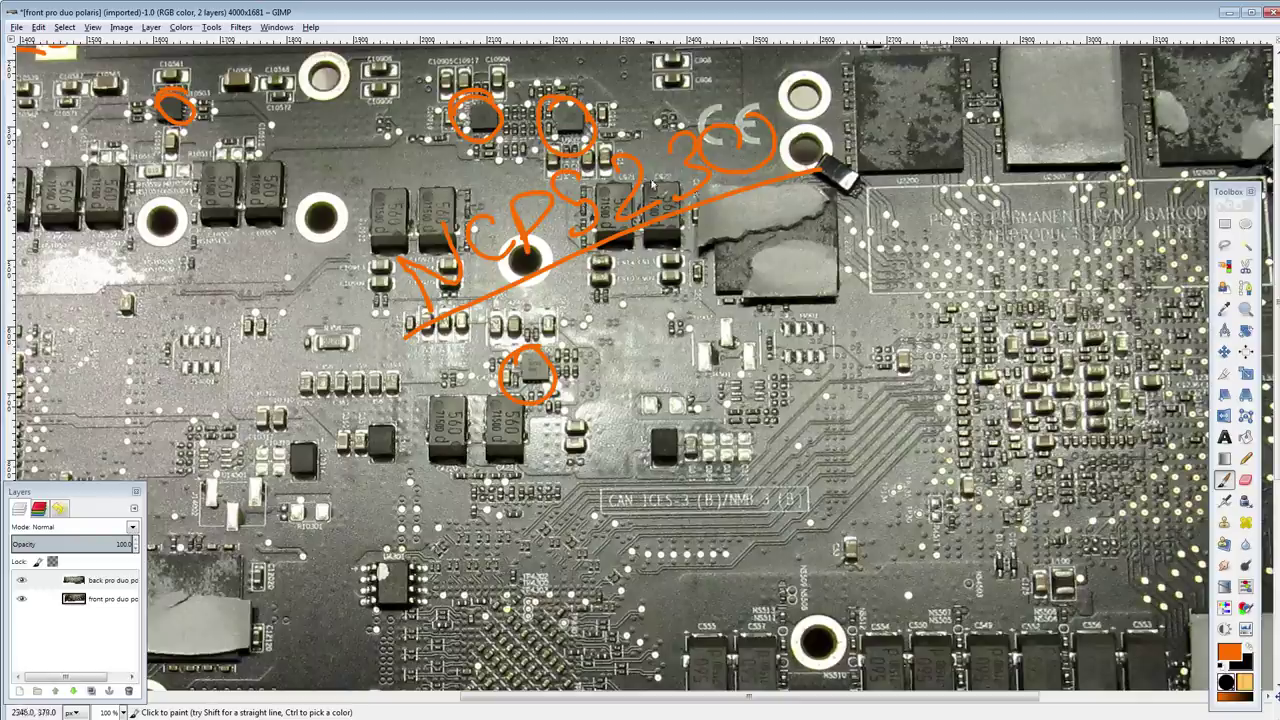
{"action": "scroll", "coordinate": [515, 250], "scroll_direction": "down", "scroll_amount": 1}
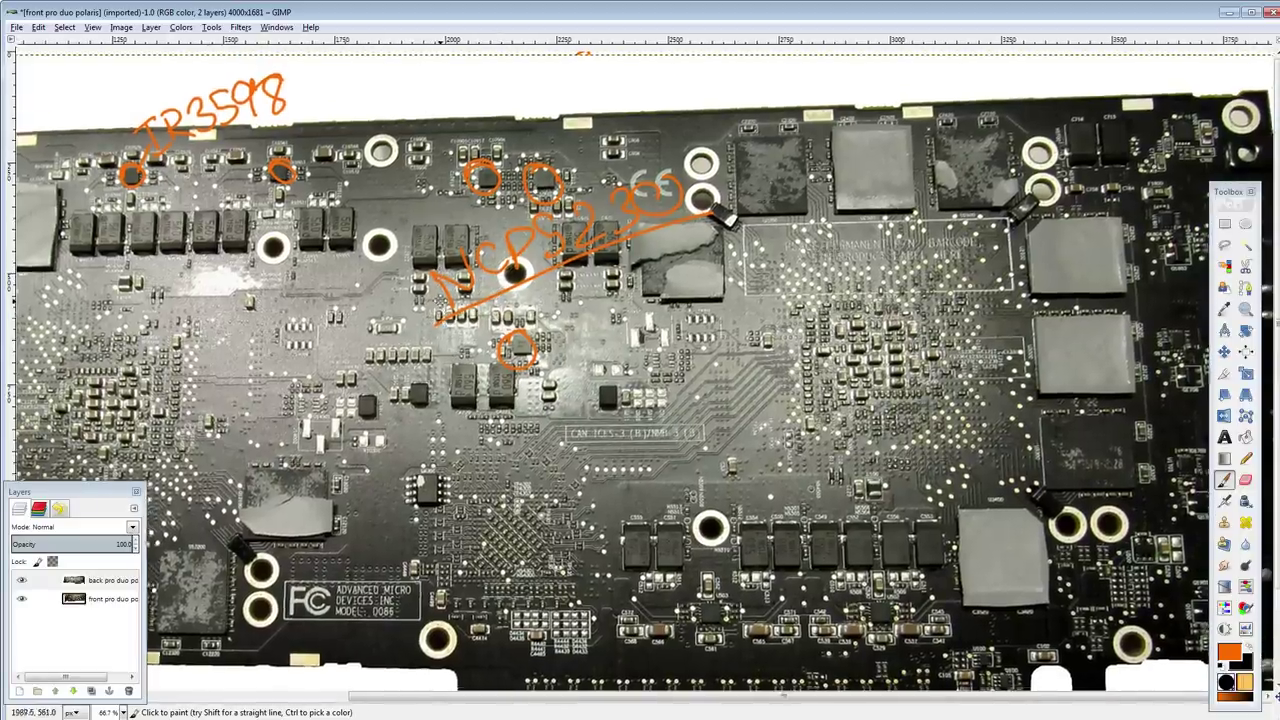
{"action": "left_click_drag", "start_coordinate": [440, 301], "coordinate": [584, 249]}
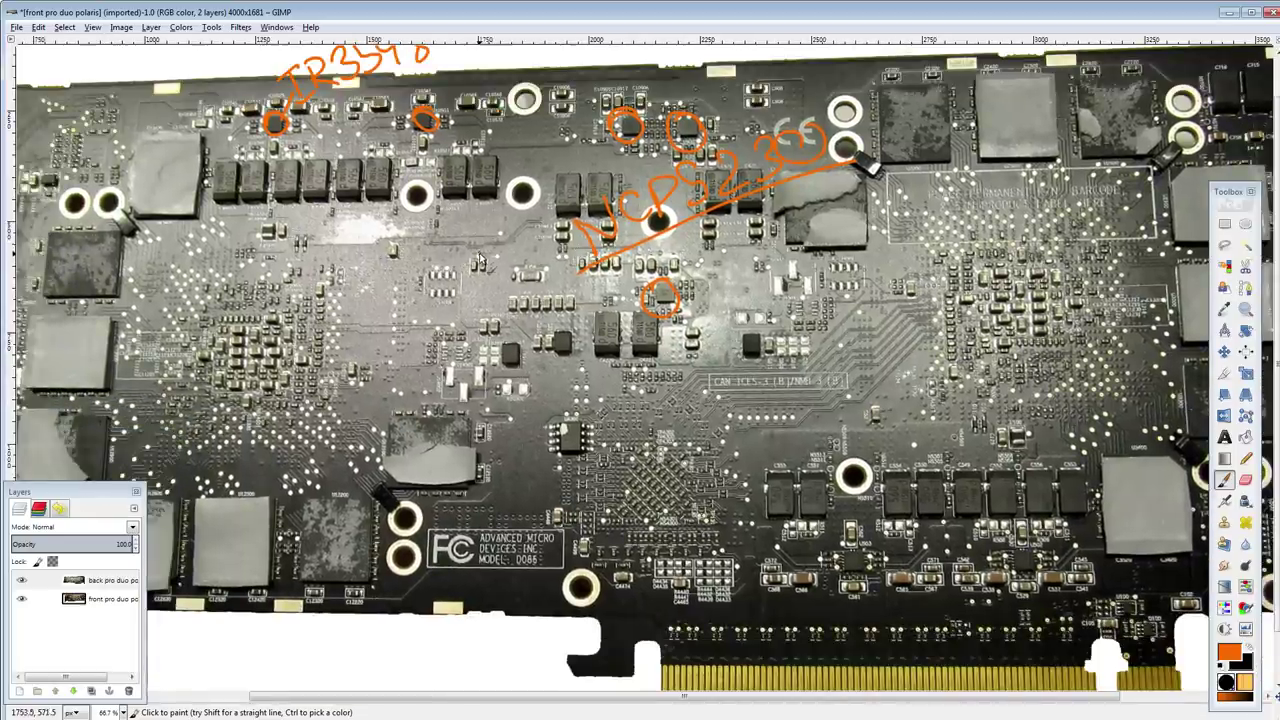
{"action": "scroll", "coordinate": [460, 236], "scroll_direction": "right", "scroll_amount": 1}
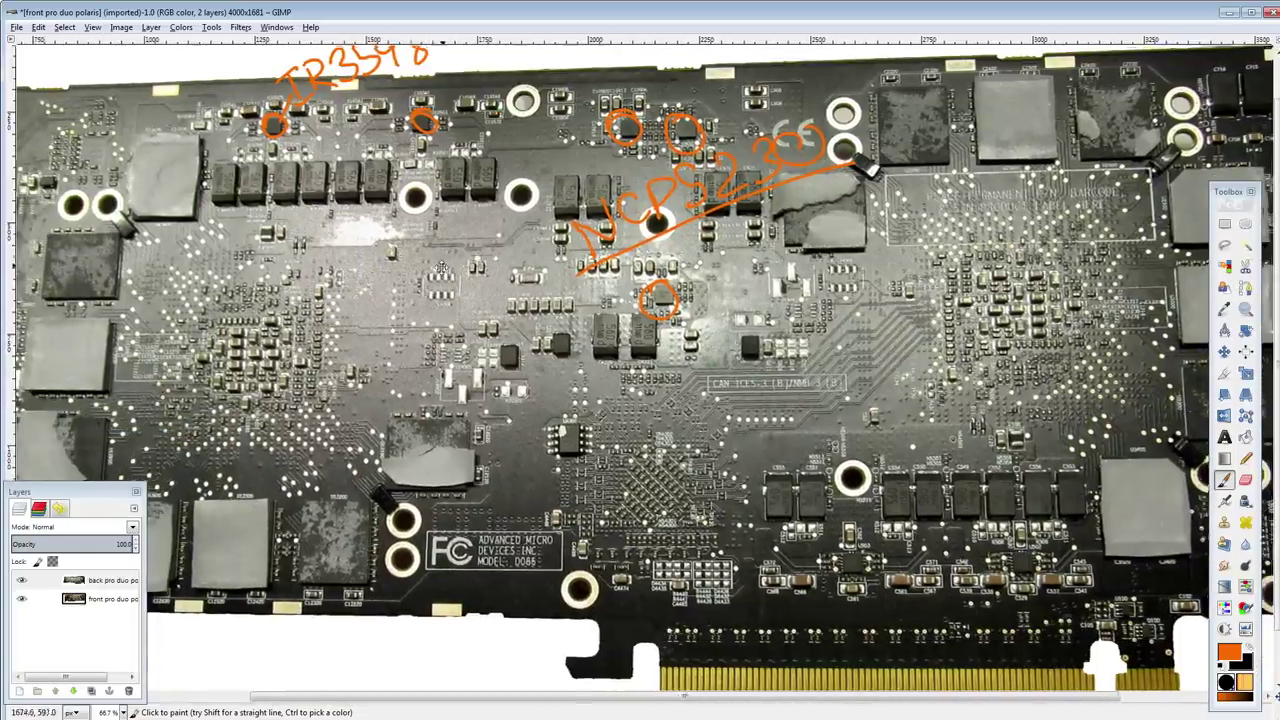
{"action": "scroll", "coordinate": [435, 280], "scroll_direction": "up", "scroll_amount": 1}
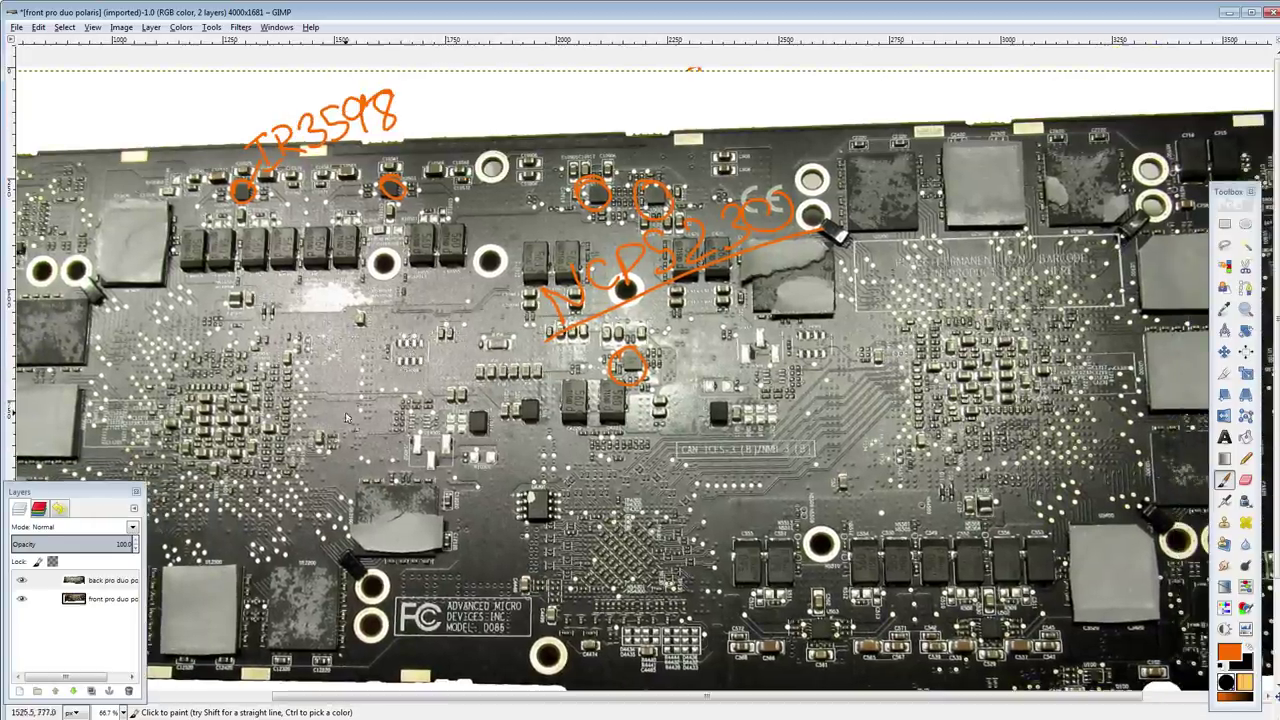
{"action": "left_click", "coordinate": [32, 582]}
{"action": "left_click", "coordinate": [21, 580]}
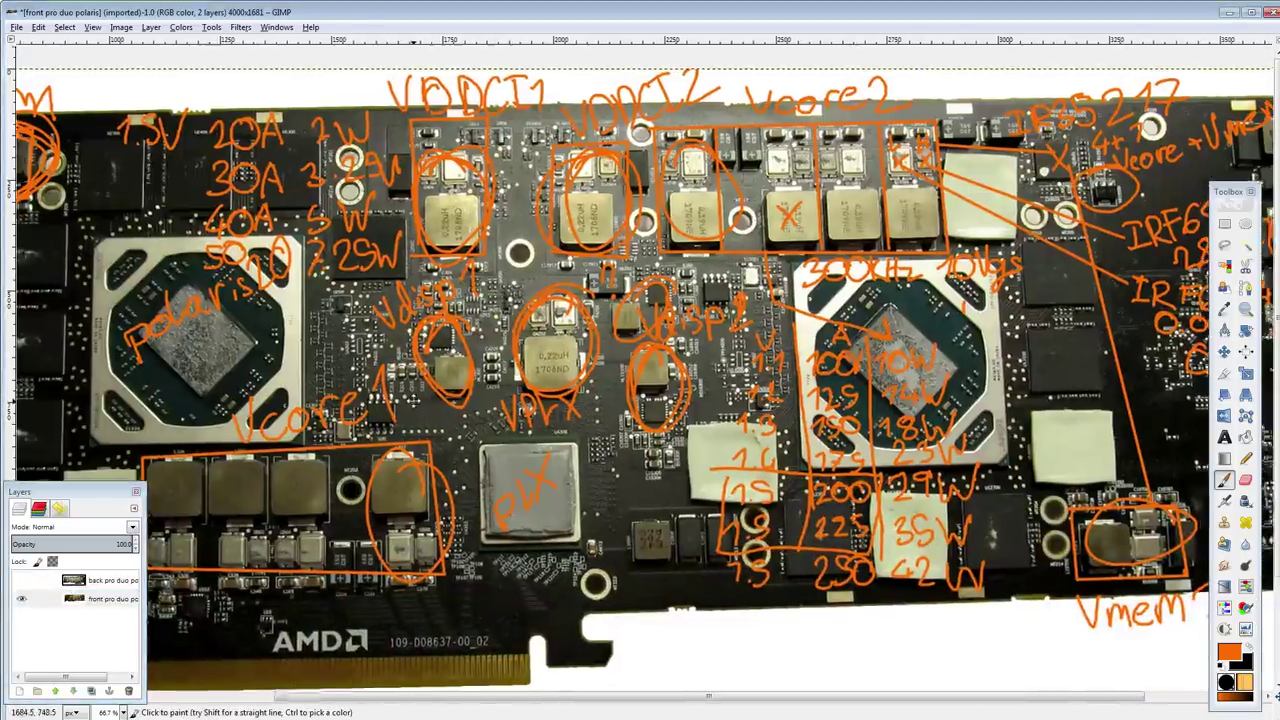
Step: Circle the Vmem1 inductor again and add another circle around the Vmem2 phase
{"action": "left_click_drag", "start_coordinate": [413, 401], "coordinate": [343, 397]}
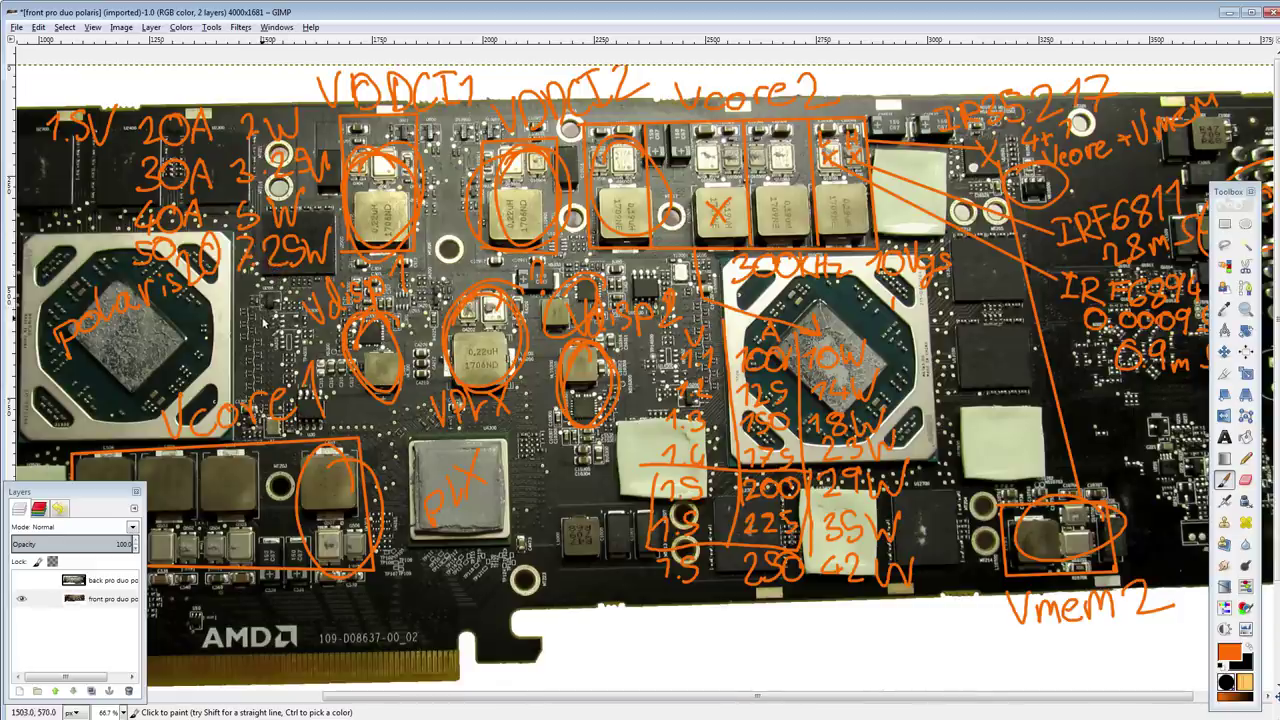
{"action": "scroll", "coordinate": [272, 316], "scroll_direction": "left", "scroll_amount": 5}
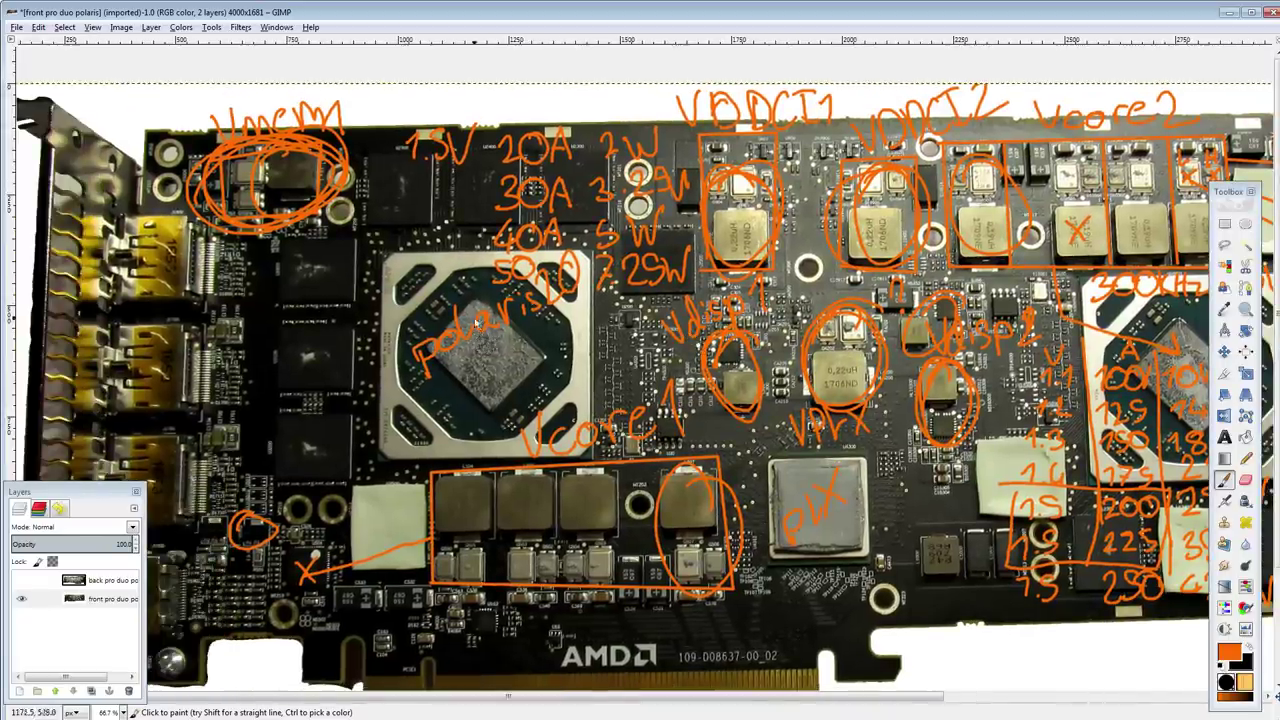
{"action": "mouse_move", "coordinate": [282, 150]}
{"action": "left_mouse_down"}
{"action": "mouse_move", "coordinate": [328, 150]}
{"action": "mouse_move", "coordinate": [335, 165]}
{"action": "mouse_move", "coordinate": [300, 132]}
{"action": "mouse_move", "coordinate": [305, 190]}
{"action": "left_mouse_up"}
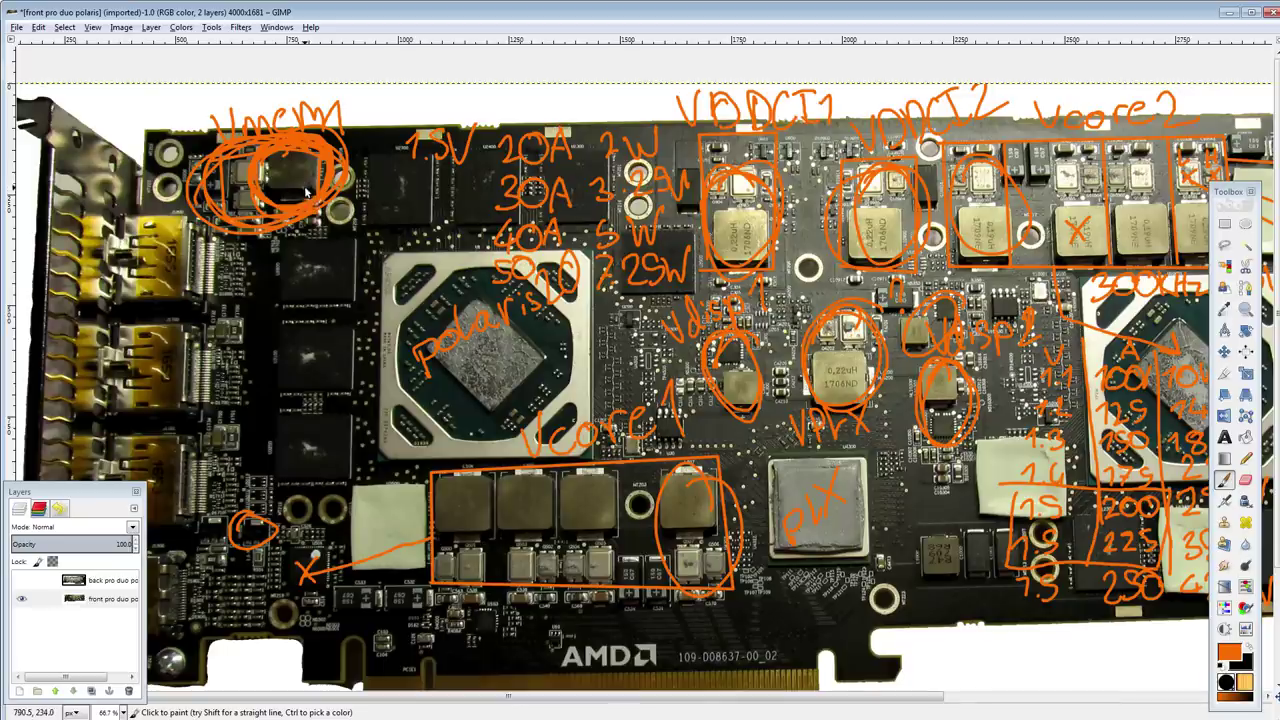
{"action": "left_click_drag", "start_coordinate": [1150, 547], "coordinate": [655, 300]}
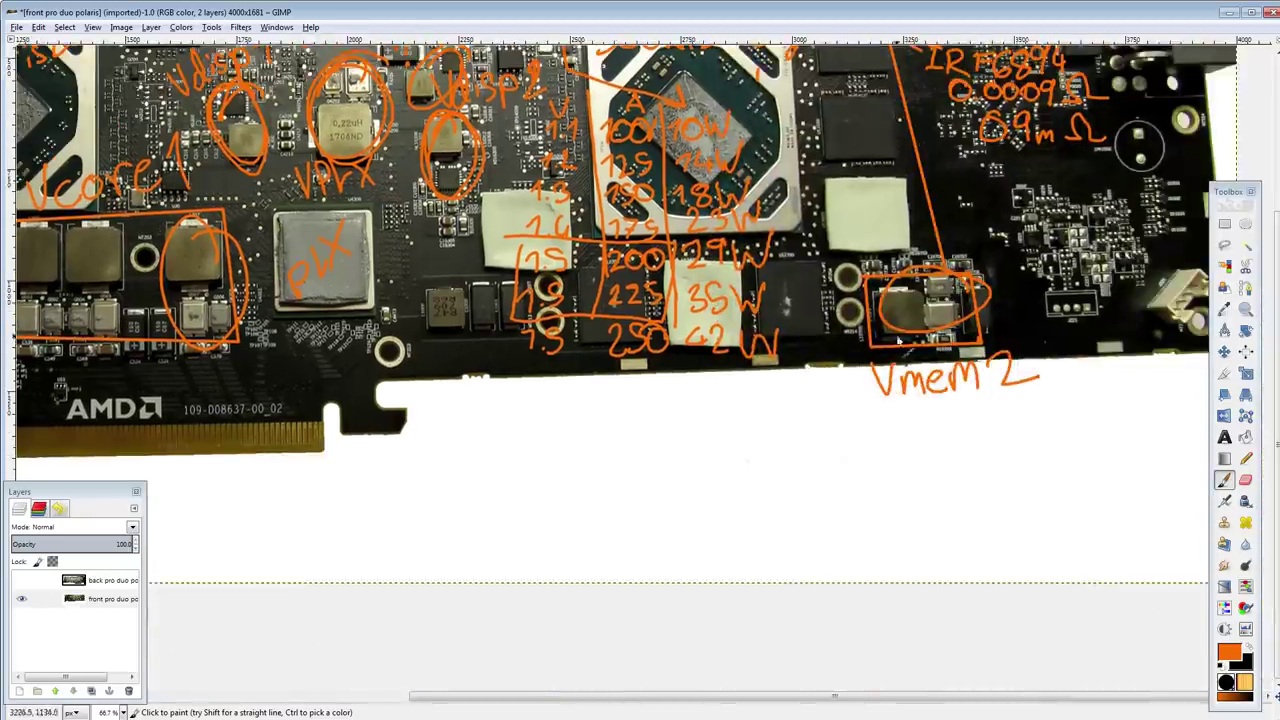
{"action": "scroll", "coordinate": [898, 342], "scroll_direction": "up", "scroll_amount": 5}
{"action": "scroll", "coordinate": [898, 342], "scroll_direction": "left", "scroll_amount": 2}
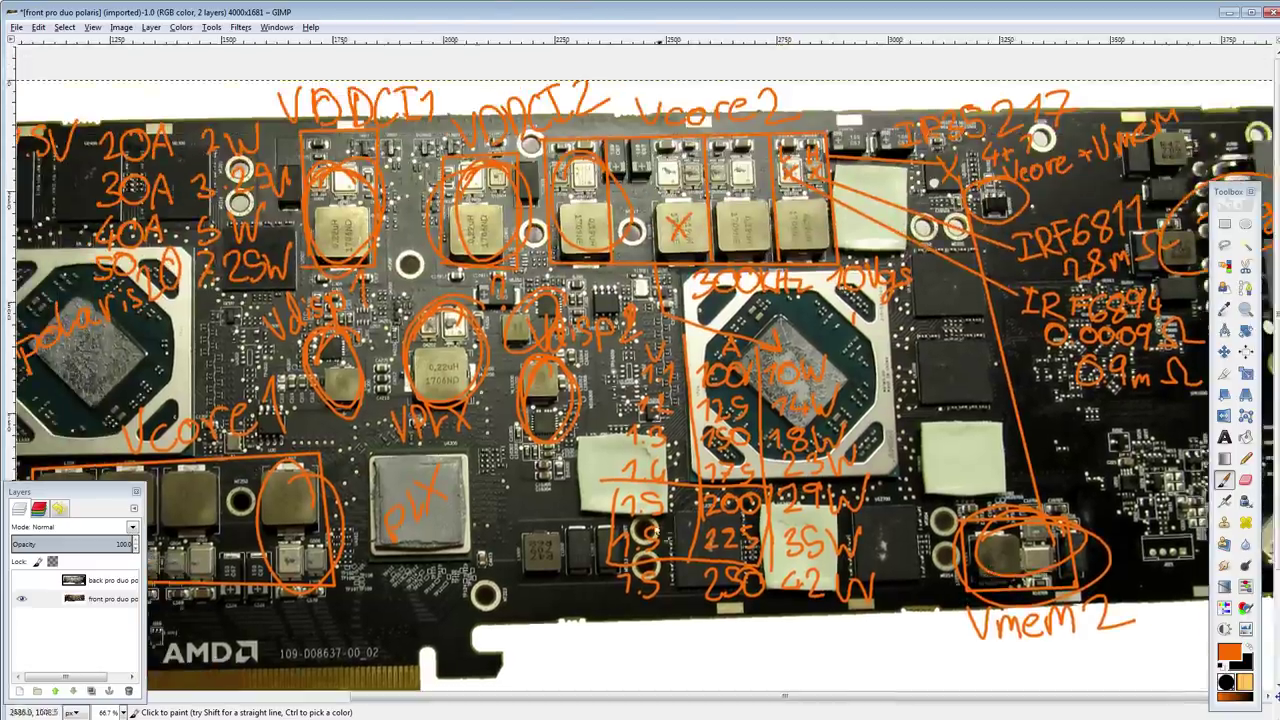
Step: Try to circle the first inductor of the Vcore1 phases
{"action": "scroll", "coordinate": [660, 530], "scroll_direction": "left", "scroll_amount": 7}
{"action": "scroll", "coordinate": [700, 430], "scroll_direction": "down", "scroll_amount": 1}
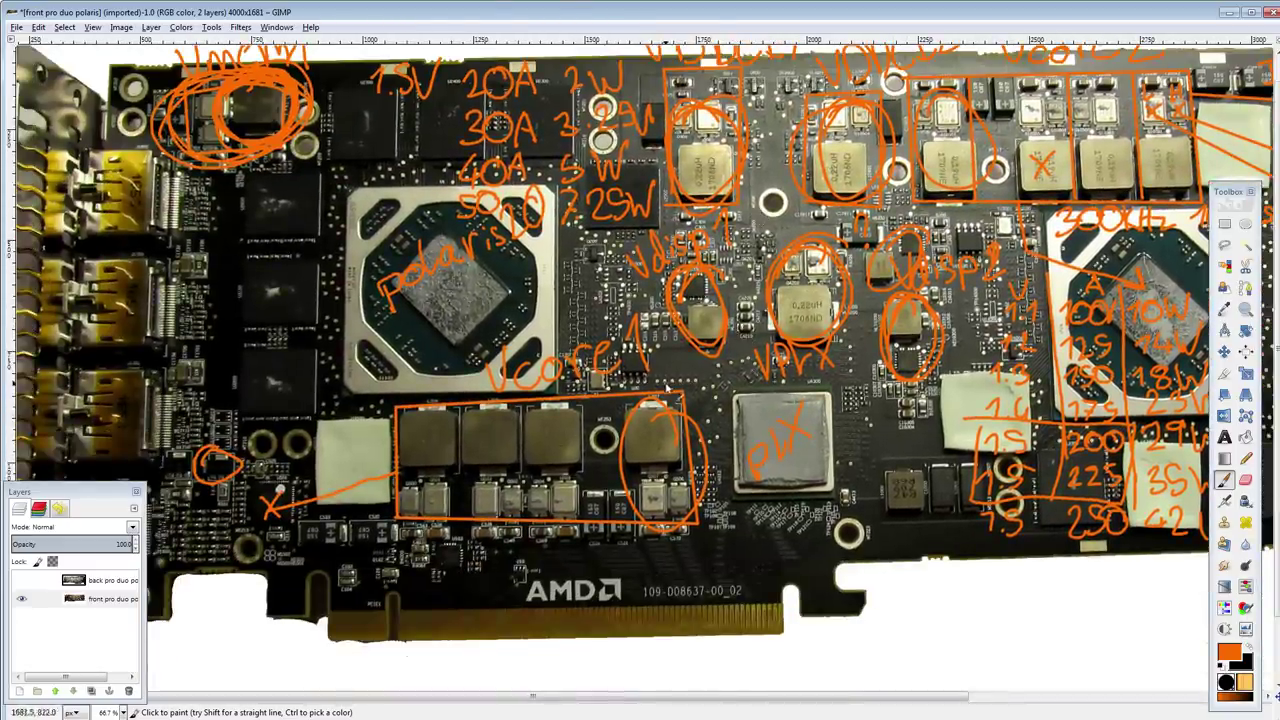
{"action": "scroll", "coordinate": [590, 410], "scroll_direction": "right", "scroll_amount": 1}
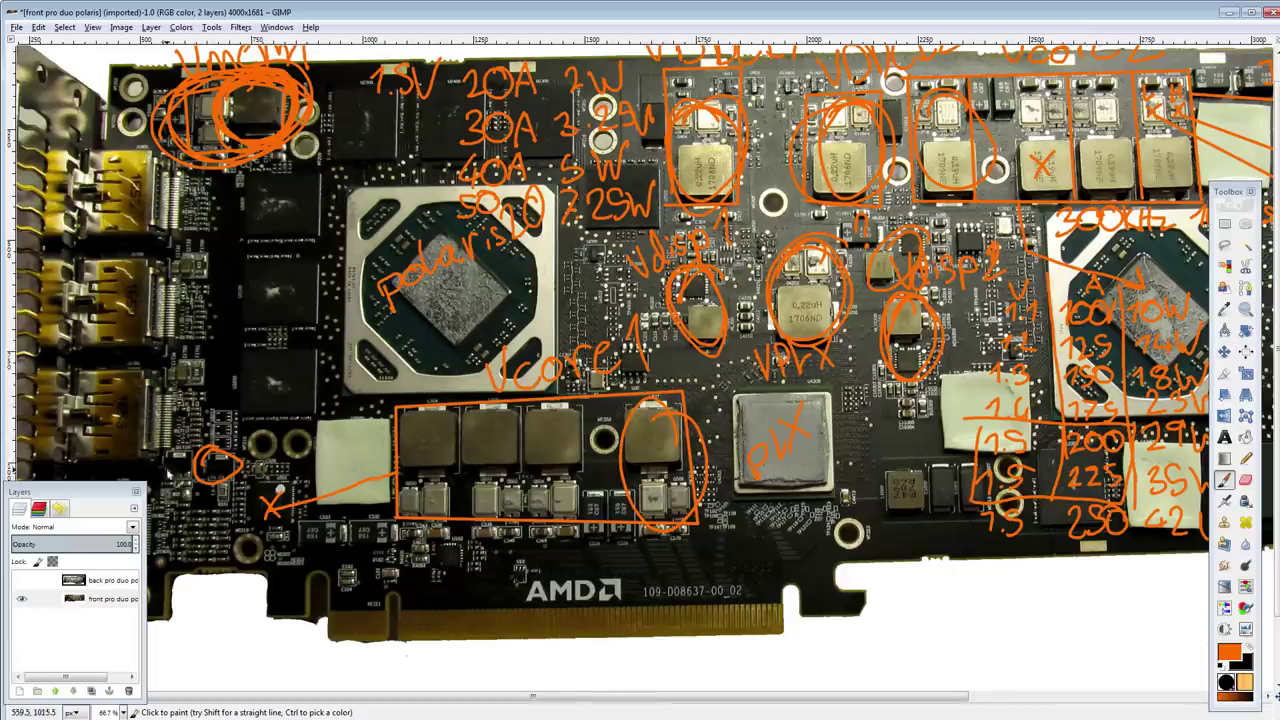
{"action": "left_click_drag", "start_coordinate": [762, 197], "coordinate": [726, 214]}
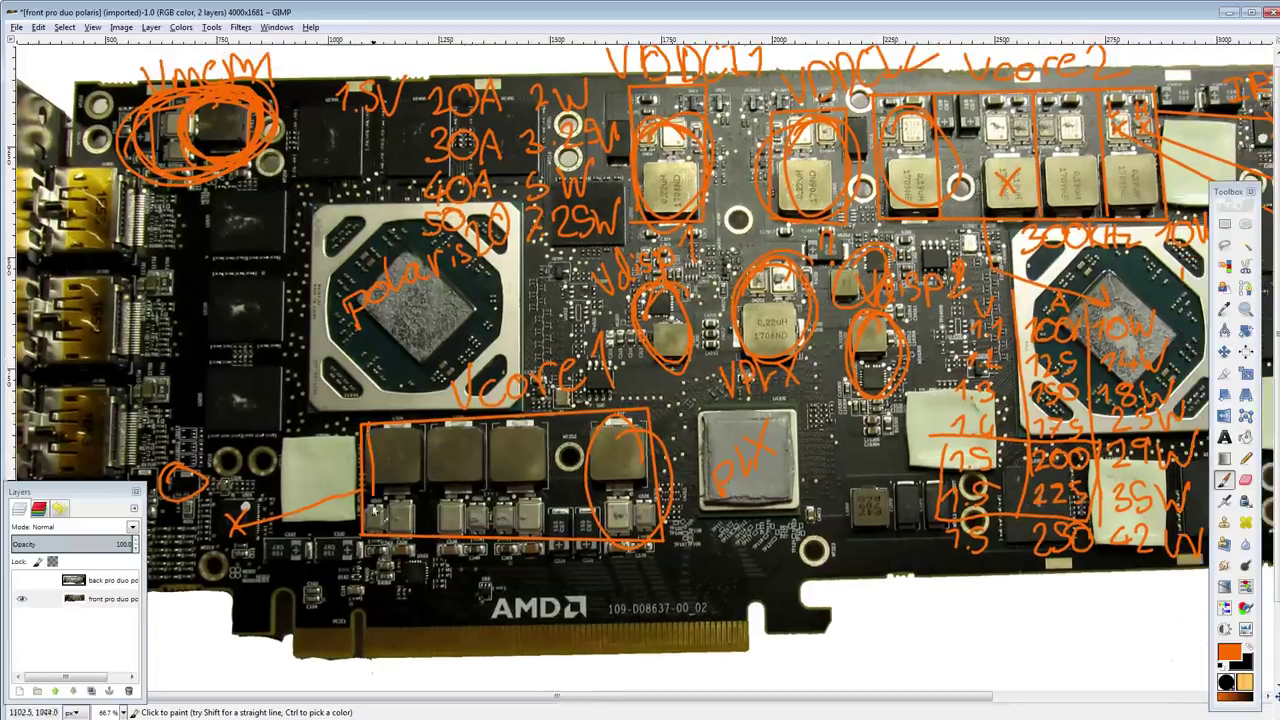
{"action": "left_click_drag", "start_coordinate": [400, 432], "coordinate": [358, 449]}
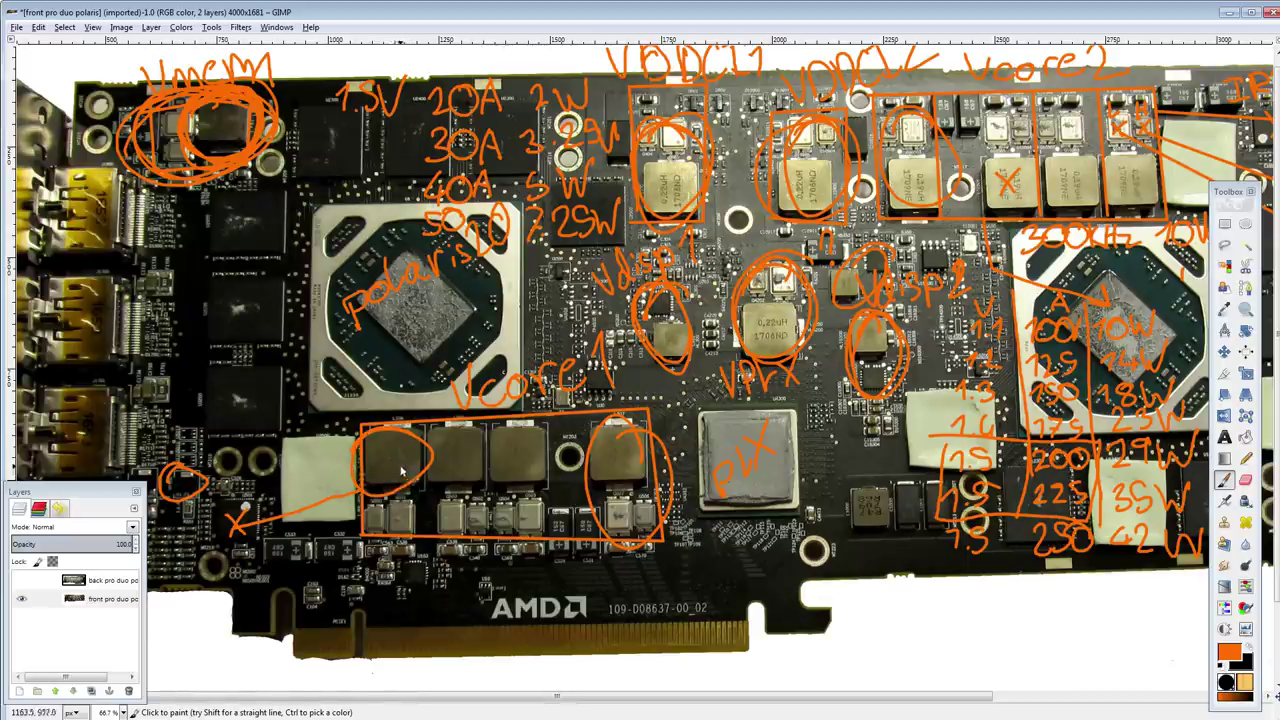
{"action": "key", "text": "ctrl+z"}
Step: Draw a large circle around the two power connectors at the end of the front board
{"action": "left_click_drag", "start_coordinate": [513, 249], "coordinate": [600, 244]}
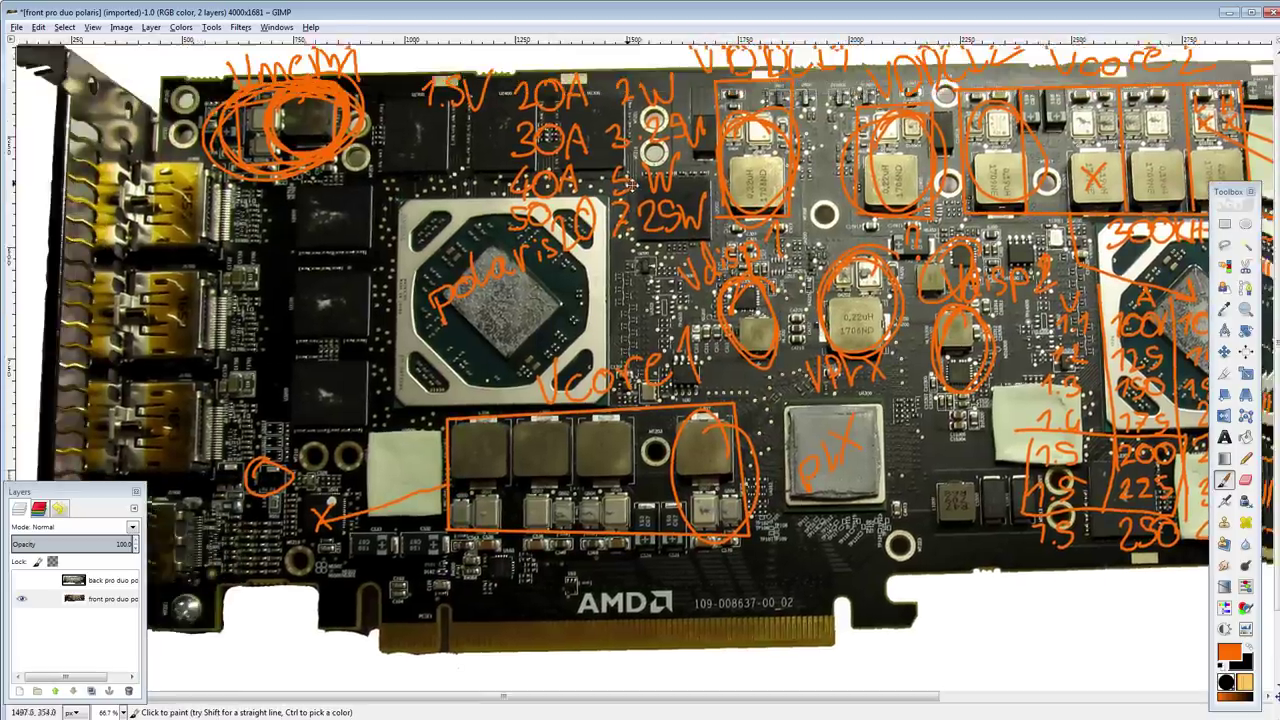
{"action": "scroll", "coordinate": [600, 246], "scroll_direction": "right", "scroll_amount": 15}
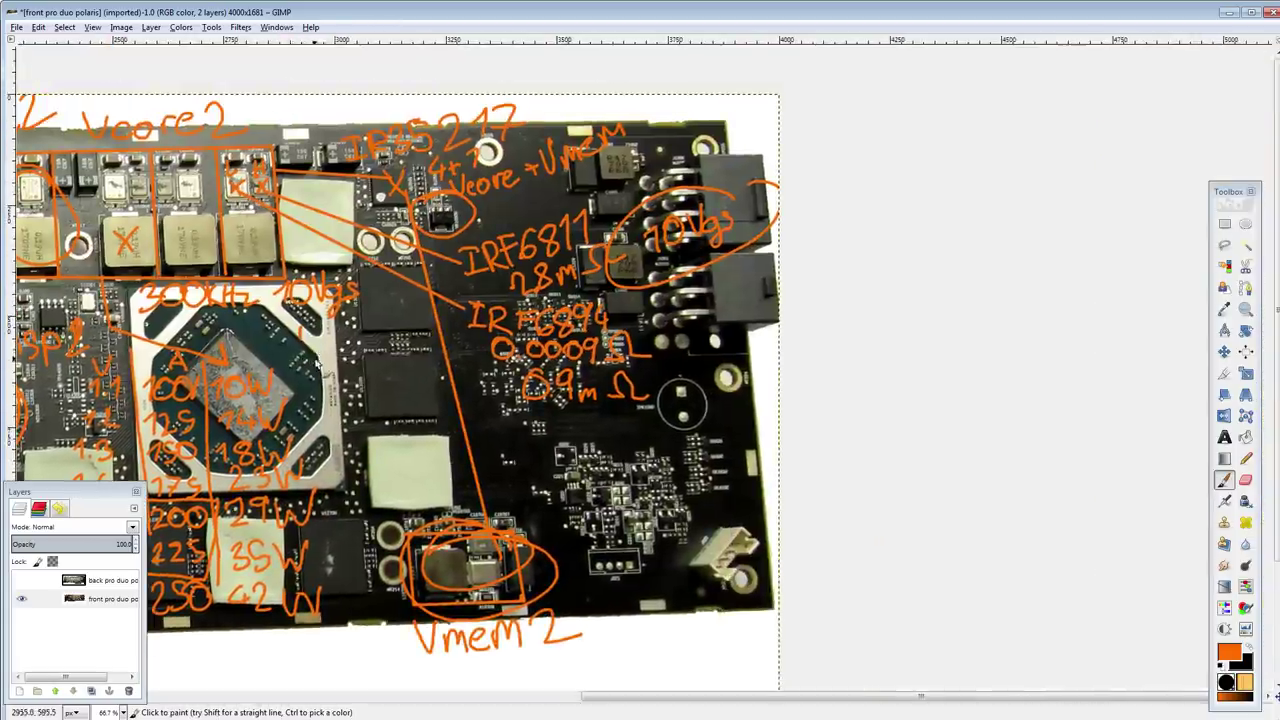
{"action": "mouse_move", "coordinate": [764, 164]}
{"action": "left_mouse_down"}
{"action": "mouse_move", "coordinate": [650, 362]}
{"action": "mouse_move", "coordinate": [733, 145]}
{"action": "left_mouse_up"}
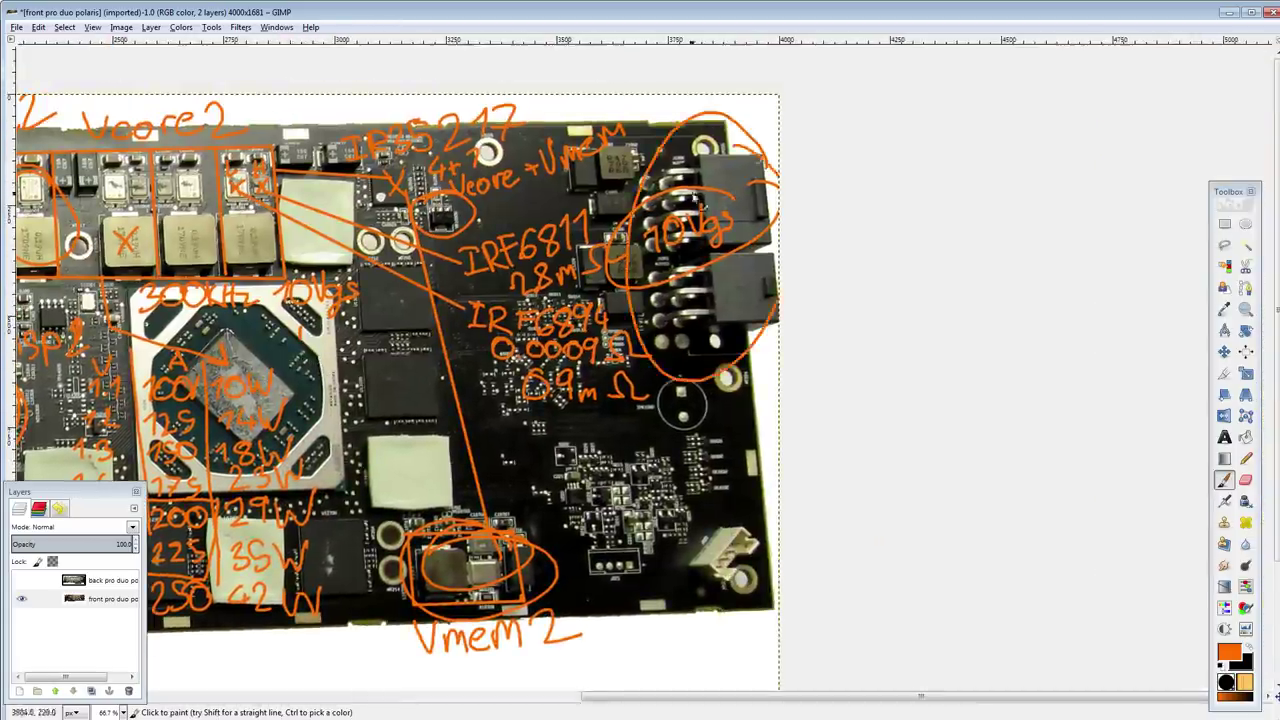
Step: Try to sketch a line across the Vcore2 phases on the front board
{"action": "scroll", "coordinate": [900, 300], "scroll_direction": "up", "scroll_amount": 5}
{"action": "scroll", "coordinate": [900, 300], "scroll_direction": "left", "scroll_amount": 7}
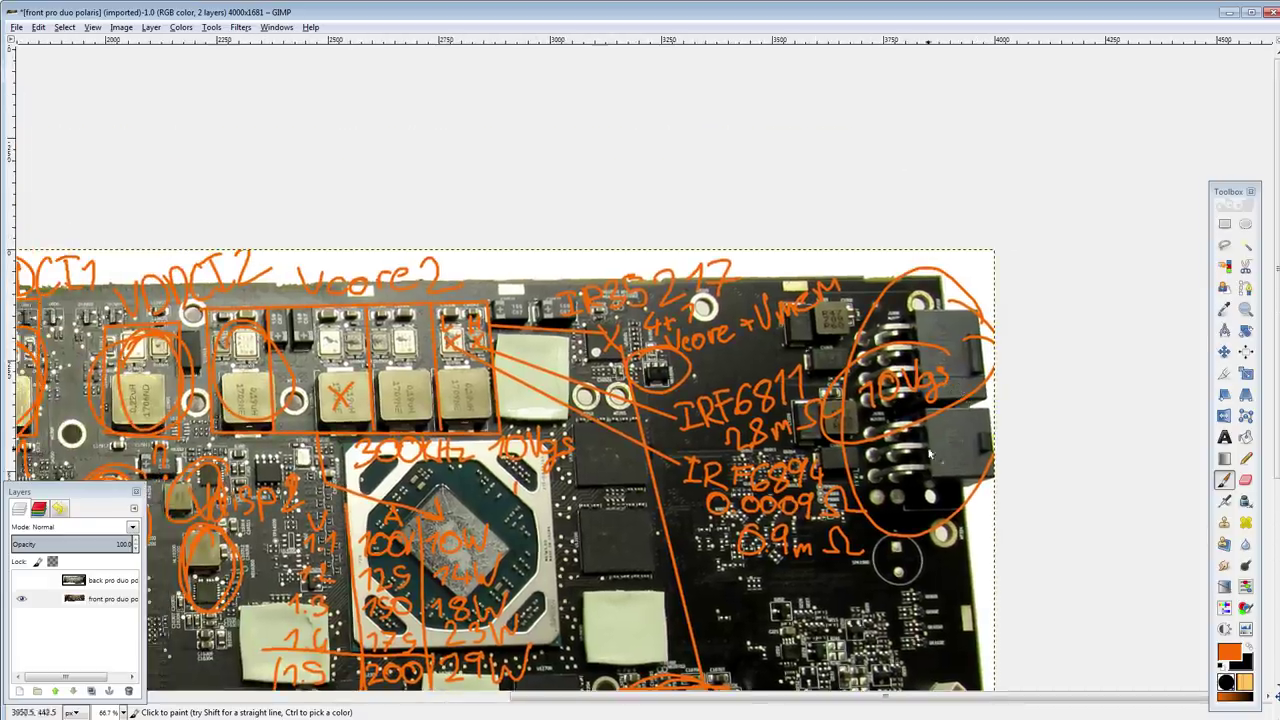
{"action": "scroll", "coordinate": [577, 343], "scroll_direction": "down", "scroll_amount": 1}
{"action": "scroll", "coordinate": [577, 343], "scroll_direction": "left", "scroll_amount": 1}
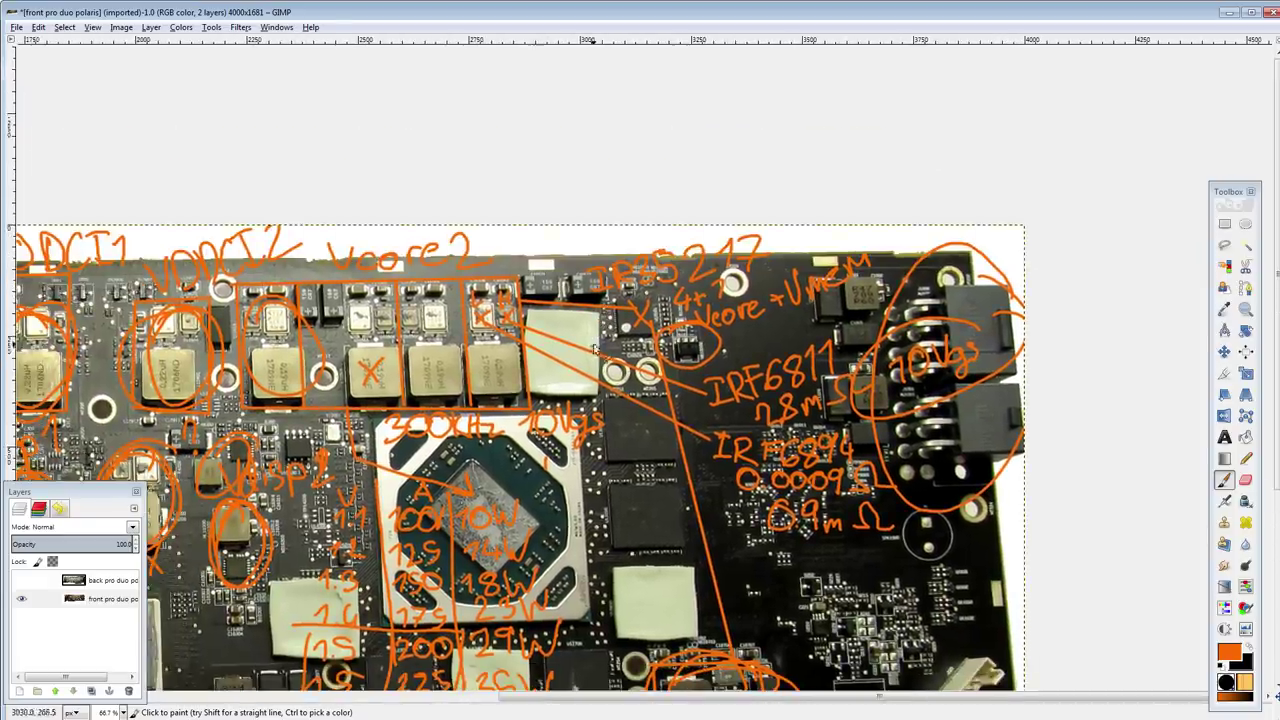
{"action": "scroll", "coordinate": [414, 378], "scroll_direction": "down", "scroll_amount": 4}
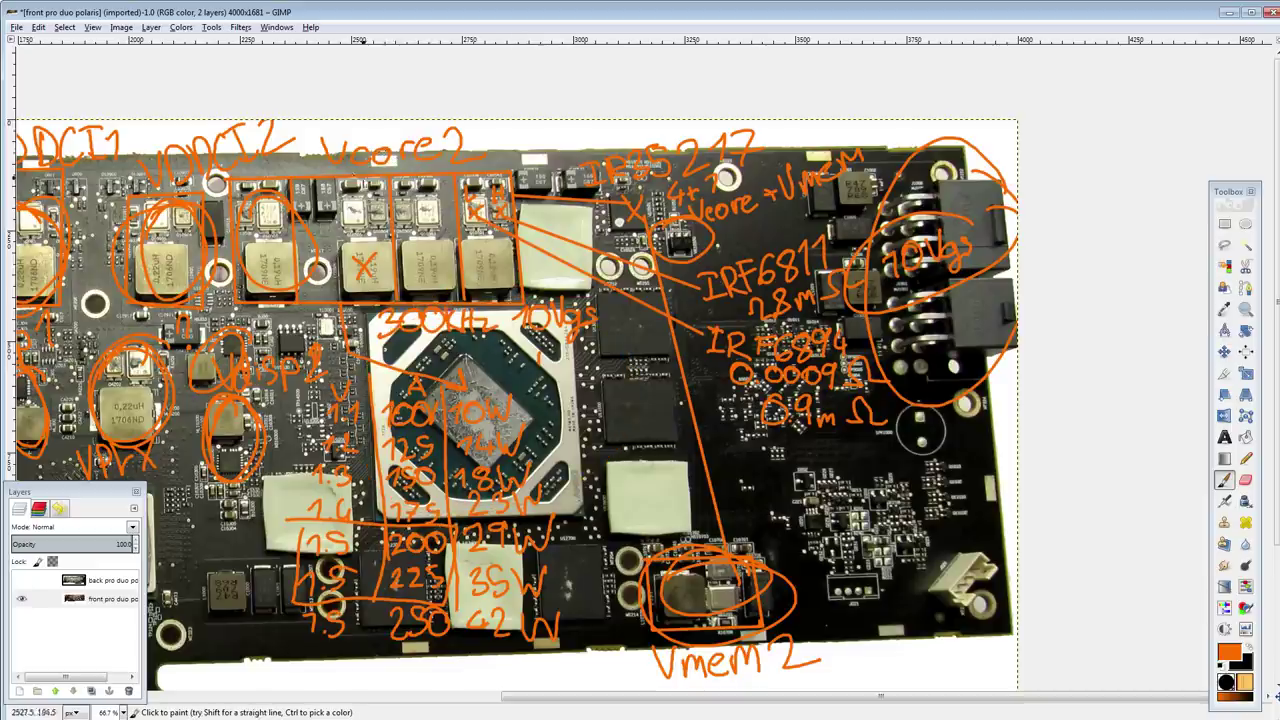
{"action": "mouse_move", "coordinate": [397, 216]}
{"action": "left_mouse_down"}
{"action": "mouse_move", "coordinate": [586, 157]}
{"action": "mouse_move", "coordinate": [359, 212]}
{"action": "left_mouse_up"}
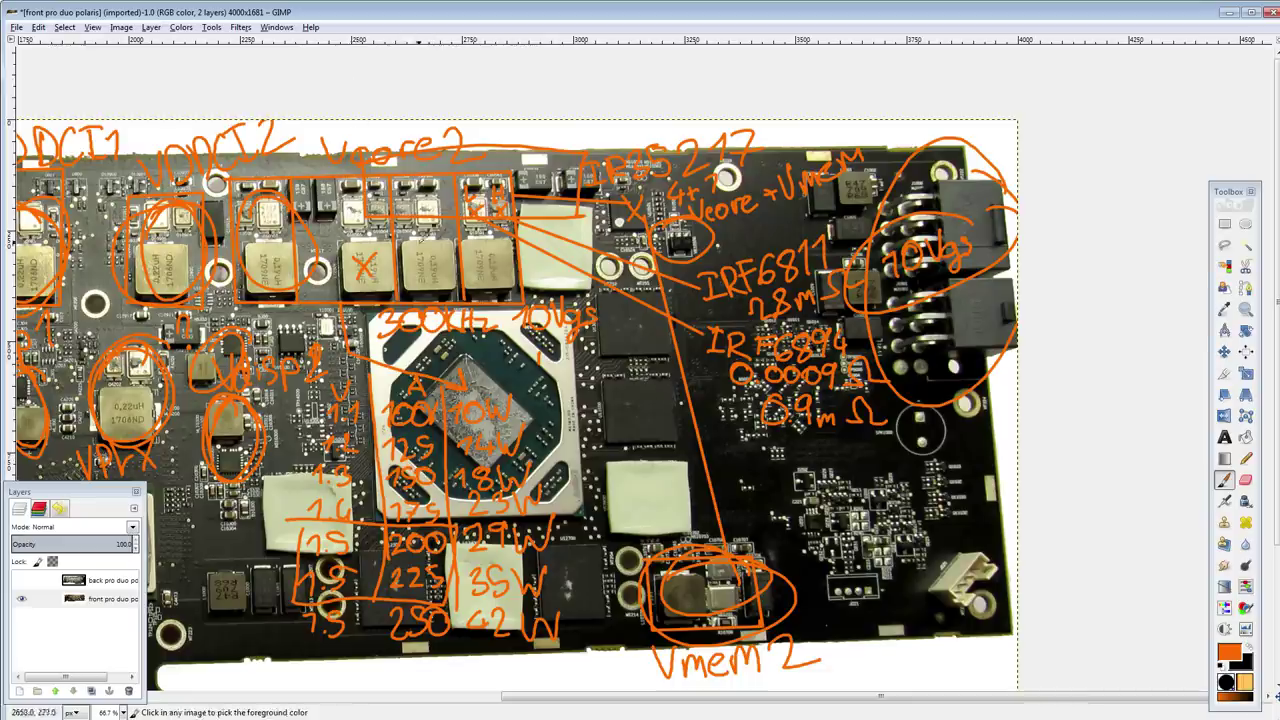
{"action": "key", "text": "ctrl+z"}
Step: Try to draw an arrow from the labelled Polaris GPU across the board to the second GPU
{"action": "mouse_move", "coordinate": [412, 286]}
{"action": "left_mouse_down"}
{"action": "mouse_move", "coordinate": [513, 287]}
{"action": "mouse_move", "coordinate": [491, 352]}
{"action": "mouse_move", "coordinate": [715, 232]}
{"action": "mouse_move", "coordinate": [819, 224]}
{"action": "left_mouse_up"}
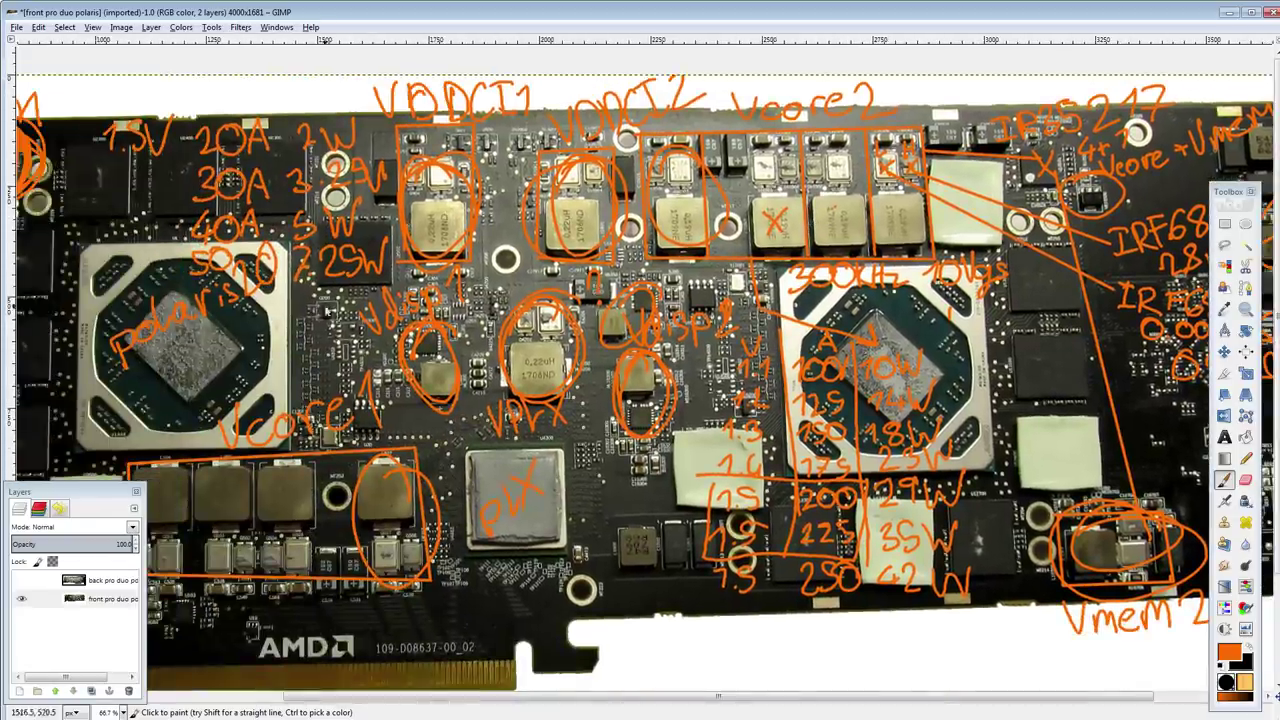
{"action": "left_click_drag", "start_coordinate": [763, 364], "coordinate": [734, 374]}
{"action": "left_click_drag", "start_coordinate": [763, 362], "coordinate": [734, 348]}
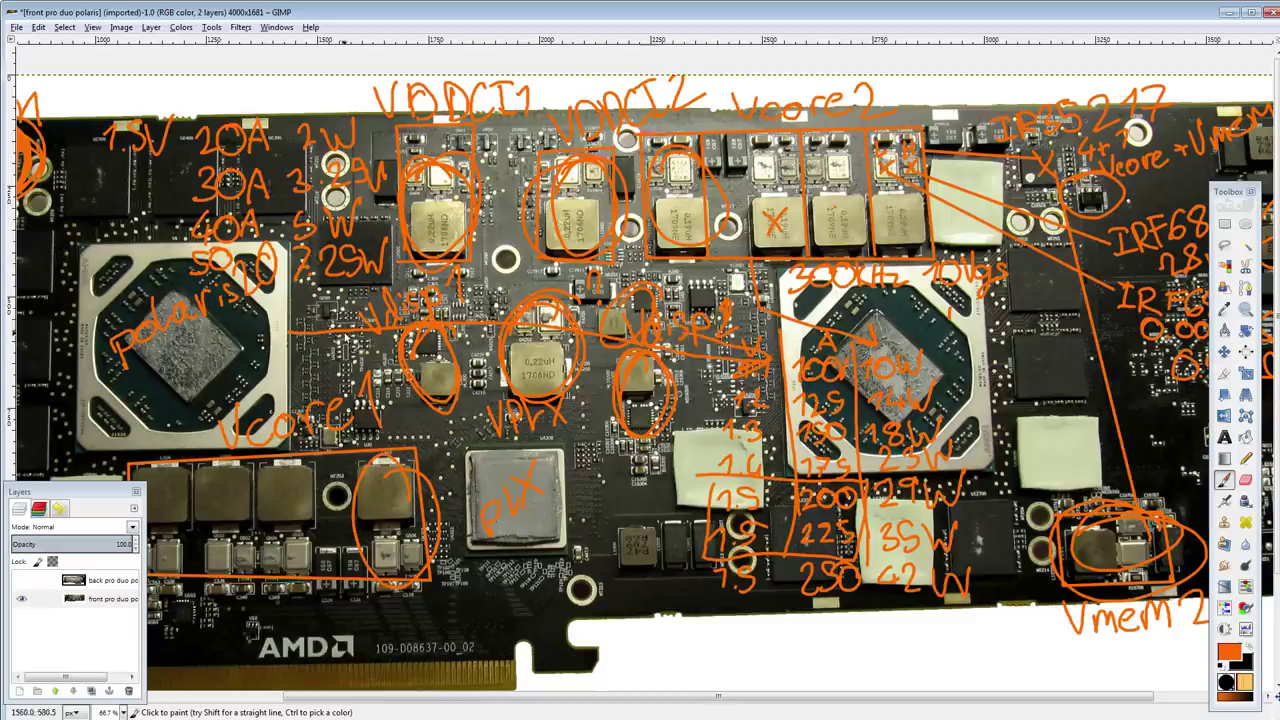
{"action": "mouse_move", "coordinate": [308, 324]}
{"action": "left_mouse_down"}
{"action": "mouse_move", "coordinate": [292, 336]}
{"action": "mouse_move", "coordinate": [322, 356]}
{"action": "left_mouse_up"}
{"action": "key", "text": "ctrl+z"}
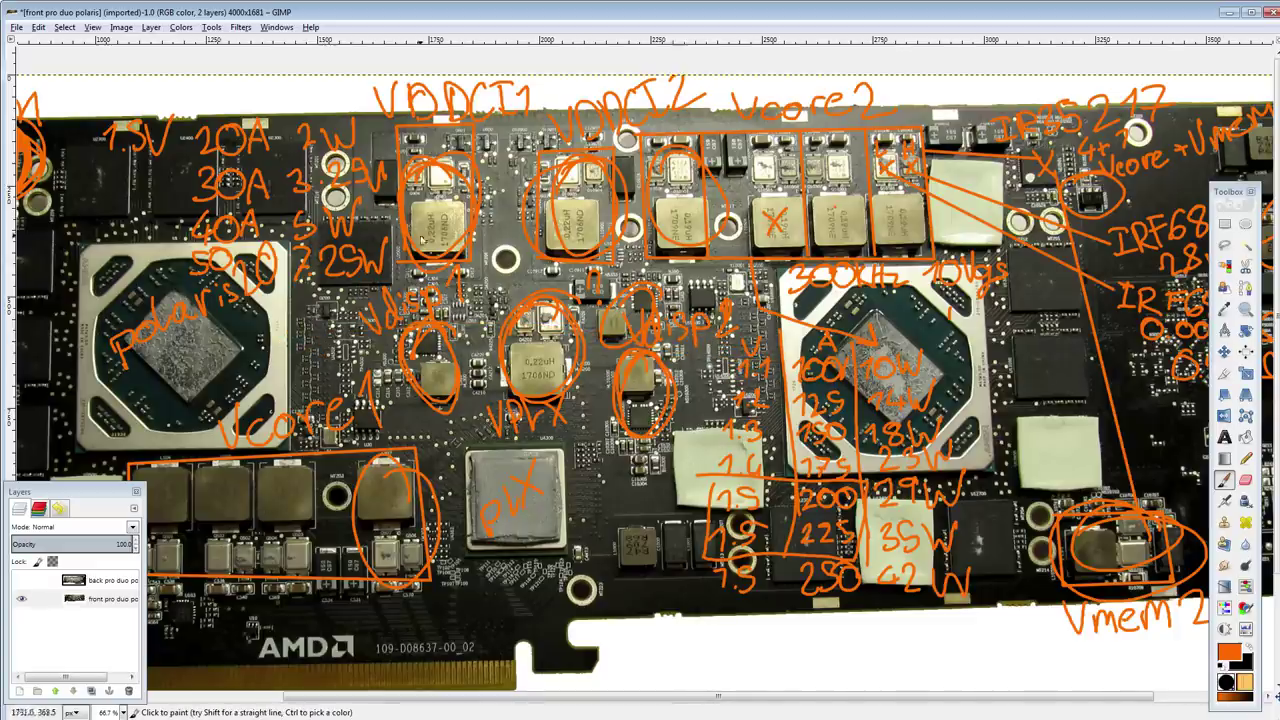
Step: Circle the X-marked controller that is connected by a line to the Vcore1 phases
{"action": "left_click_drag", "start_coordinate": [355, 356], "coordinate": [445, 282]}
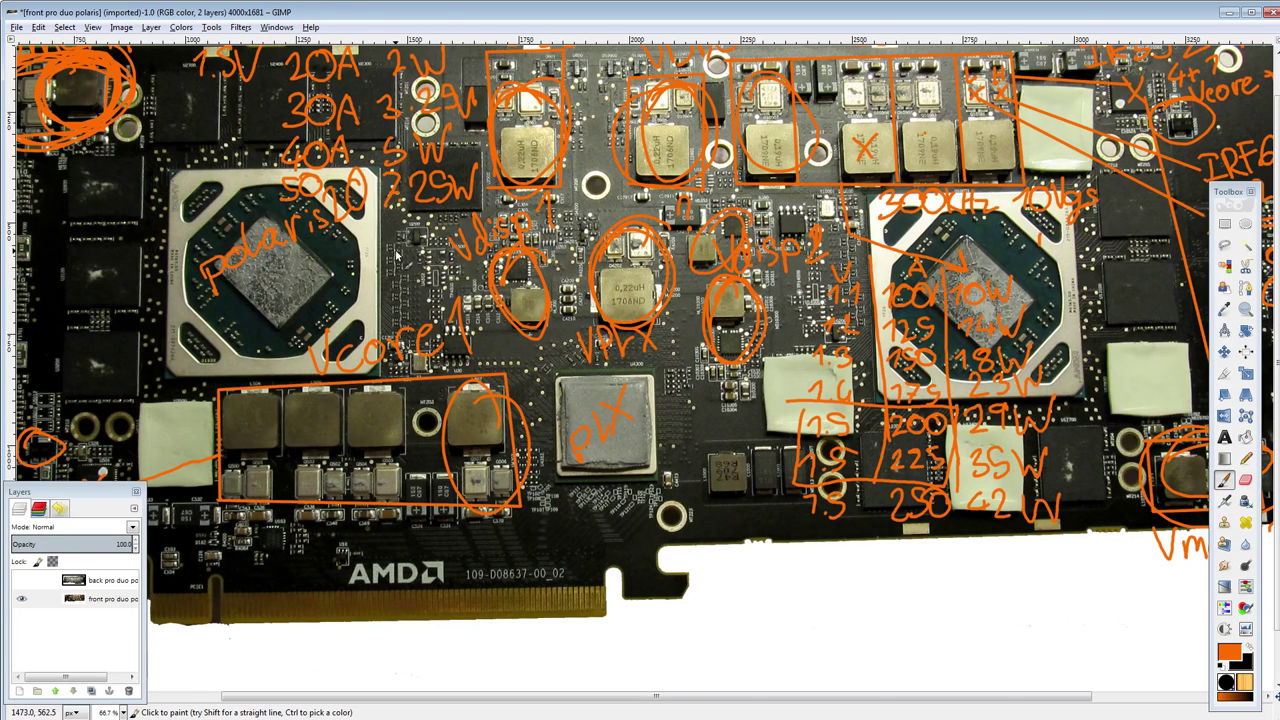
{"action": "left_click_drag", "start_coordinate": [396, 252], "coordinate": [767, 293]}
{"action": "scroll", "coordinate": [743, 277], "scroll_direction": "down", "scroll_amount": 1}
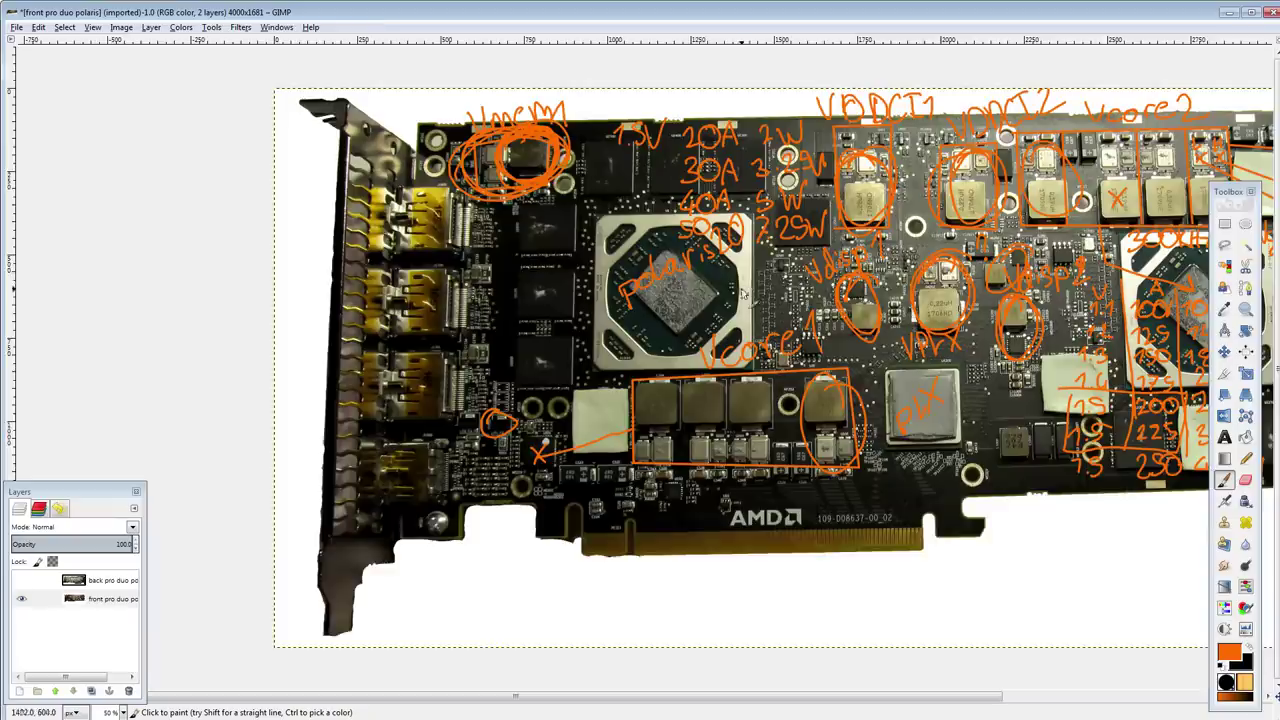
{"action": "left_click_drag", "start_coordinate": [672, 306], "coordinate": [356, 290]}
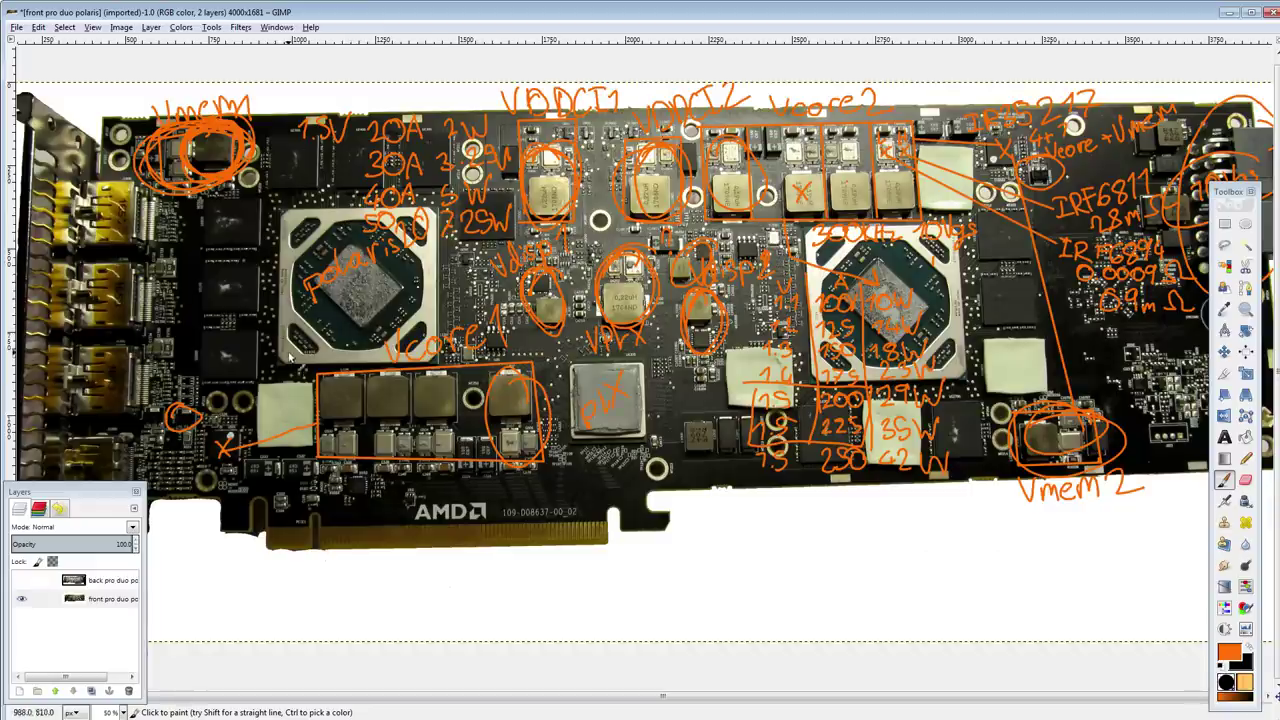
{"action": "scroll", "coordinate": [290, 357], "scroll_direction": "up", "scroll_amount": 2}
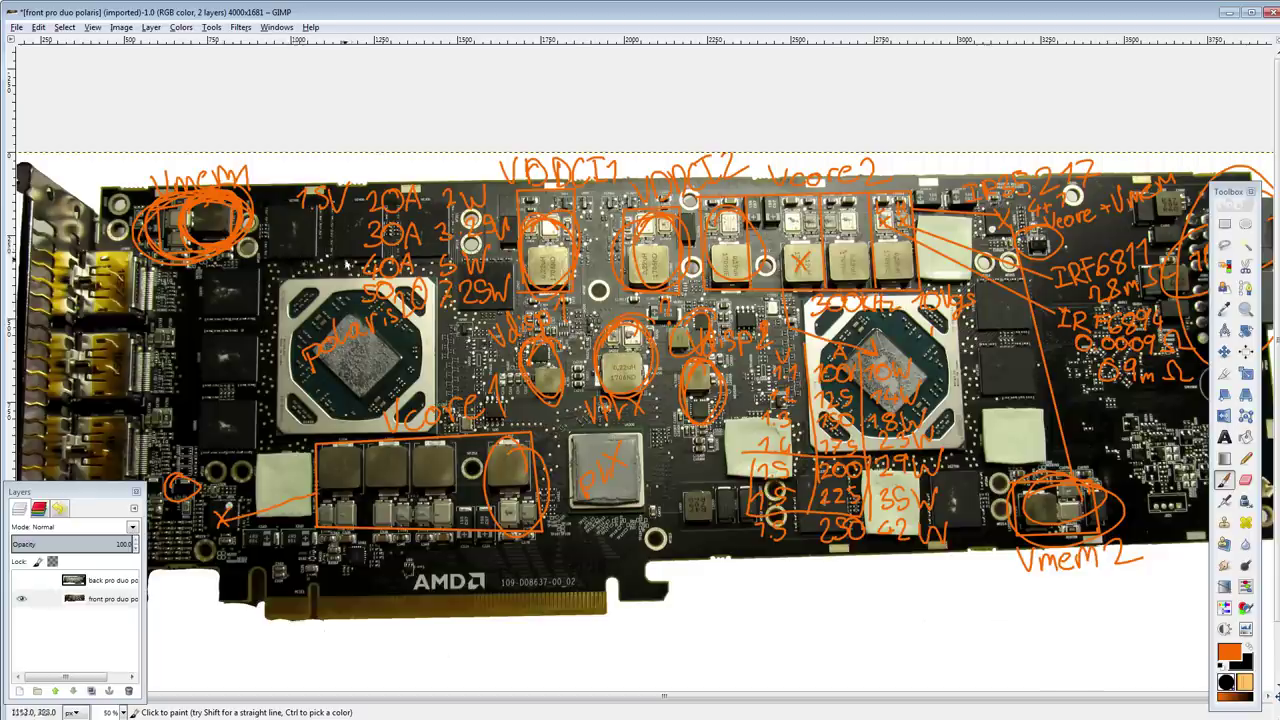
{"action": "mouse_move", "coordinate": [198, 508]}
{"action": "left_mouse_down"}
{"action": "mouse_move", "coordinate": [215, 548]}
{"action": "mouse_move", "coordinate": [232, 540]}
{"action": "mouse_move", "coordinate": [228, 510]}
{"action": "left_mouse_up"}
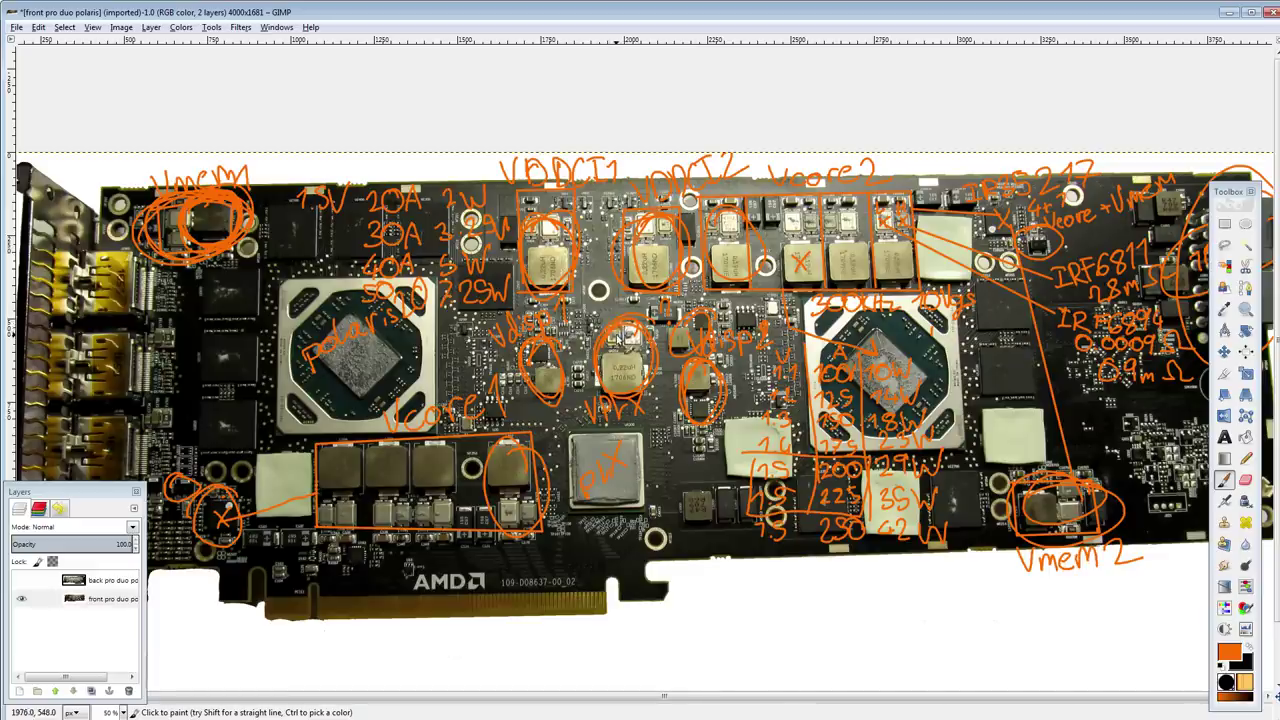
{"action": "left_click_drag", "start_coordinate": [616, 331], "coordinate": [568, 243]}
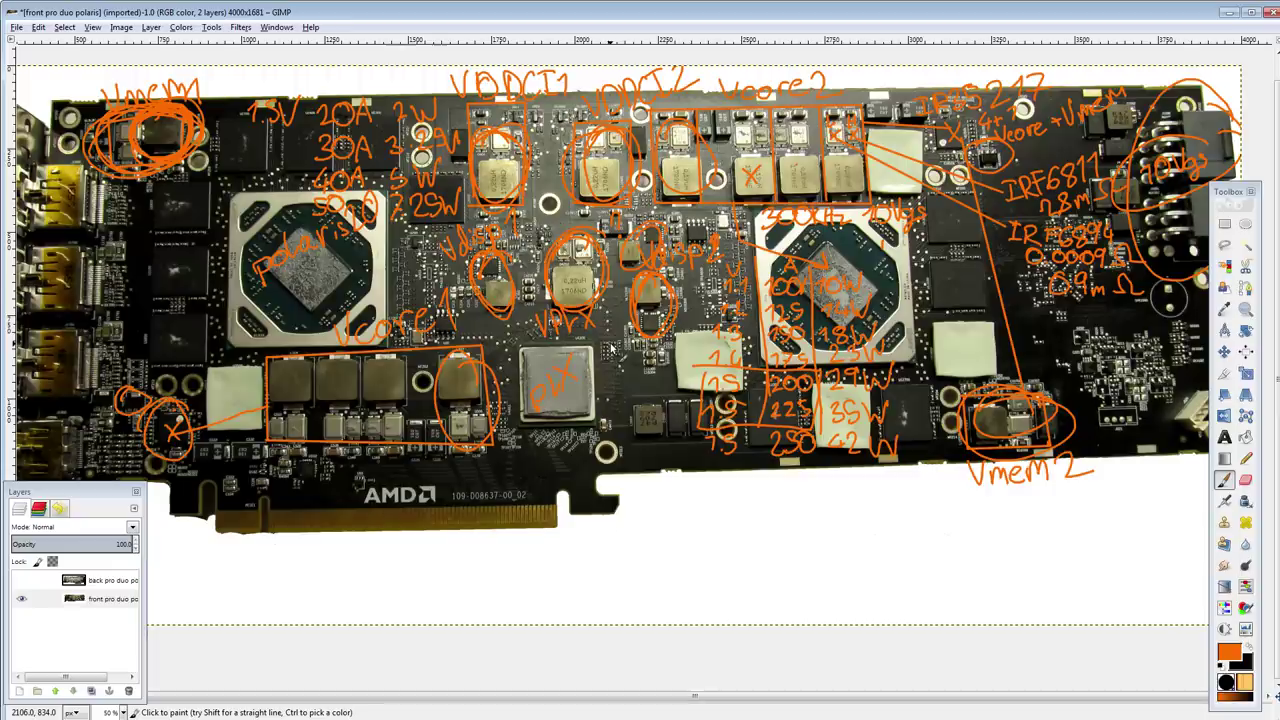
{"action": "mouse_move", "coordinate": [611, 346]}
{"action": "left_mouse_down"}
{"action": "mouse_move", "coordinate": [653, 414]}
{"action": "mouse_move", "coordinate": [645, 401]}
{"action": "left_mouse_up"}
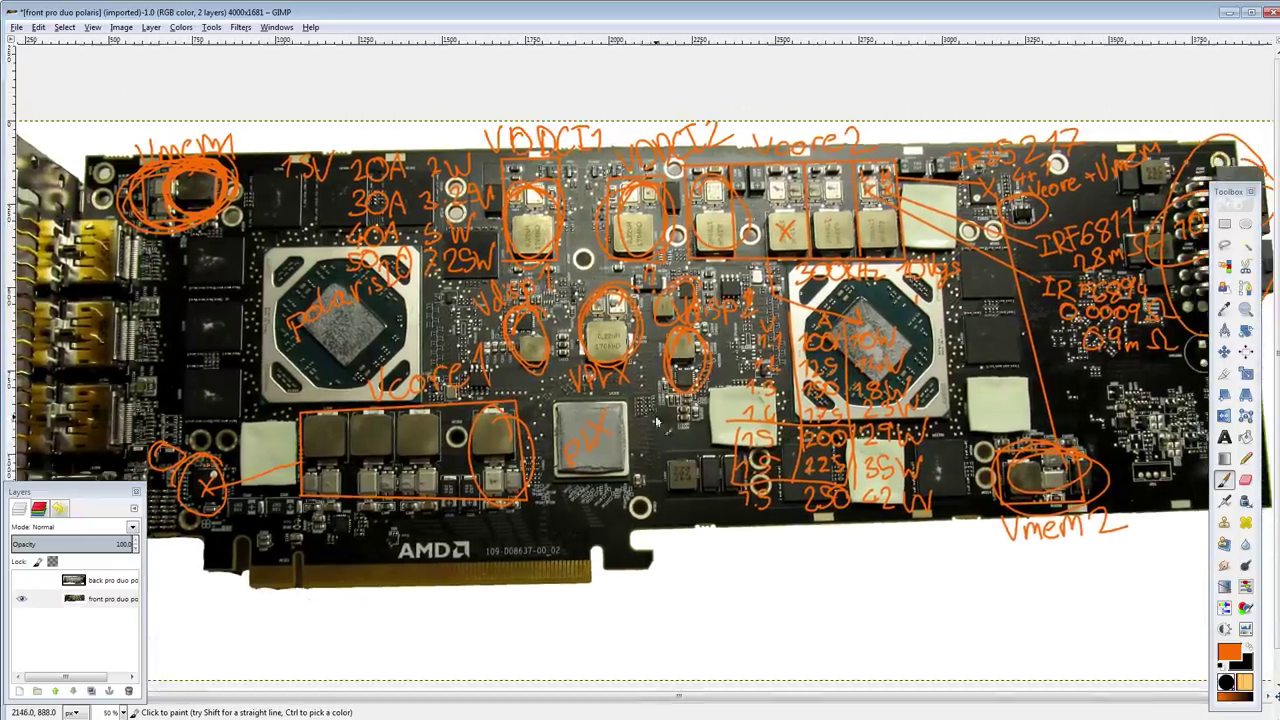